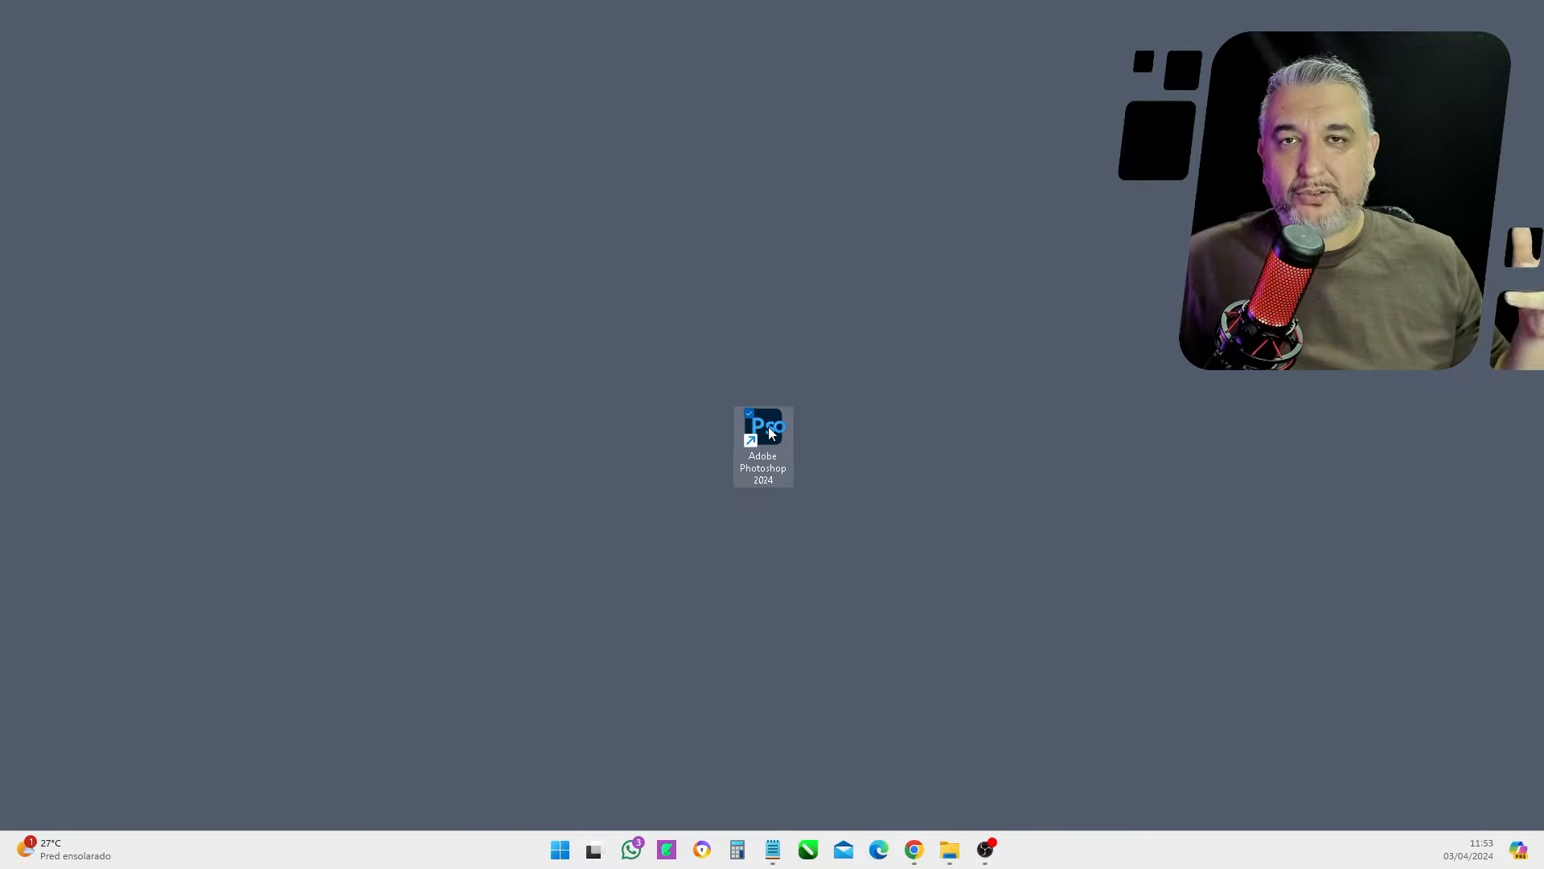
# - Launch Adobe Photoshop 2024 and look through the recent files on its start screen
pyautogui.doubleClick(769, 428)
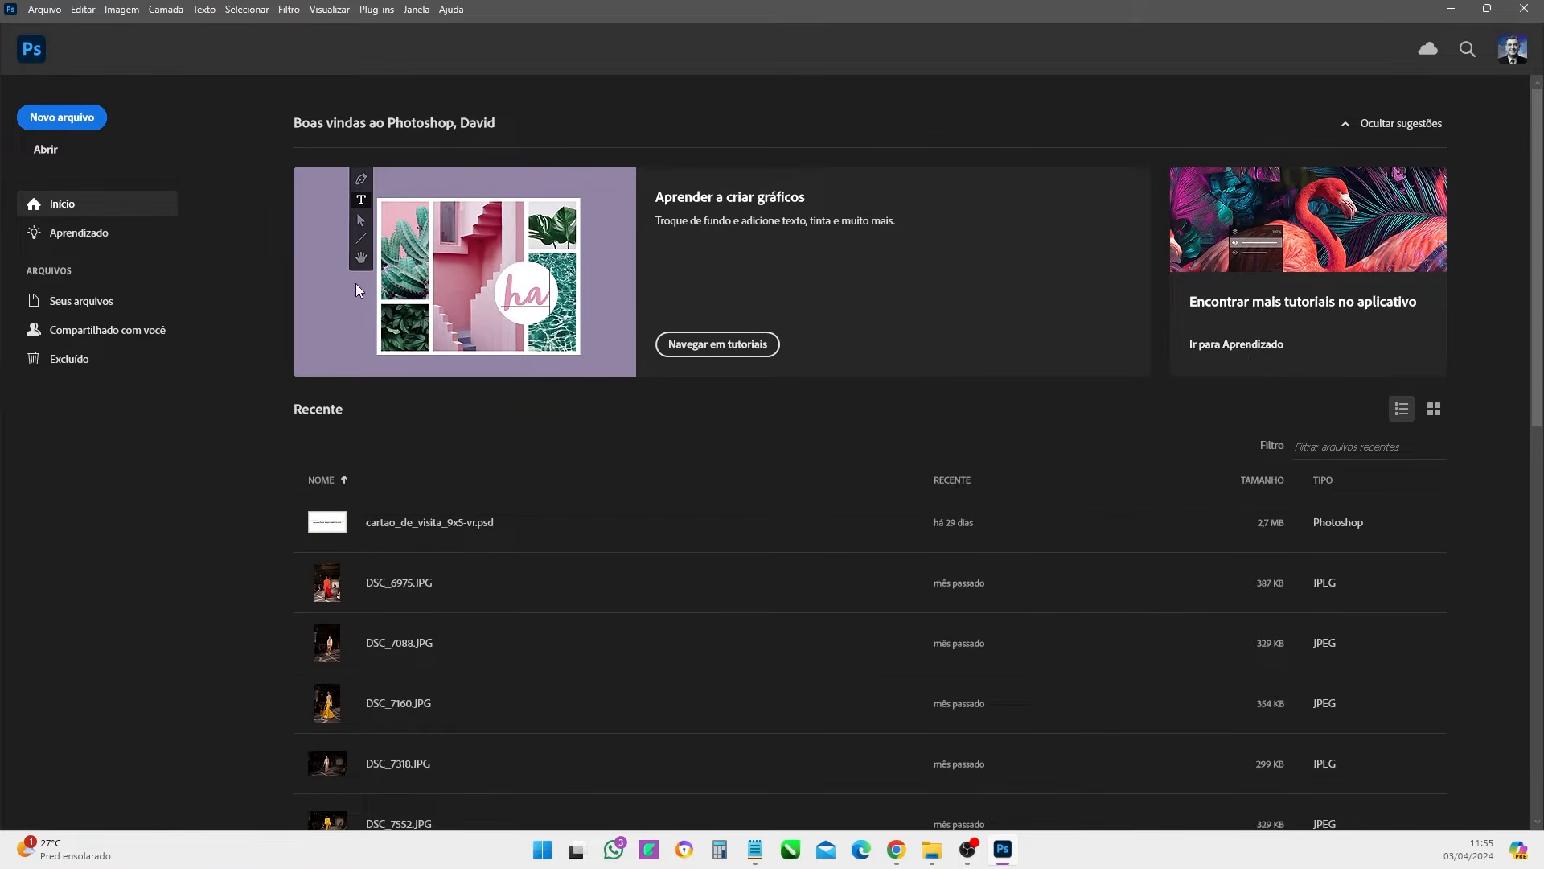
pyautogui.scroll(-10, 501, 543)
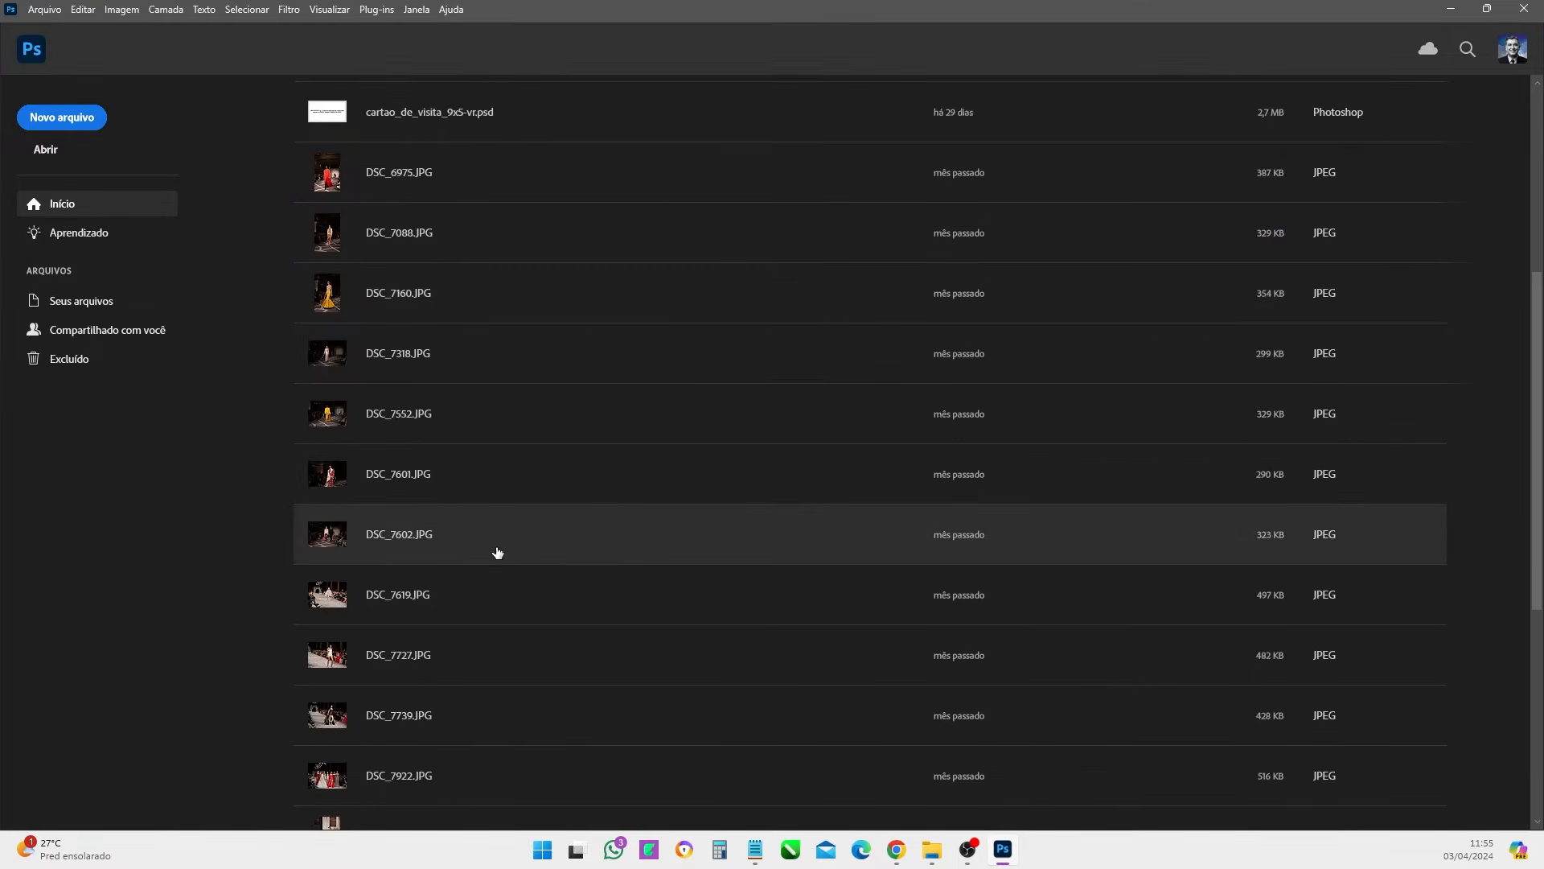
pyautogui.scroll(8, 765, 675)
pyautogui.scroll(3, 765, 674)
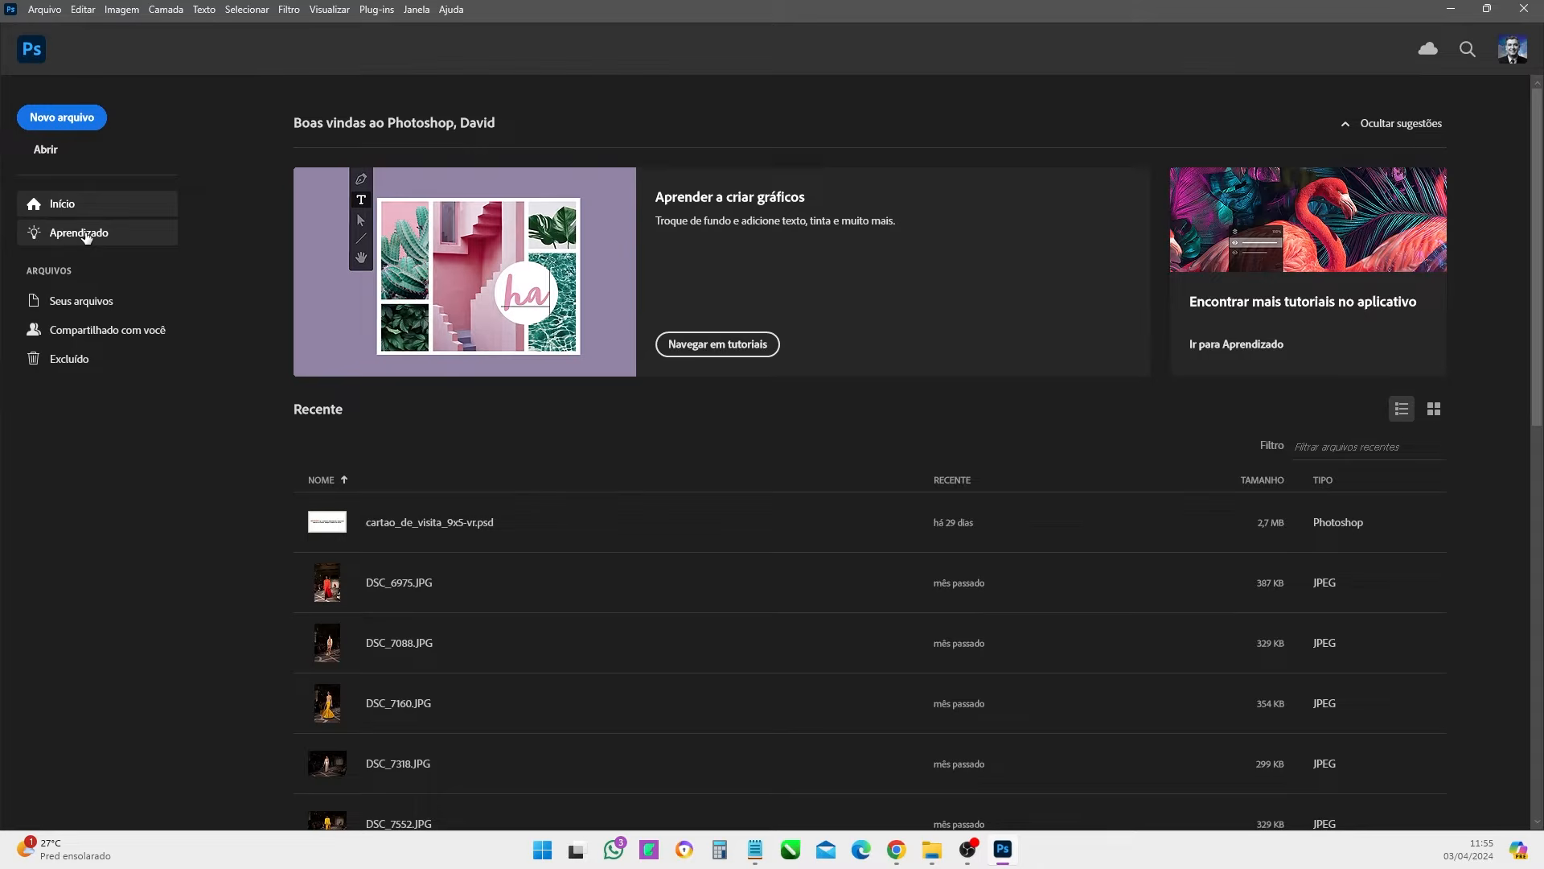
# - Look through the tutorials in the Aprendizado section and check the dialog for opening an existing file
pyautogui.click(87, 235)
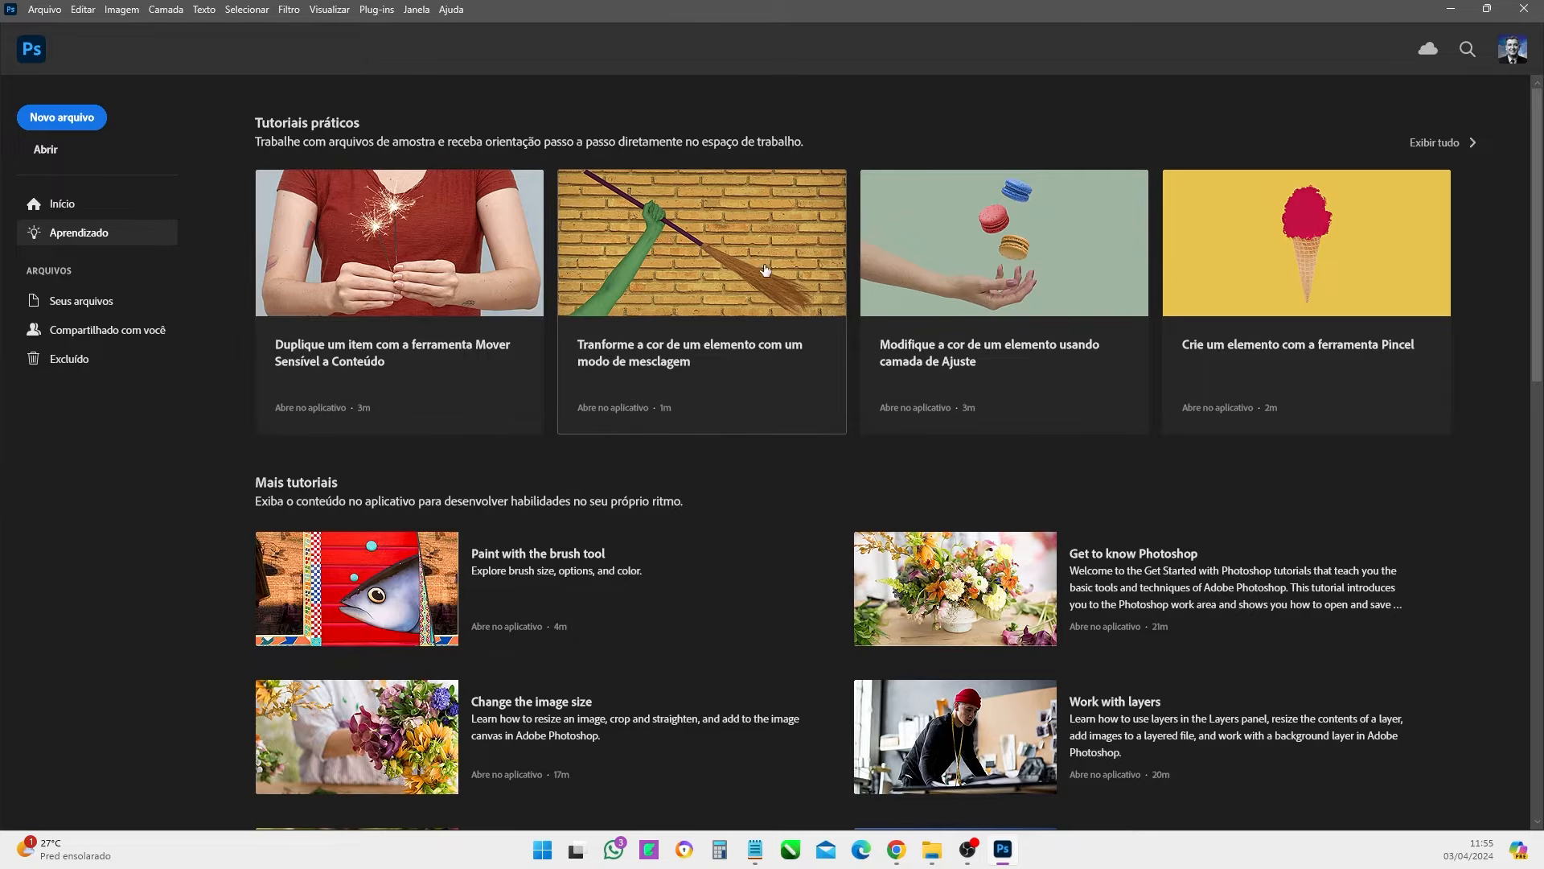
pyautogui.scroll(-8, 319, 341)
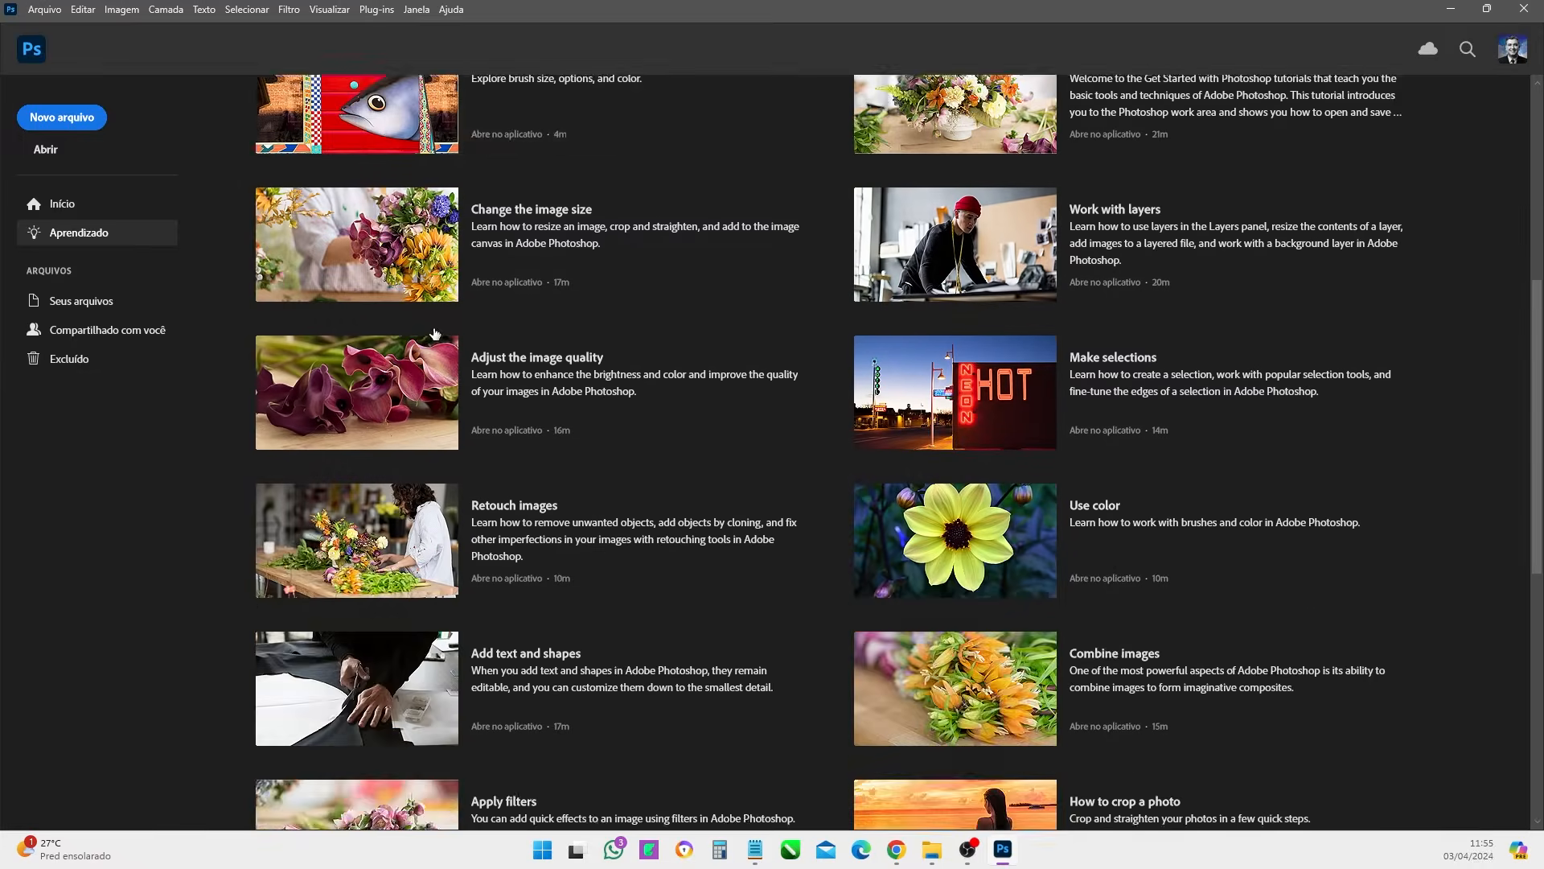
pyautogui.scroll(-5, 253, 341)
pyautogui.scroll(13, 389, 432)
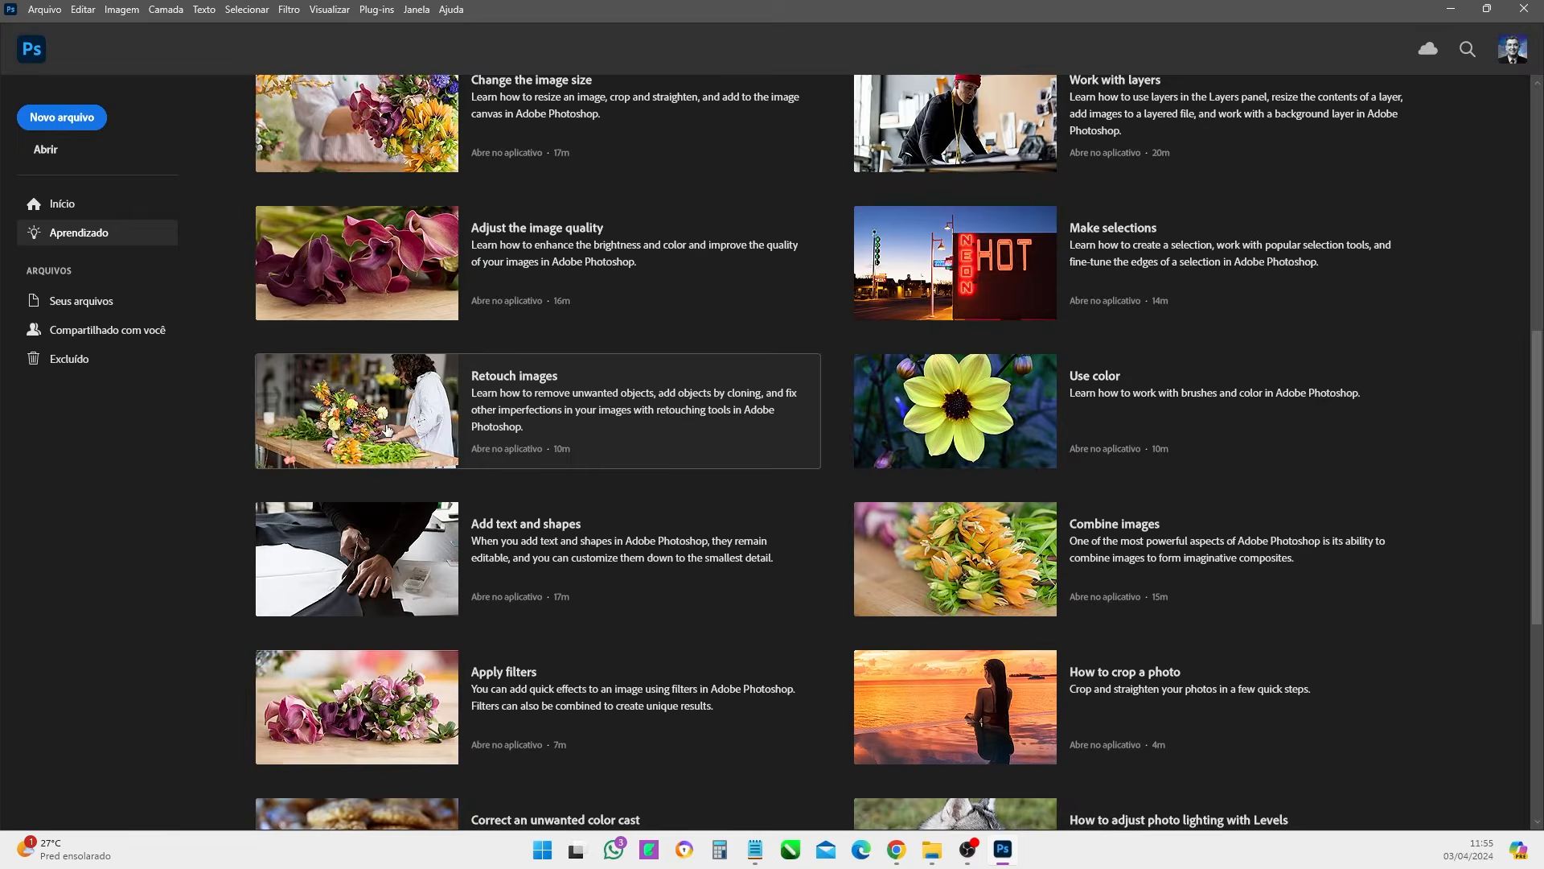
pyautogui.scroll(1, 389, 432)
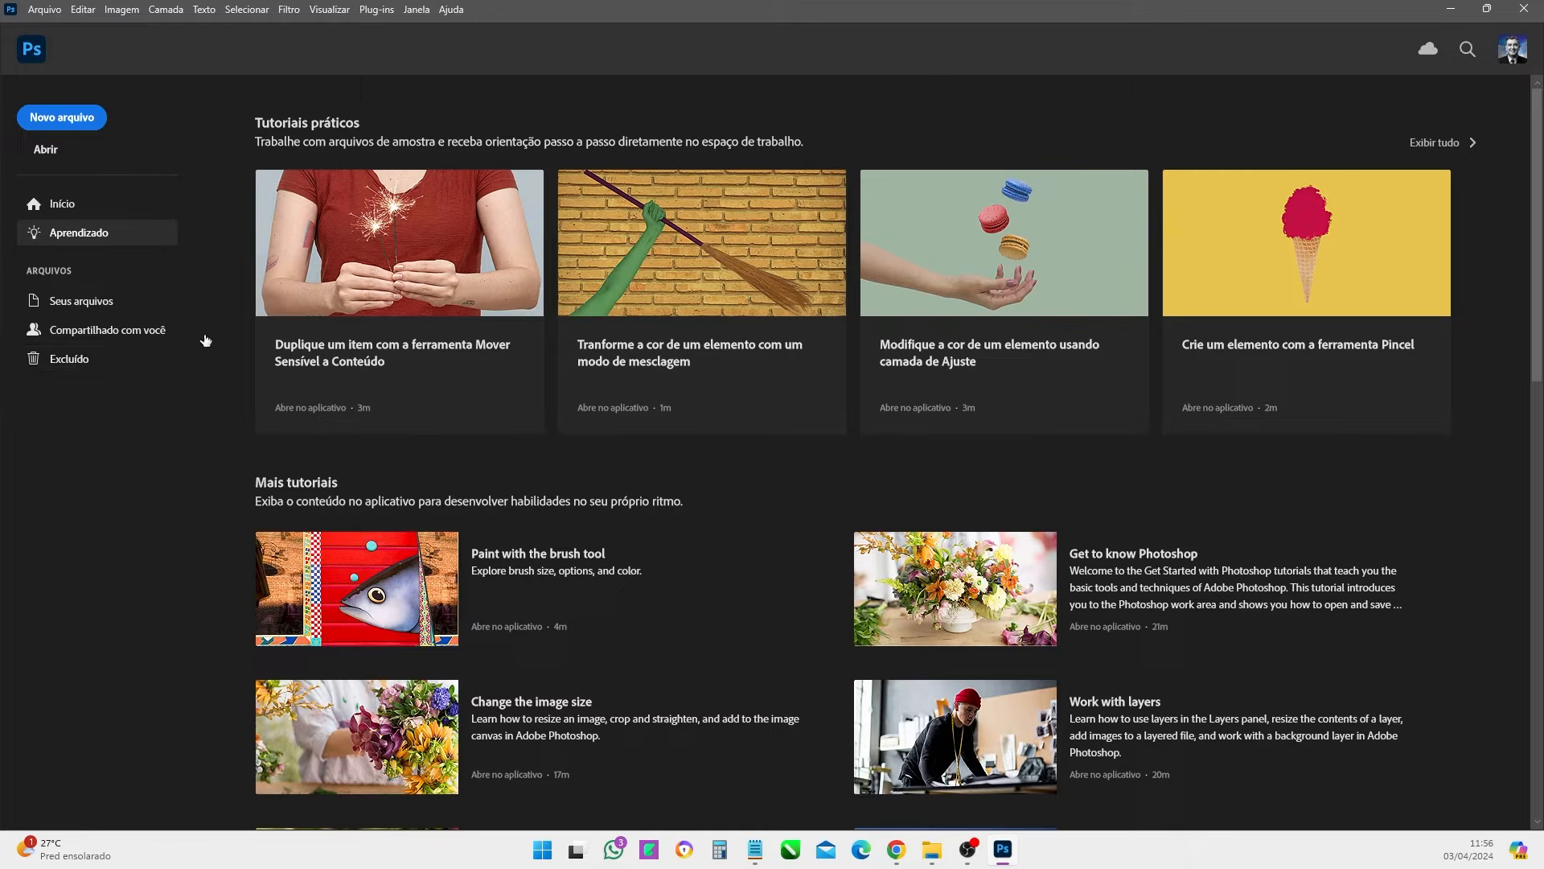
pyautogui.click(53, 156)
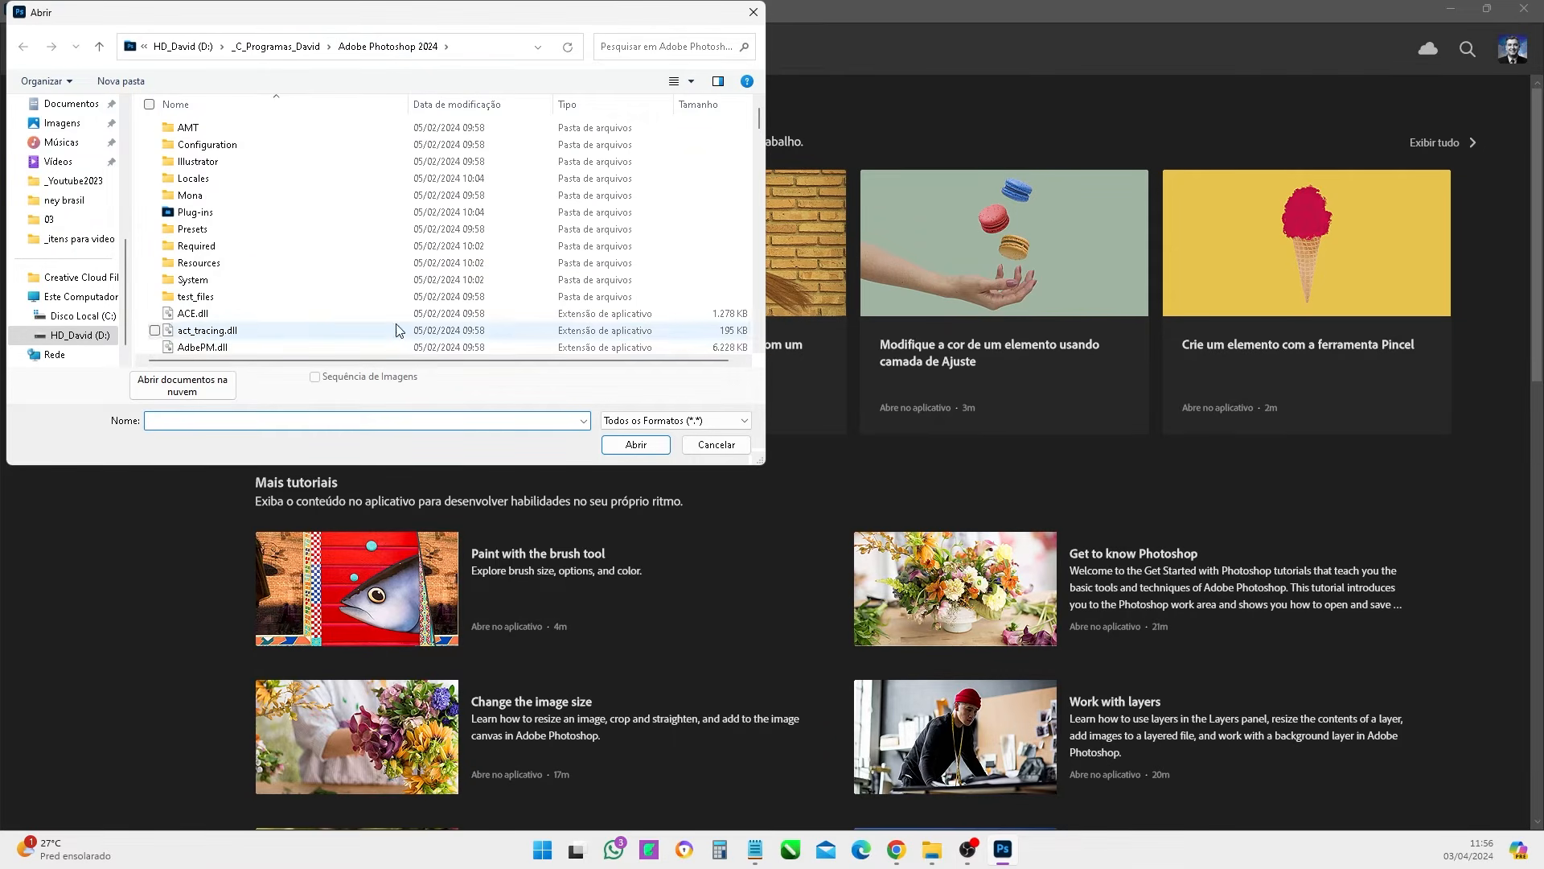
pyautogui.click(716, 445)
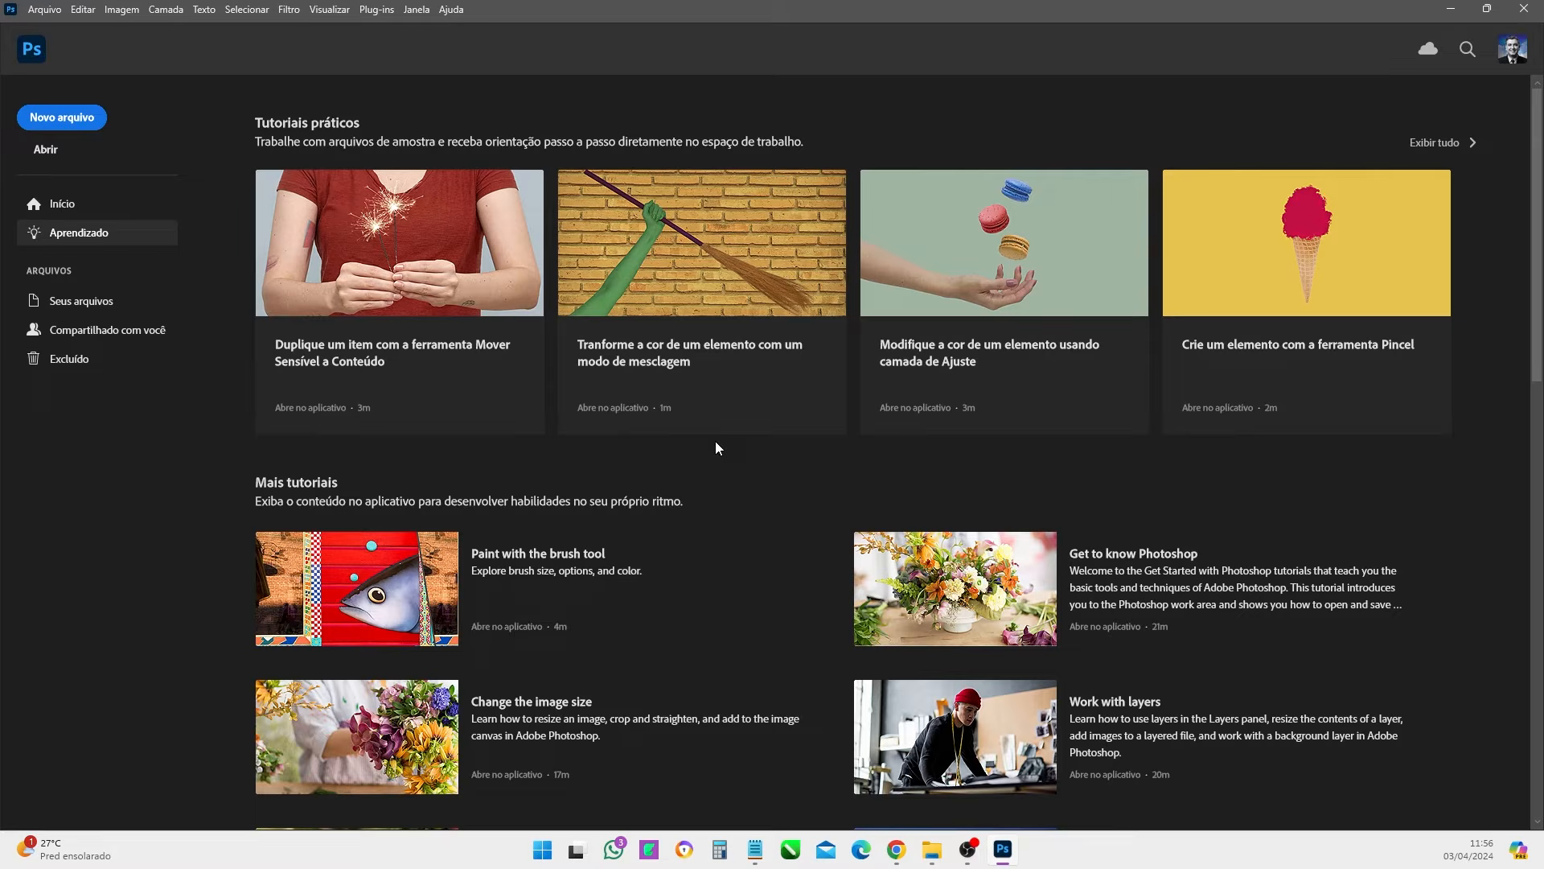
# - Start a new document and review the Foto, Impressão, Arte e ilustração and Web preset categories
pyautogui.click(70, 120)
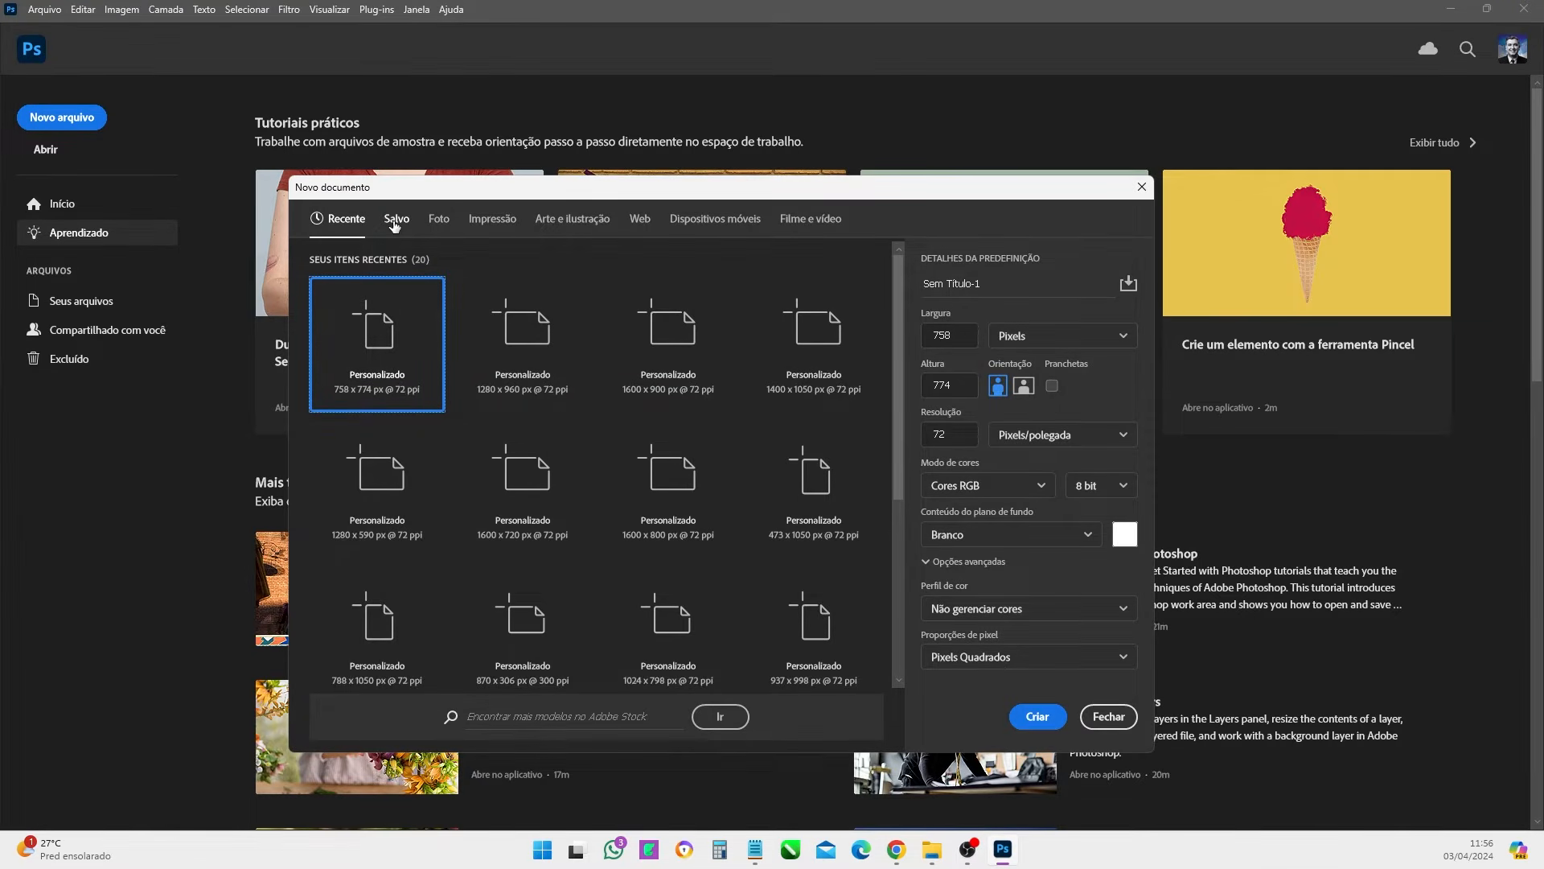
pyautogui.click(440, 226)
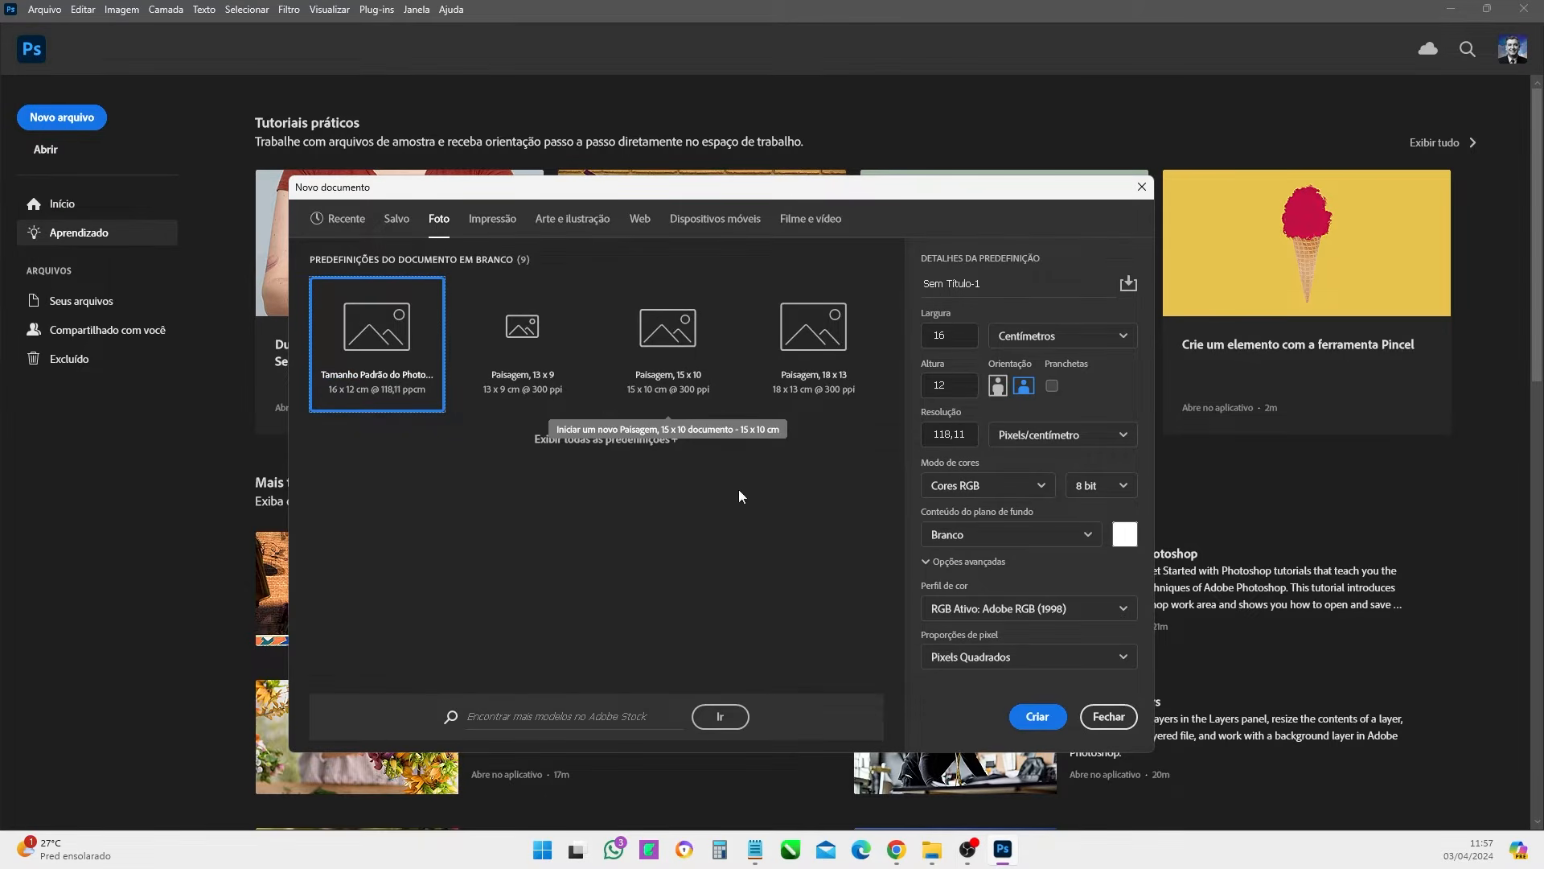
pyautogui.click(660, 438)
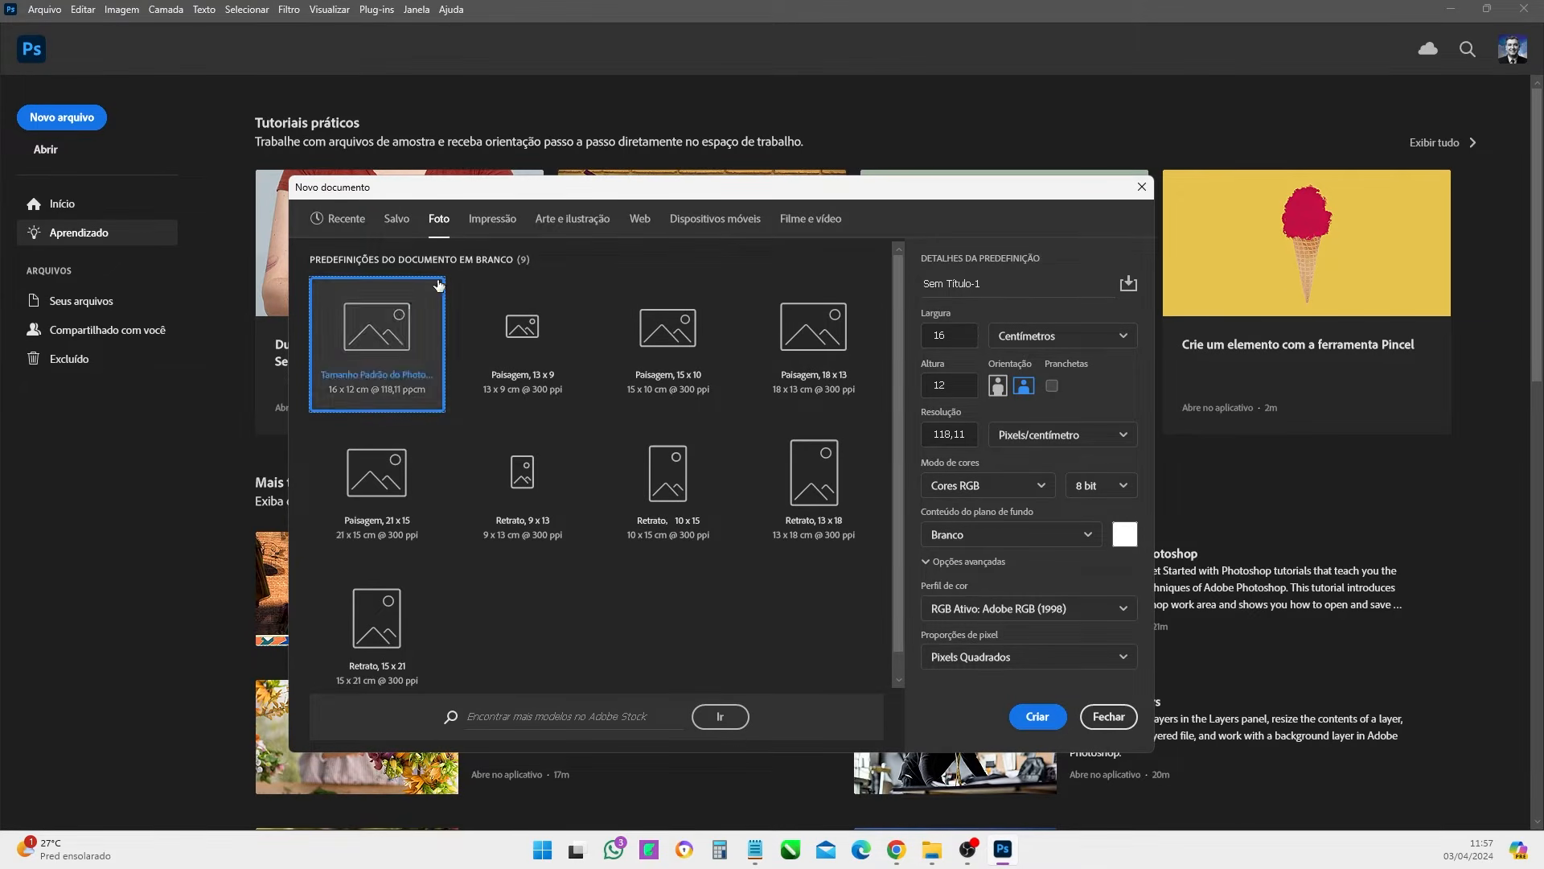
pyautogui.click(498, 222)
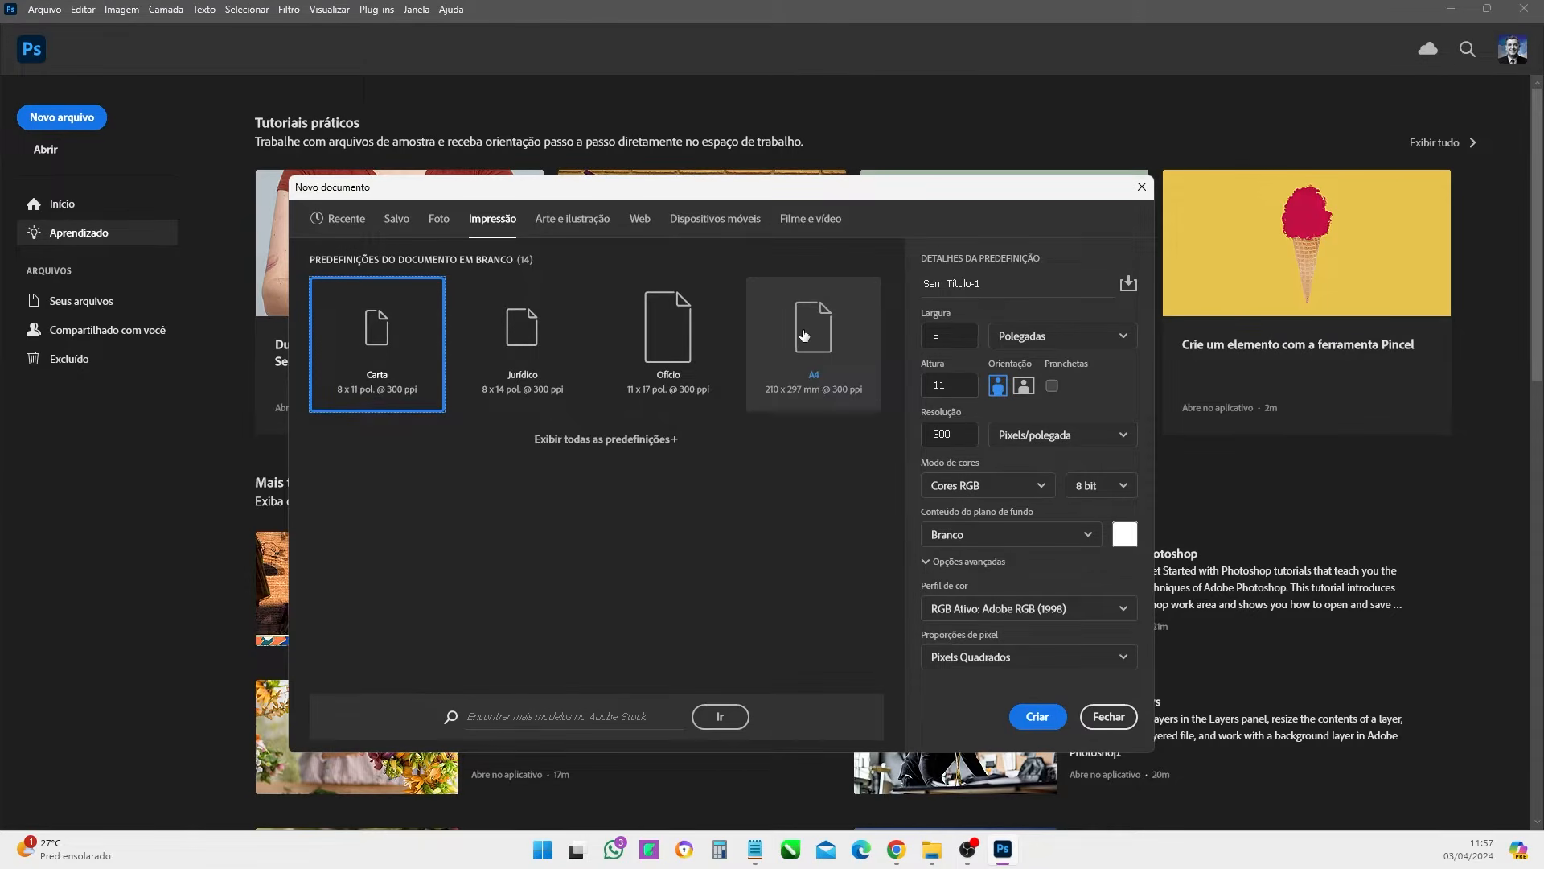
pyautogui.click(631, 440)
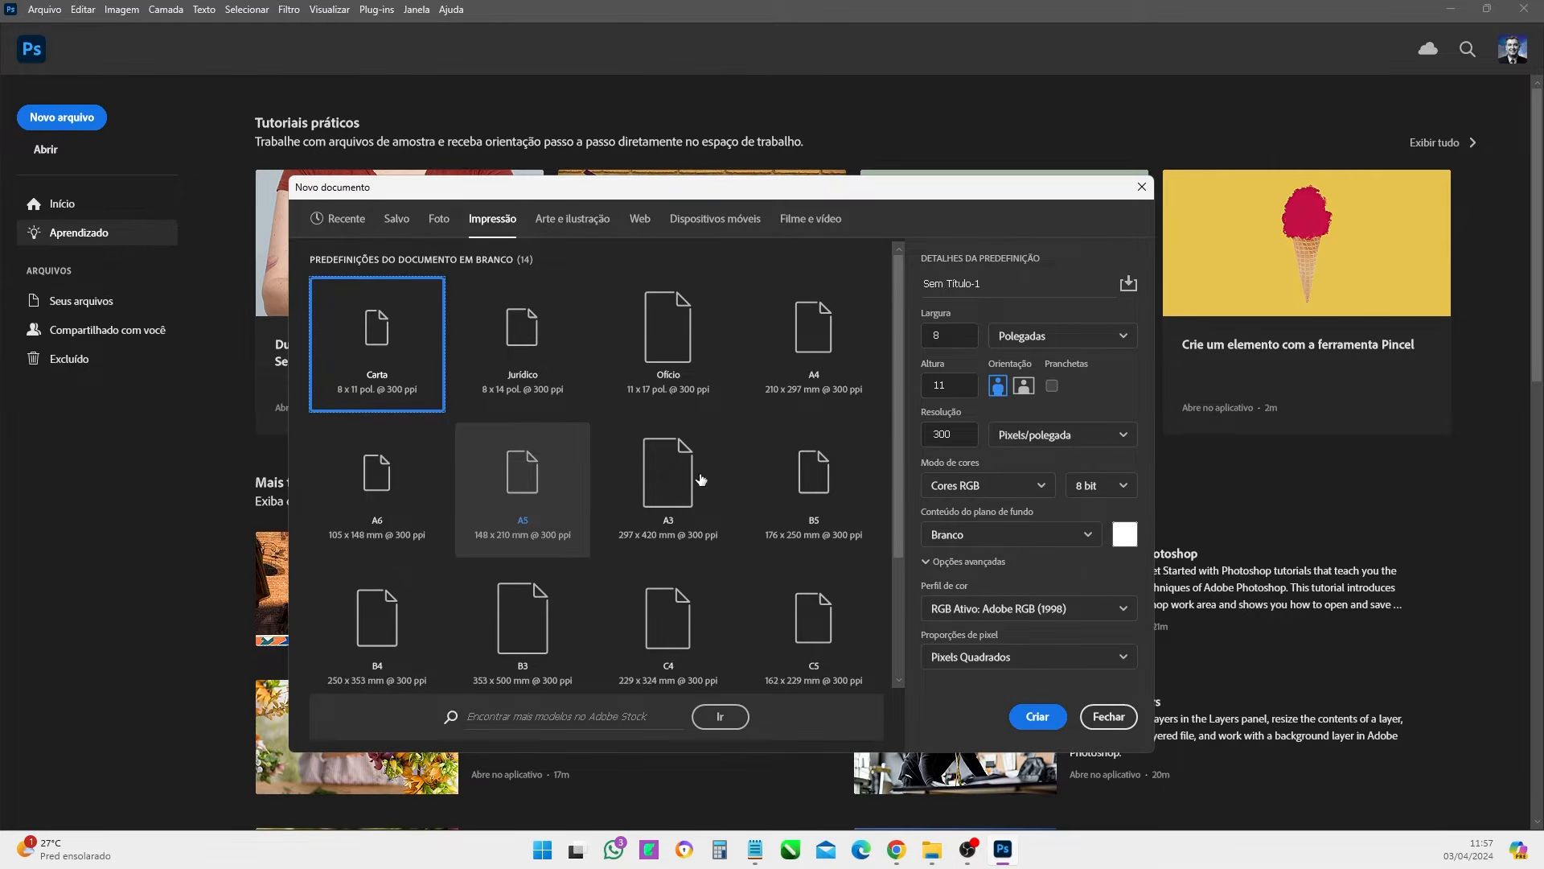
pyautogui.scroll(-2, 724, 451)
pyautogui.scroll(2, 498, 534)
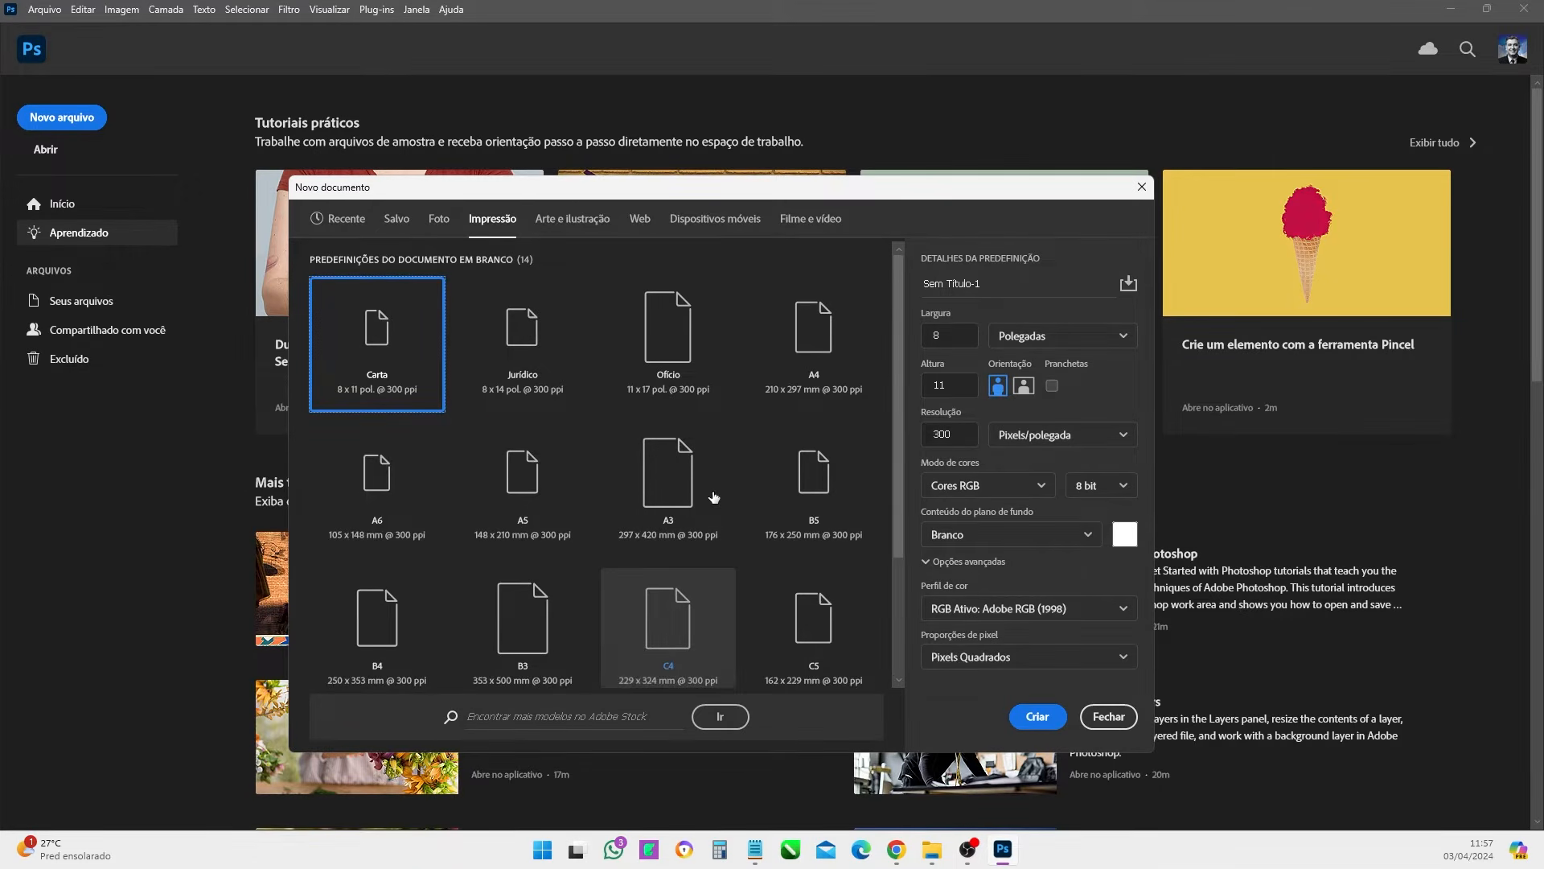
pyautogui.click(545, 226)
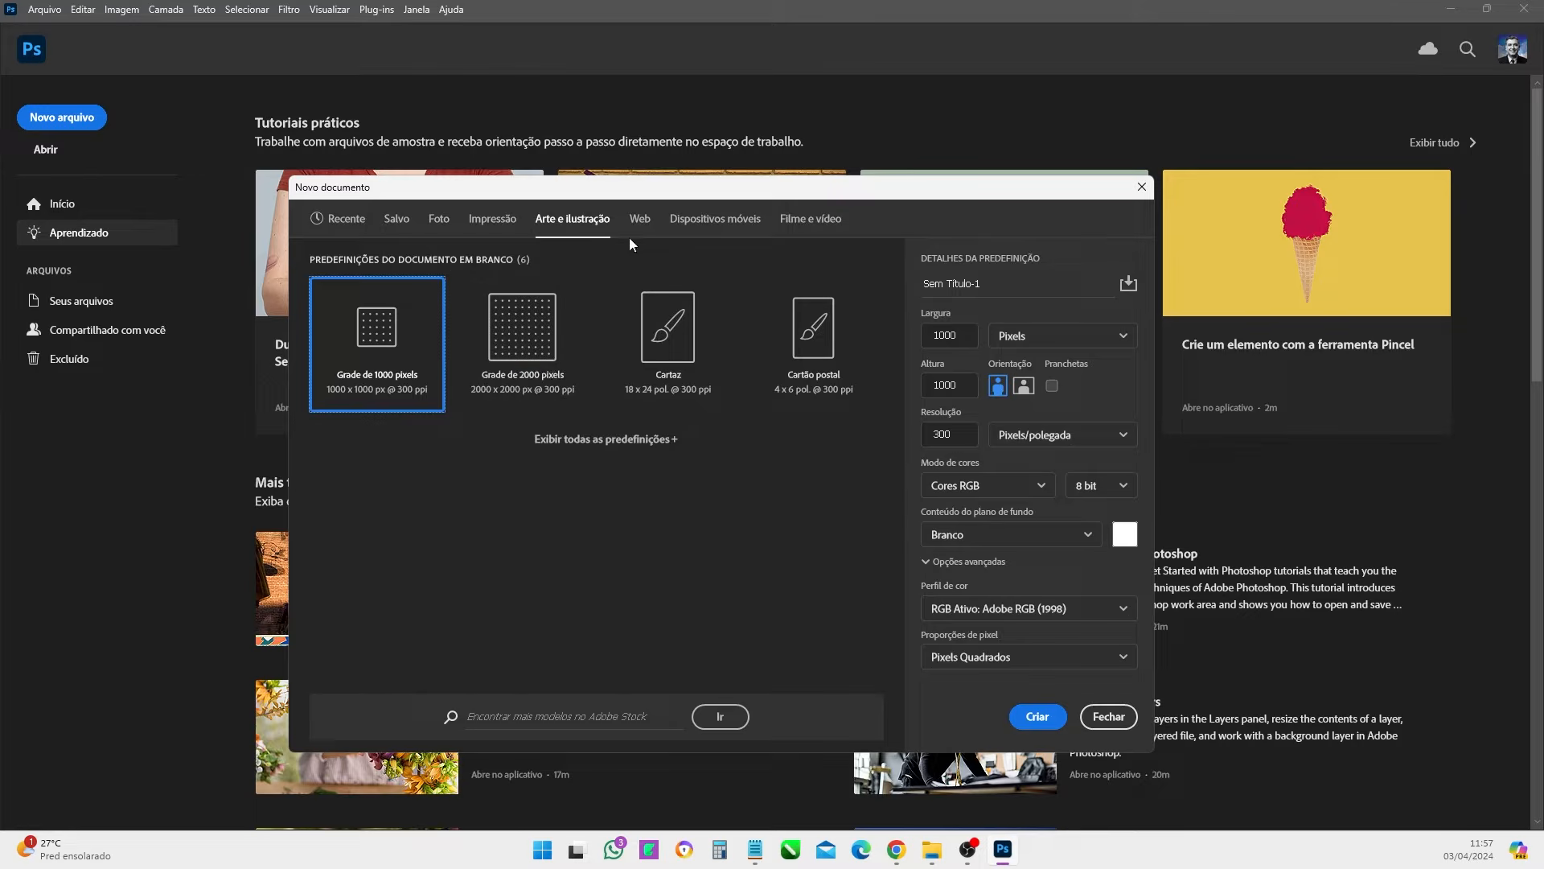
pyautogui.click(639, 219)
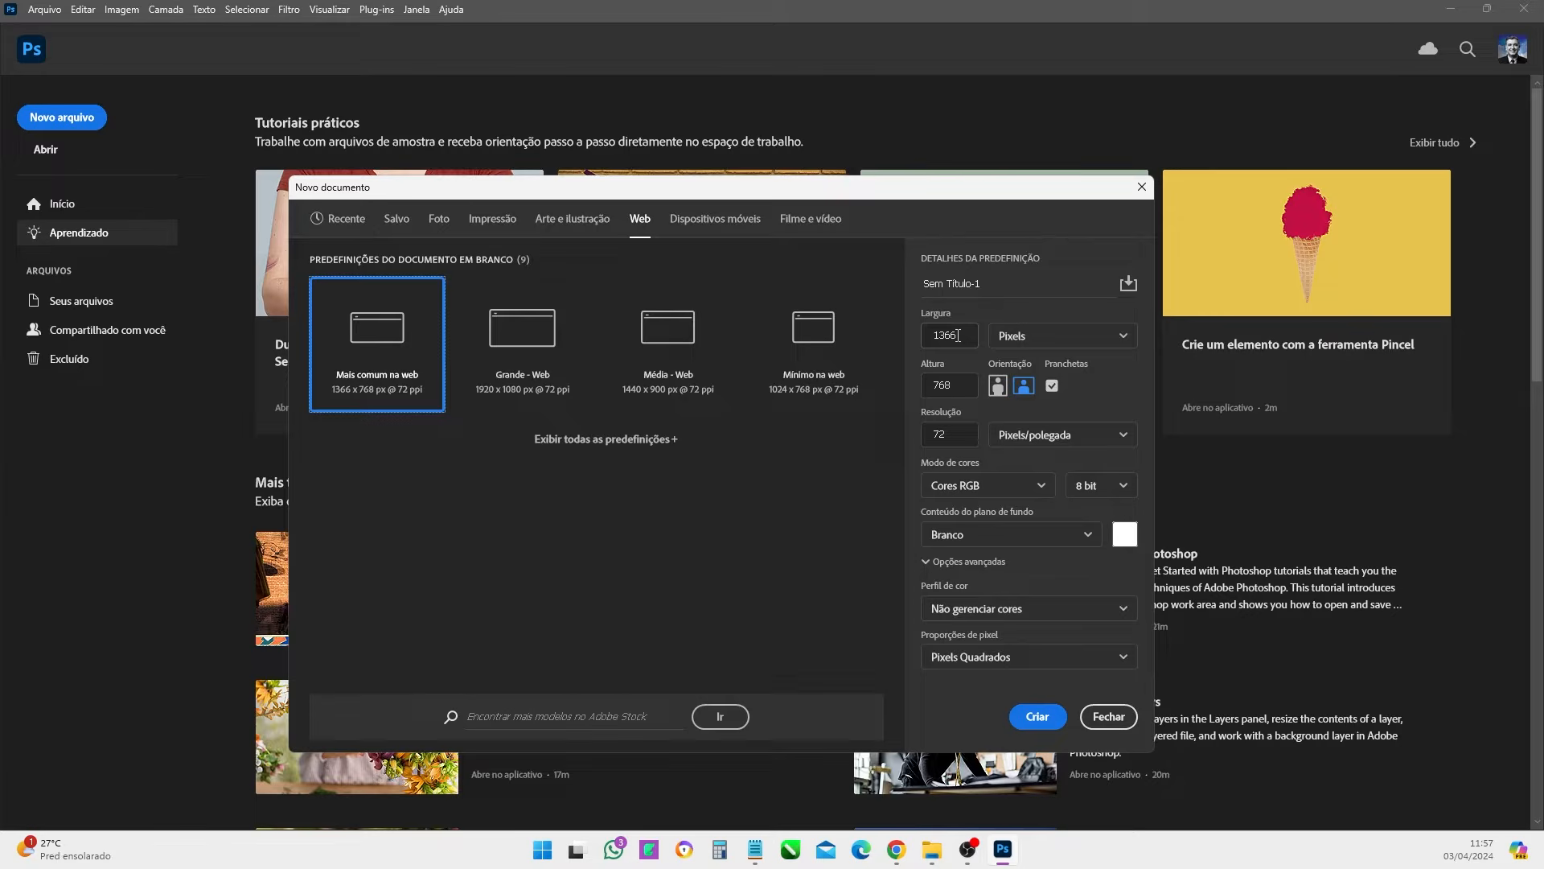
# - Set the Web preset's width and height to 1080 pixels each
pyautogui.click(1031, 336)
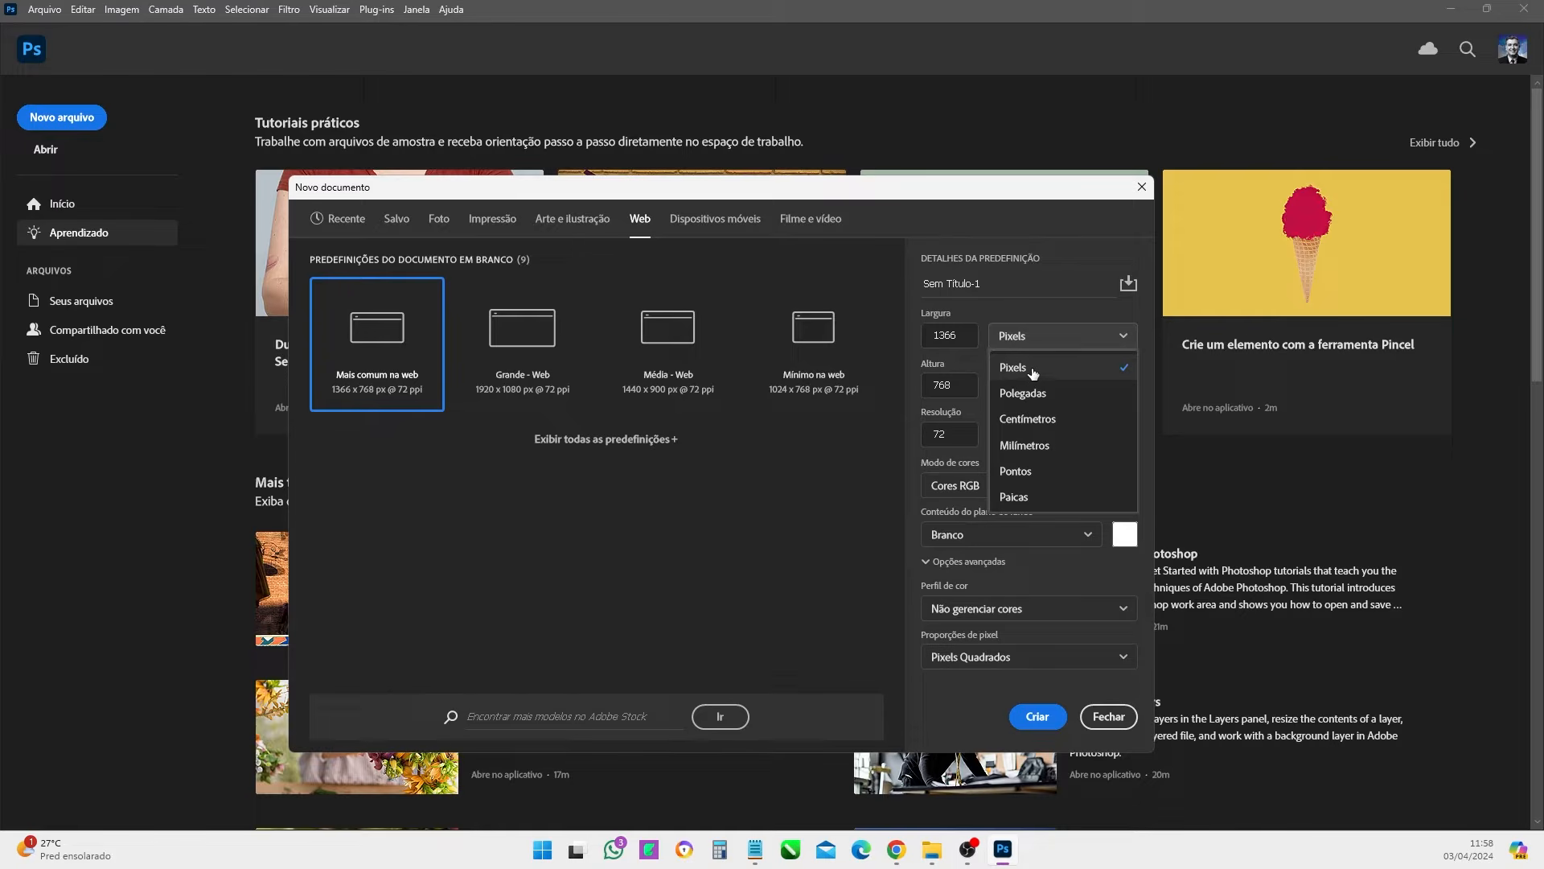
pyautogui.click(968, 338)
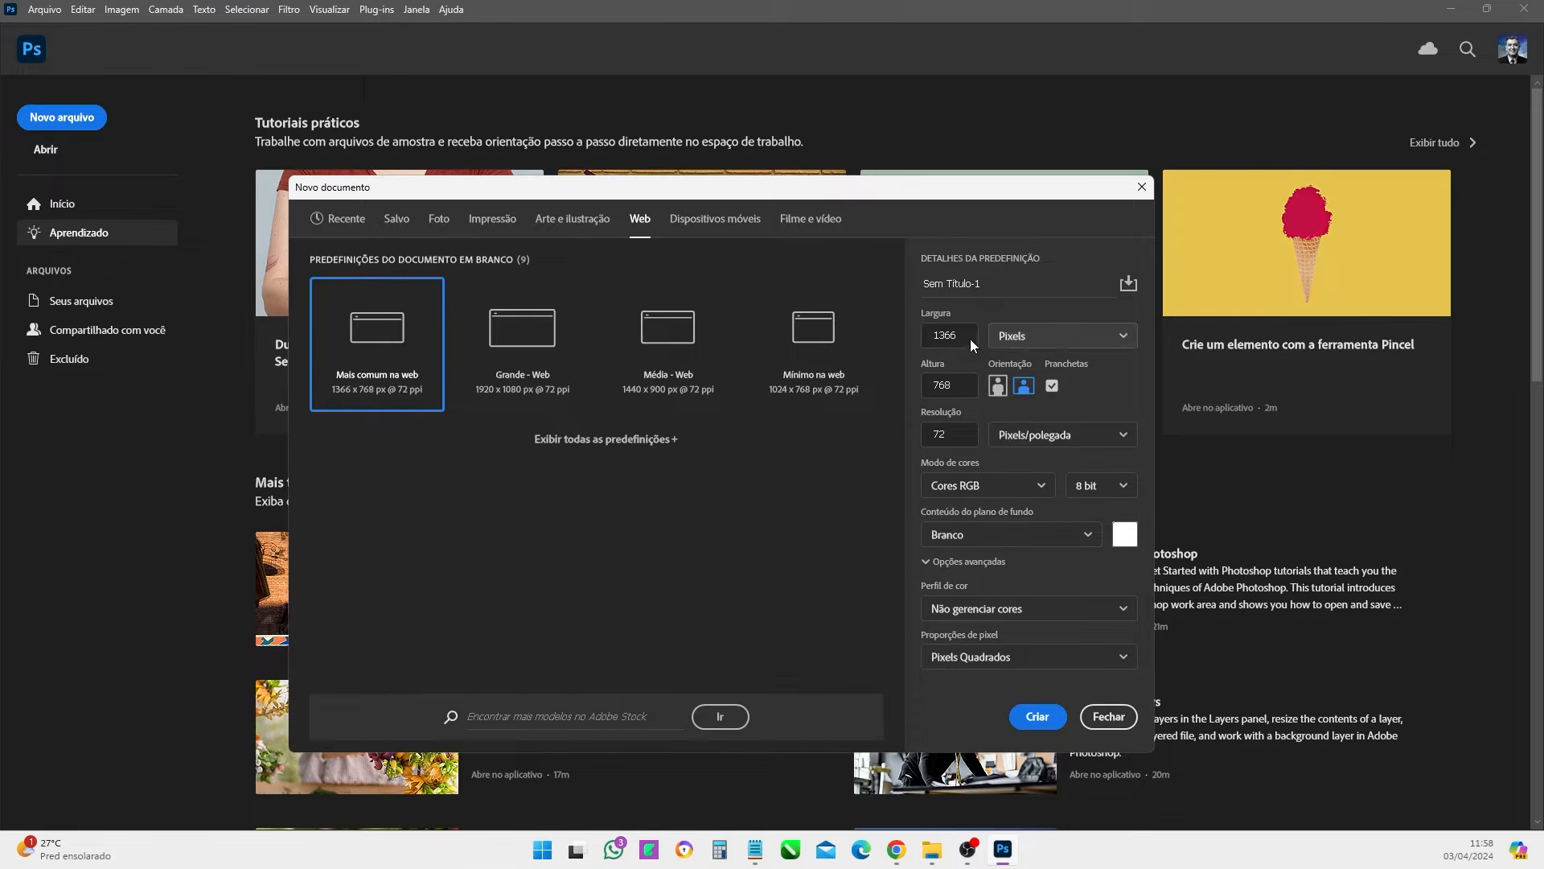
pyautogui.doubleClick(964, 337)
pyautogui.write('1080')
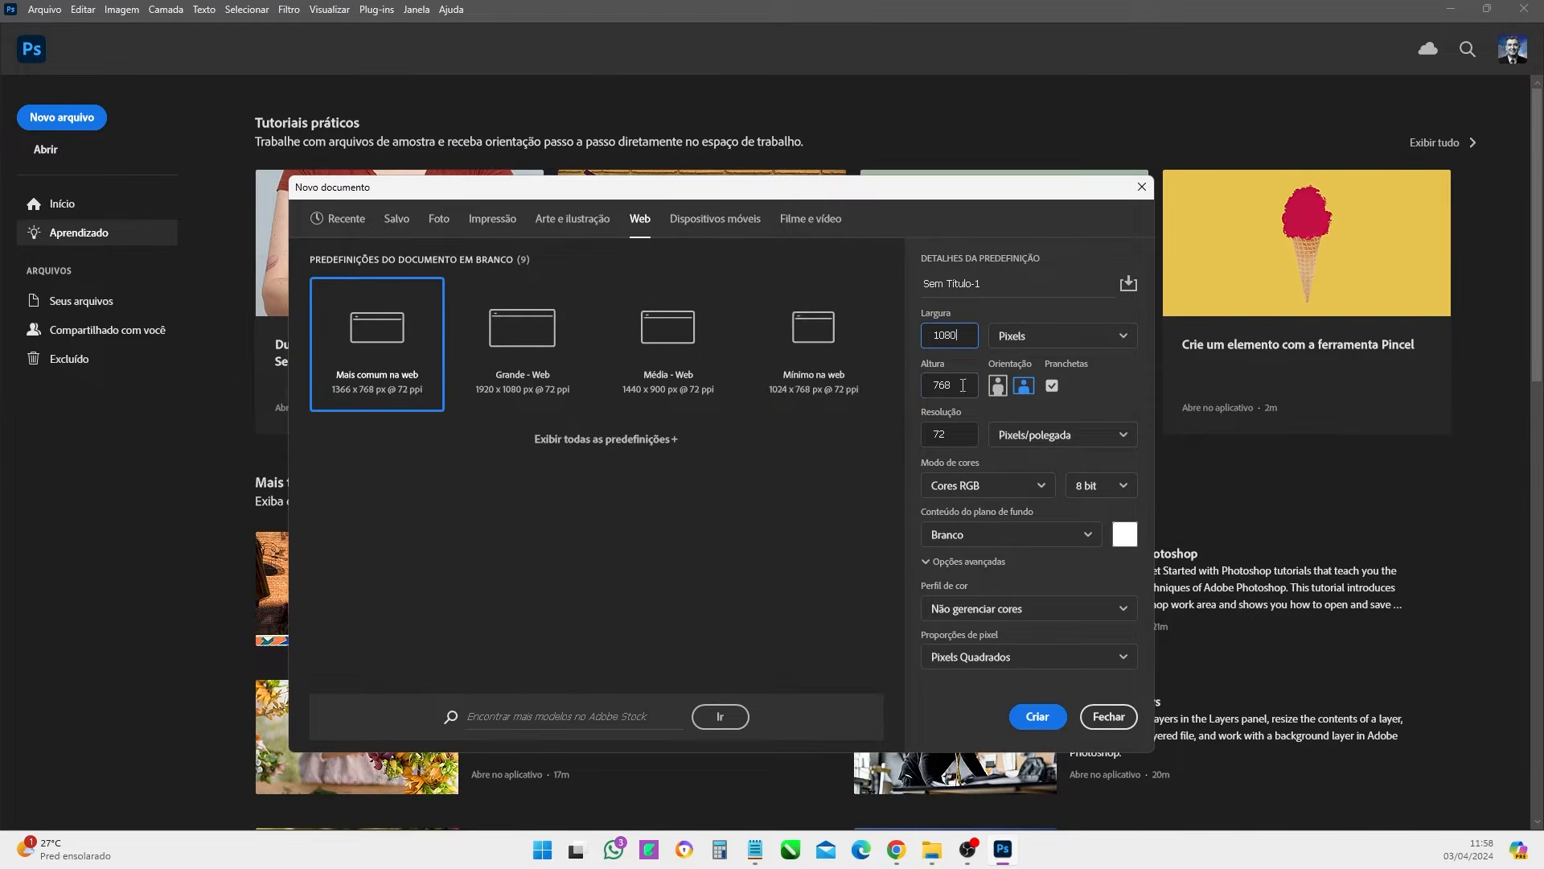
pyautogui.doubleClick(963, 385)
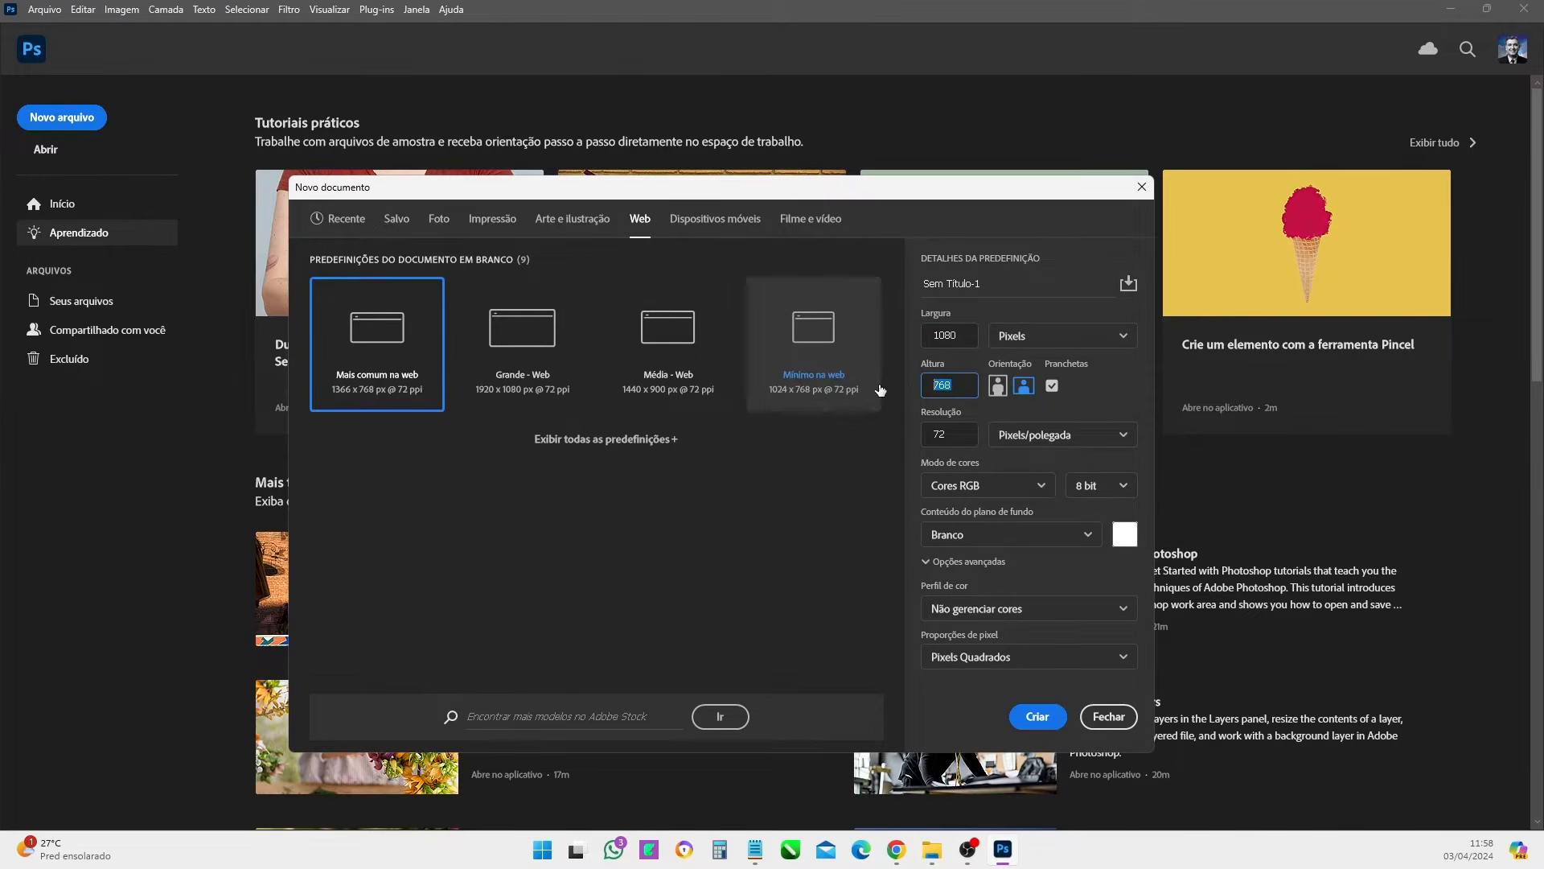
pyautogui.write('1080')
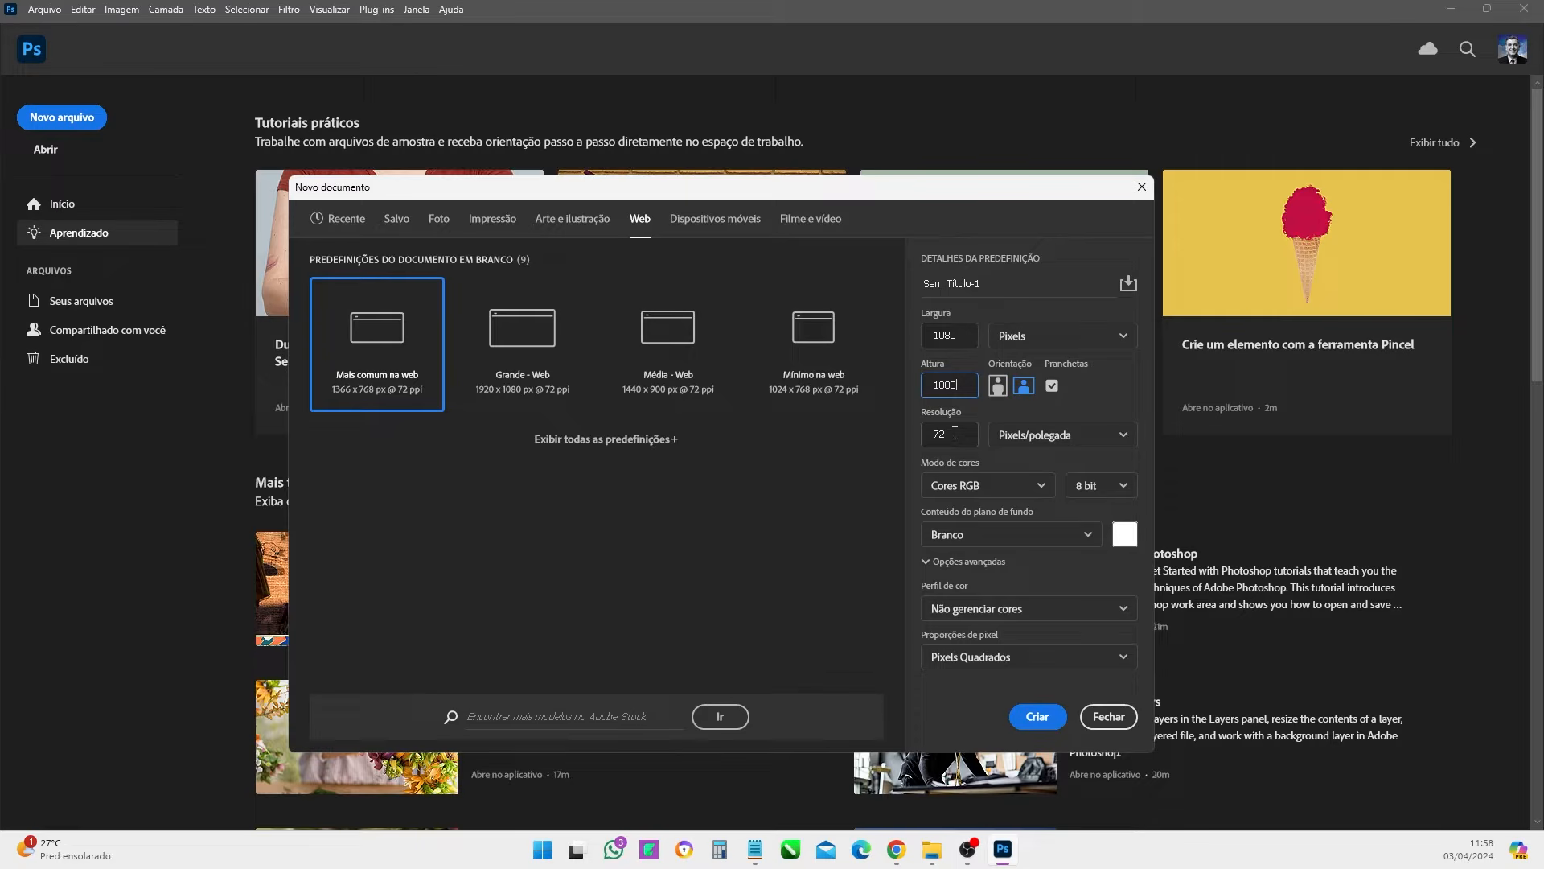
# - Change the document units to centimetres and set the size to 29,7 × 21 with a resolution of 300 pixels per inch
pyautogui.click(1046, 336)
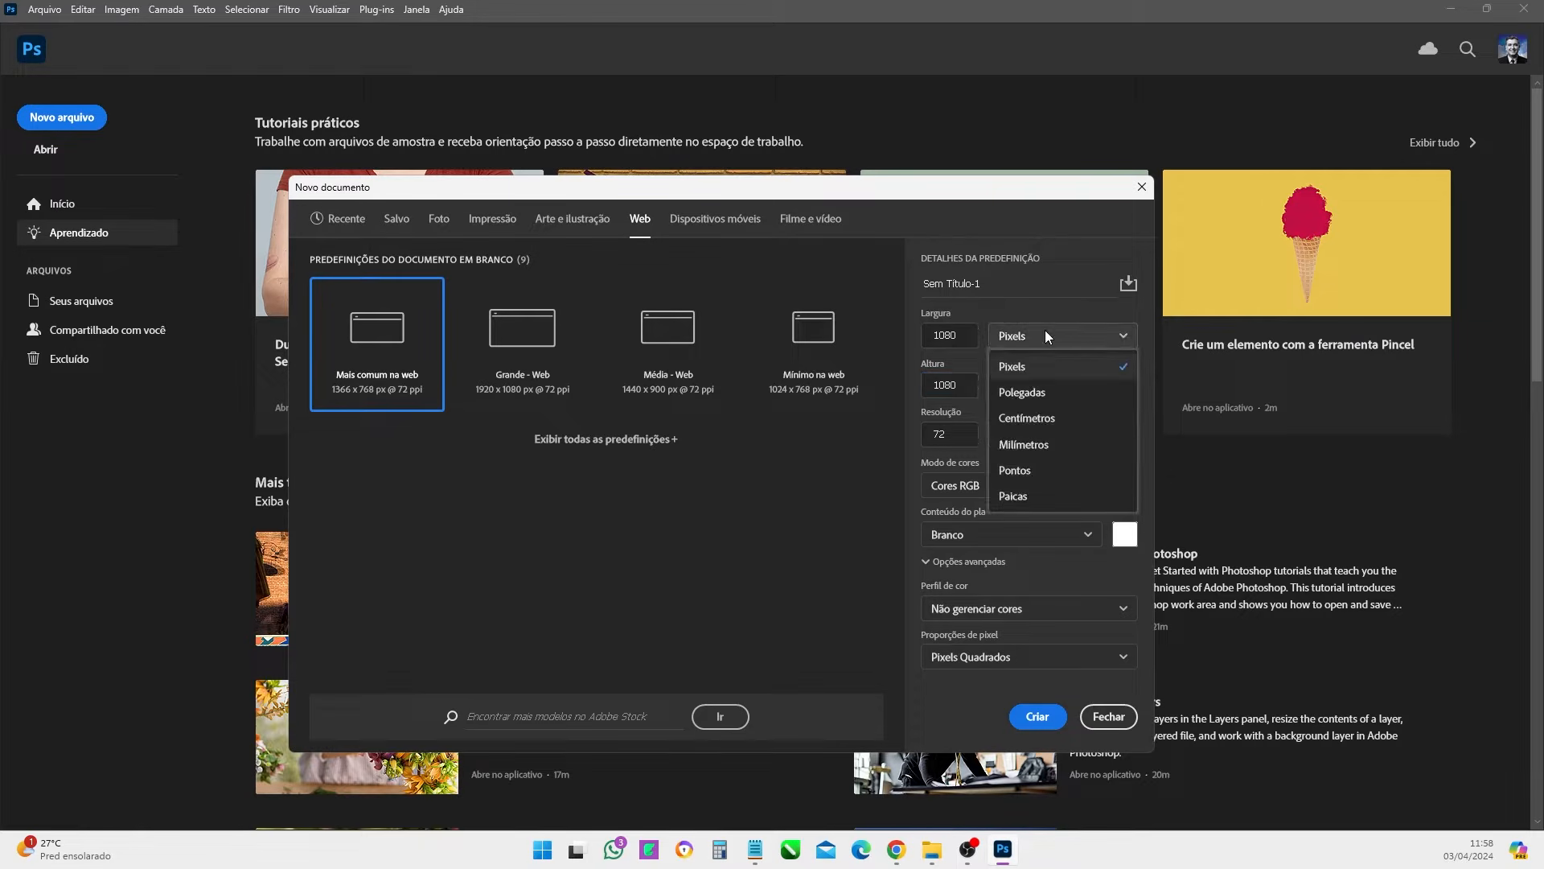
pyautogui.click(1043, 418)
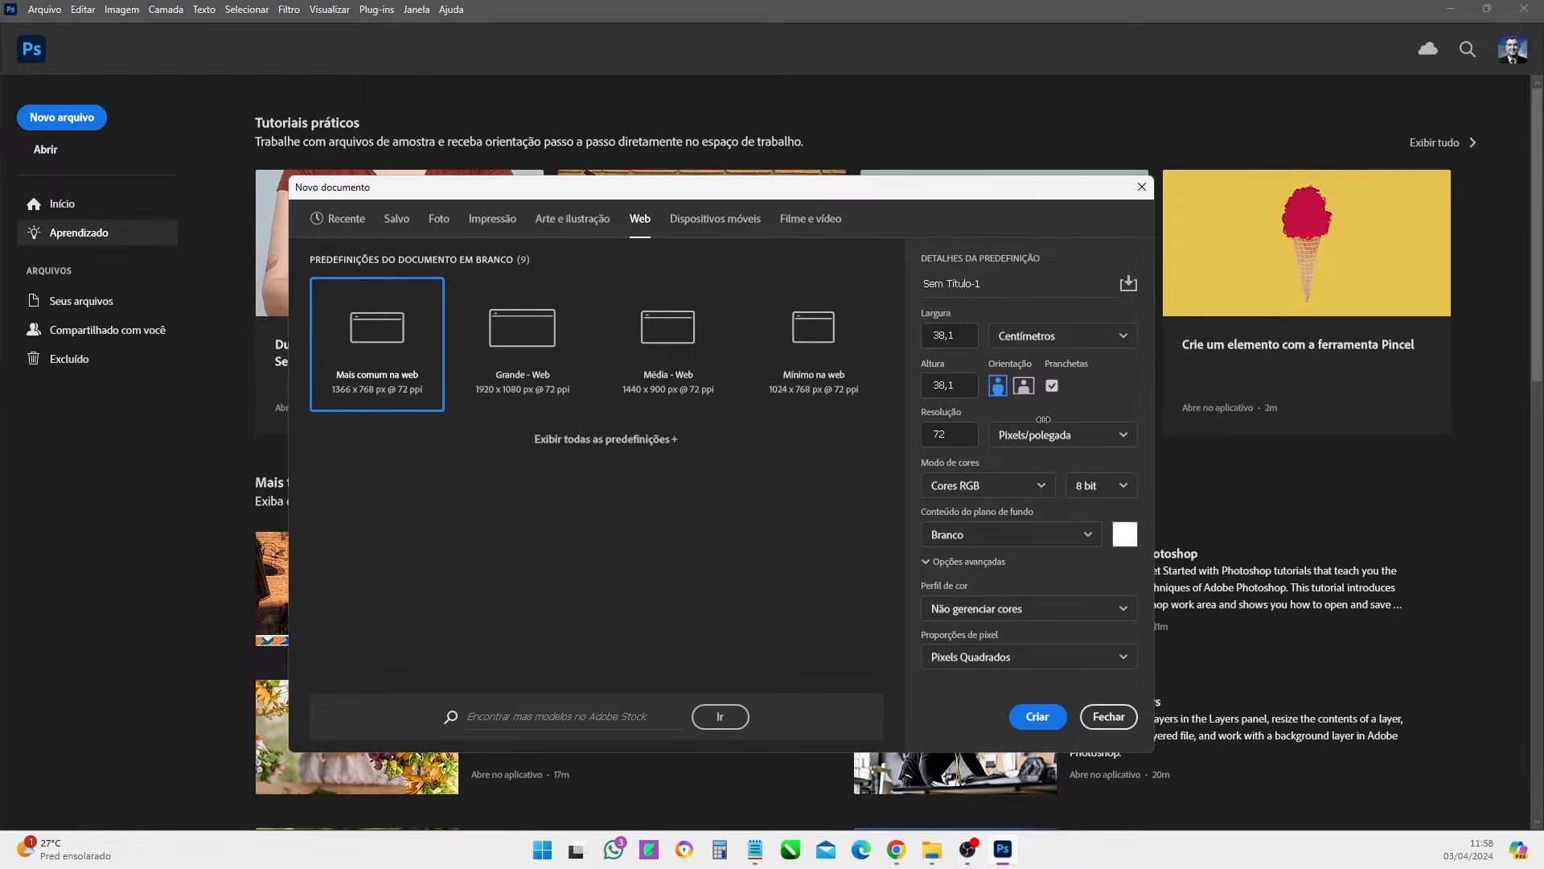
pyautogui.click(966, 333)
pyautogui.write('29,7')
pyautogui.click(974, 384)
pyautogui.write('21')
pyautogui.press('Tab')
pyautogui.write('300')
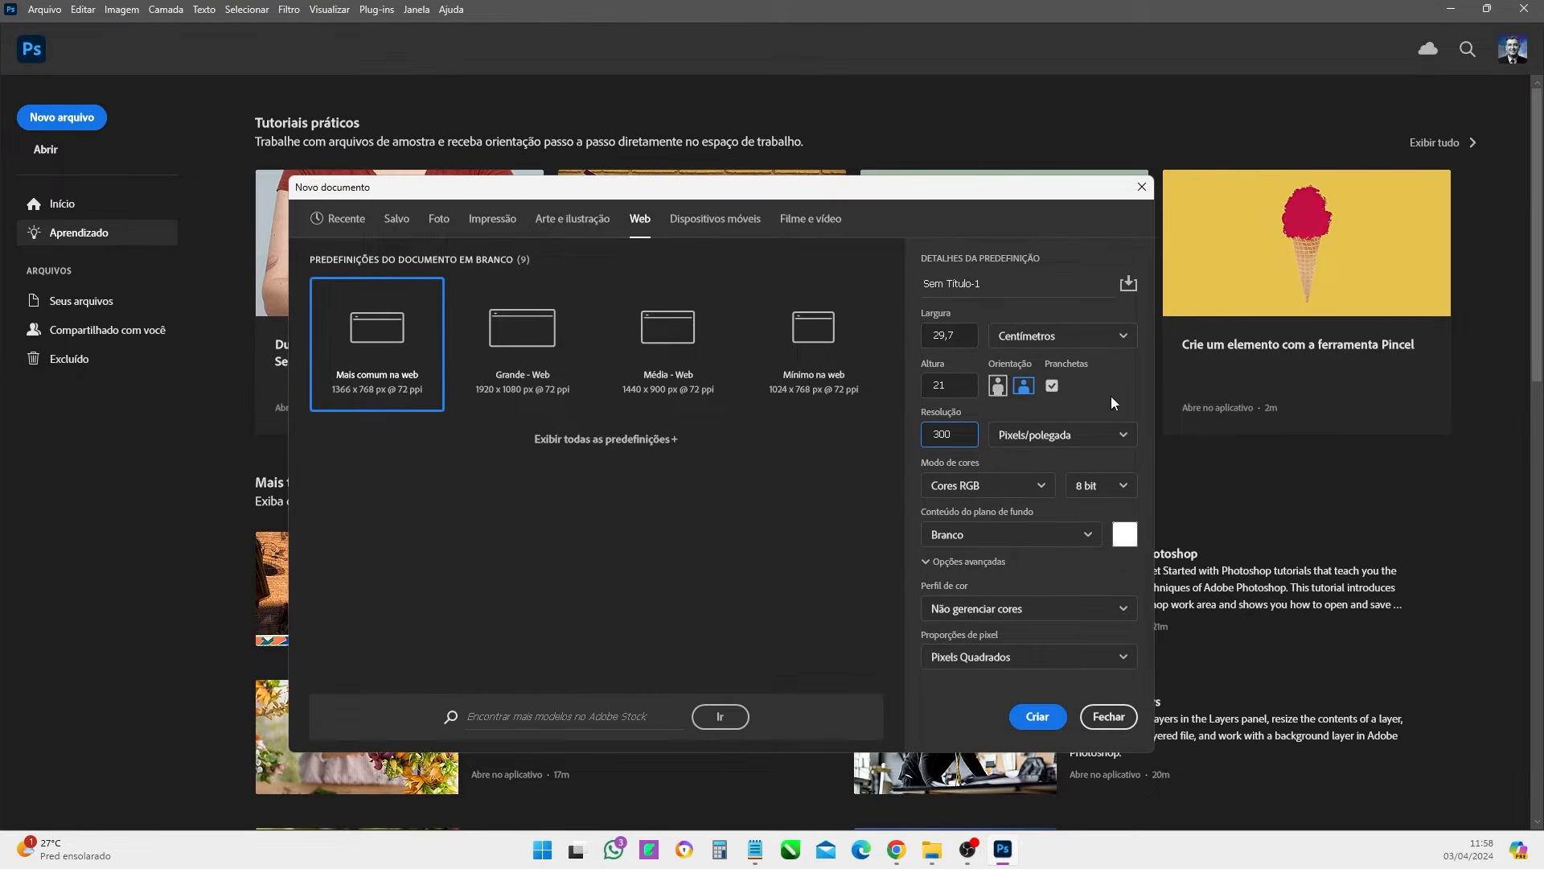
pyautogui.click(931, 452)
pyautogui.moveTo(958, 431); pyautogui.dragTo(924, 434)
pyautogui.click(963, 435)
pyautogui.press('Tab')
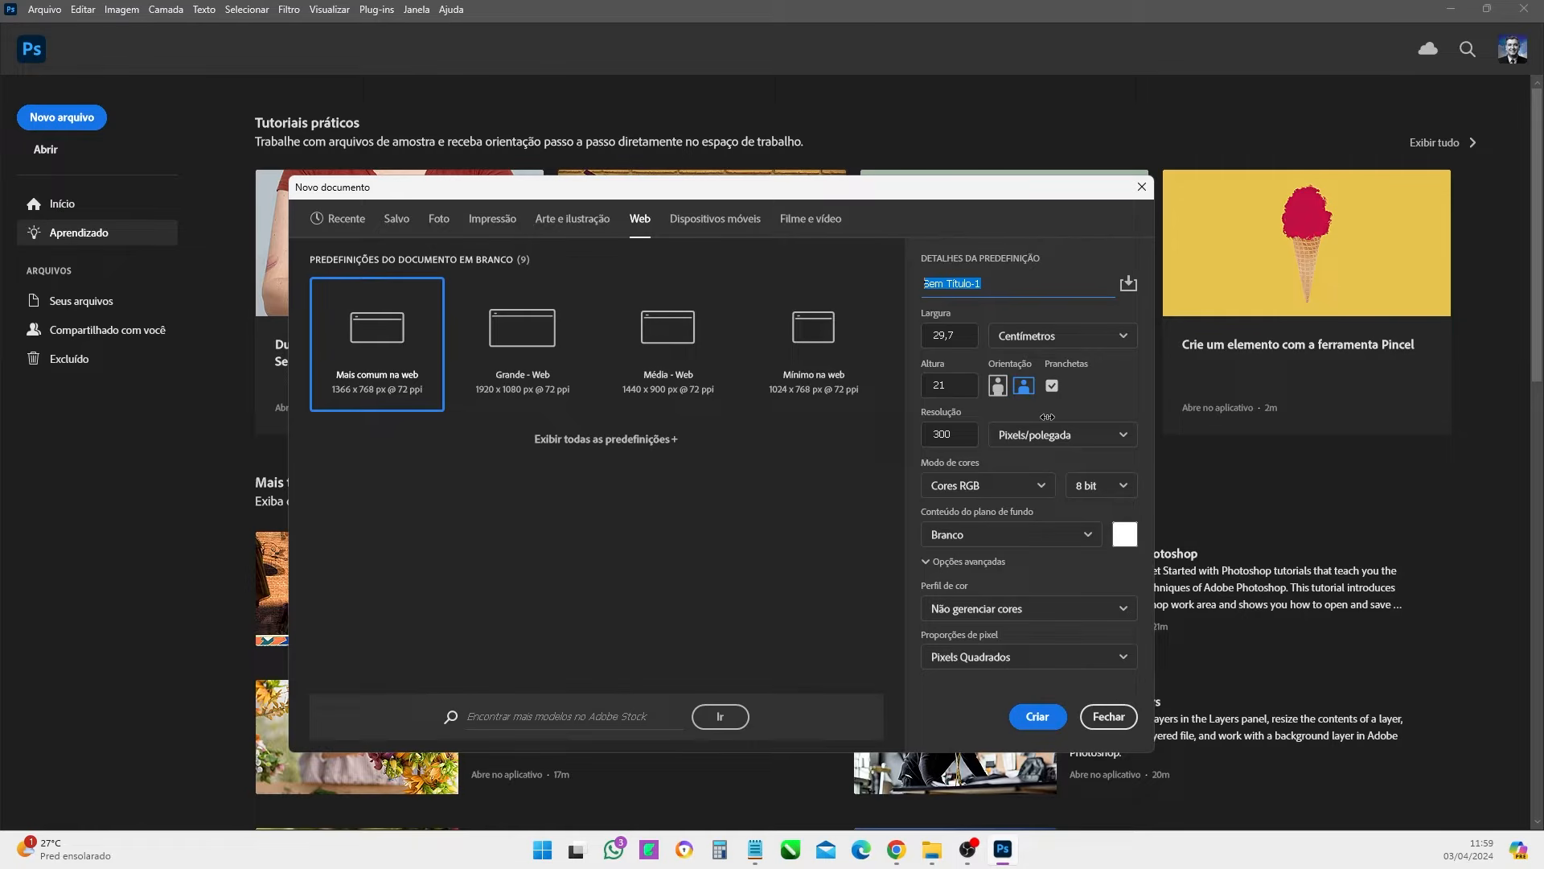
# - Switch the new document from the Web to the Impressão presets and compare the color modes each one offers
pyautogui.click(1023, 486)
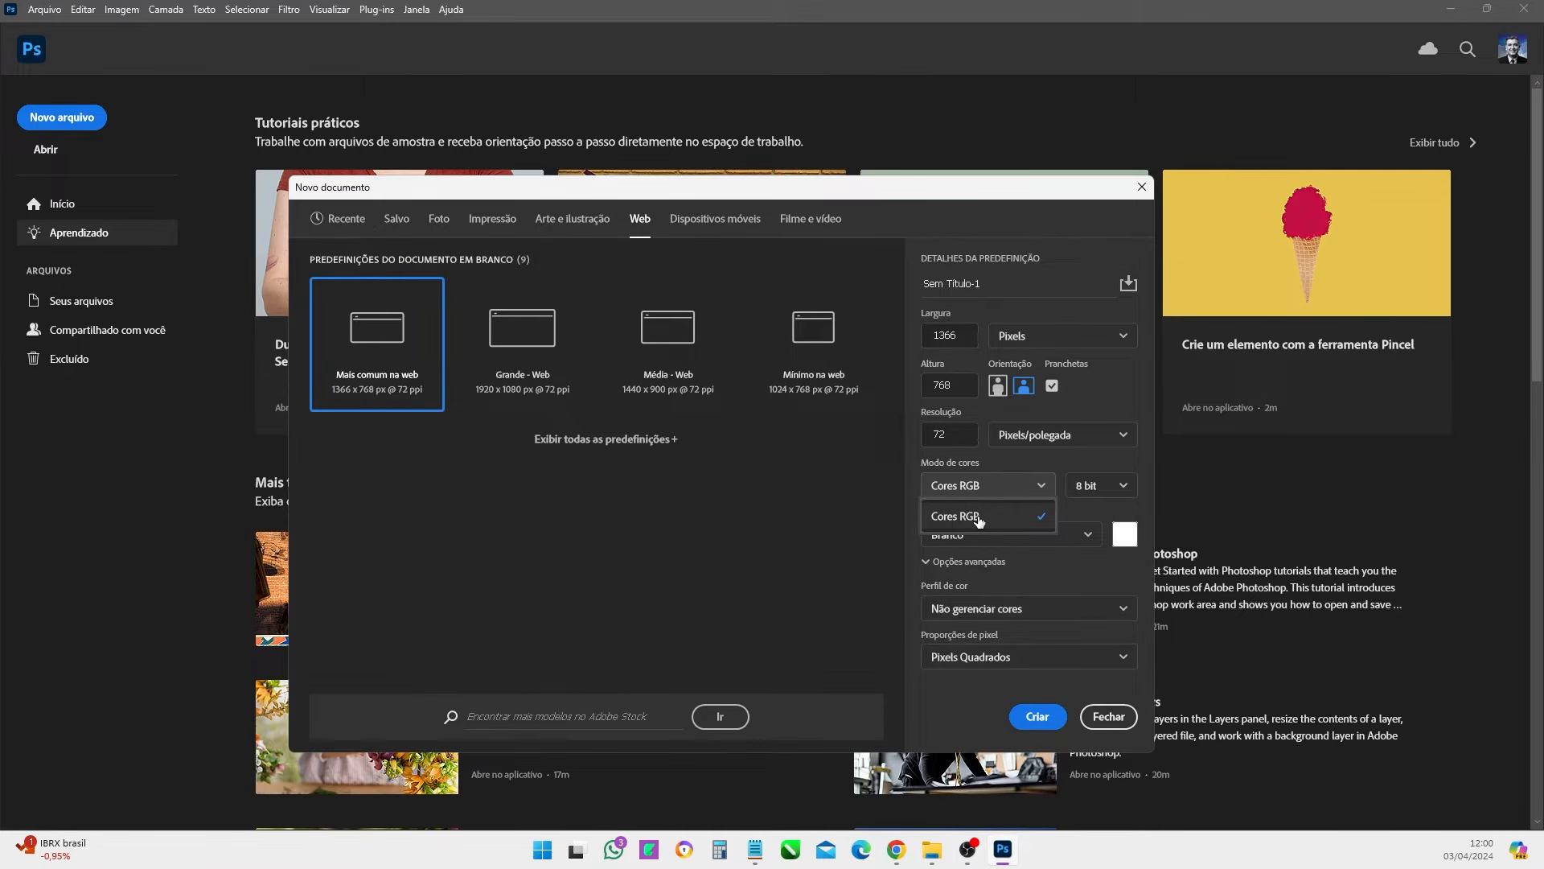
pyautogui.click(493, 223)
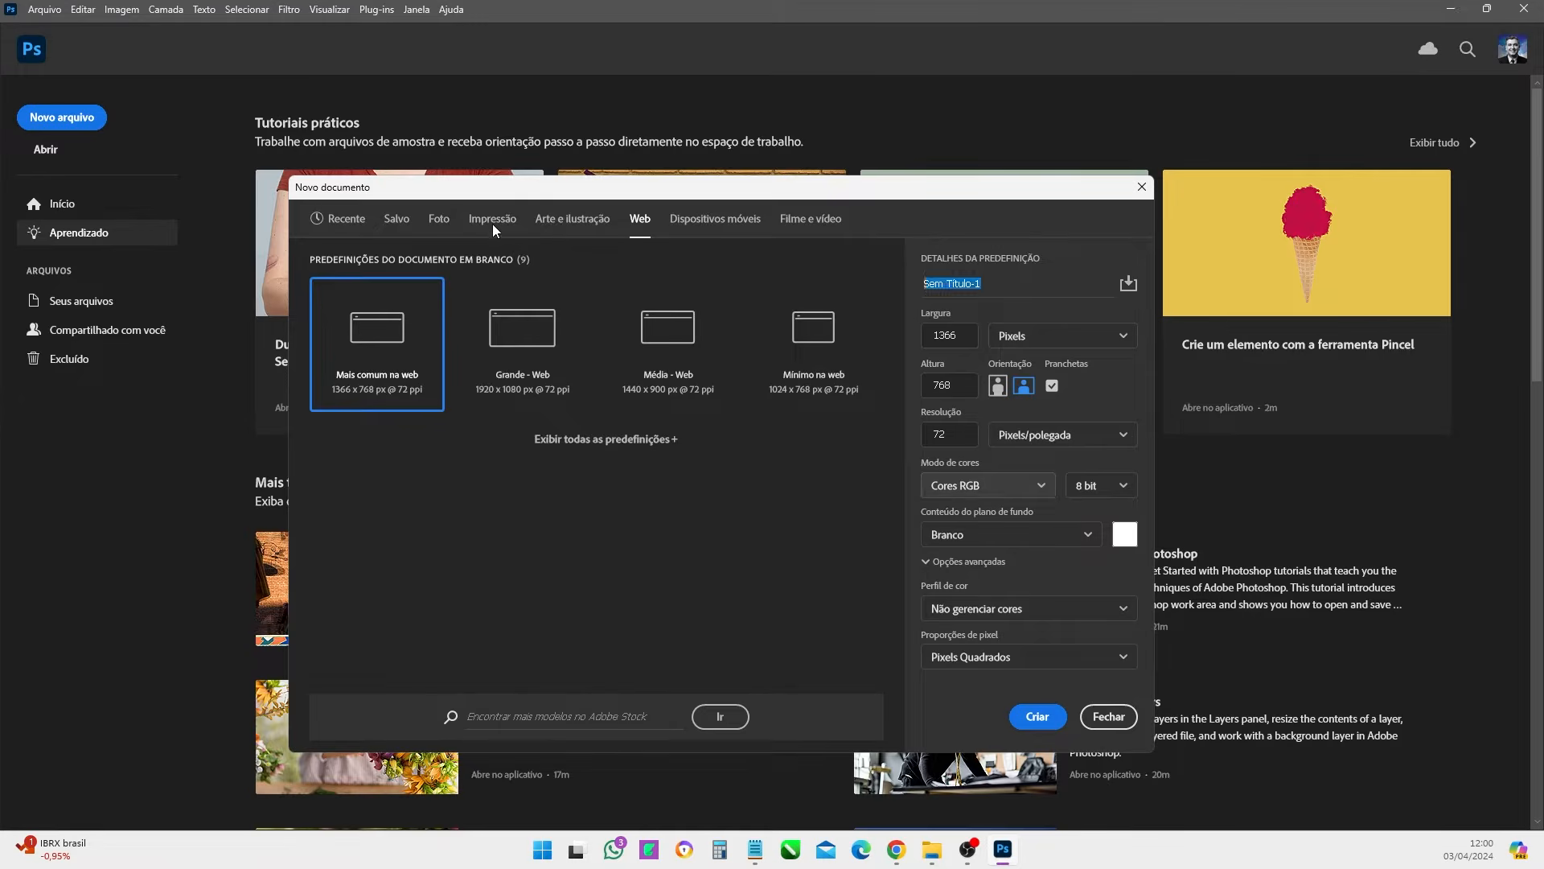
pyautogui.click(492, 223)
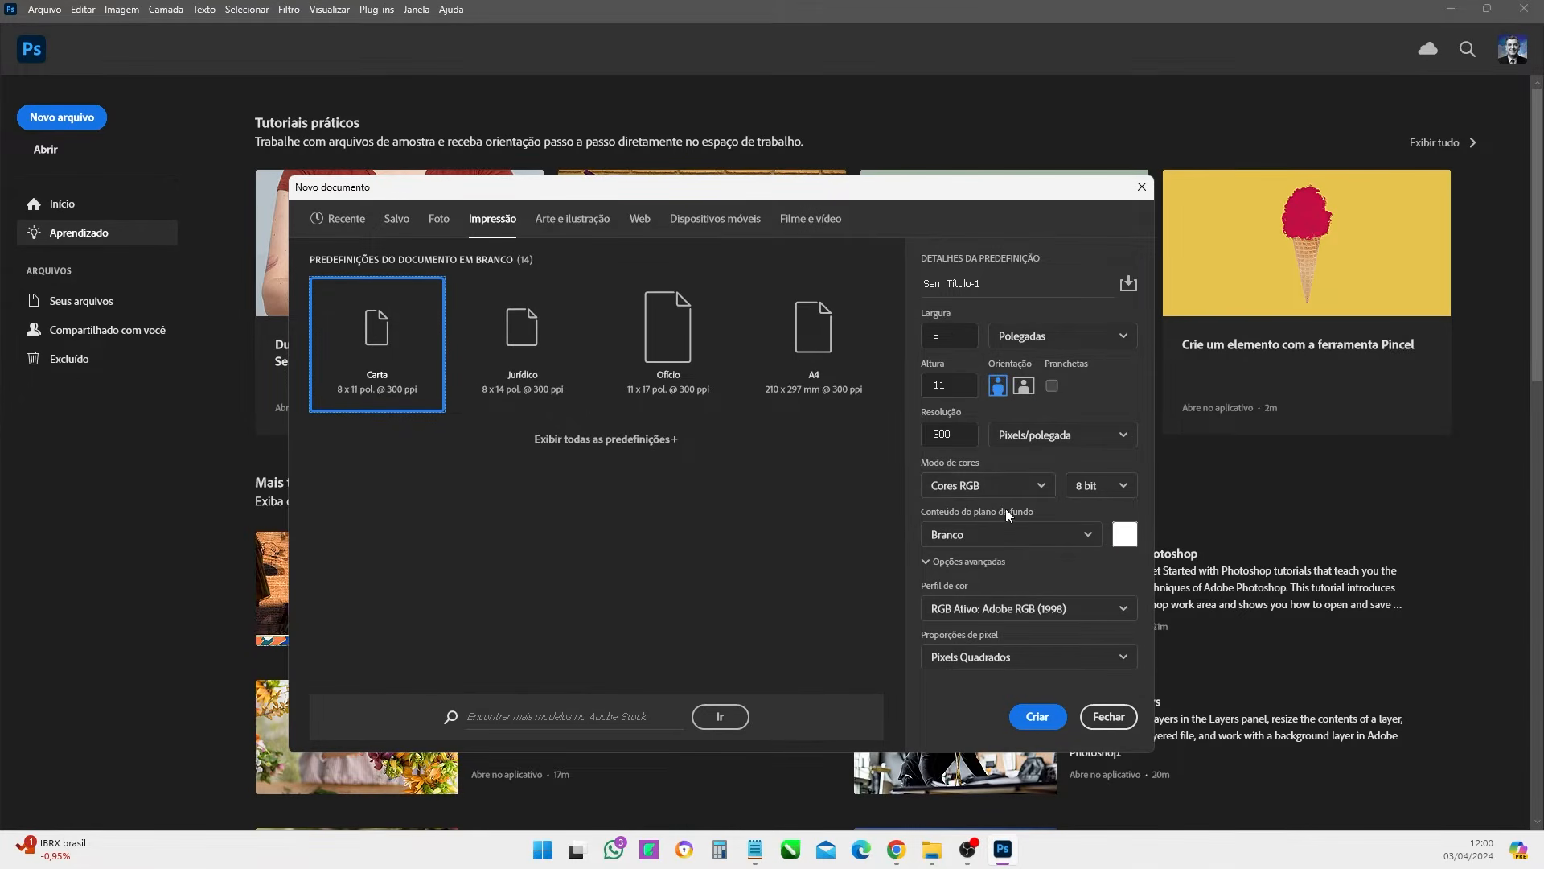
pyautogui.click(995, 486)
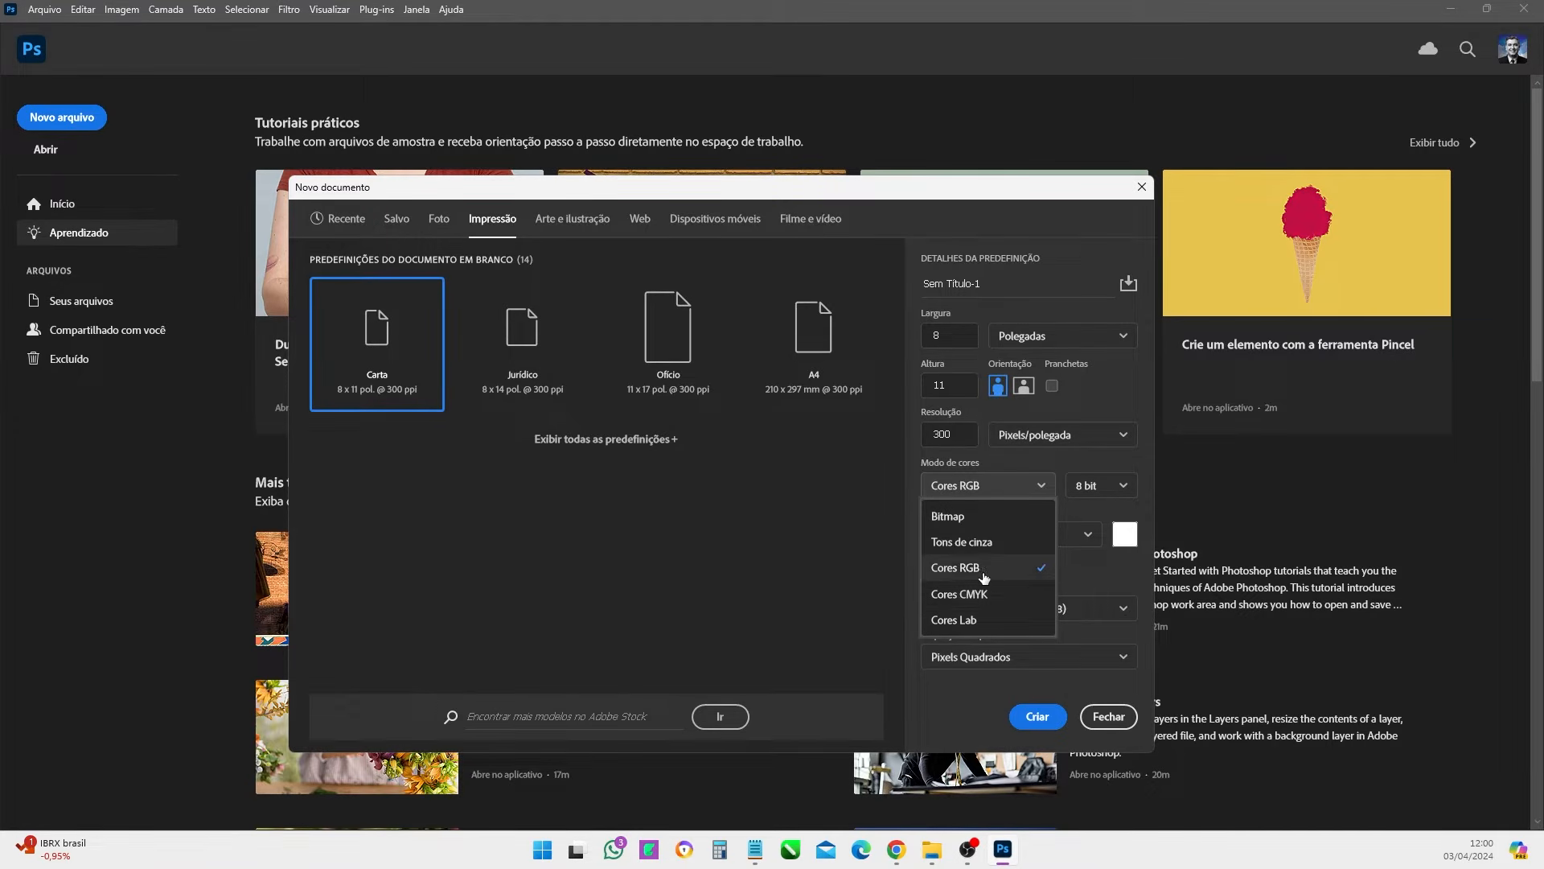
pyautogui.click(1107, 391)
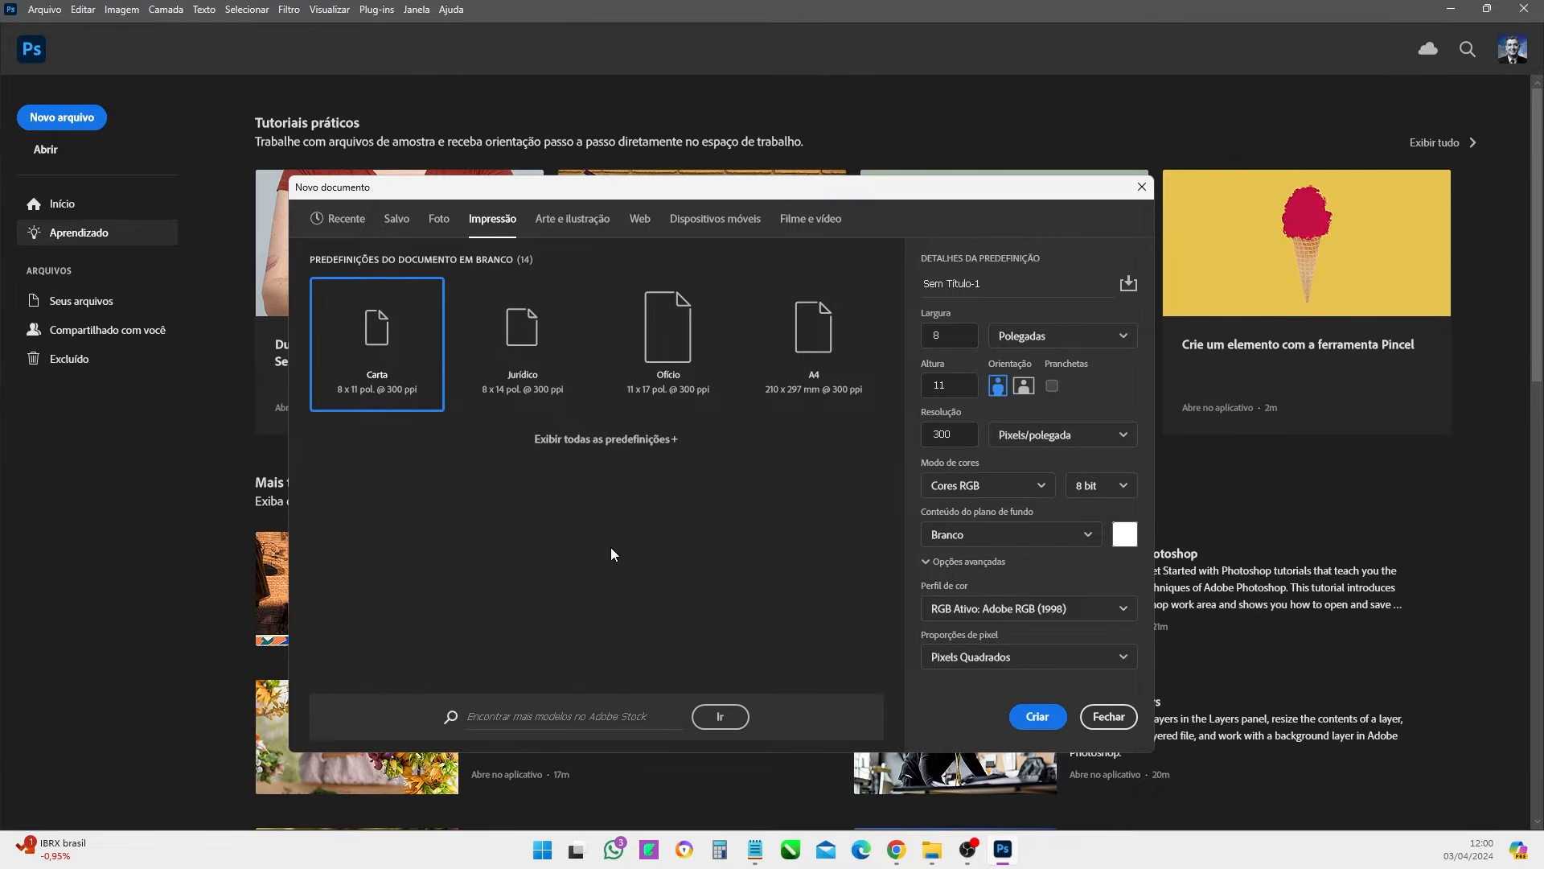
# - Create the document from the Carta preset with units in pixels, a width of 1080 and a height of 1080
pyautogui.click(958, 335)
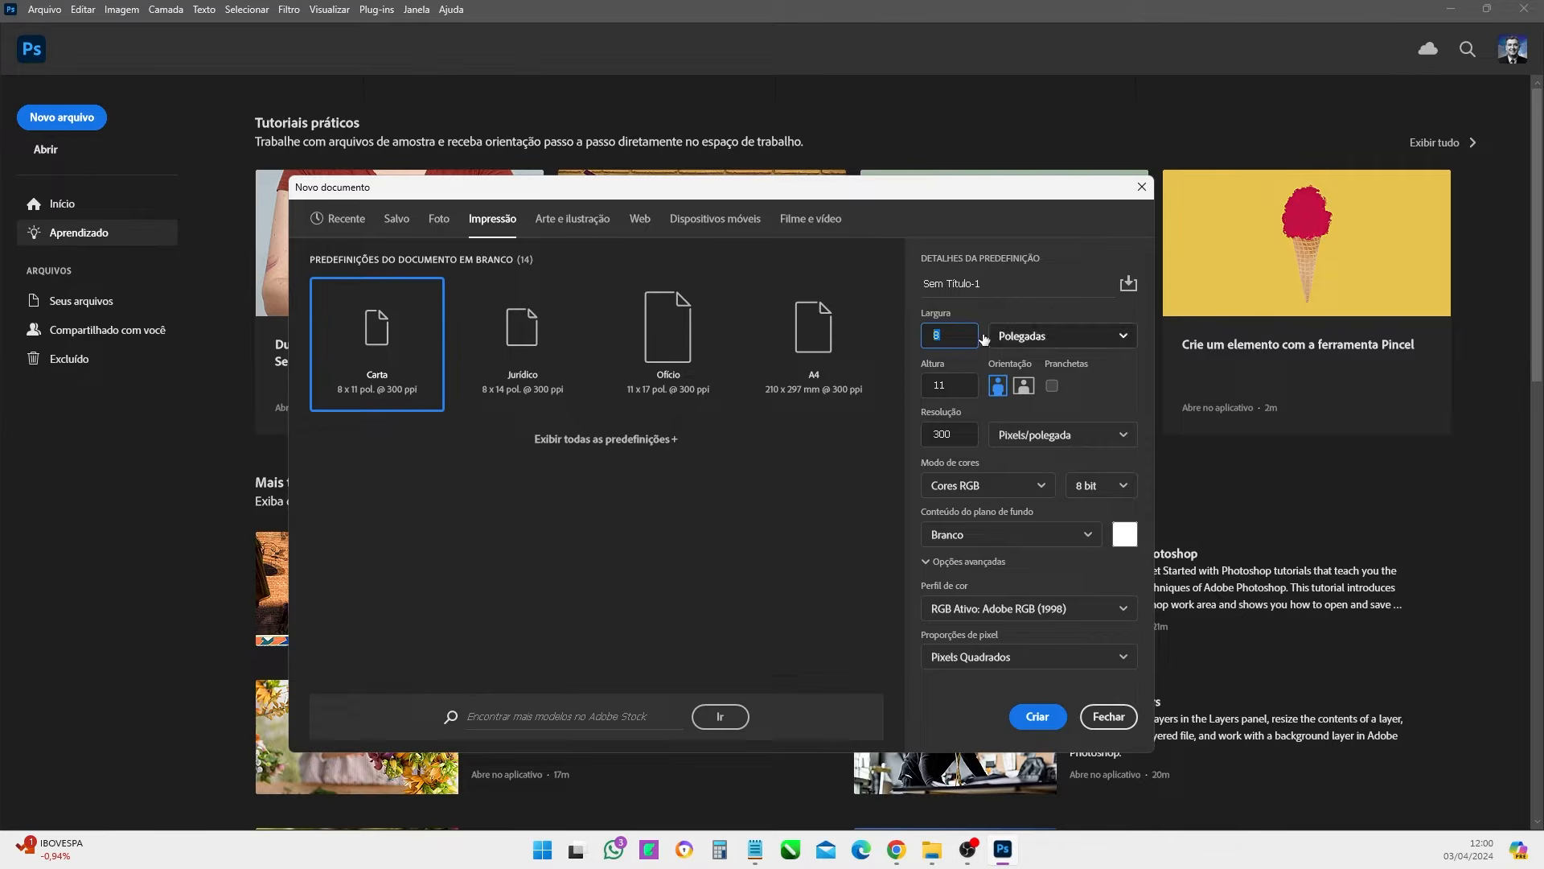
pyautogui.click(1094, 337)
pyautogui.click(1042, 361)
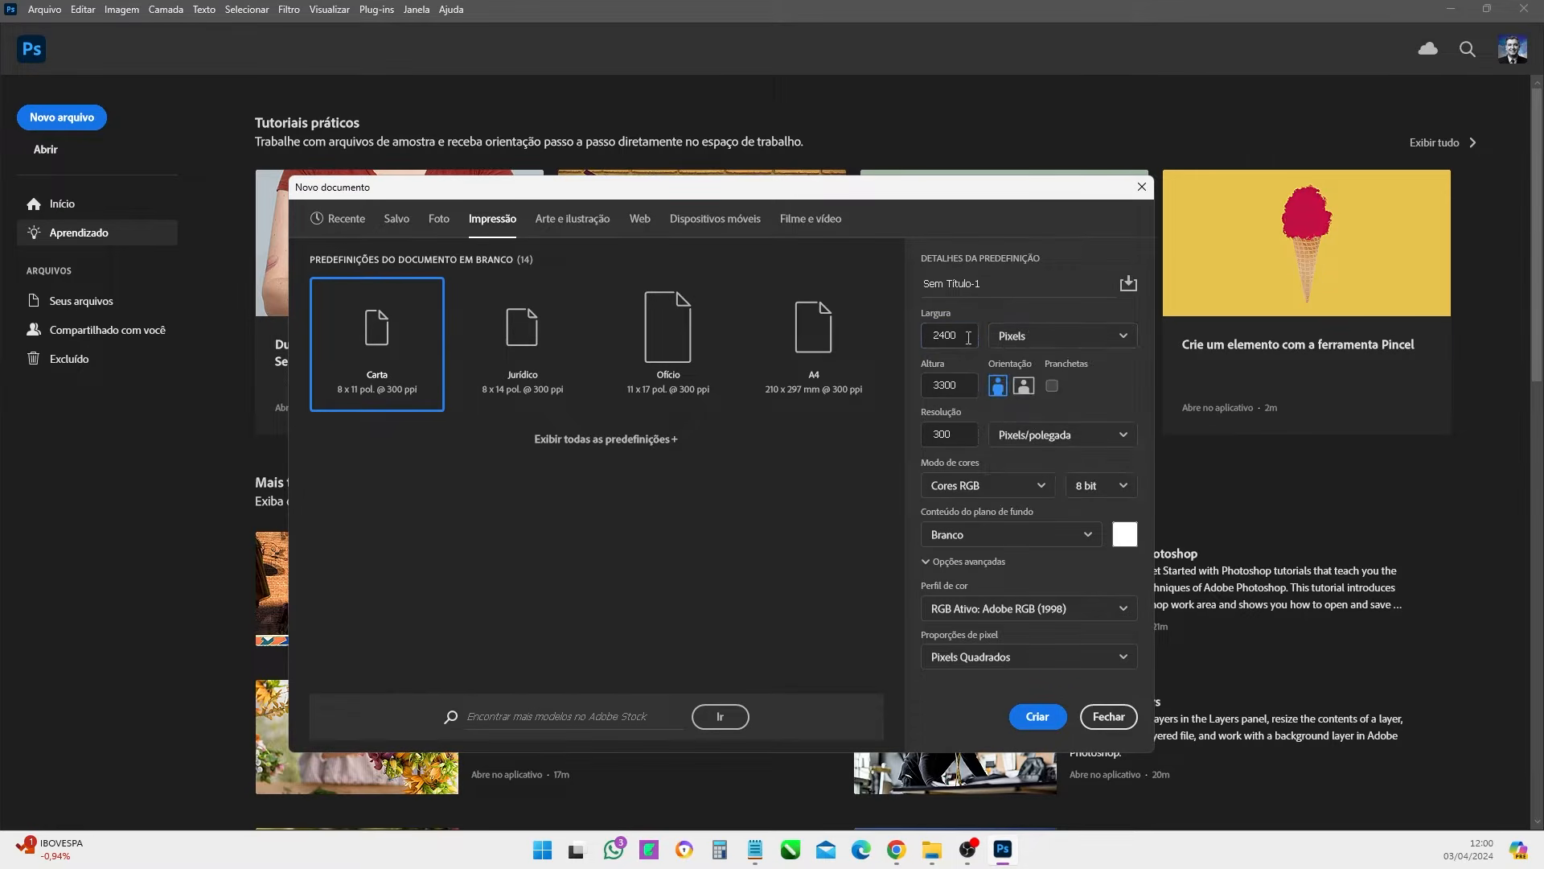
pyautogui.click(968, 336)
pyautogui.write('1080')
pyautogui.click(960, 389)
pyautogui.write('1080')
pyautogui.click(1040, 719)
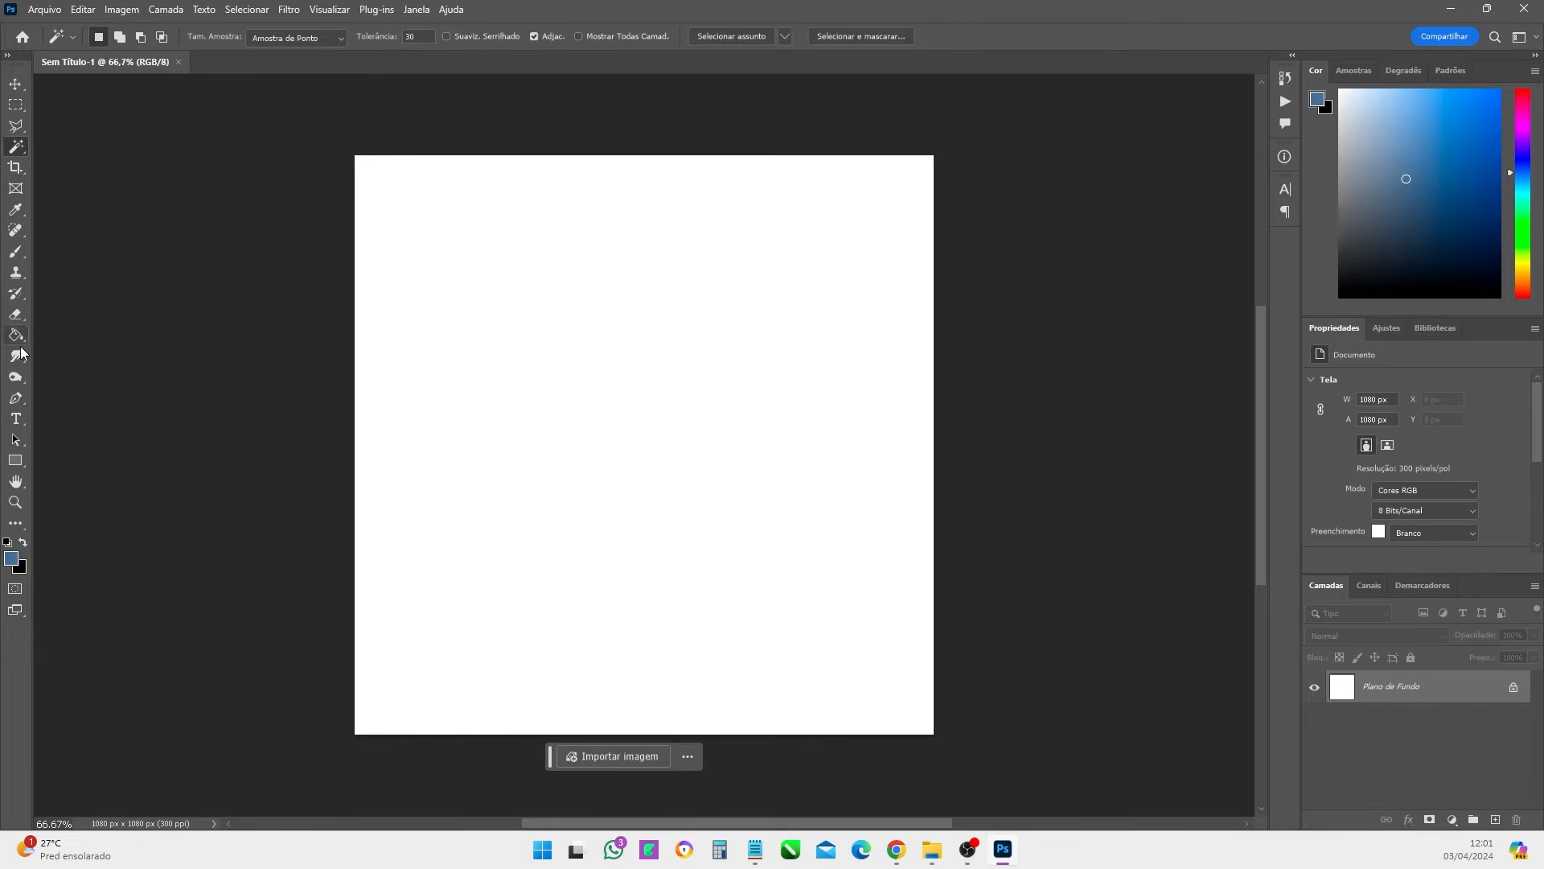
# - View the foreground color picker without changing the color, and compare the options of the Magic Wand and Rectangular Marquee tools
pyautogui.click(12, 563)
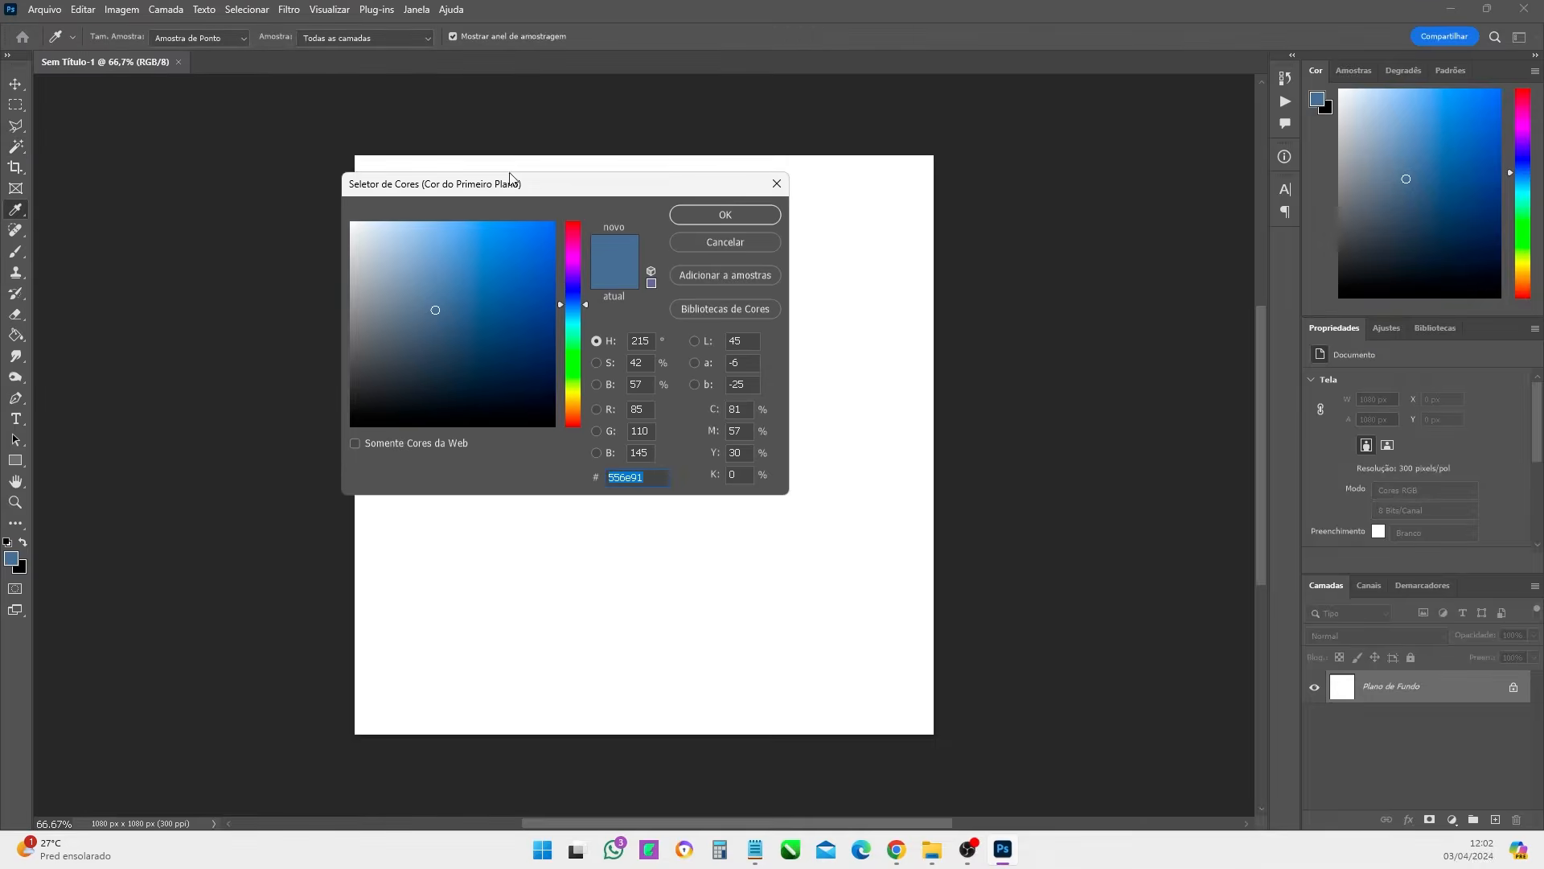
pyautogui.click(700, 243)
pyautogui.press('w')
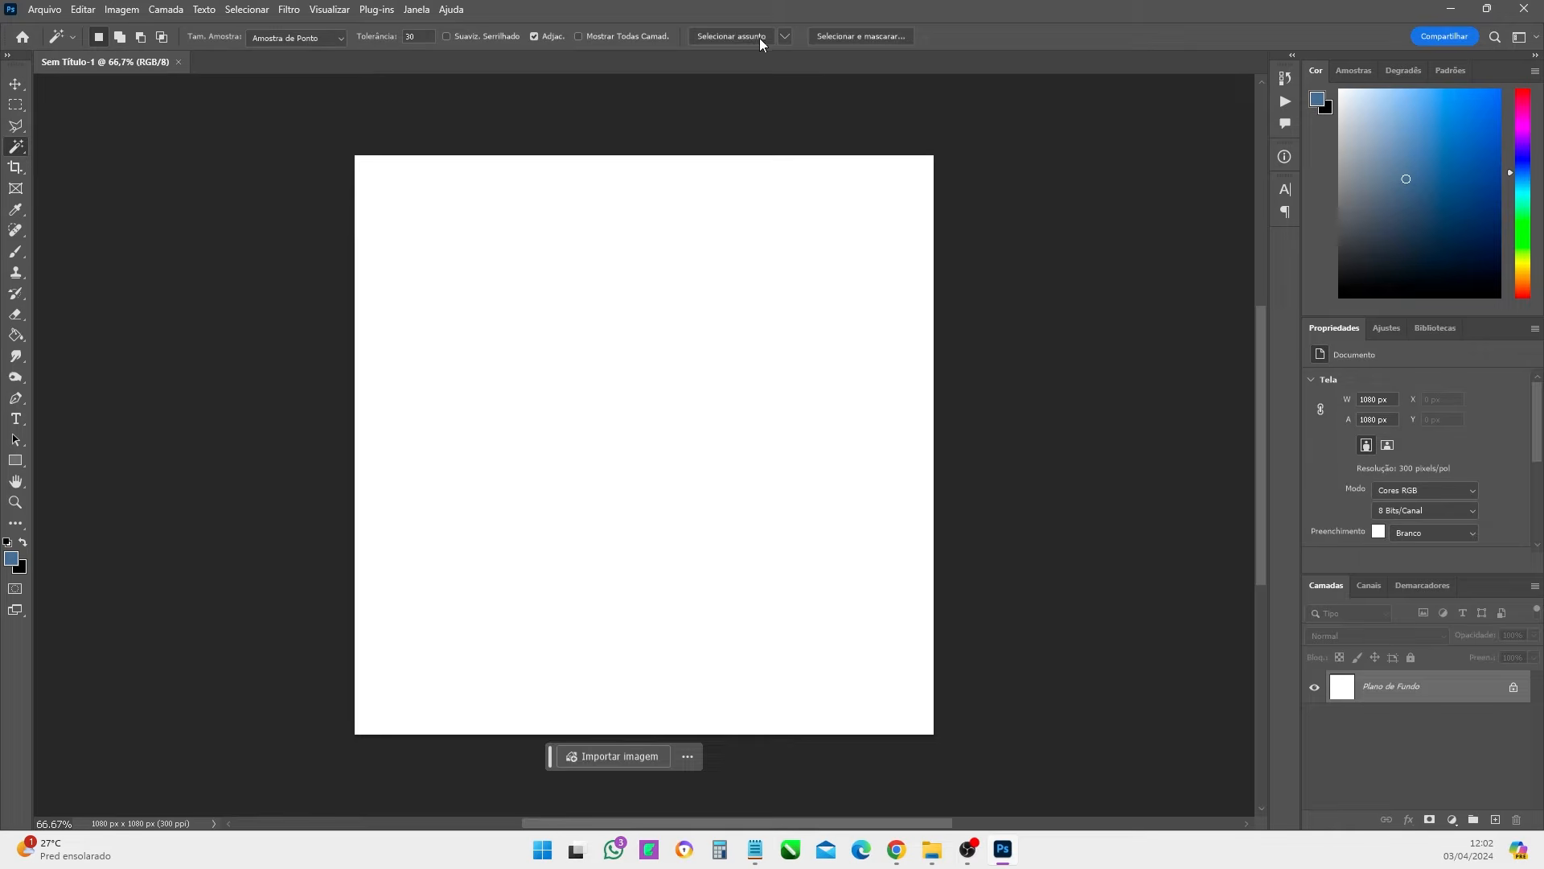
pyautogui.click(14, 106)
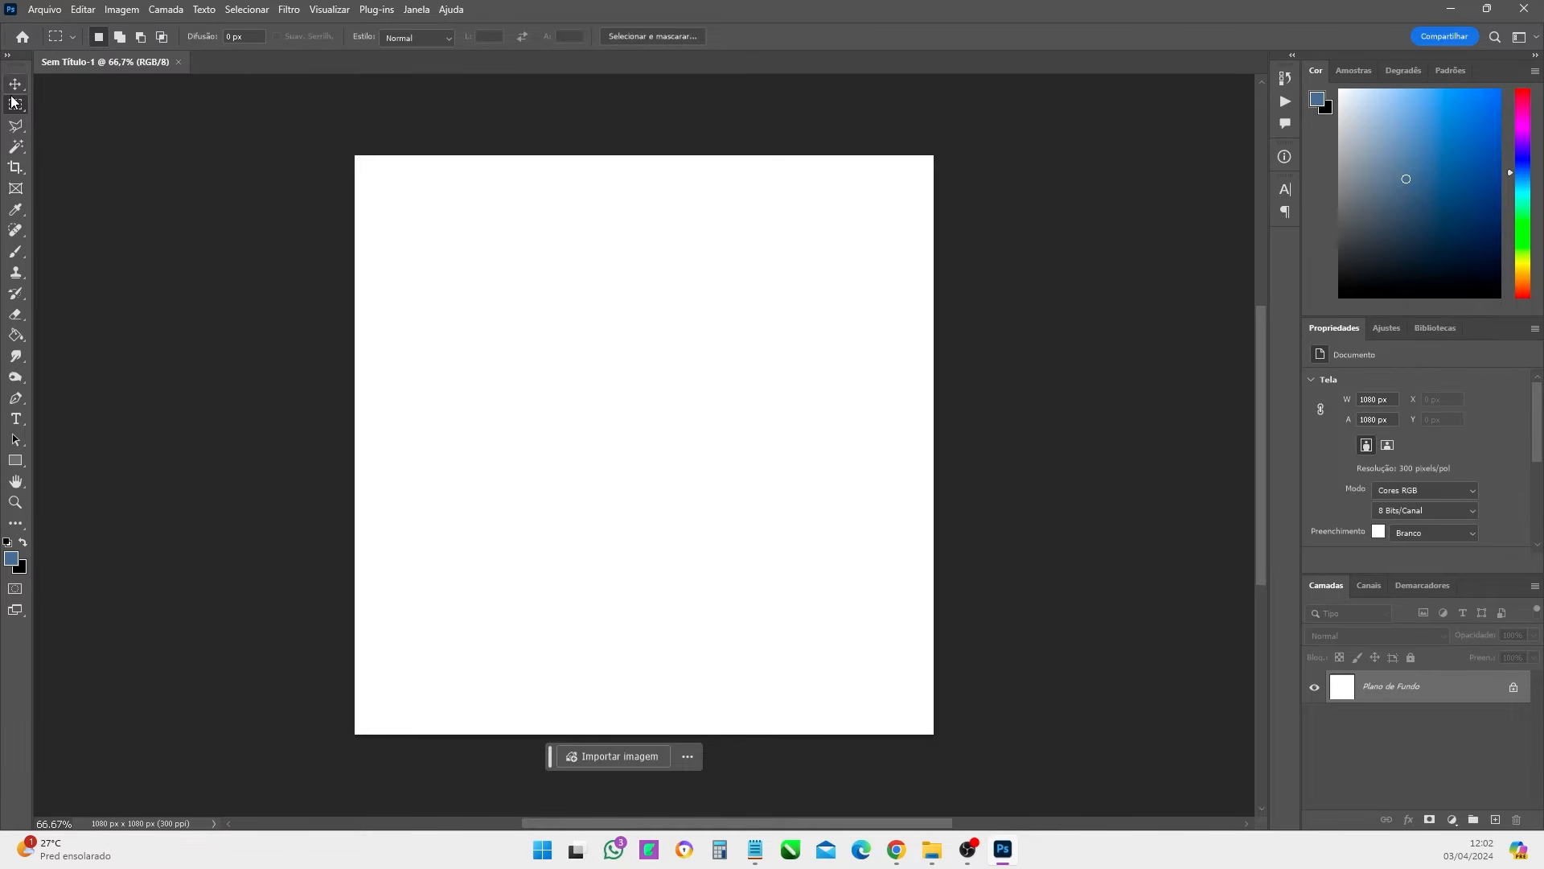
# - Check the Brush tool's size and hardness settings and set its blending mode to Normal
pyautogui.click(20, 258)
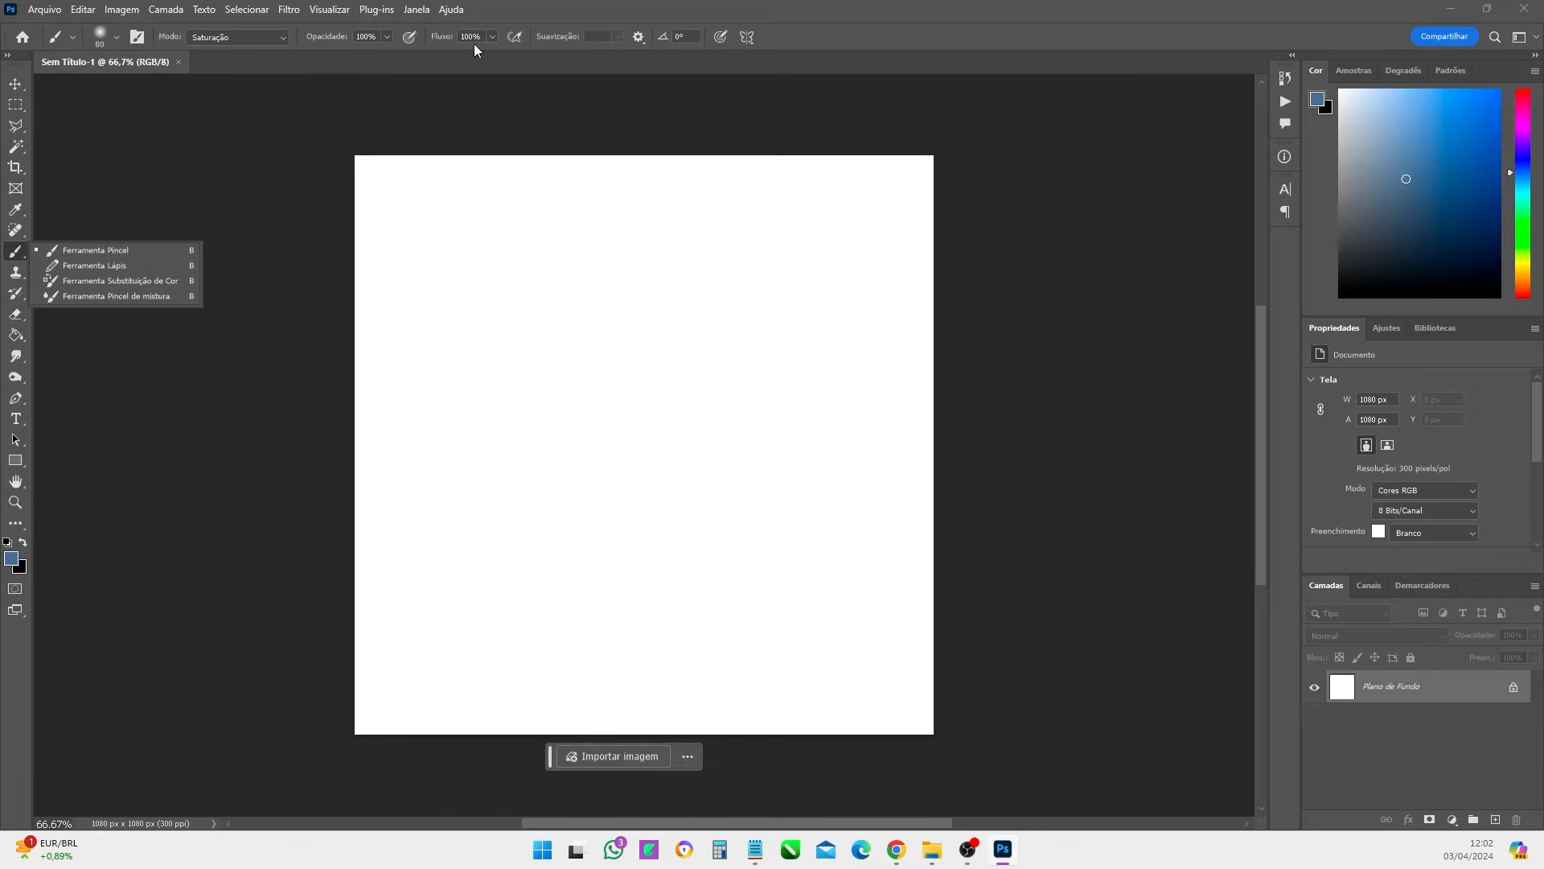
pyautogui.click(115, 40)
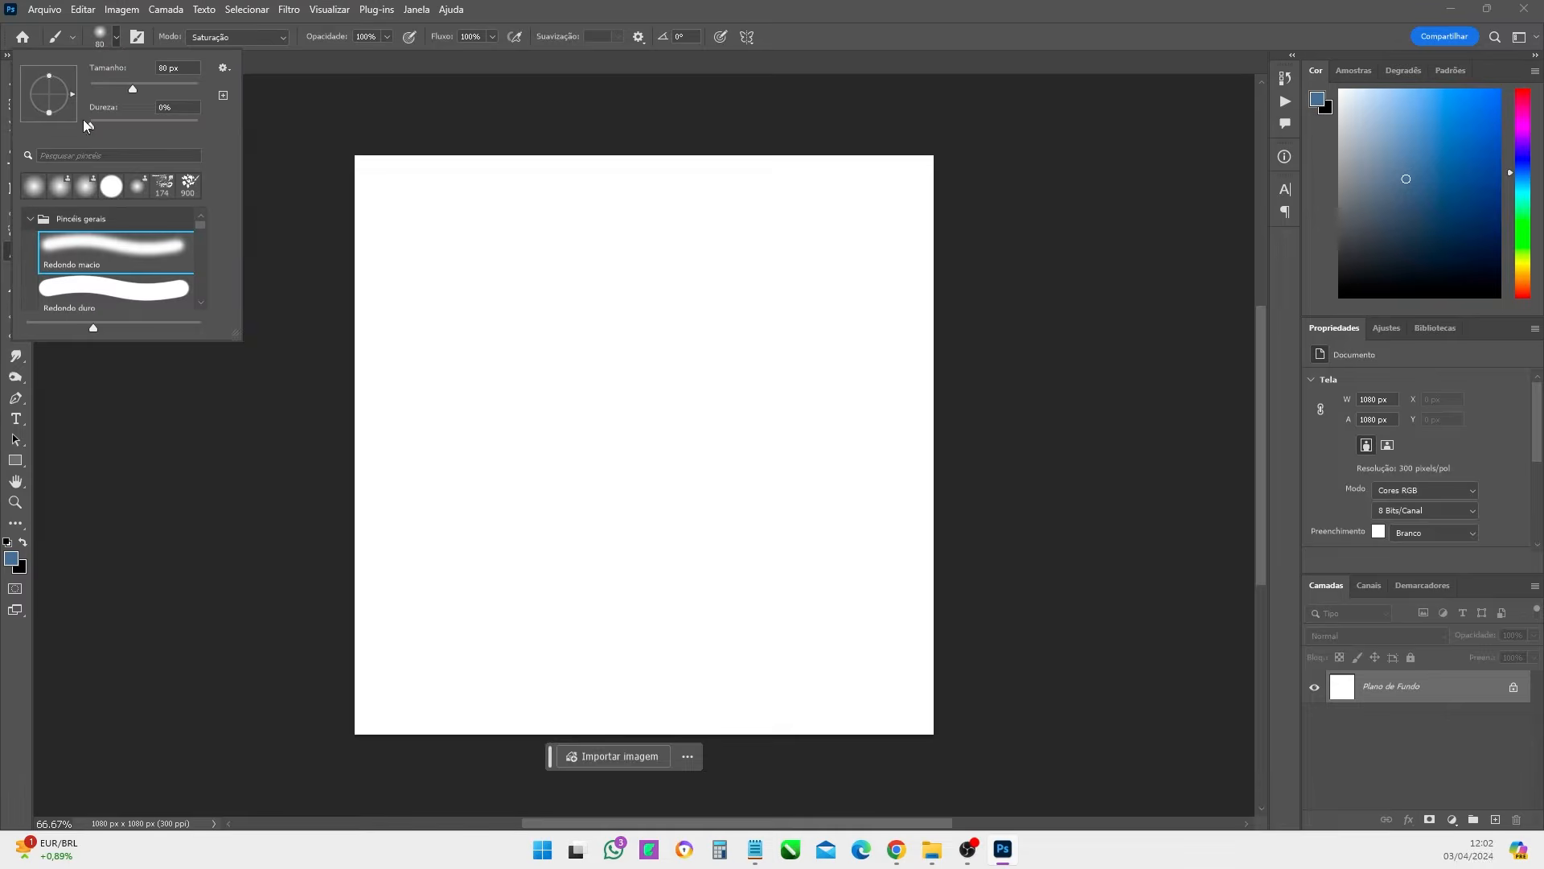
pyautogui.click(272, 37)
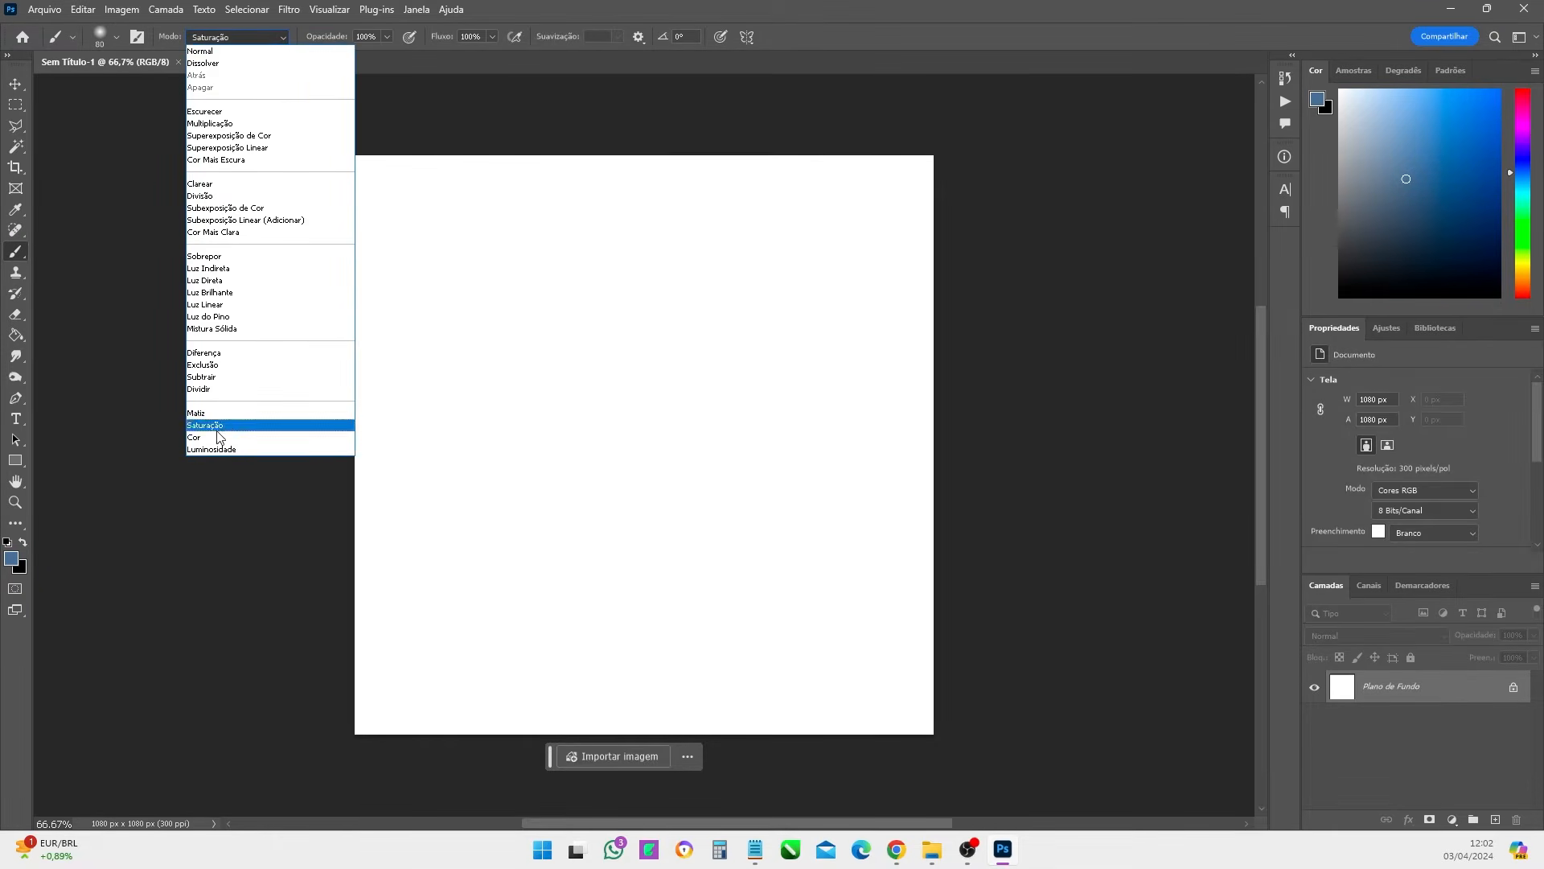
pyautogui.click(212, 52)
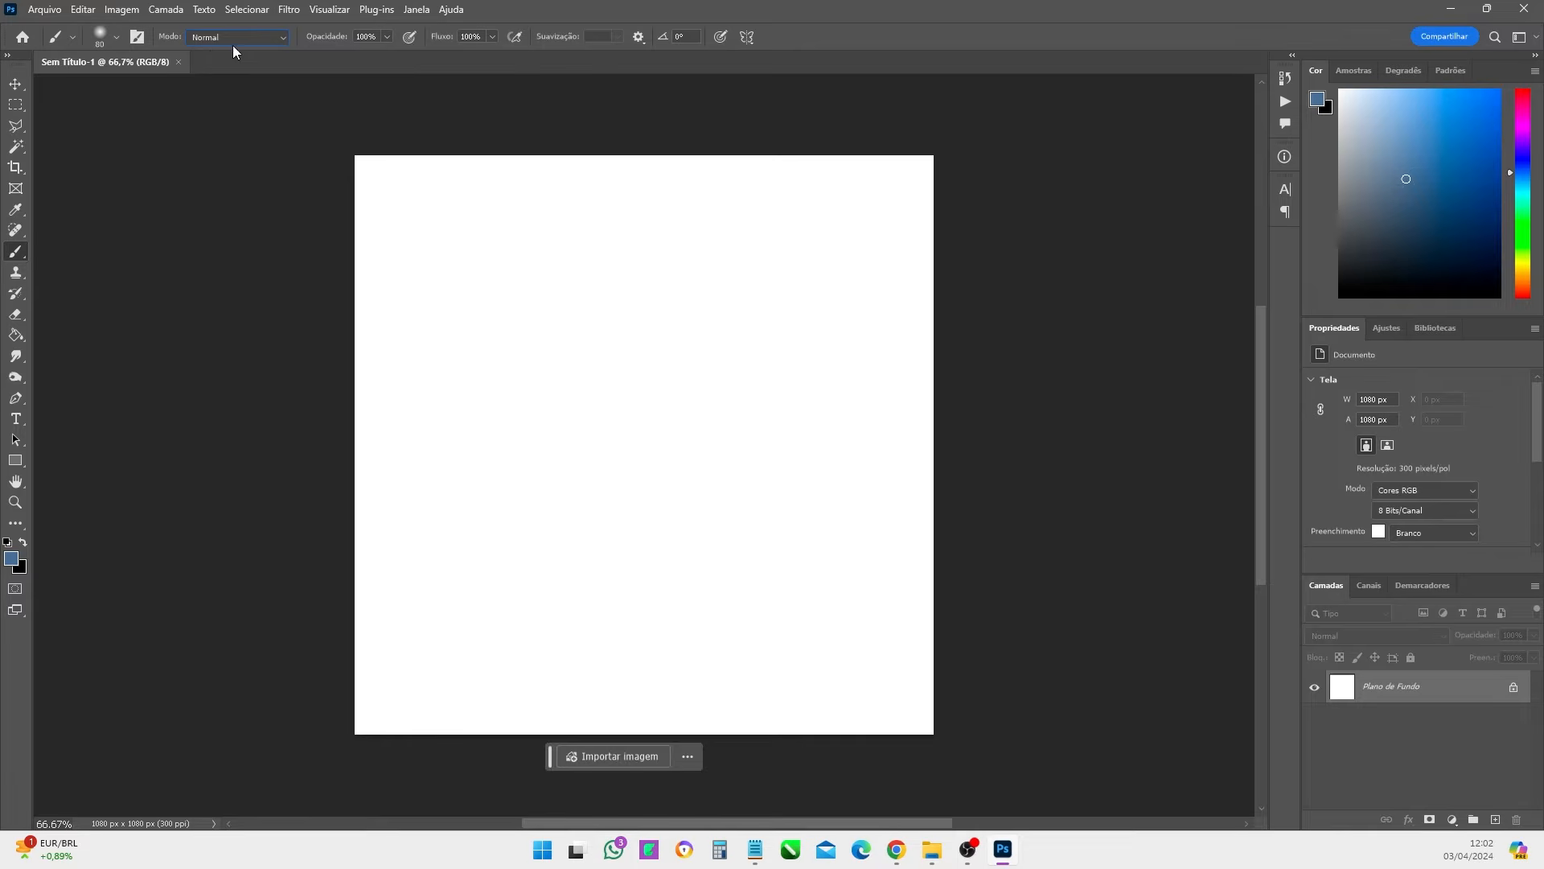
pyautogui.click(197, 186)
# - Compare the option settings of the Smudge, Horizontal Type and Move tools
pyautogui.click(16, 356)
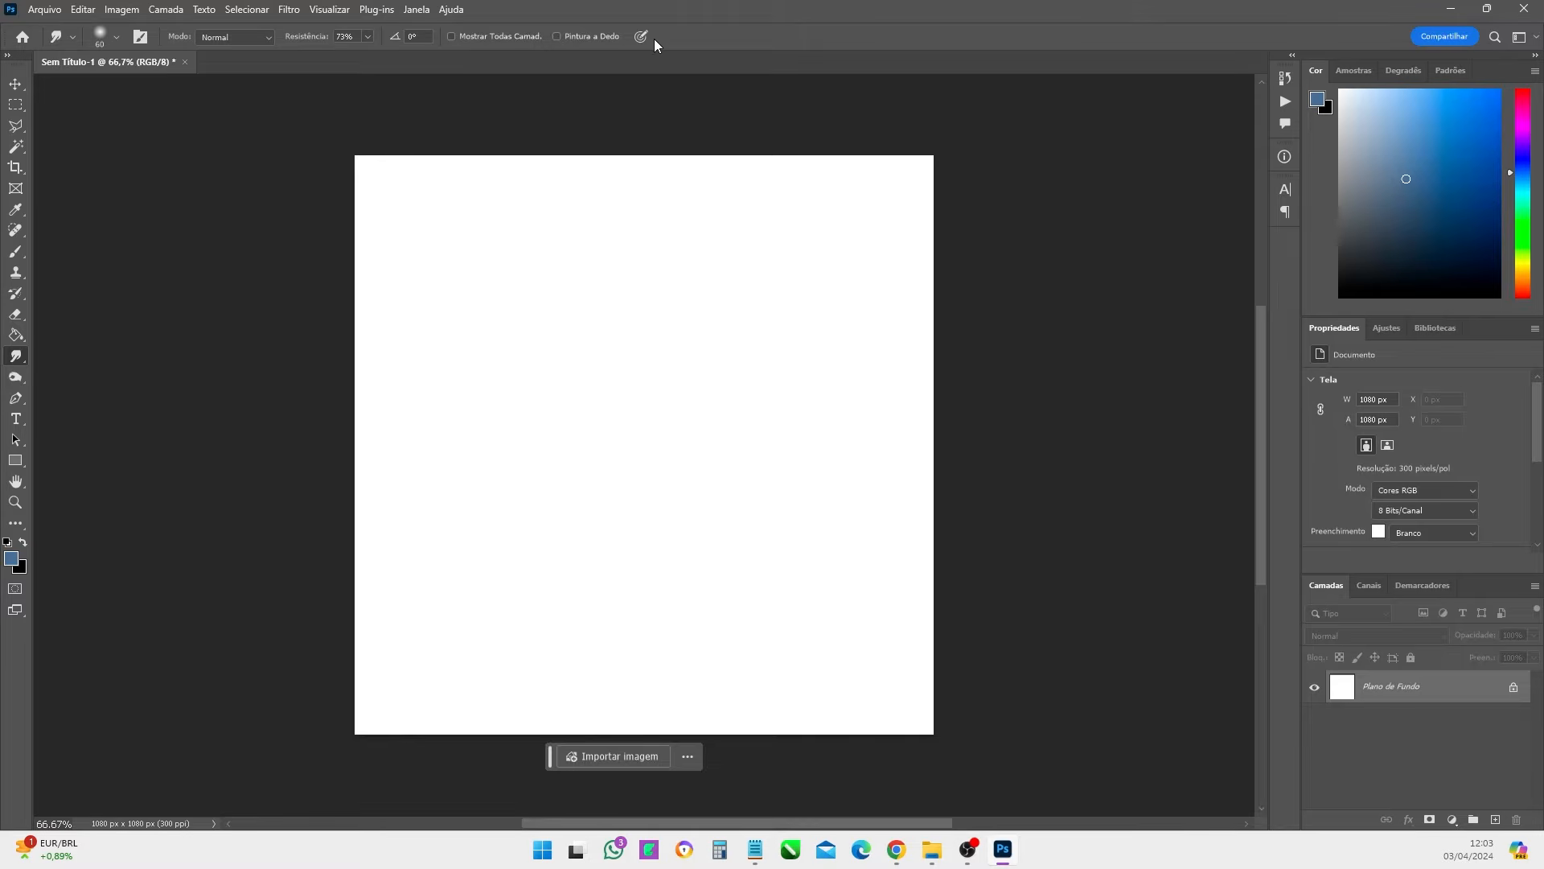
pyautogui.click(15, 419)
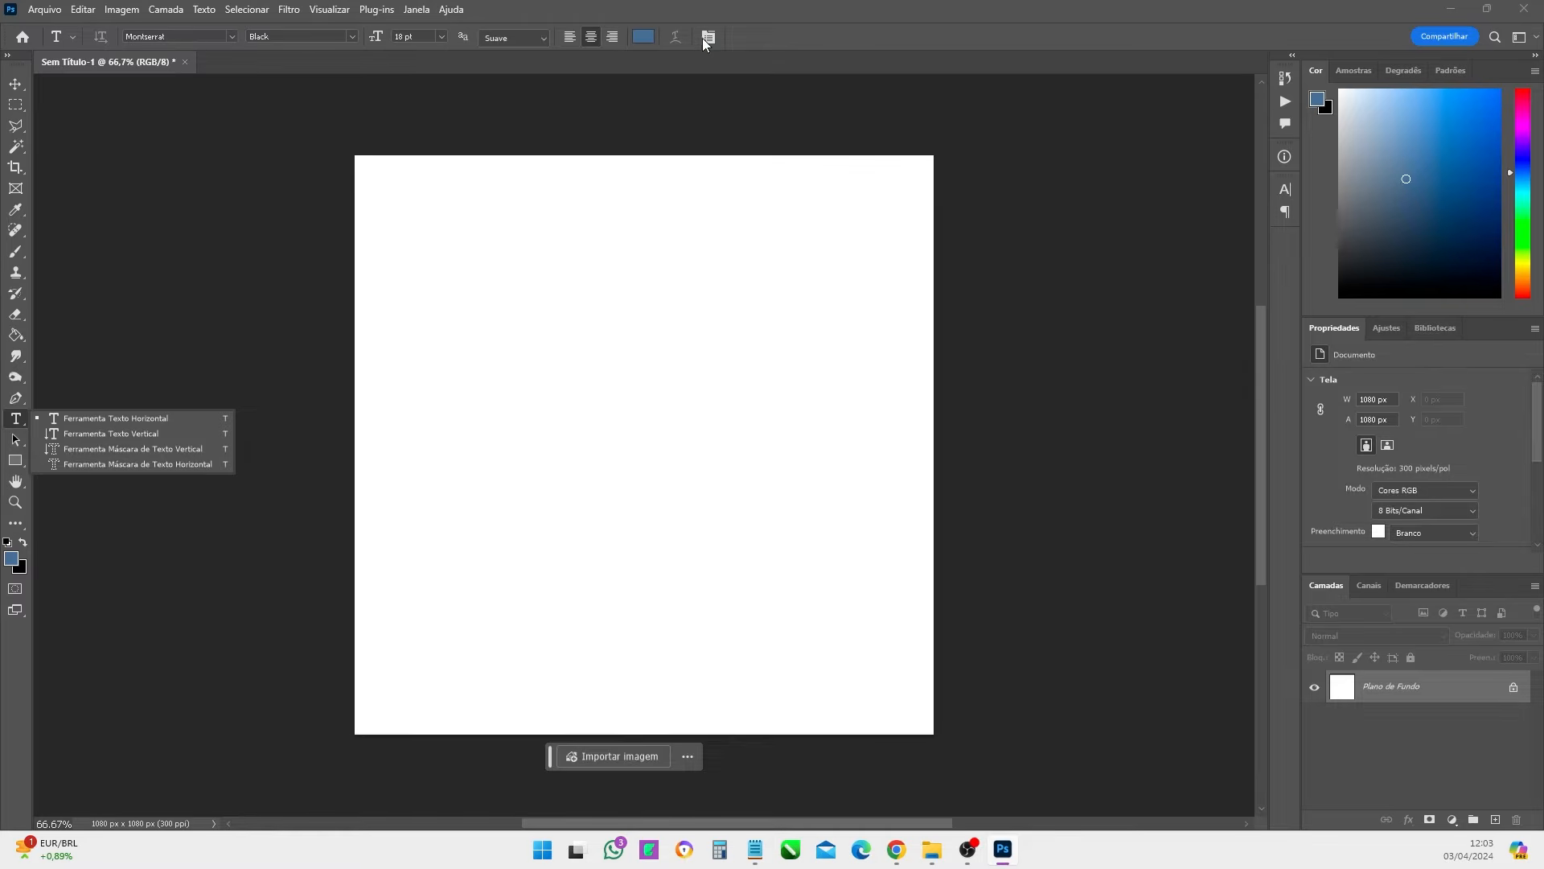
pyautogui.click(20, 85)
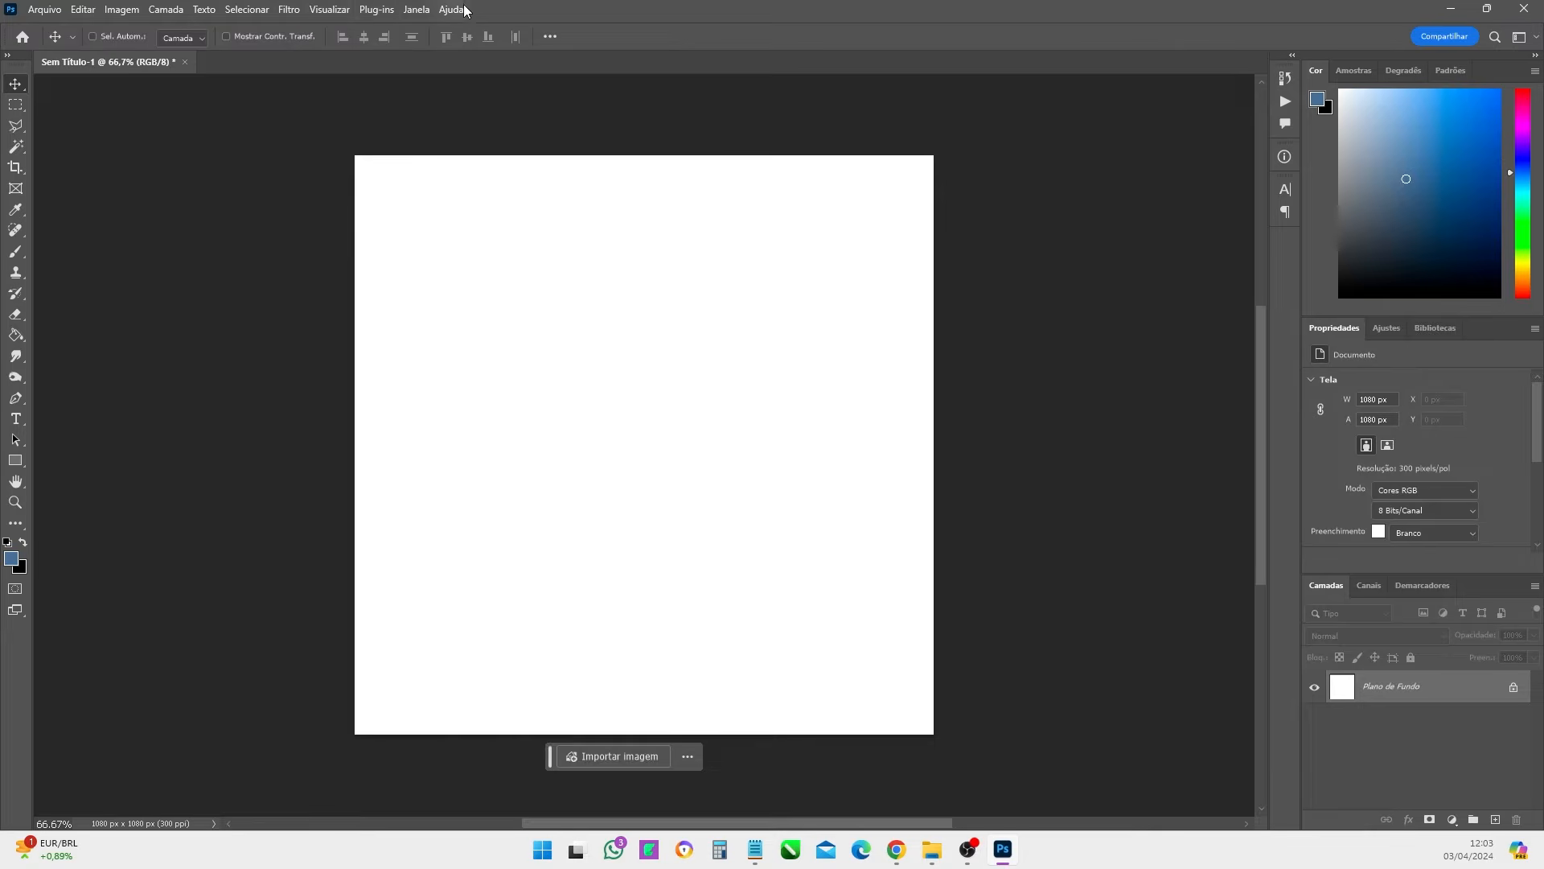
# - Look through the available file, editing, layer, plug-in and view commands
pyautogui.click(84, 11)
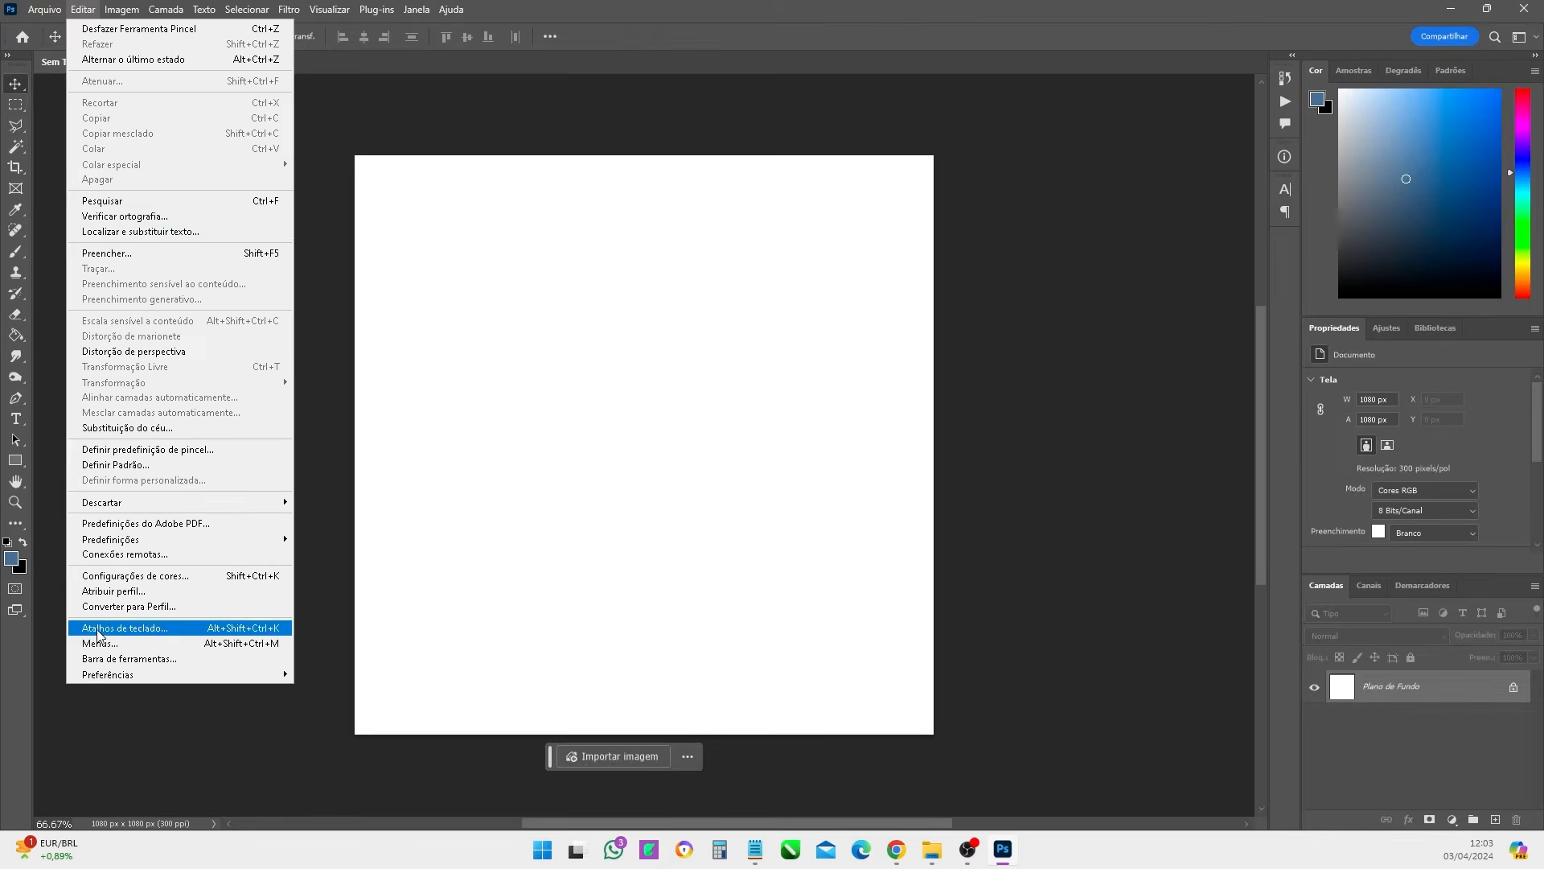
pyautogui.moveTo(169, 7)
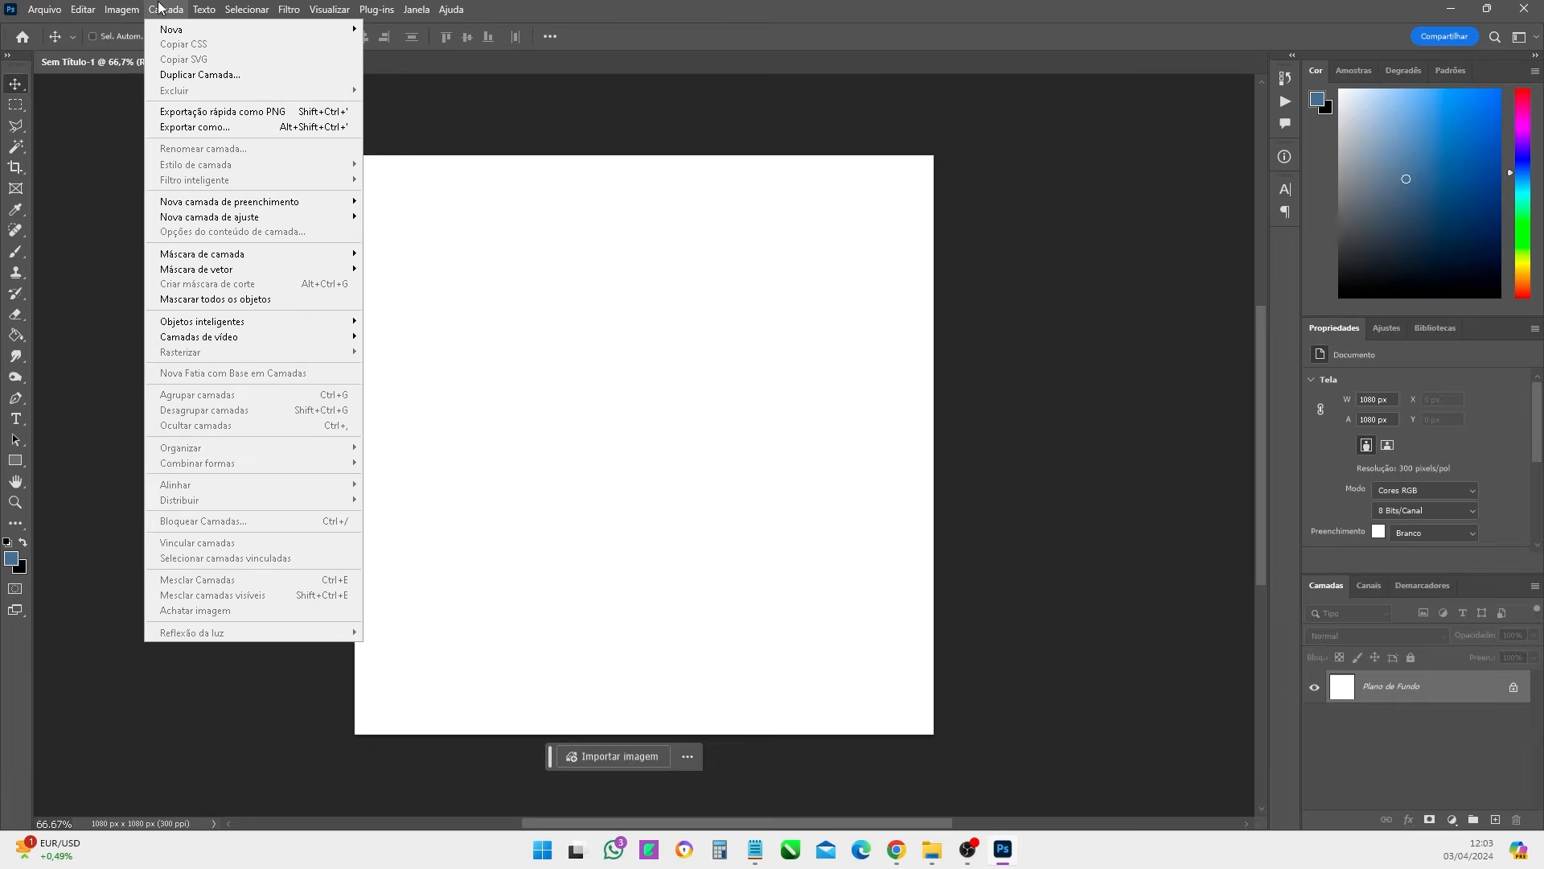
pyautogui.moveTo(229, 6)
pyautogui.moveTo(80, 11)
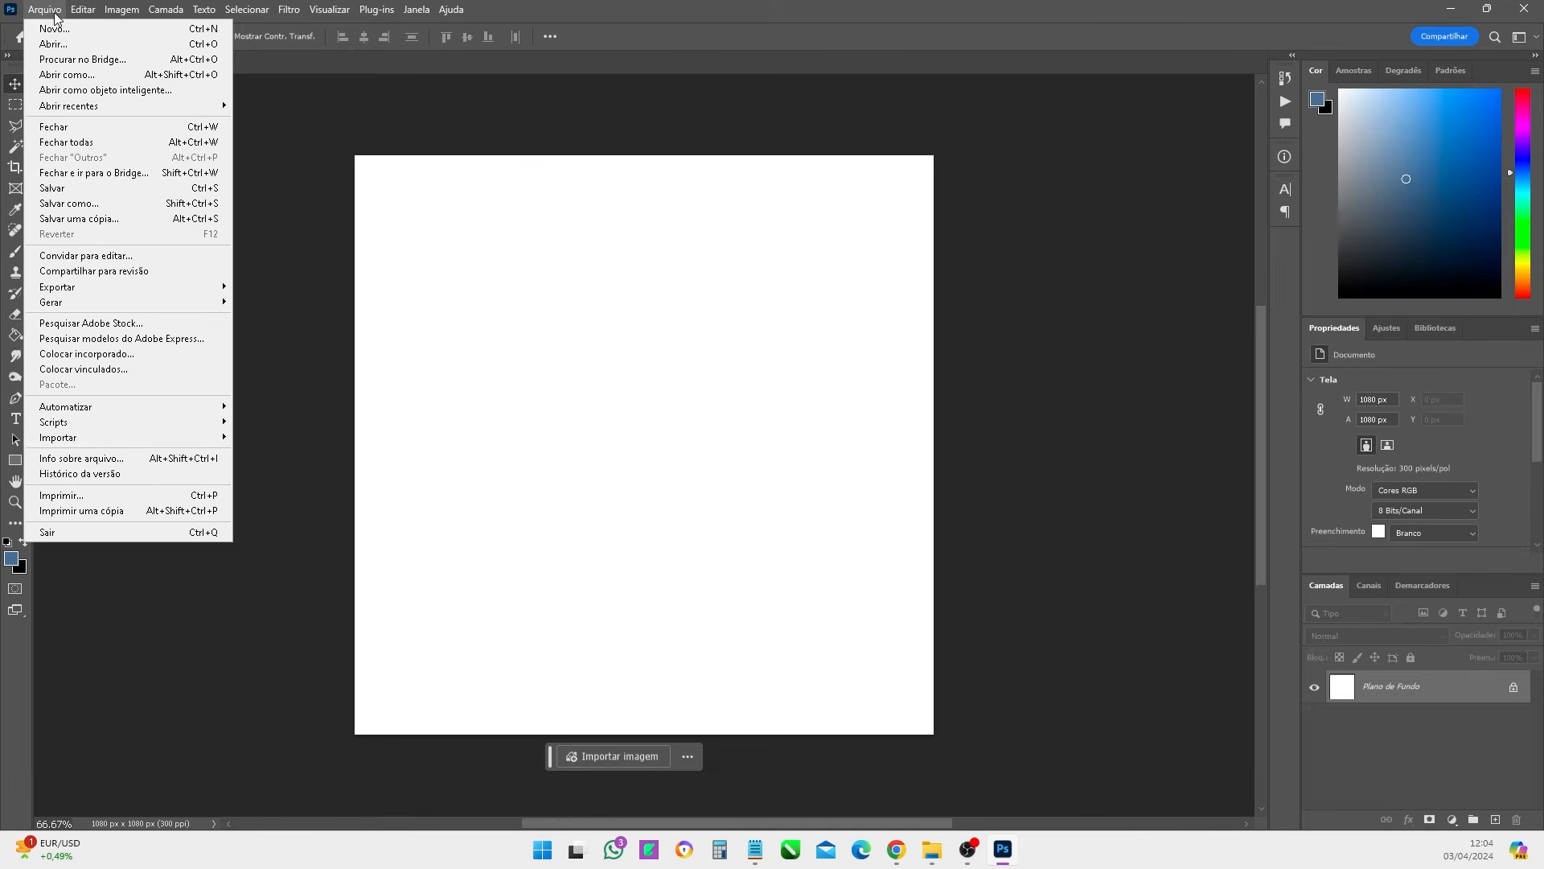
pyautogui.moveTo(388, 8)
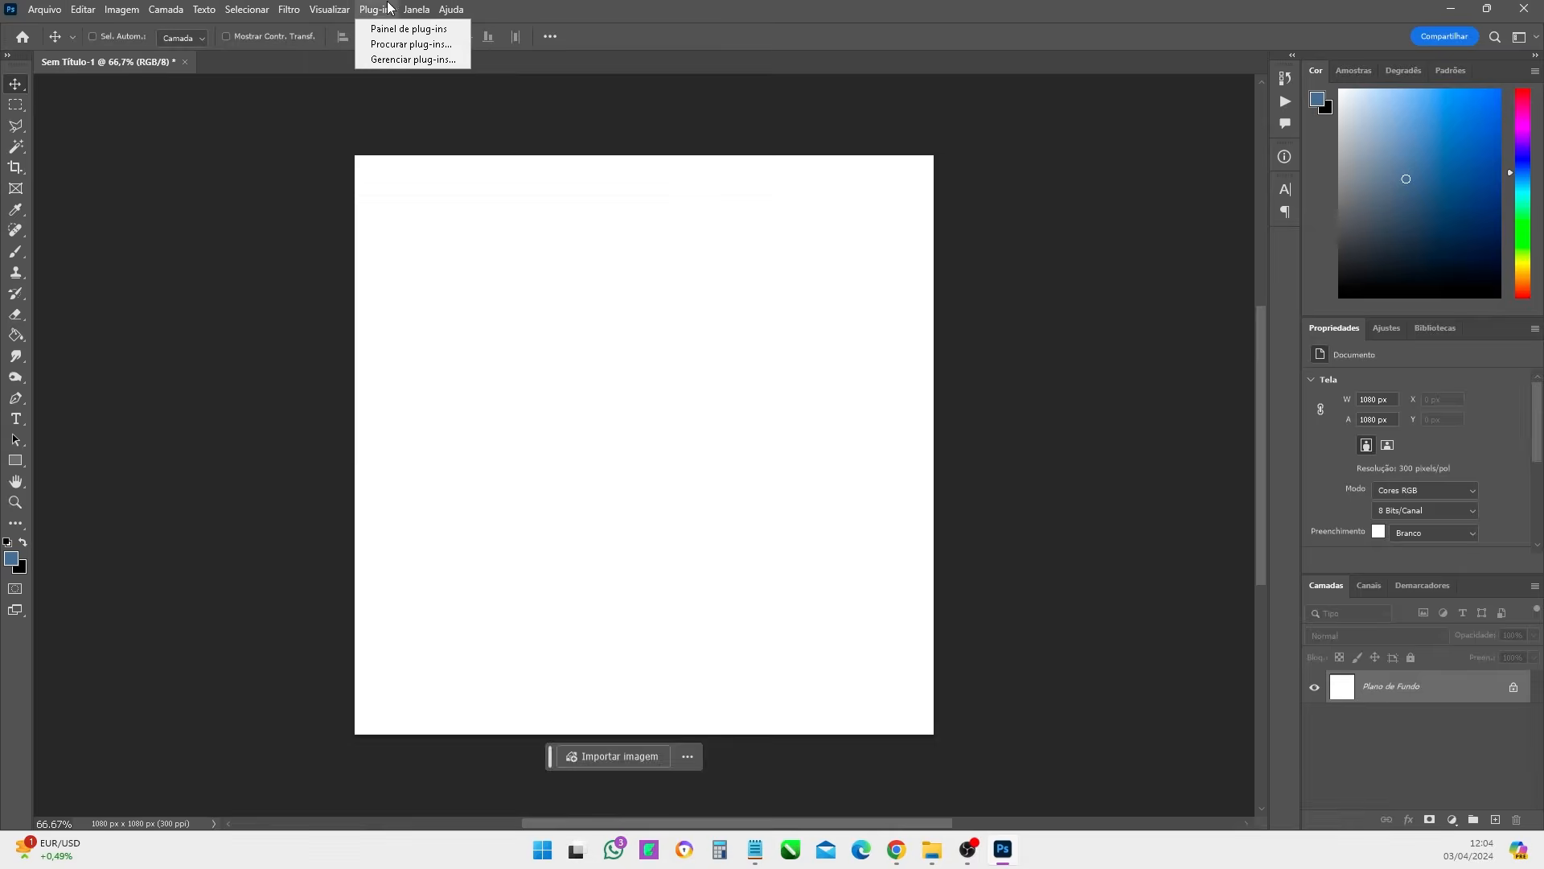
pyautogui.click(114, 12)
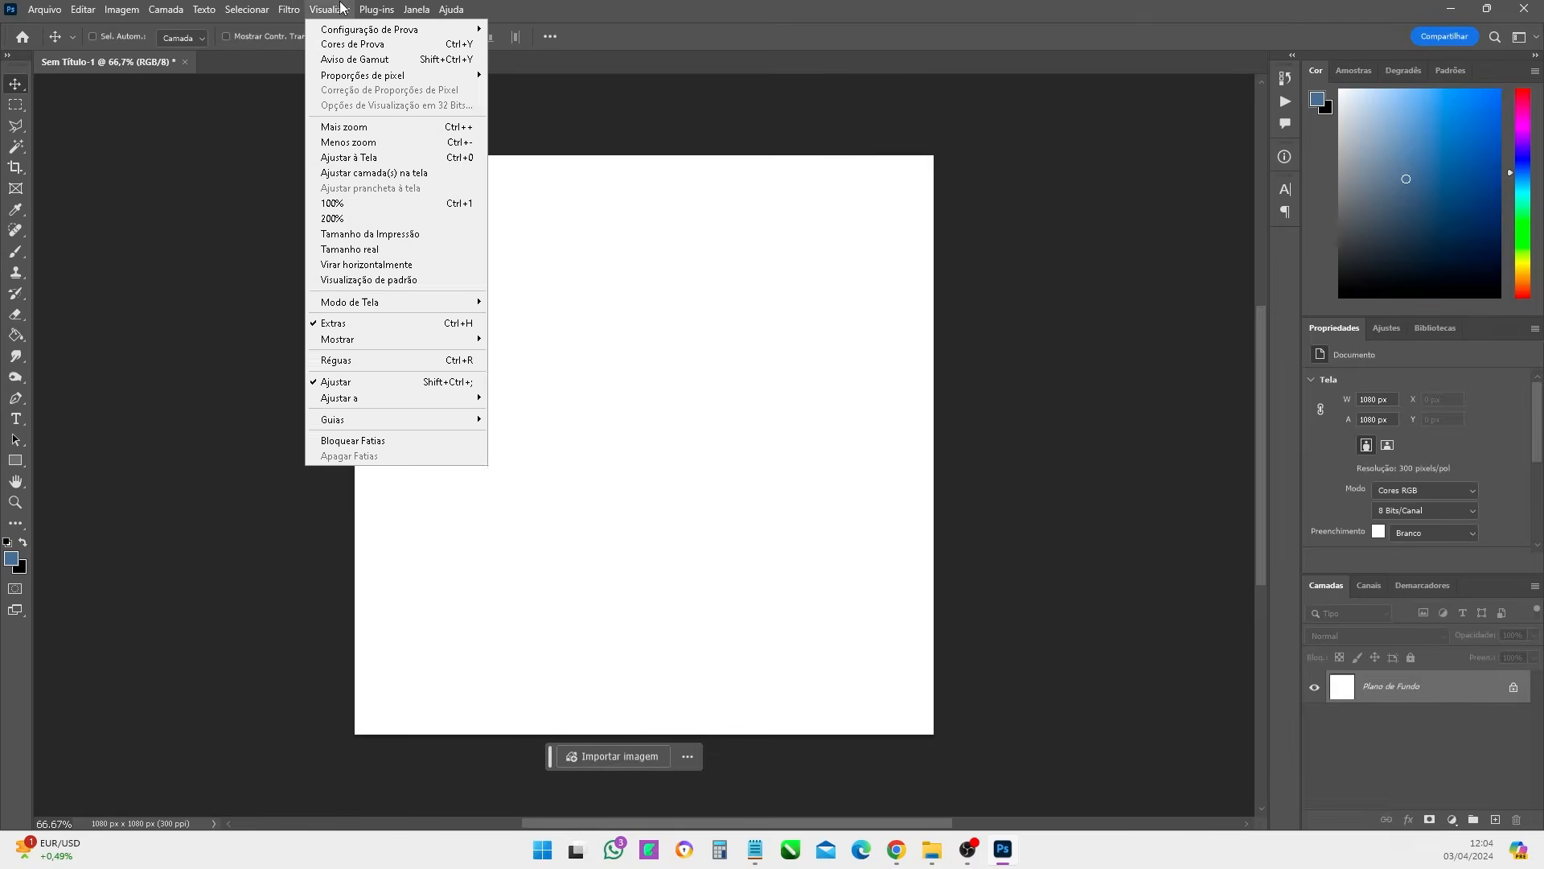
# - Show the Informações panel and examine the contents of the Histórico and Ações panels
pyautogui.moveTo(374, 11)
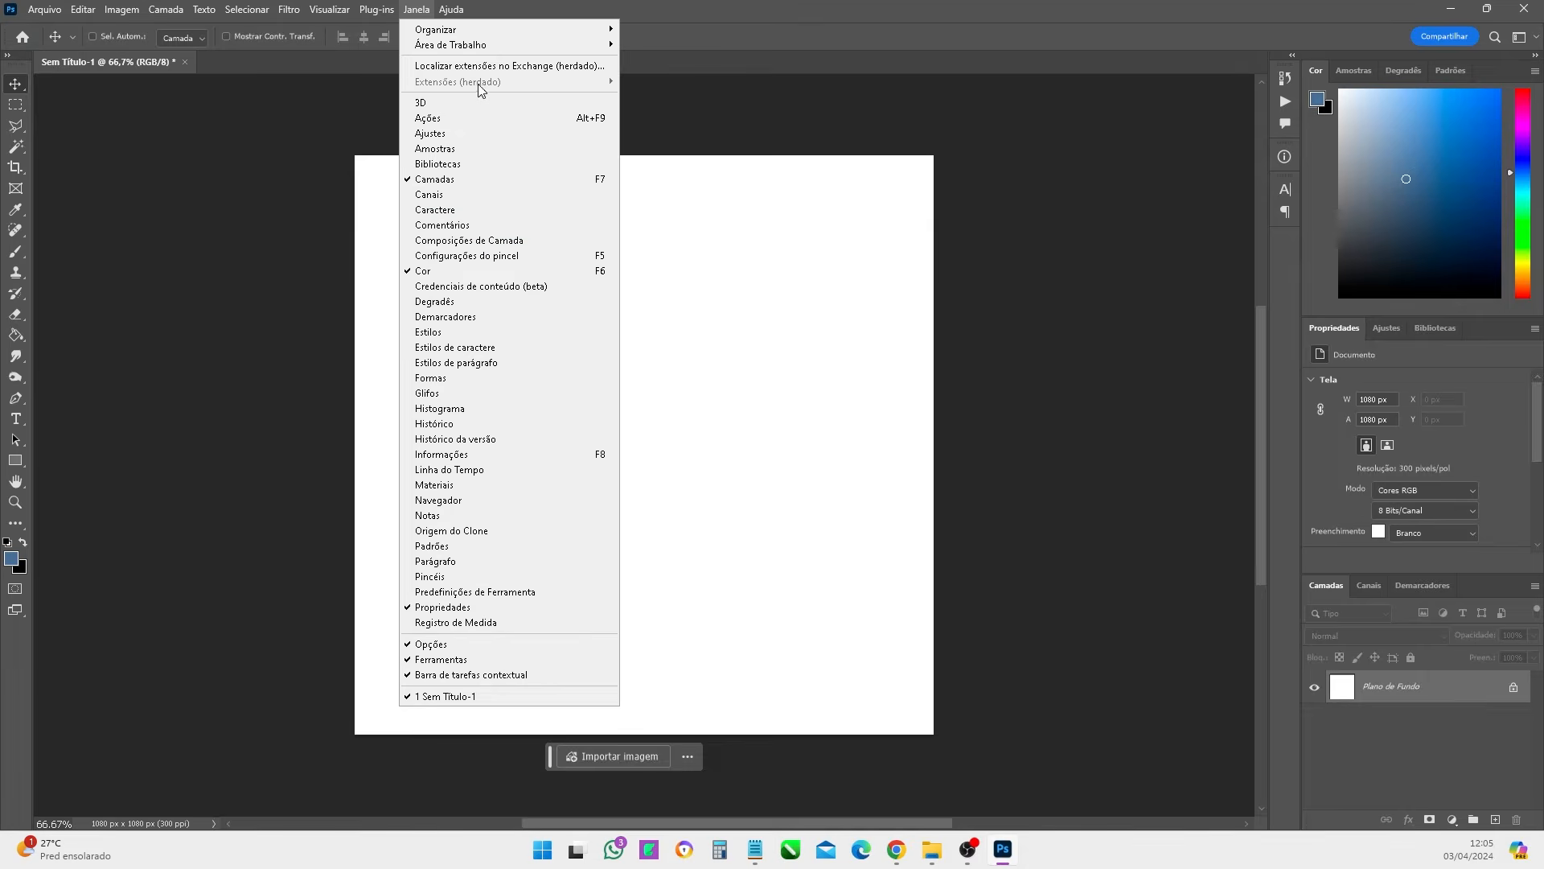
pyautogui.click(448, 457)
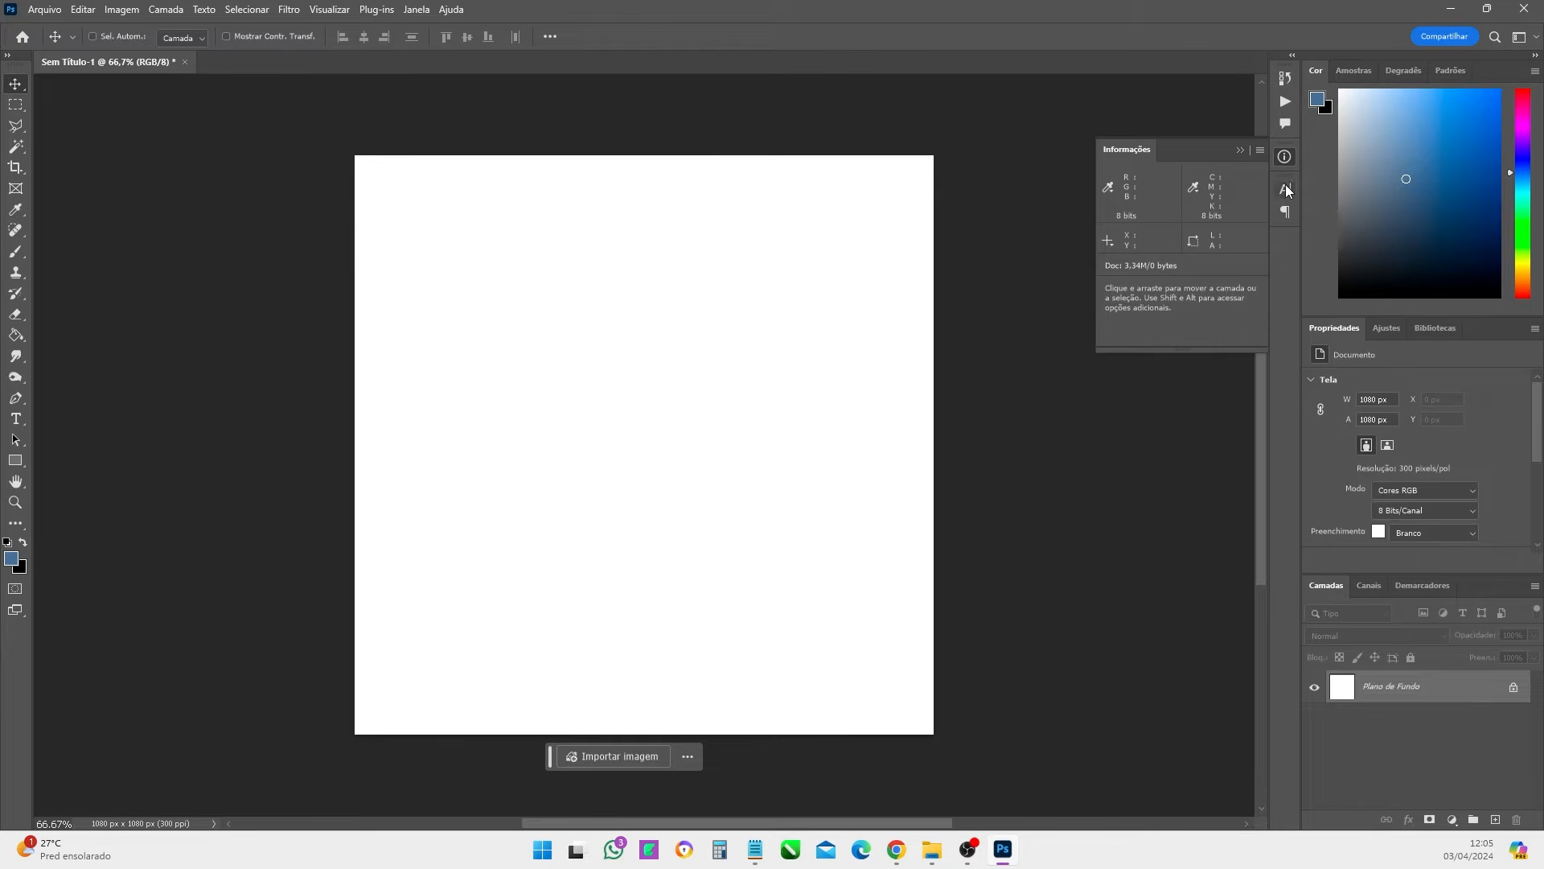
pyautogui.click(1285, 80)
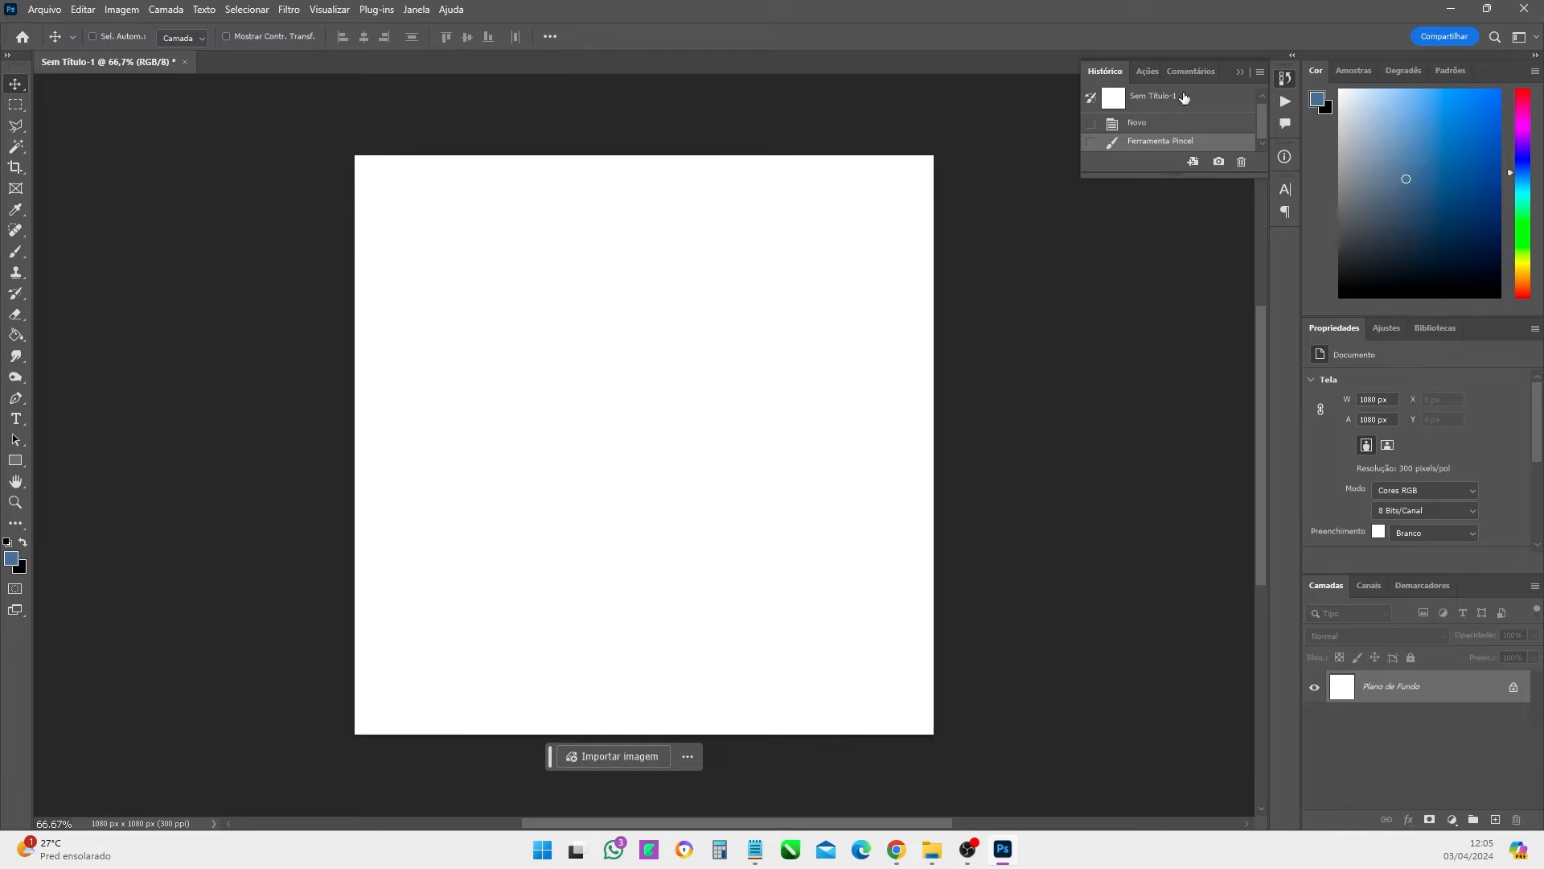
pyautogui.click(1286, 101)
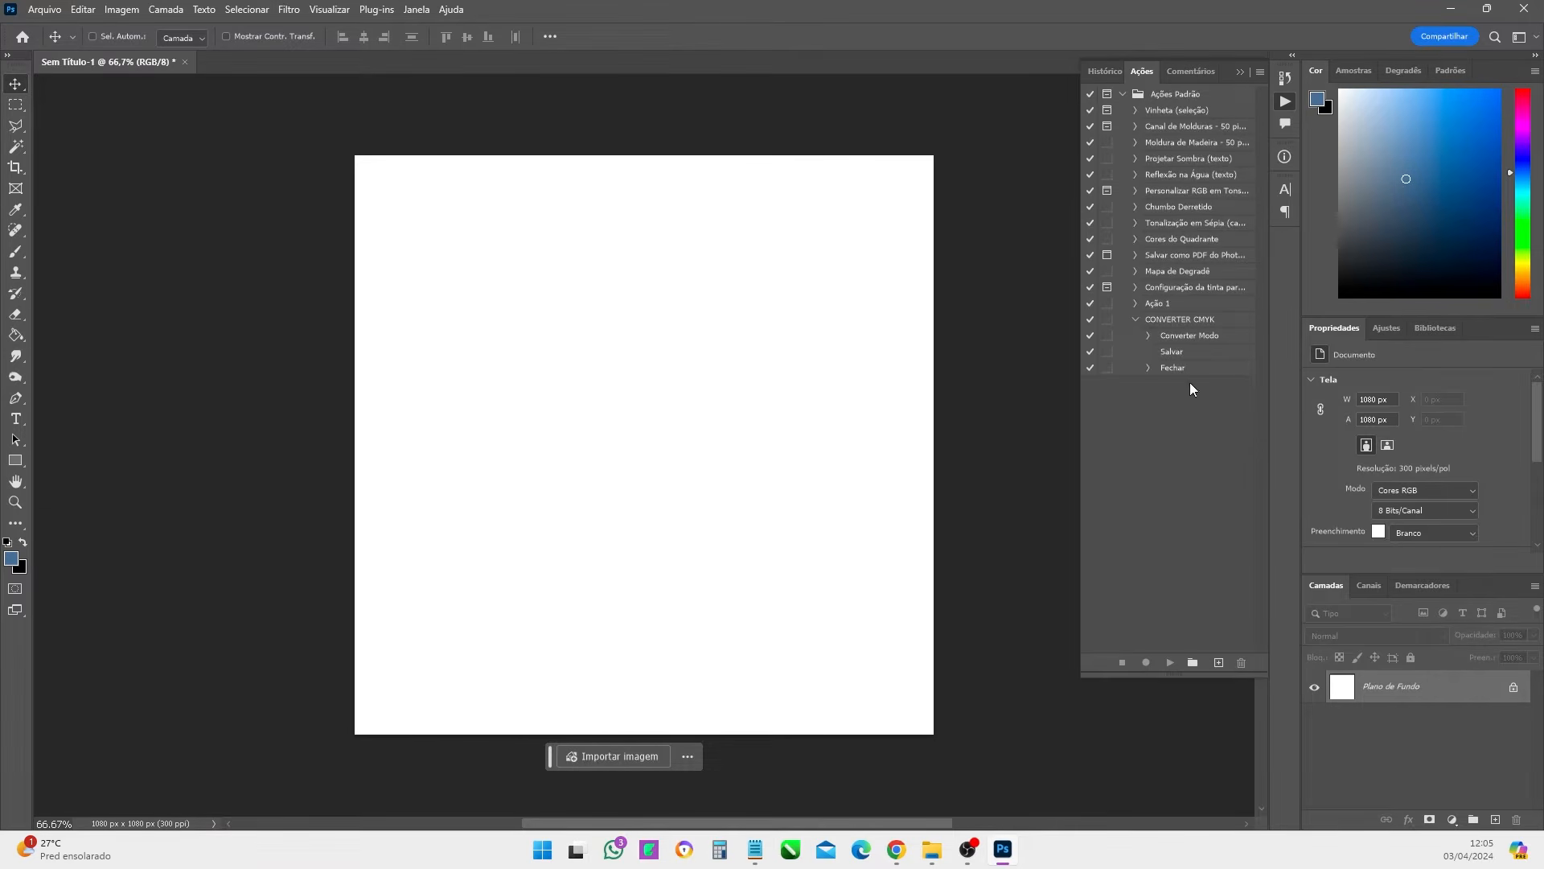
pyautogui.click(1285, 156)
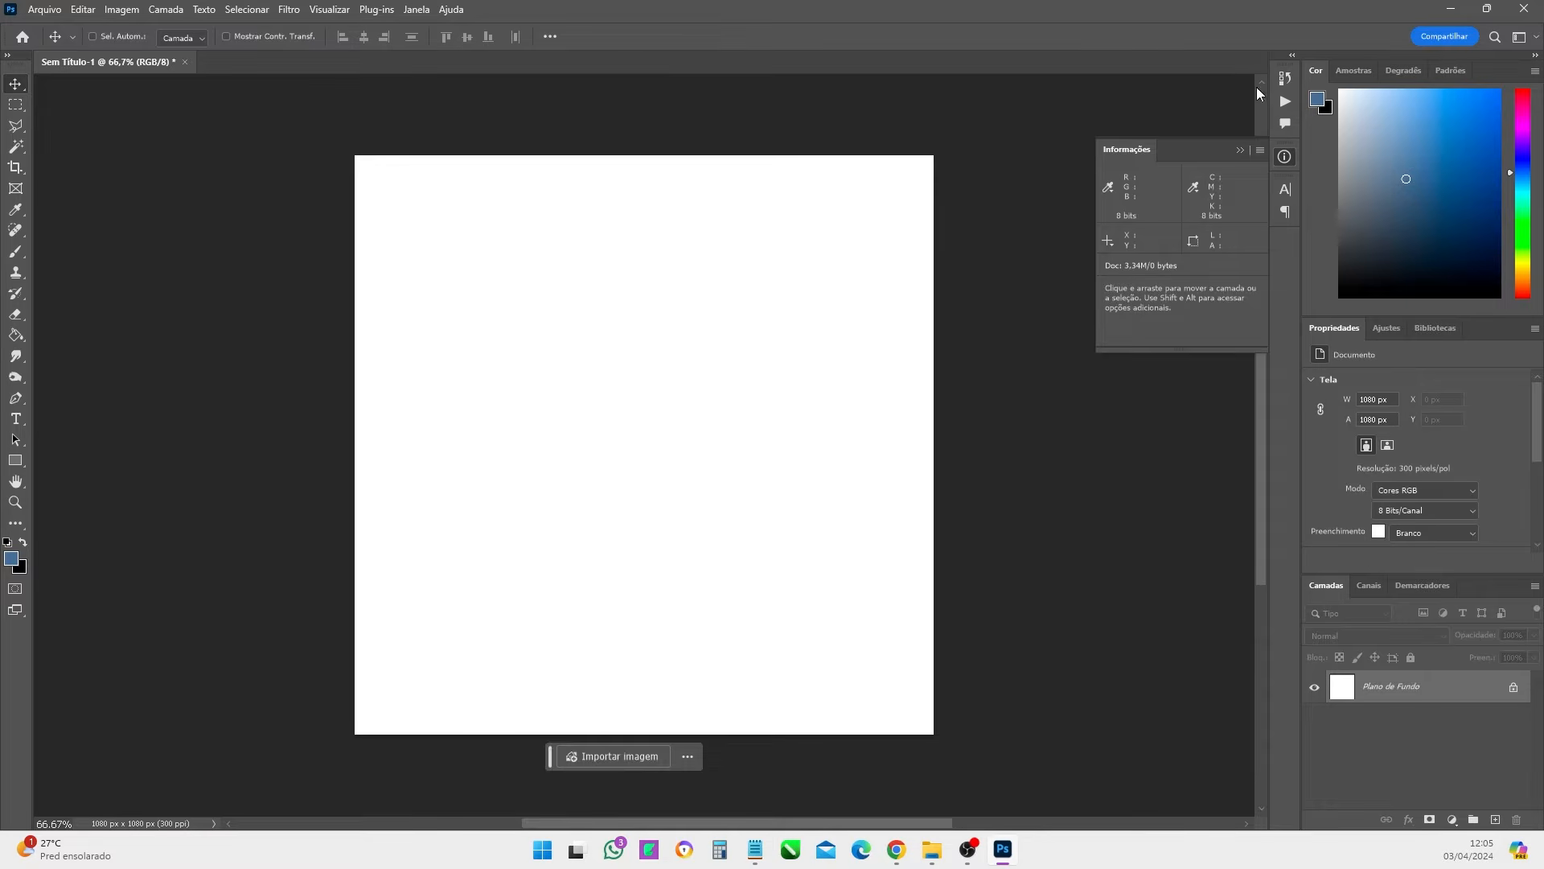
# - Float the Propriedades panel group over the canvas, dock it back between Cor and Camadas, and collapse the Informações panel
pyautogui.click(416, 9)
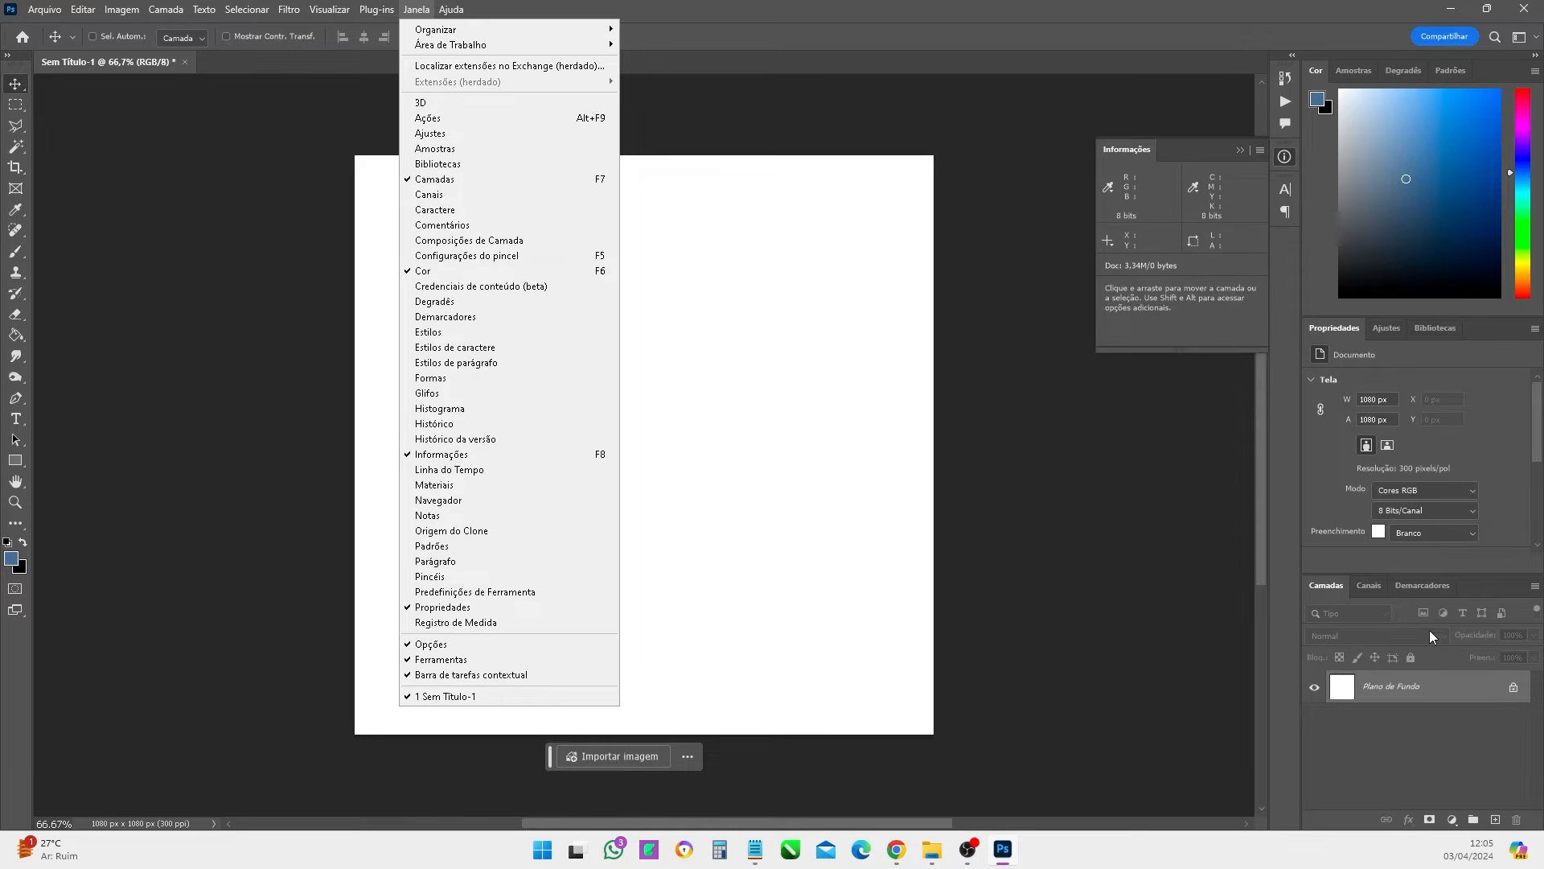
pyautogui.click(1482, 334)
pyautogui.moveTo(1488, 321); pyautogui.dragTo(633, 233)
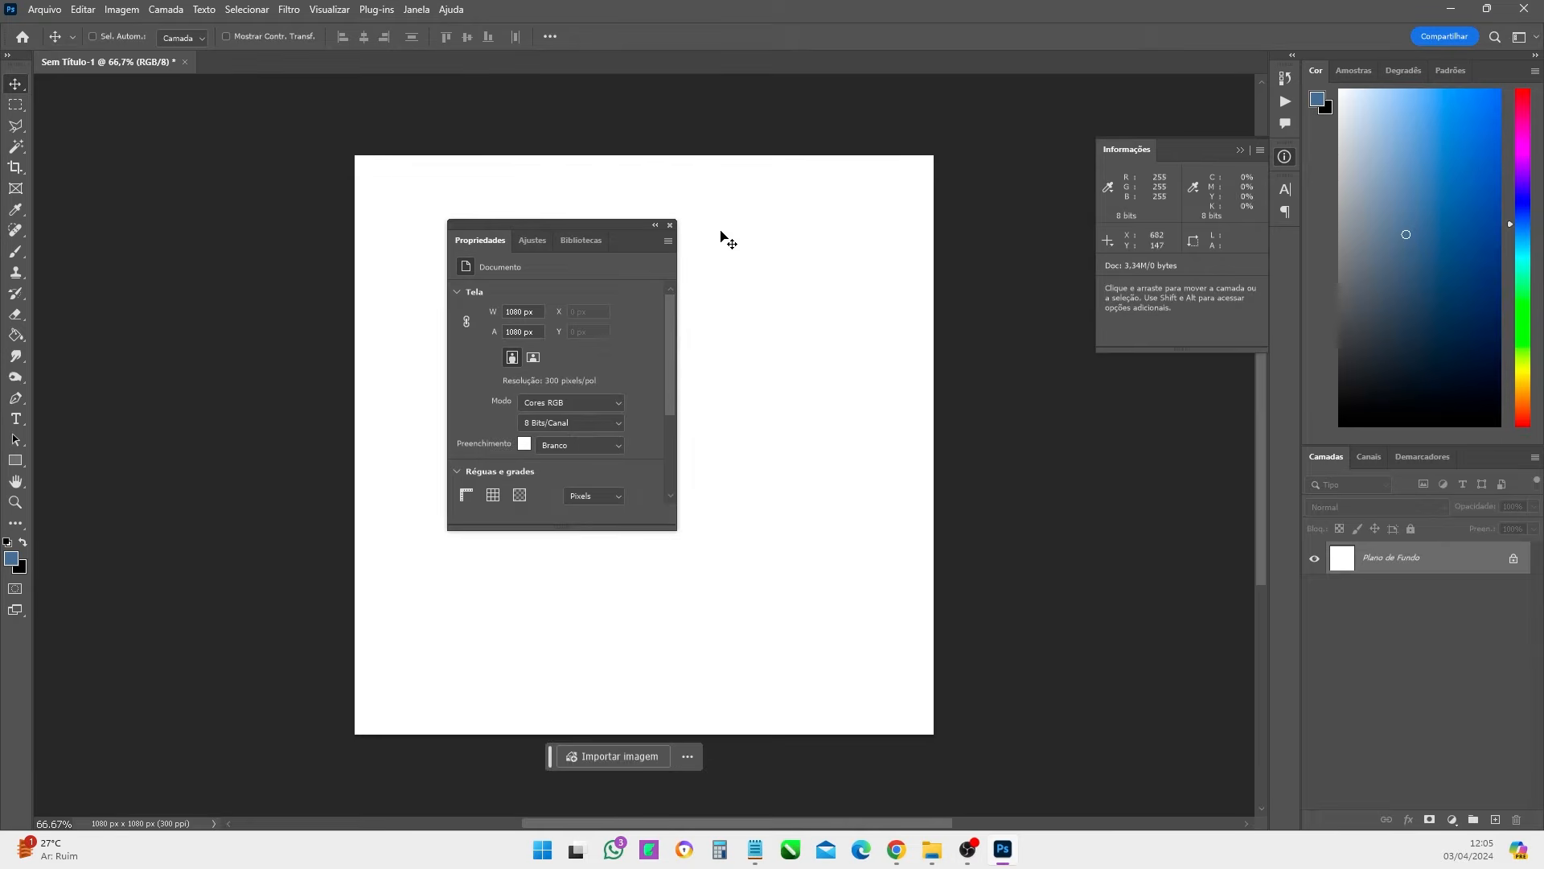
pyautogui.moveTo(614, 234); pyautogui.dragTo(1389, 446)
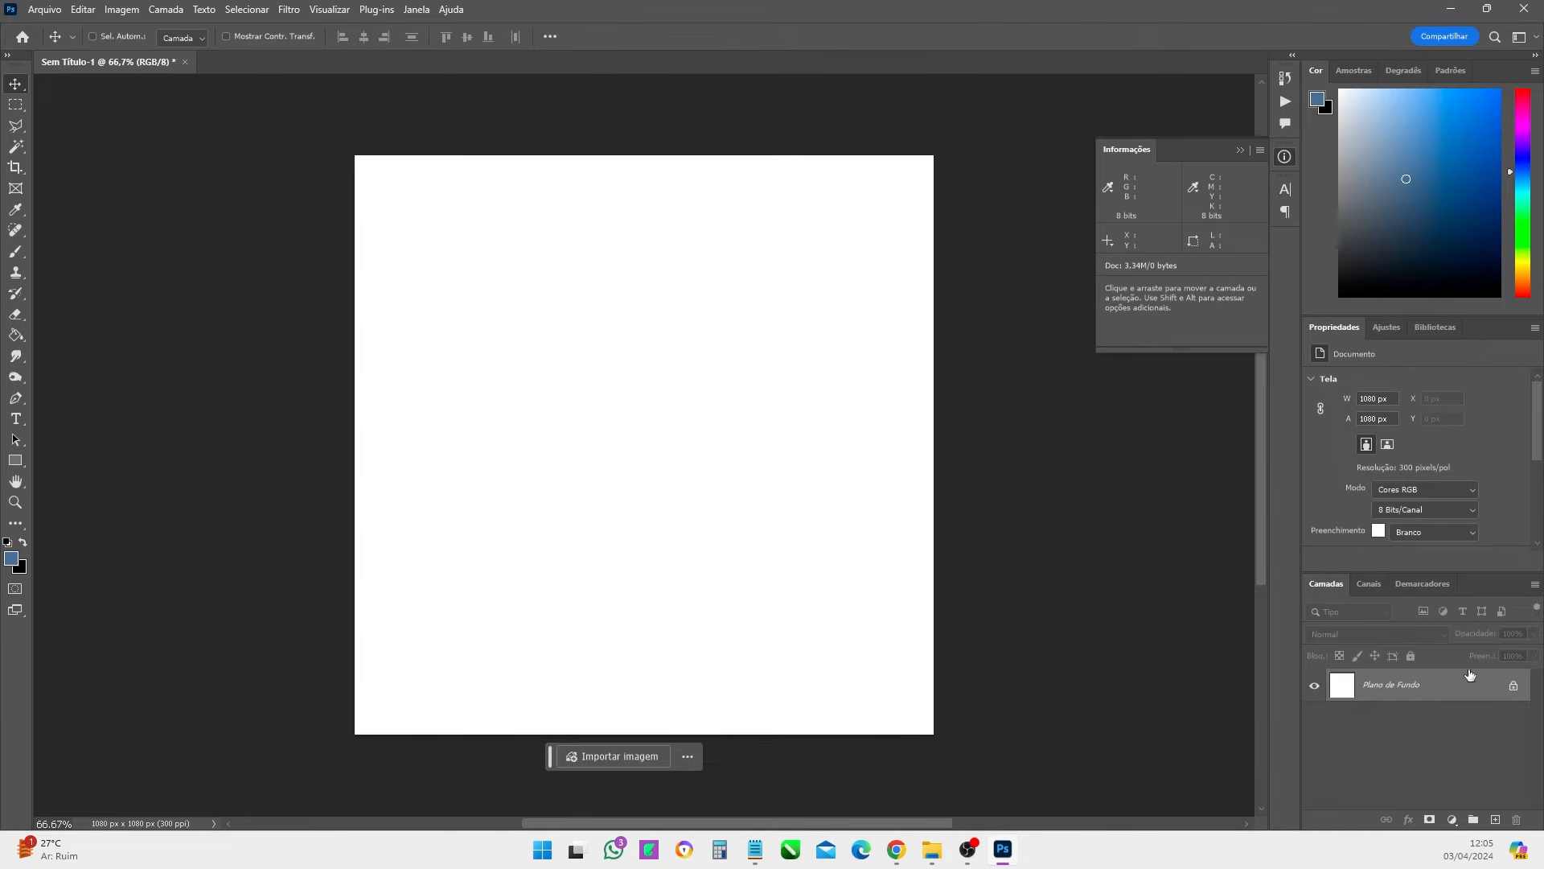
pyautogui.moveTo(1471, 674); pyautogui.dragTo(1386, 818)
pyautogui.click(1240, 149)
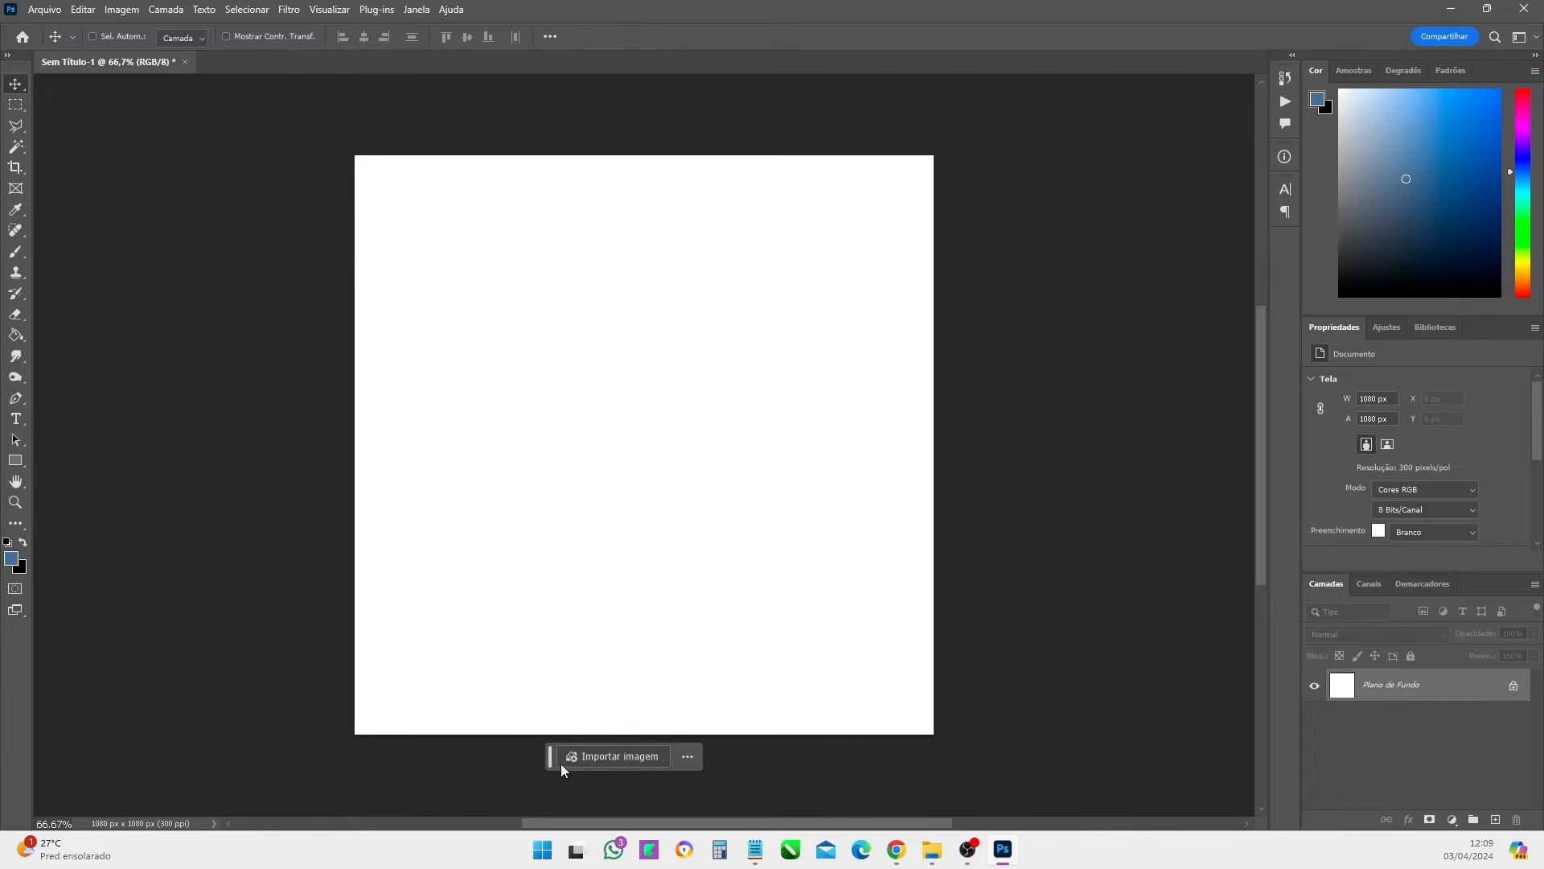
# - View the image import dialog without inserting a file, and check the contextual task bar with the Brush and Move tools
pyautogui.click(618, 759)
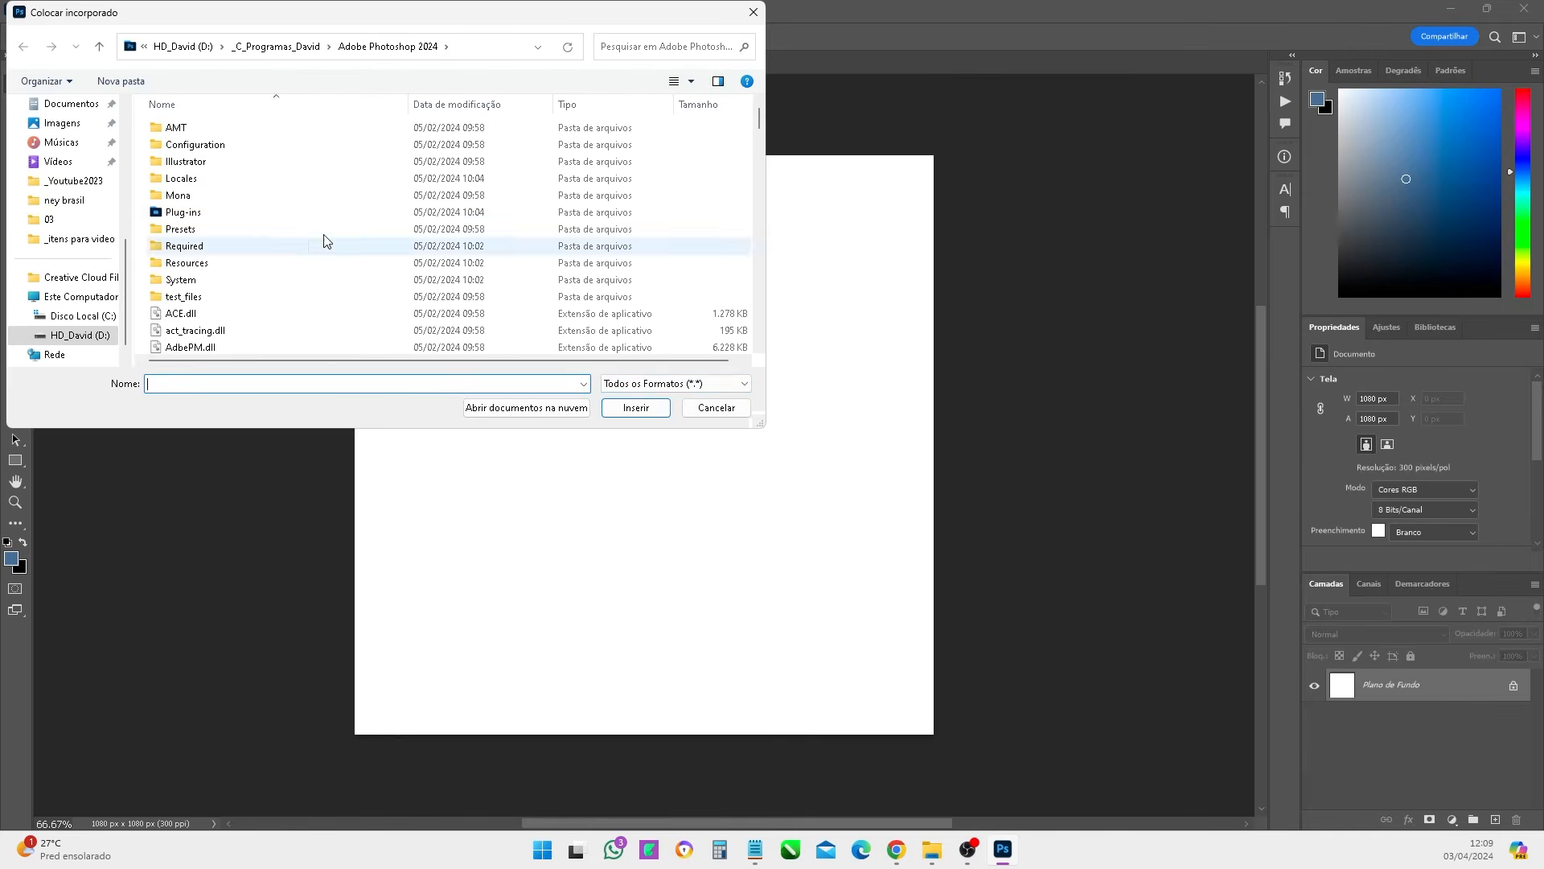
pyautogui.click(708, 407)
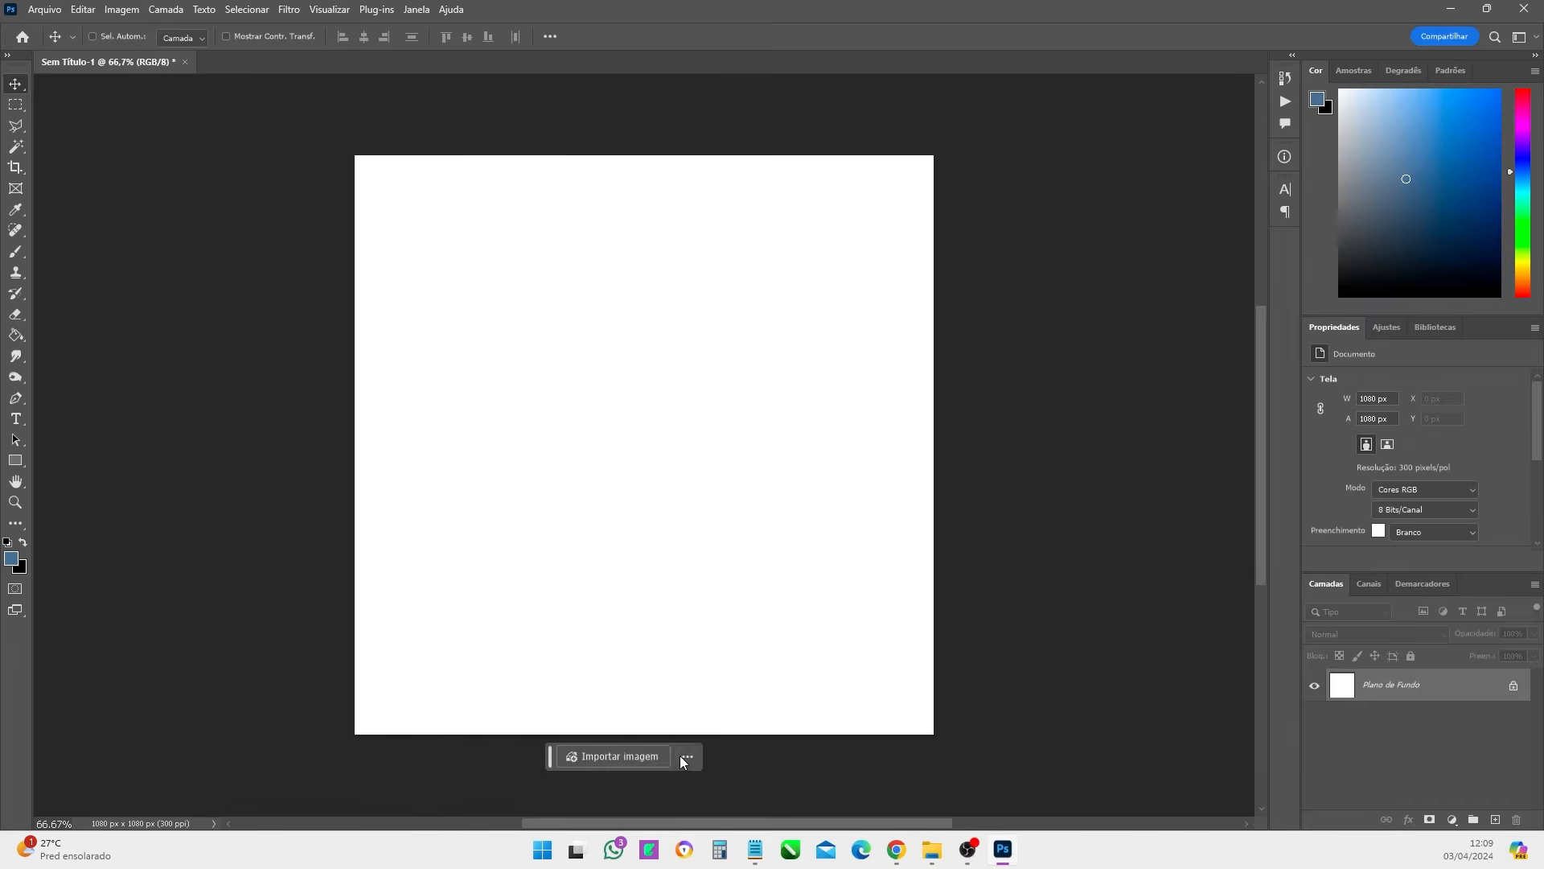
pyautogui.click(15, 251)
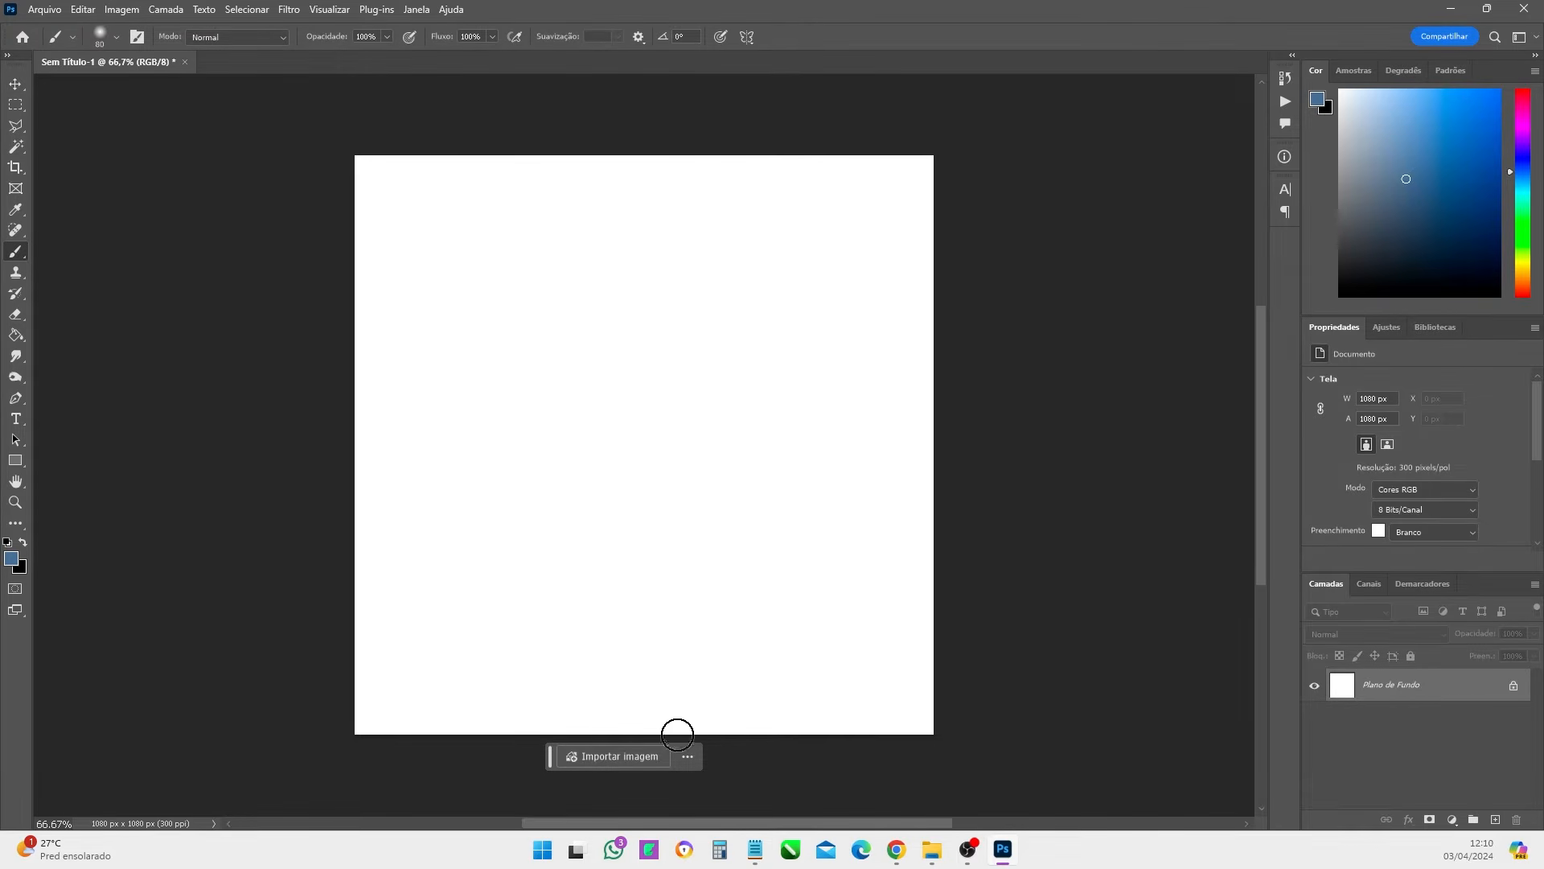
pyautogui.click(15, 84)
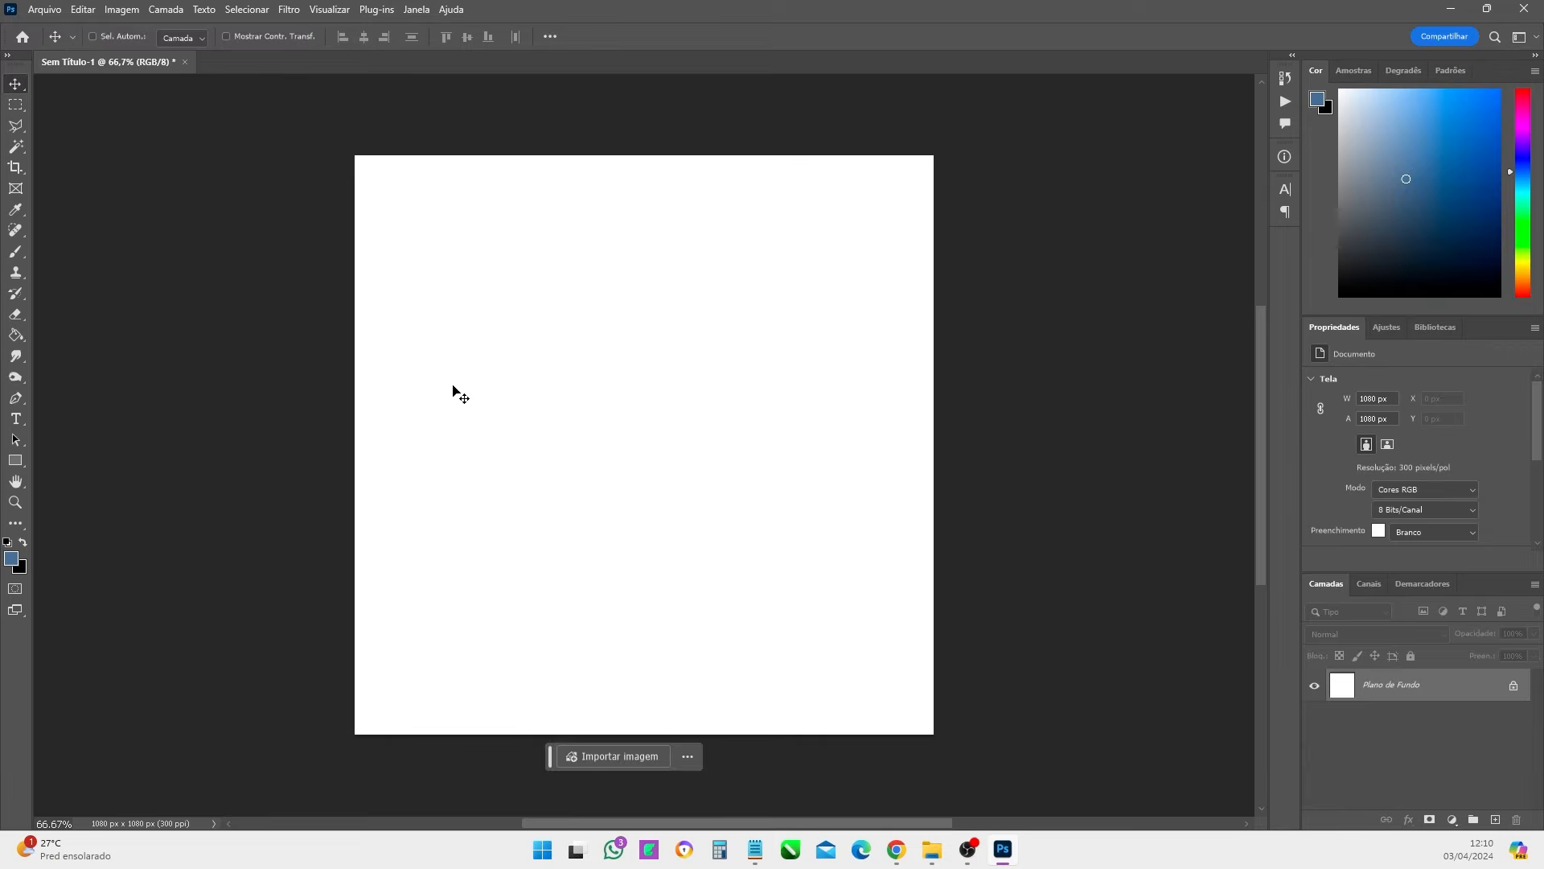
# - Try the Pintura workspace and switch the layout to the Fotografia workspace
pyautogui.click(416, 10)
pyautogui.moveTo(459, 48)
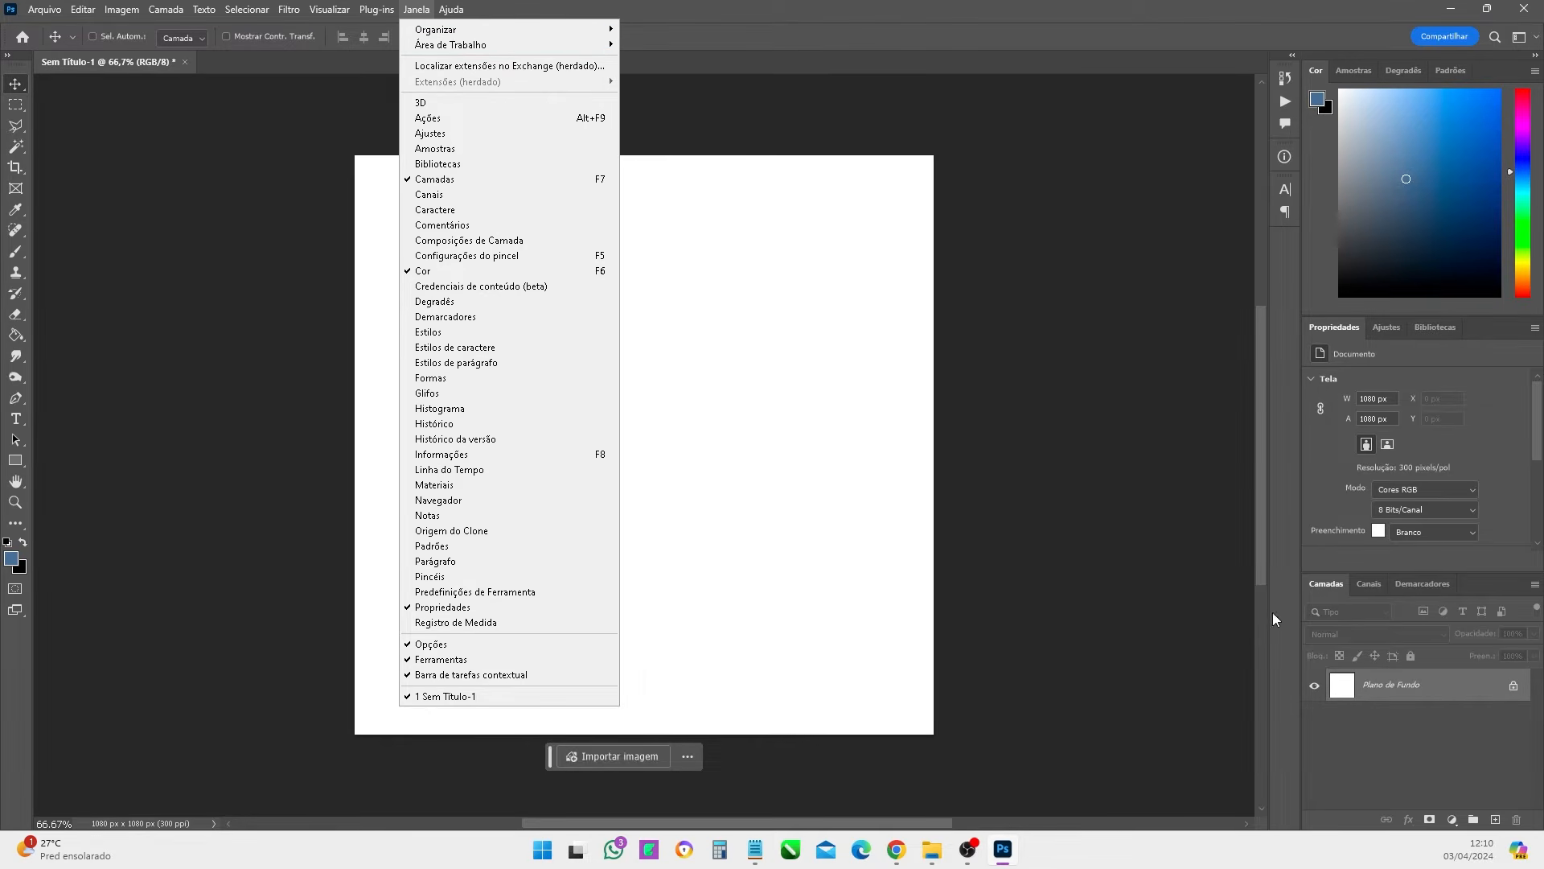
pyautogui.moveTo(554, 46)
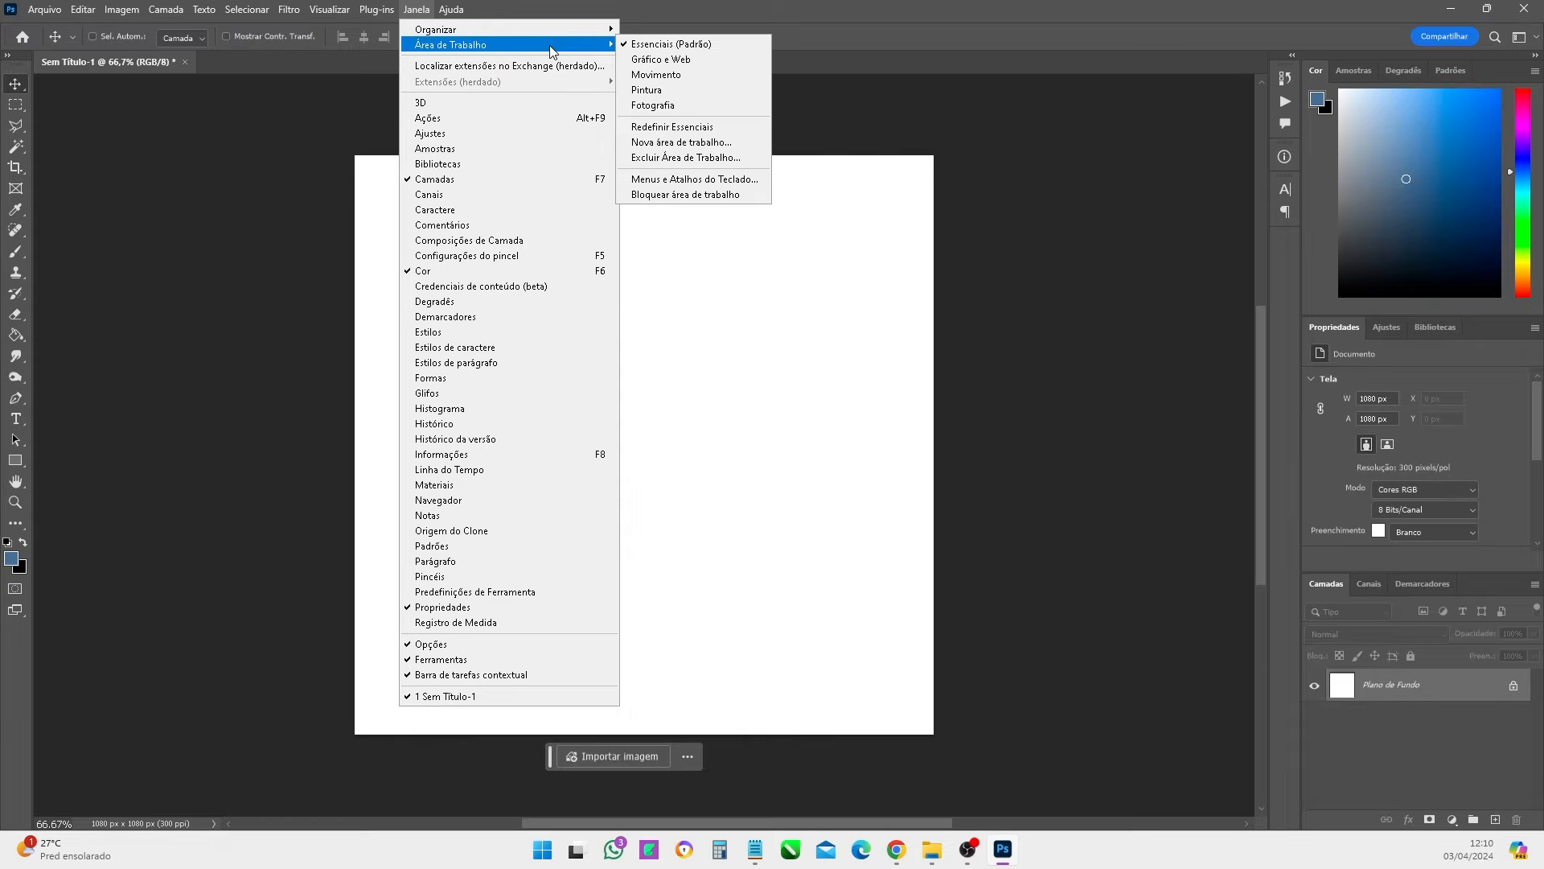
pyautogui.click(656, 91)
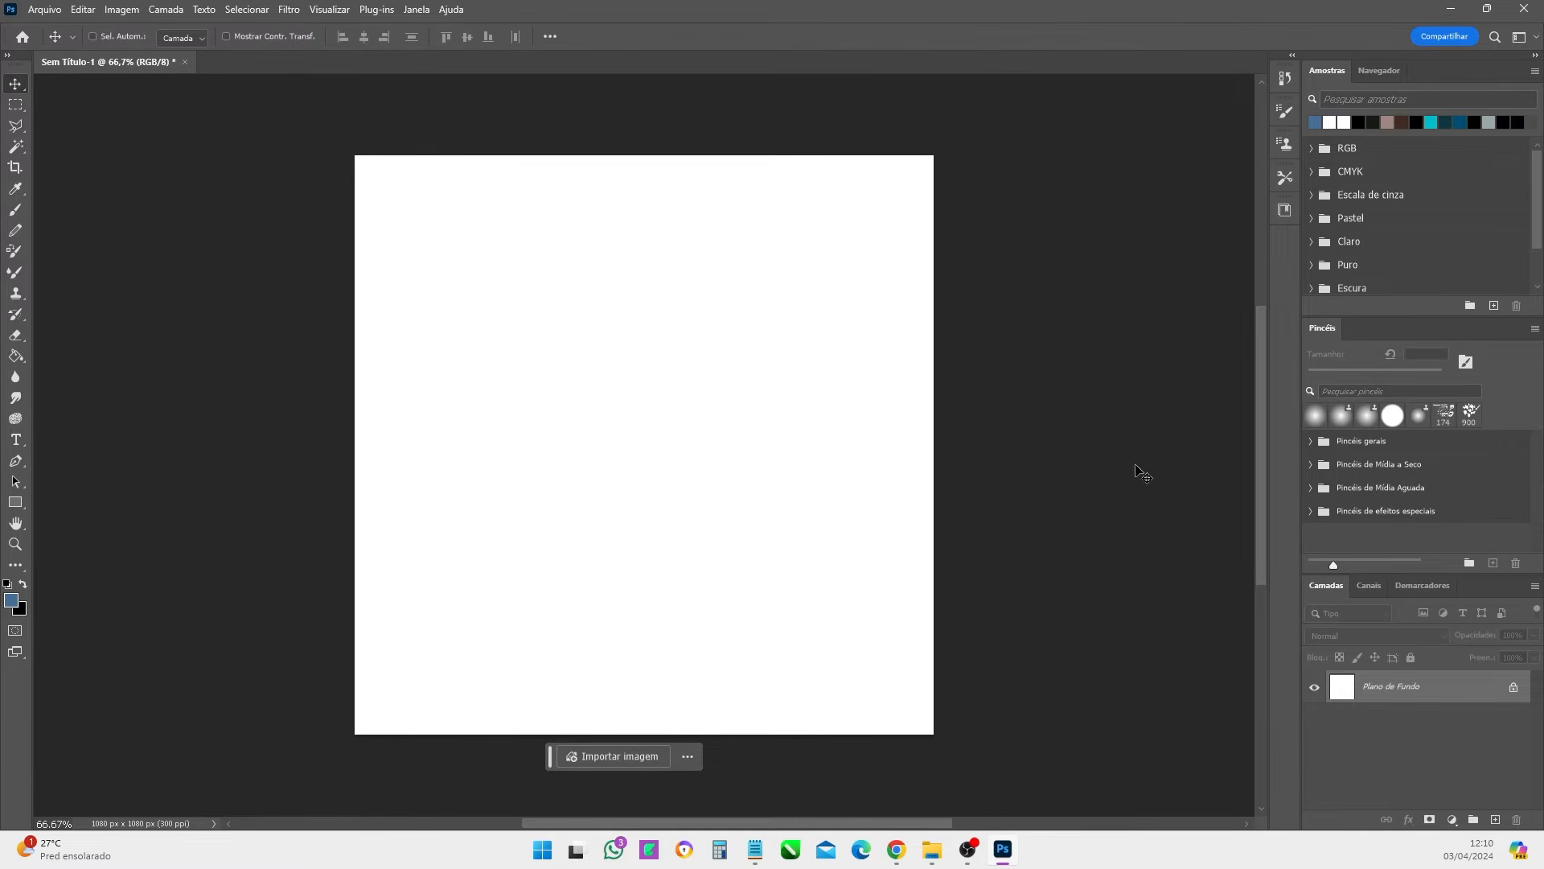
pyautogui.click(418, 10)
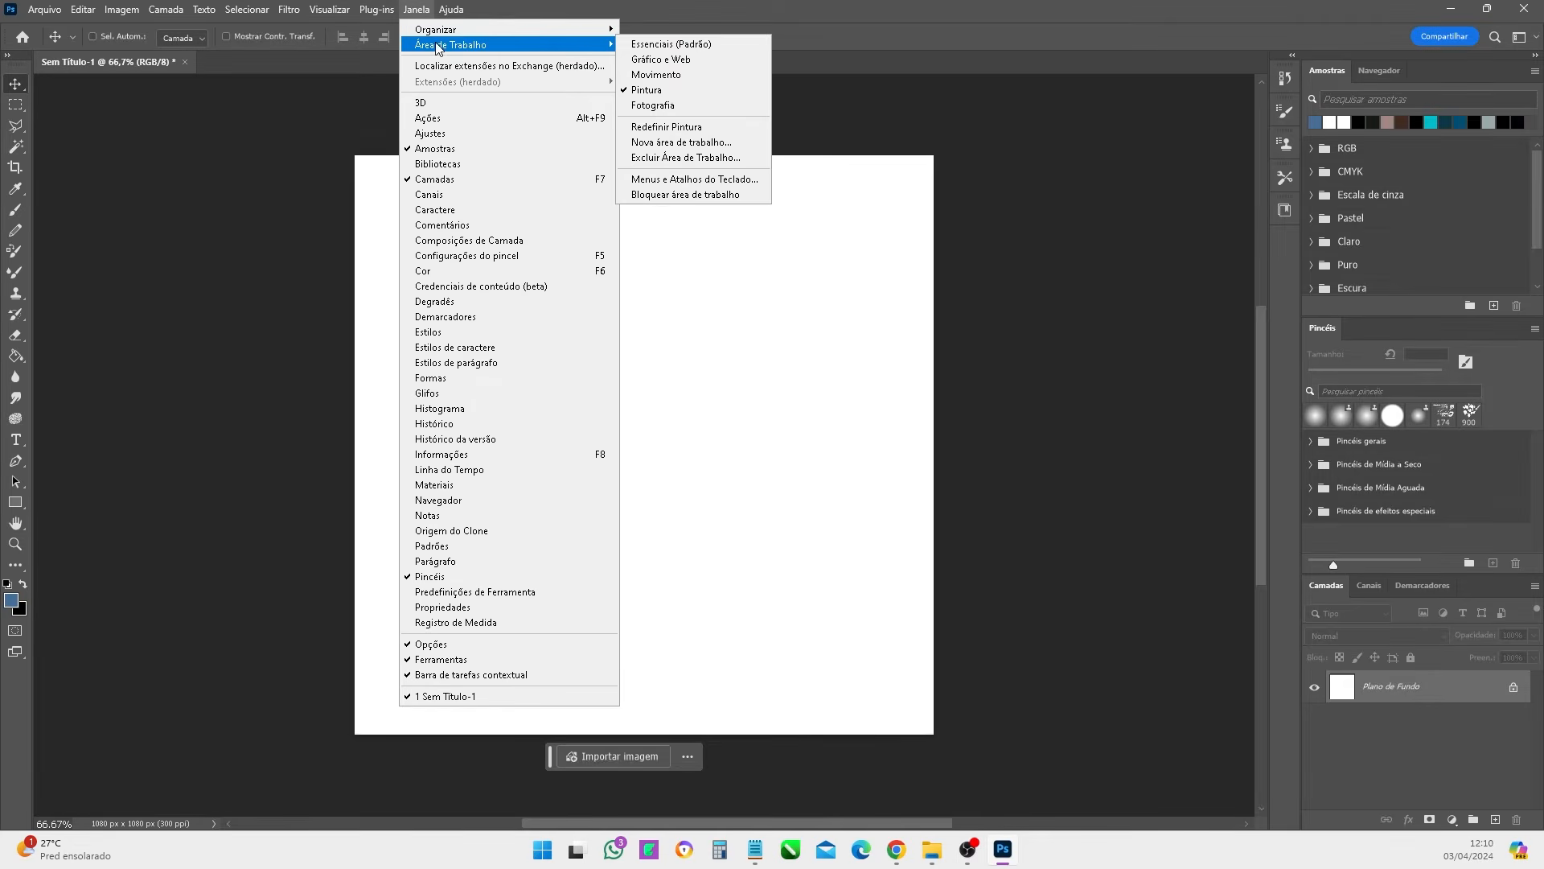
pyautogui.click(672, 107)
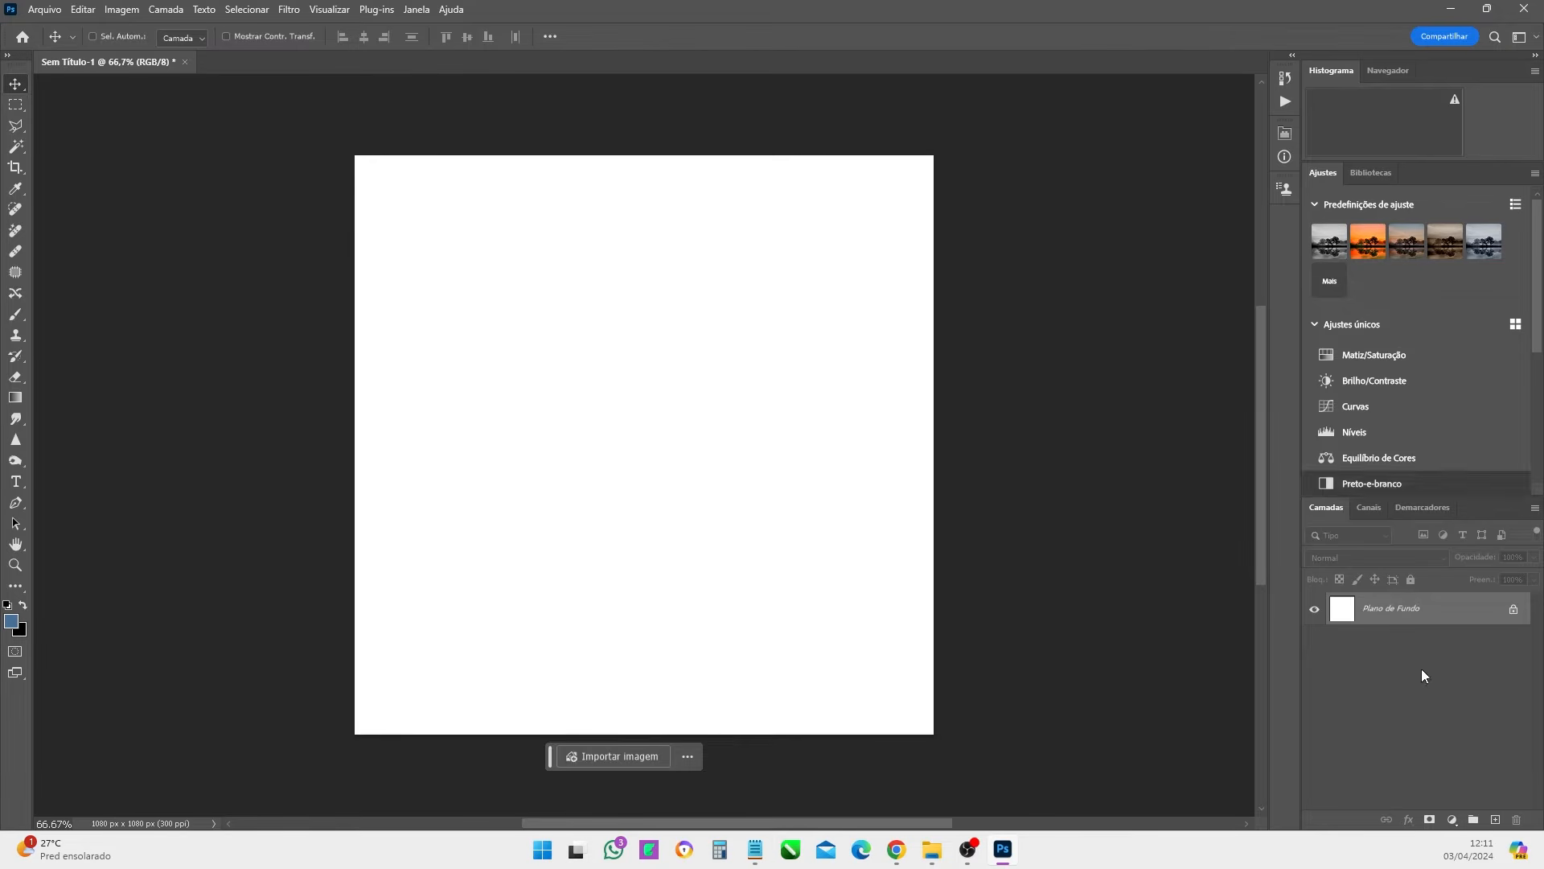
# - Switch the layout to the Essenciais (Padrão) workspace
pyautogui.click(418, 9)
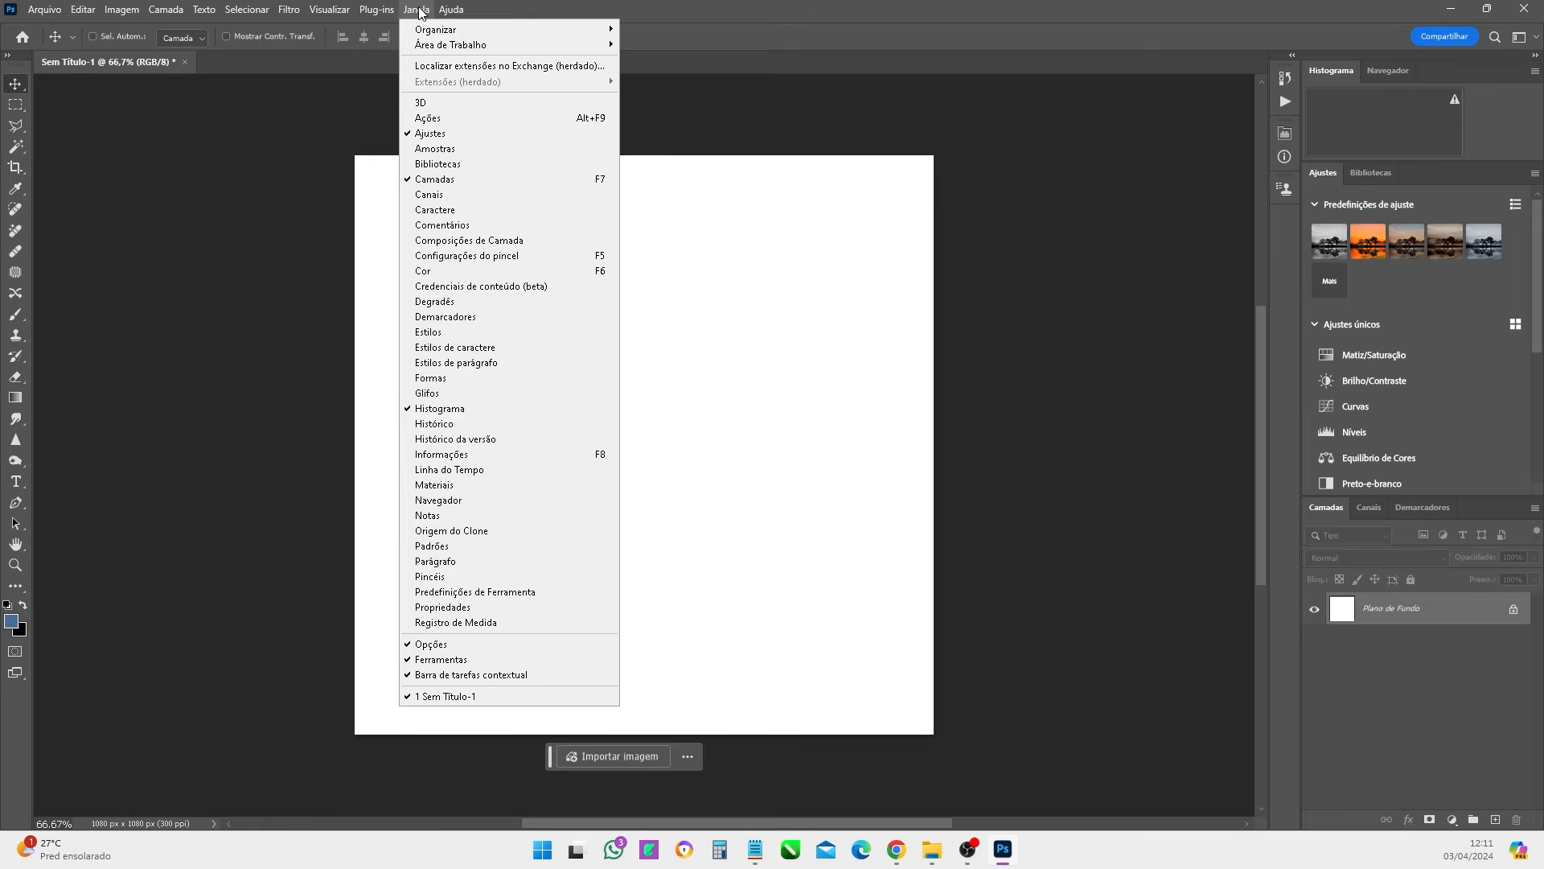
pyautogui.moveTo(433, 32)
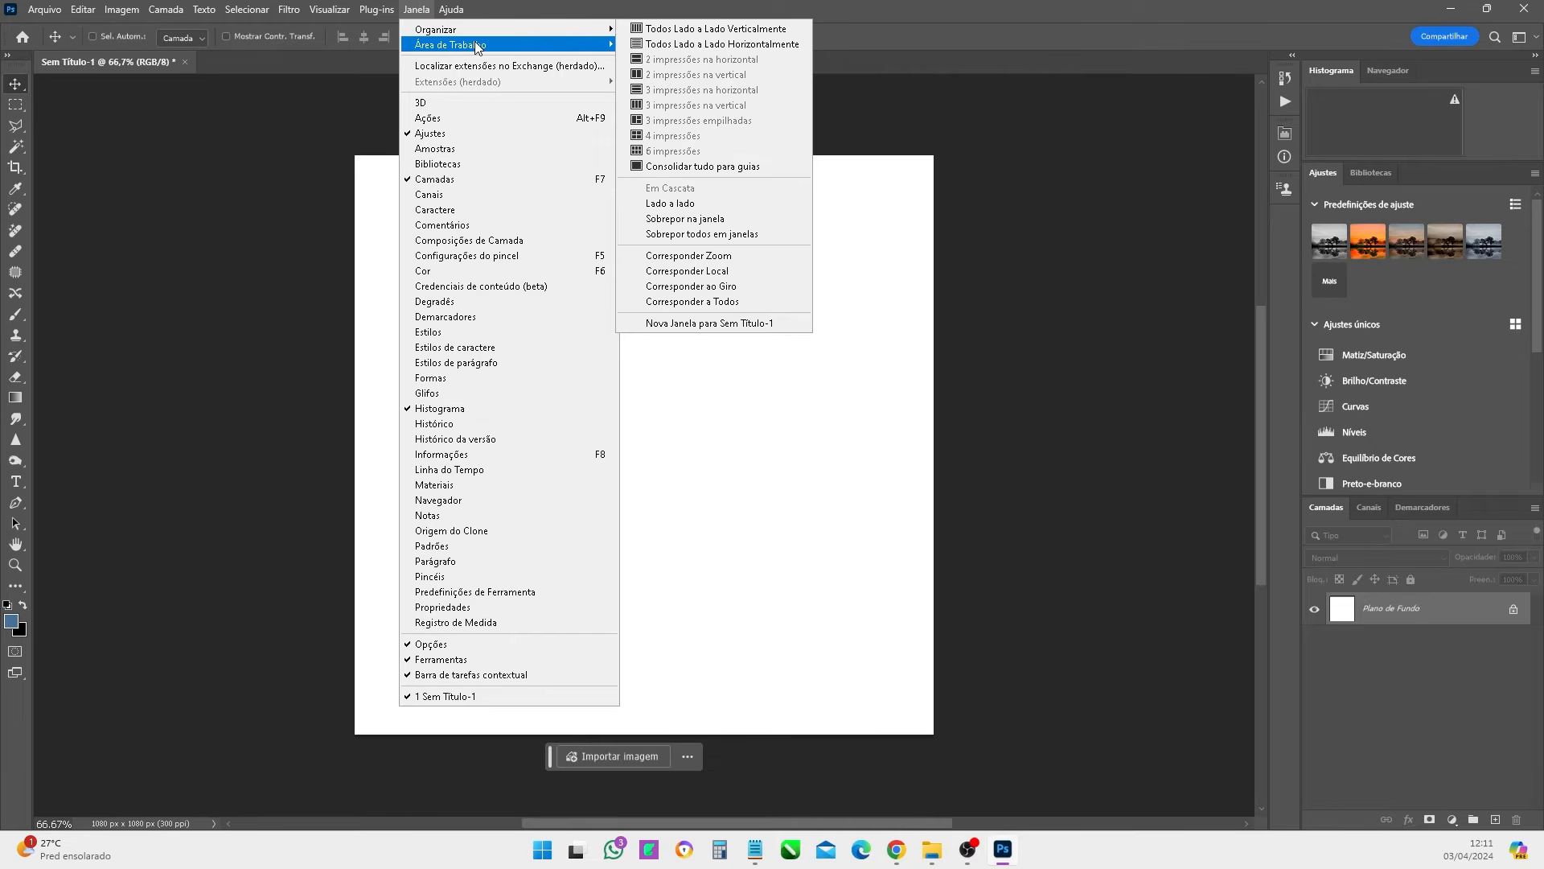
pyautogui.moveTo(479, 46)
pyautogui.click(656, 45)
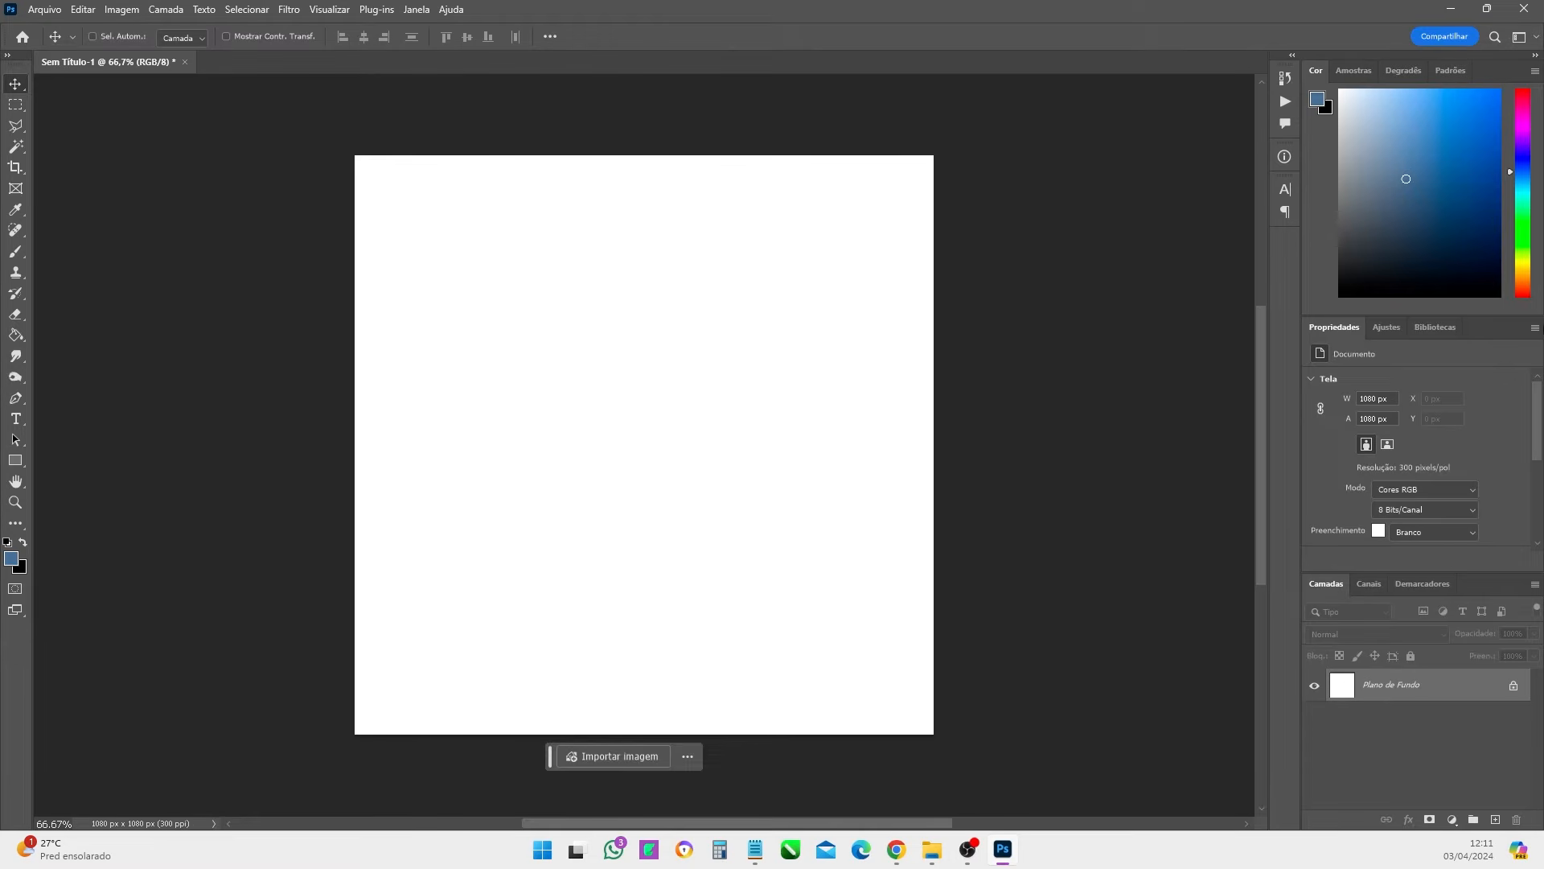
# - Detach the Propriedades and Camadas panel groups from the dock and close them both
pyautogui.moveTo(1499, 321); pyautogui.dragTo(941, 268)
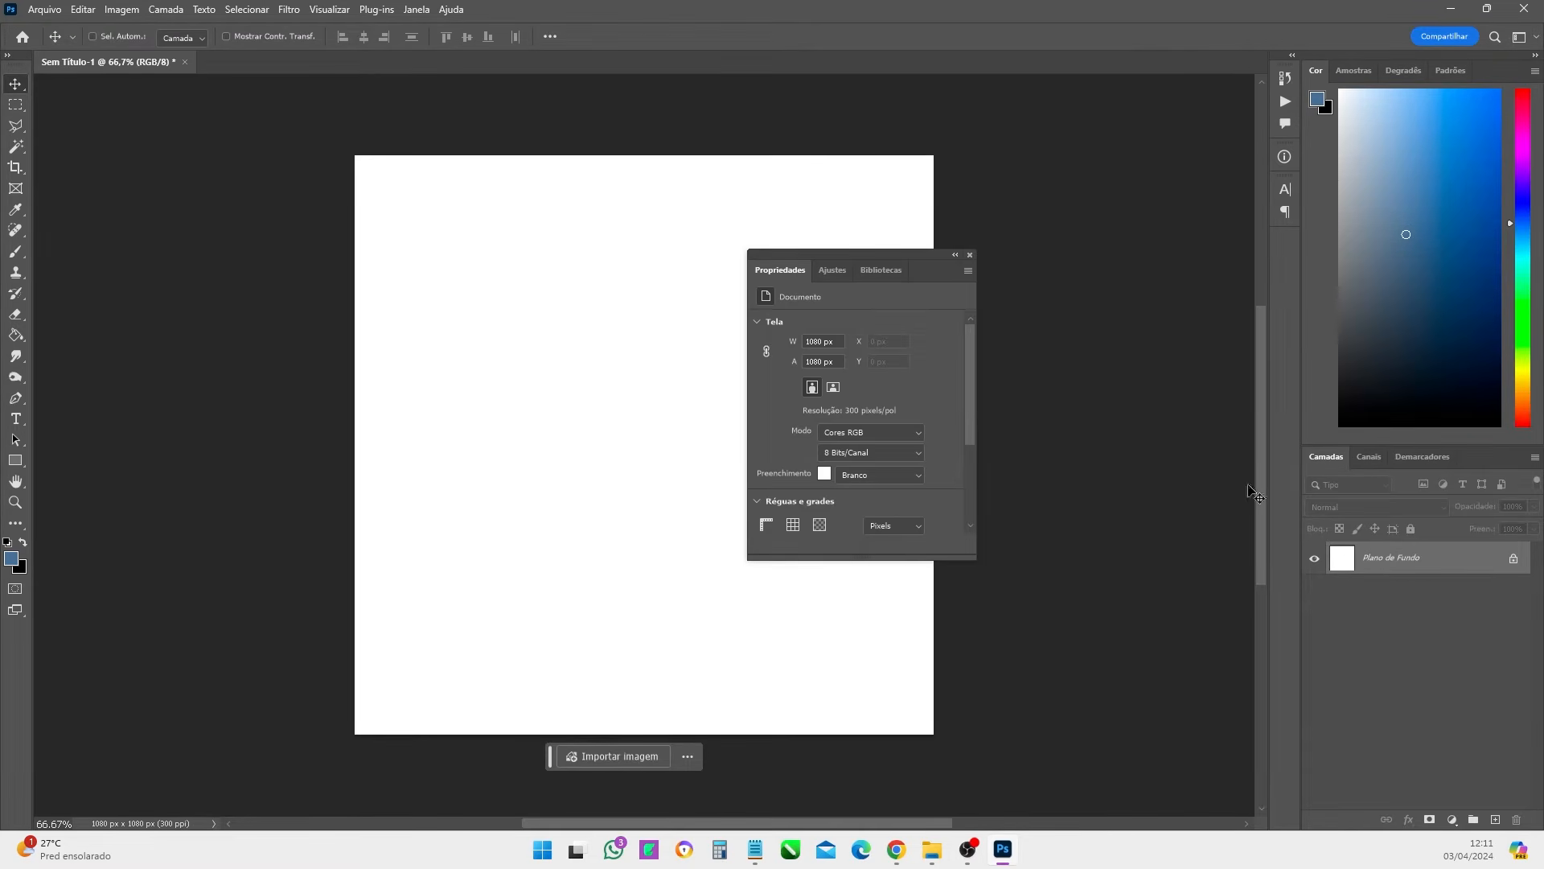
pyautogui.click(970, 256)
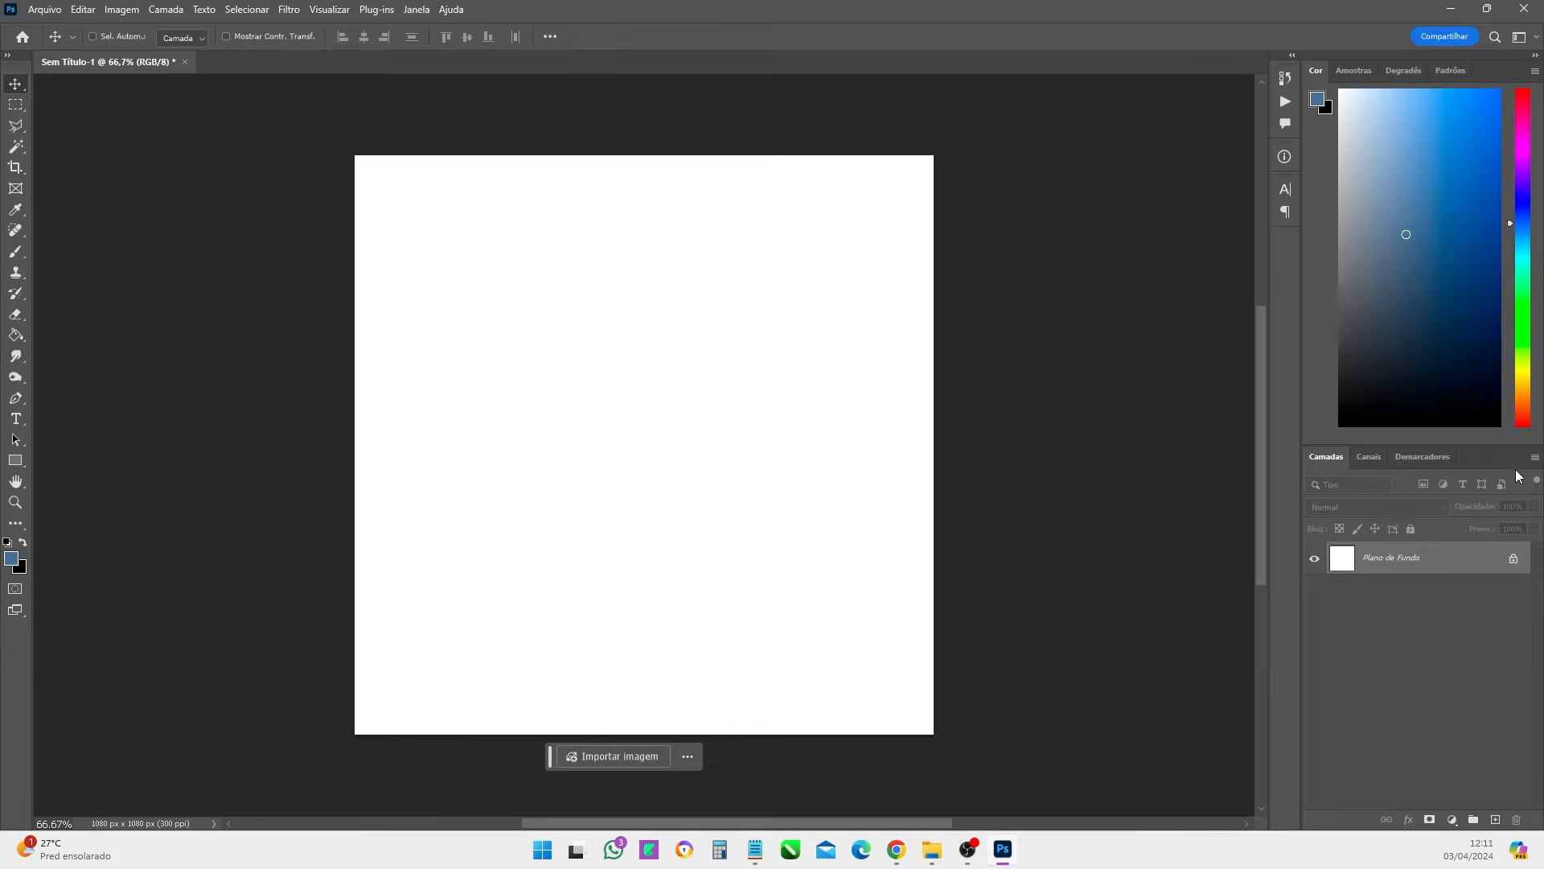
pyautogui.moveTo(1518, 476); pyautogui.dragTo(890, 342)
pyautogui.click(888, 322)
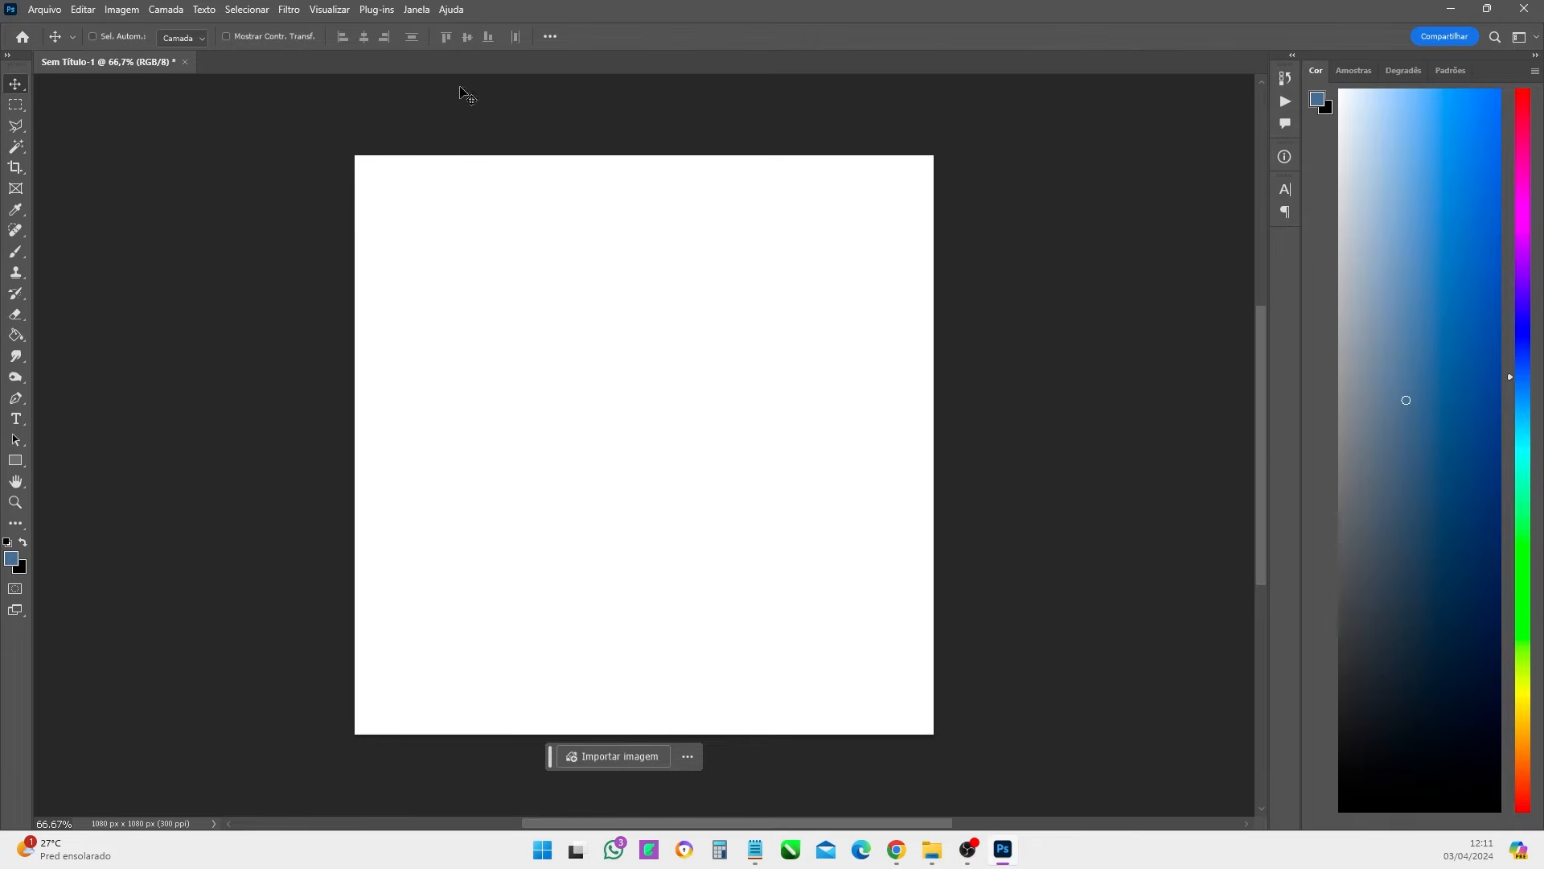
# - Reset the Essenciais workspace to its default panel arrangement
pyautogui.click(417, 9)
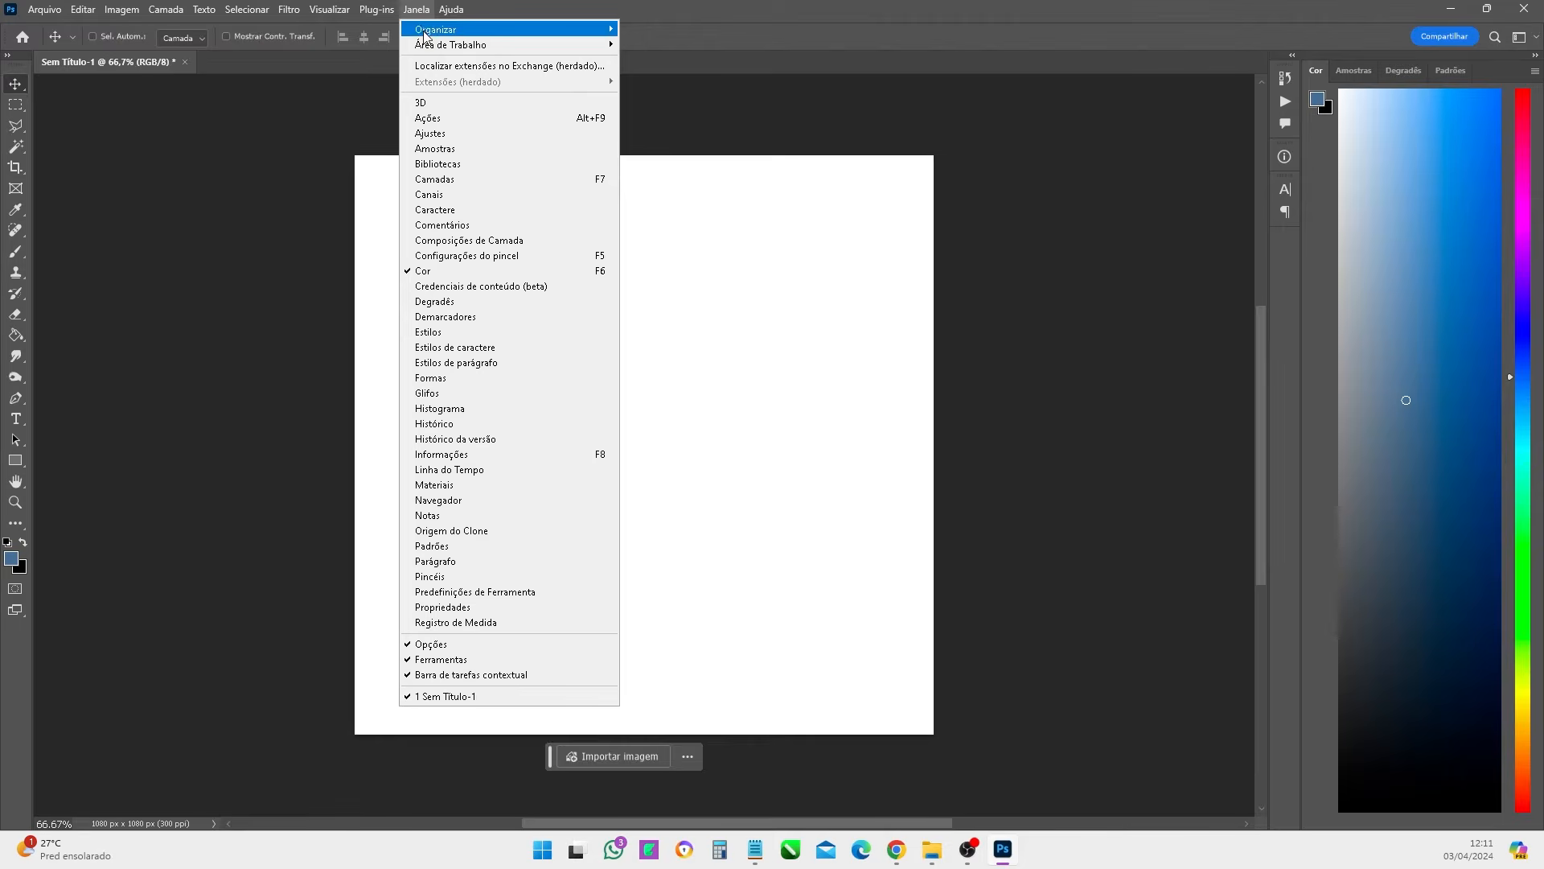
pyautogui.moveTo(428, 50)
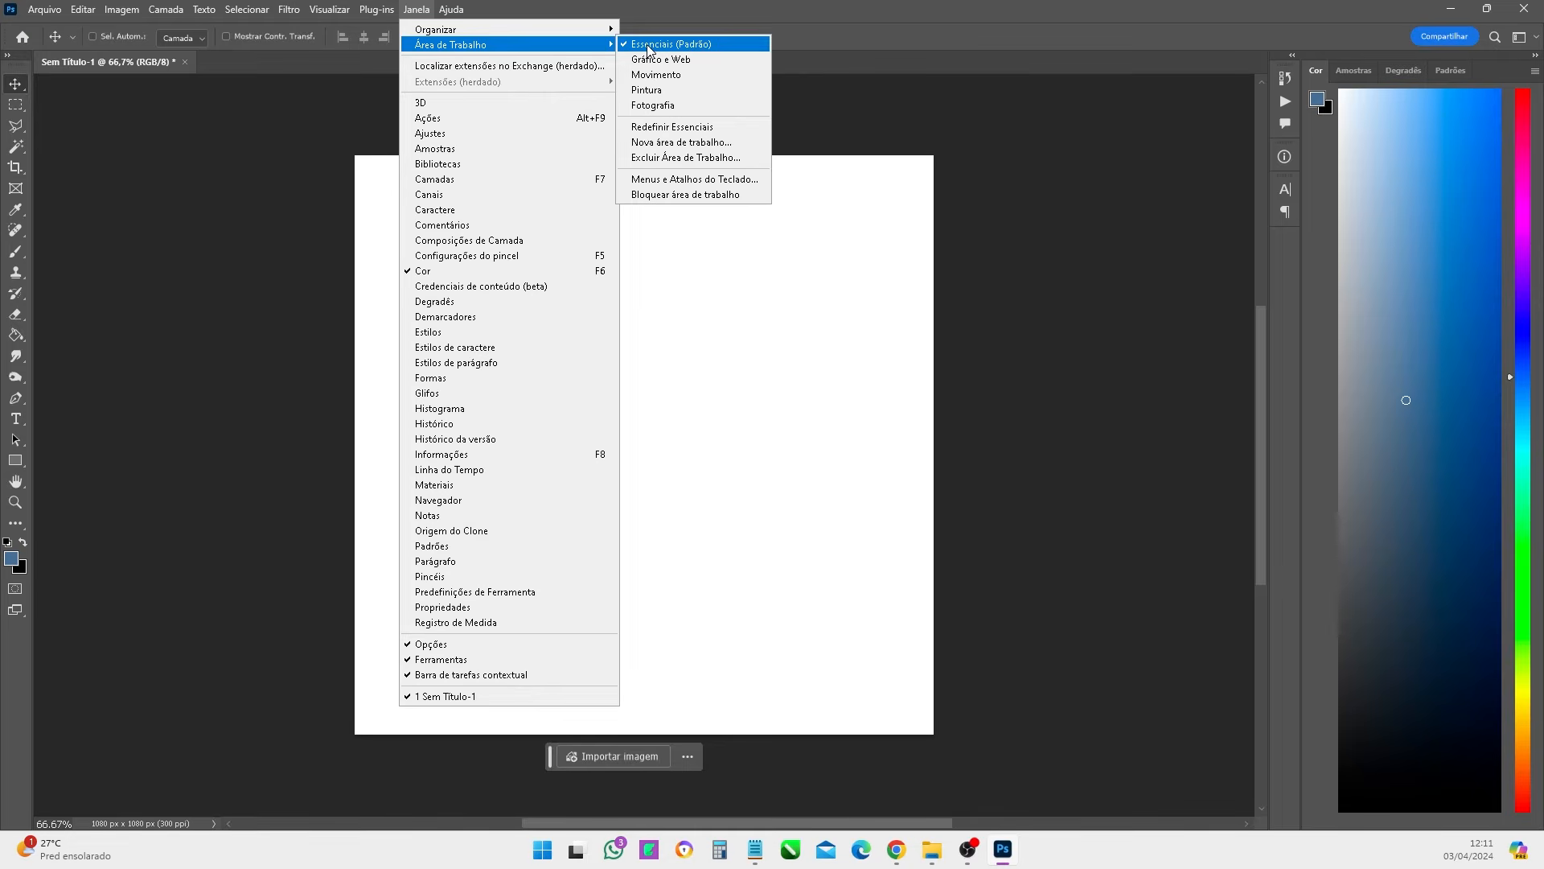
pyautogui.click(644, 132)
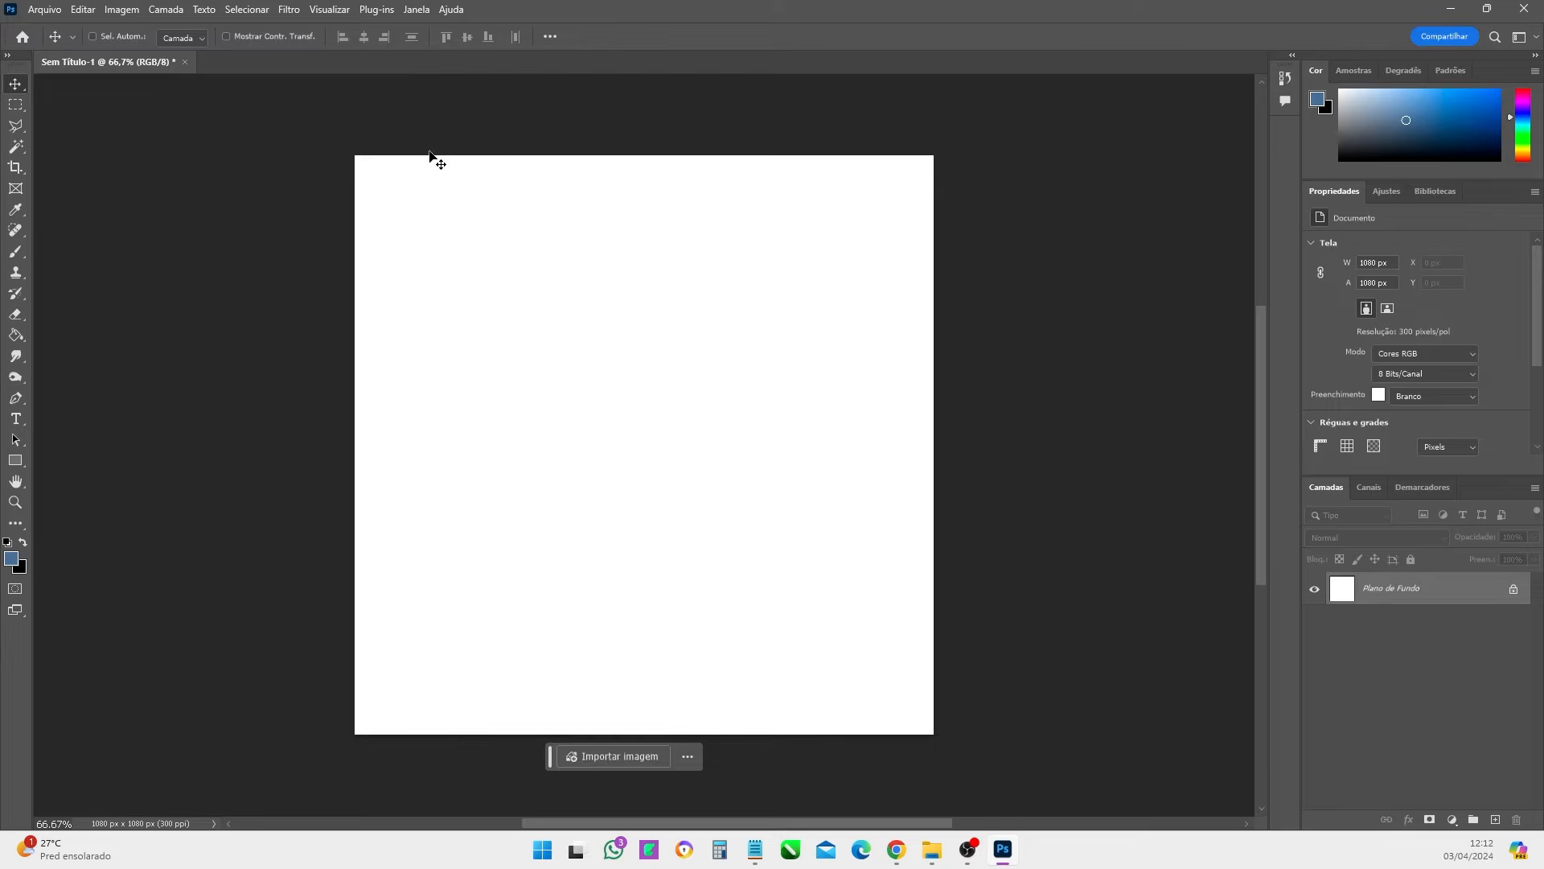
pyautogui.click(419, 10)
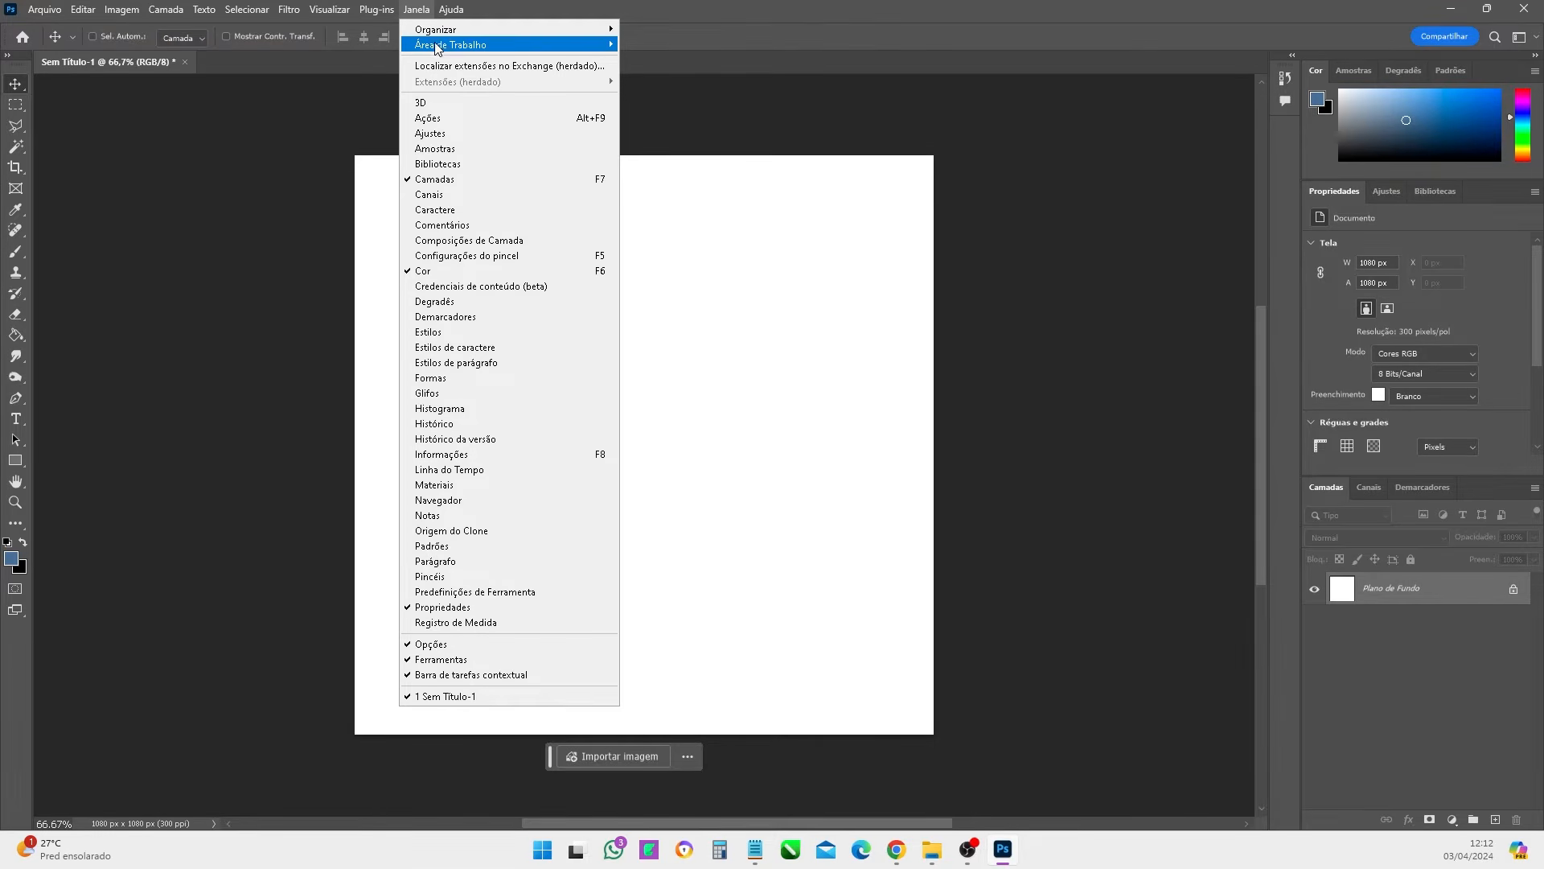
pyautogui.moveTo(441, 47)
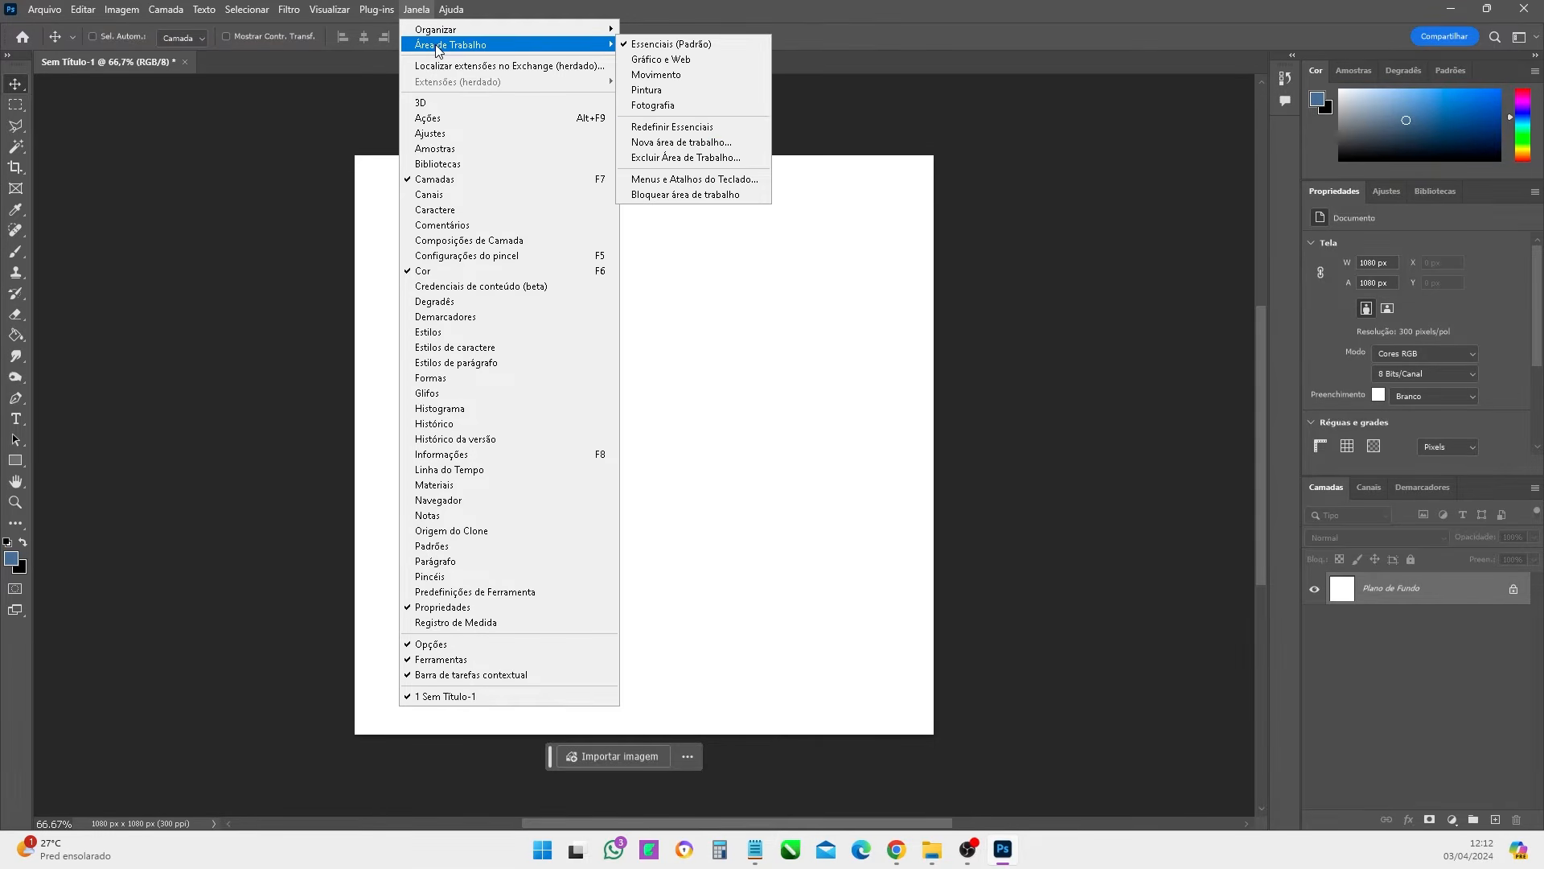
pyautogui.click(674, 127)
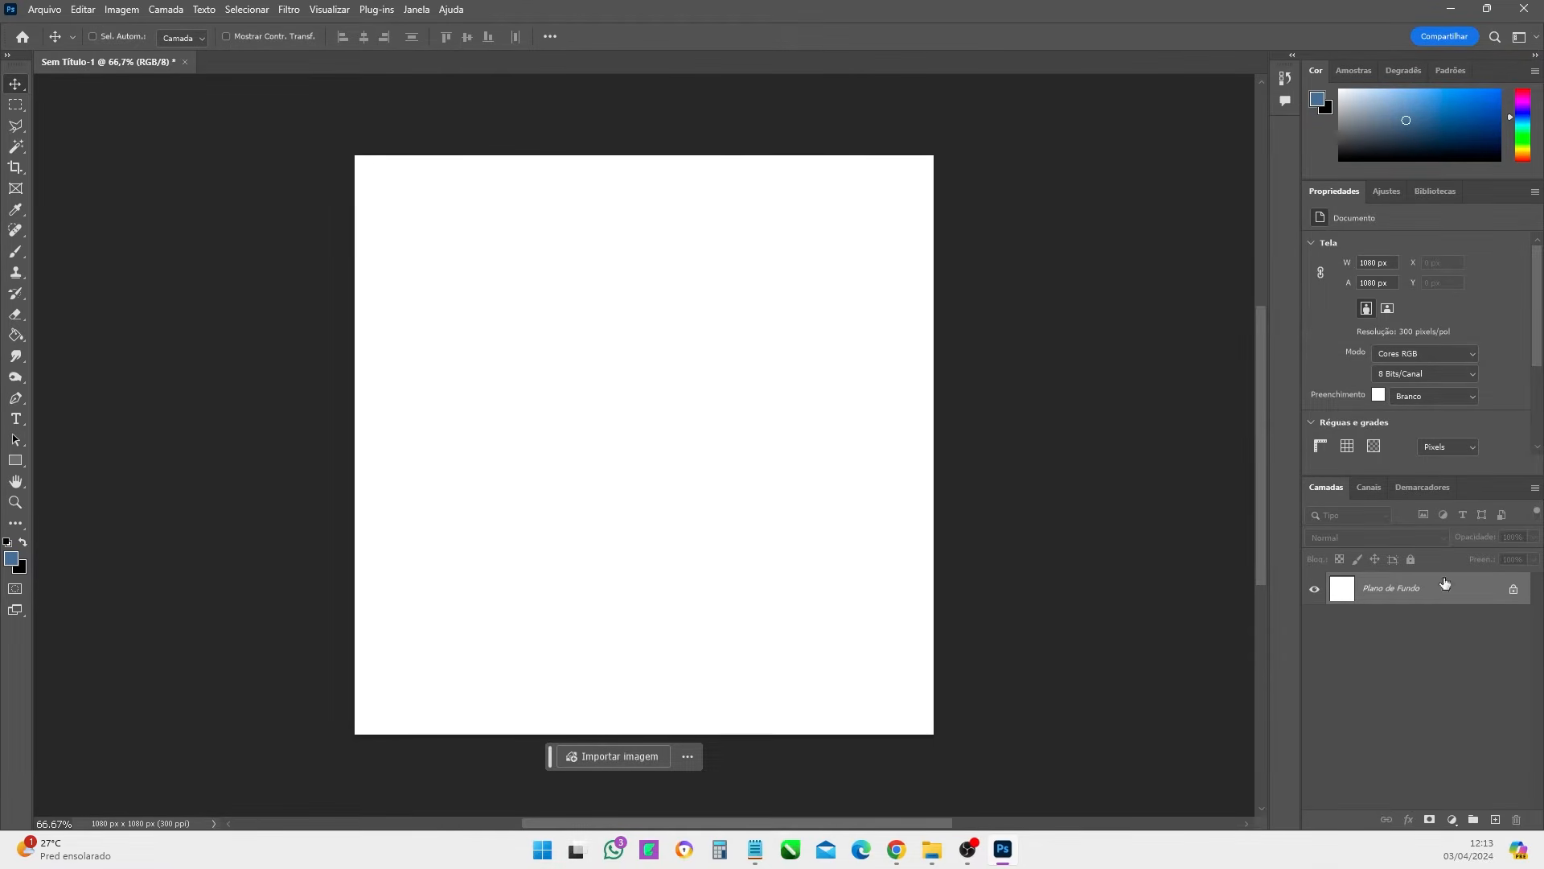
# - Add a new layer above the background and fill it with the blue foreground color using the Paint Bucket
pyautogui.click(1494, 827)
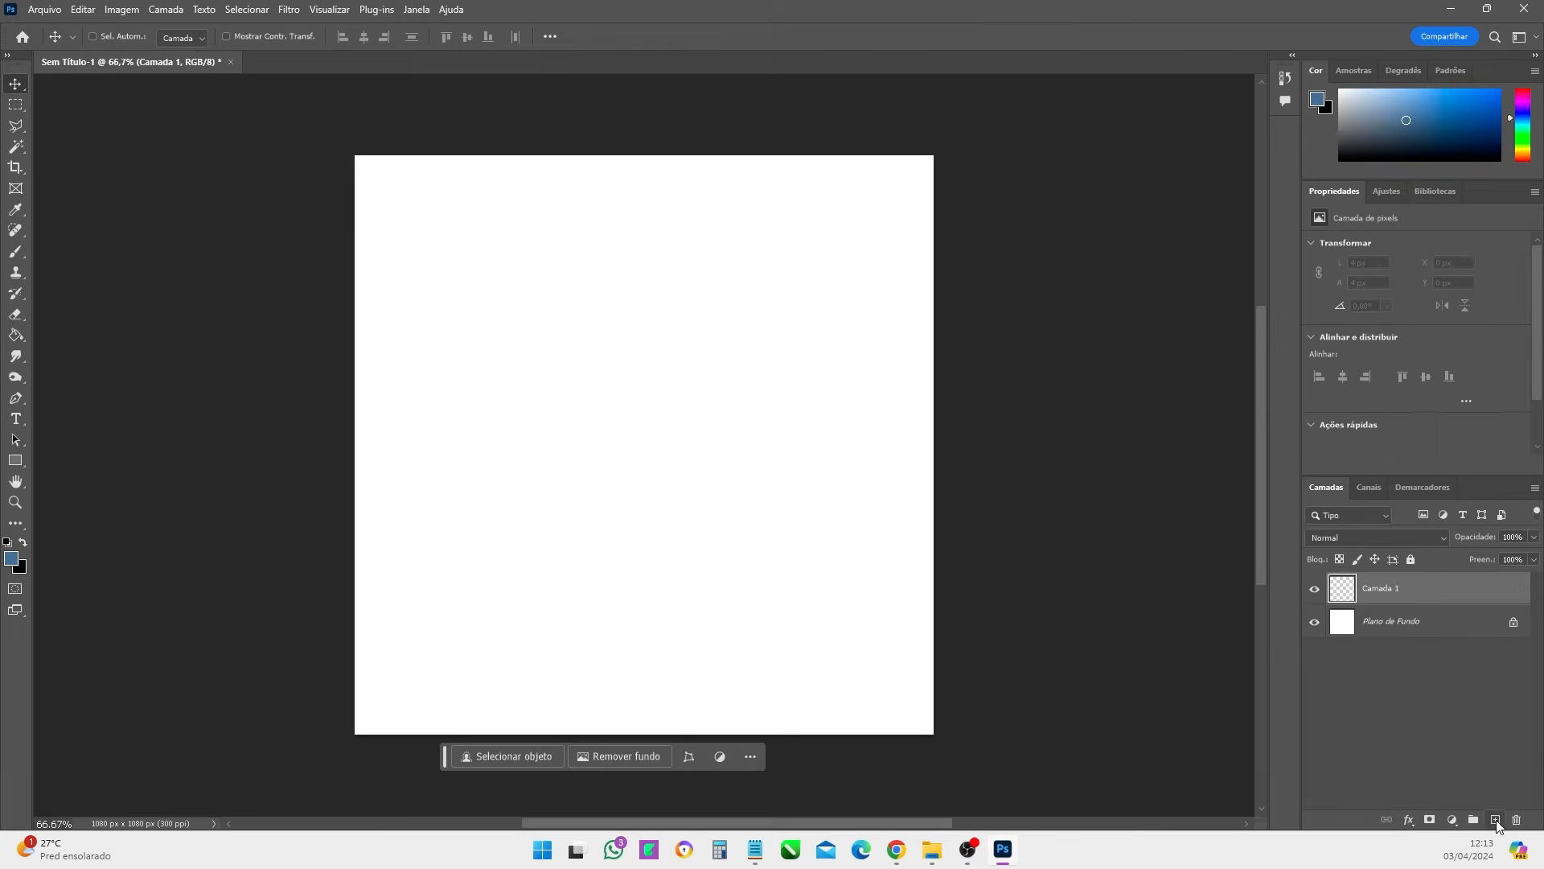
pyautogui.click(1459, 703)
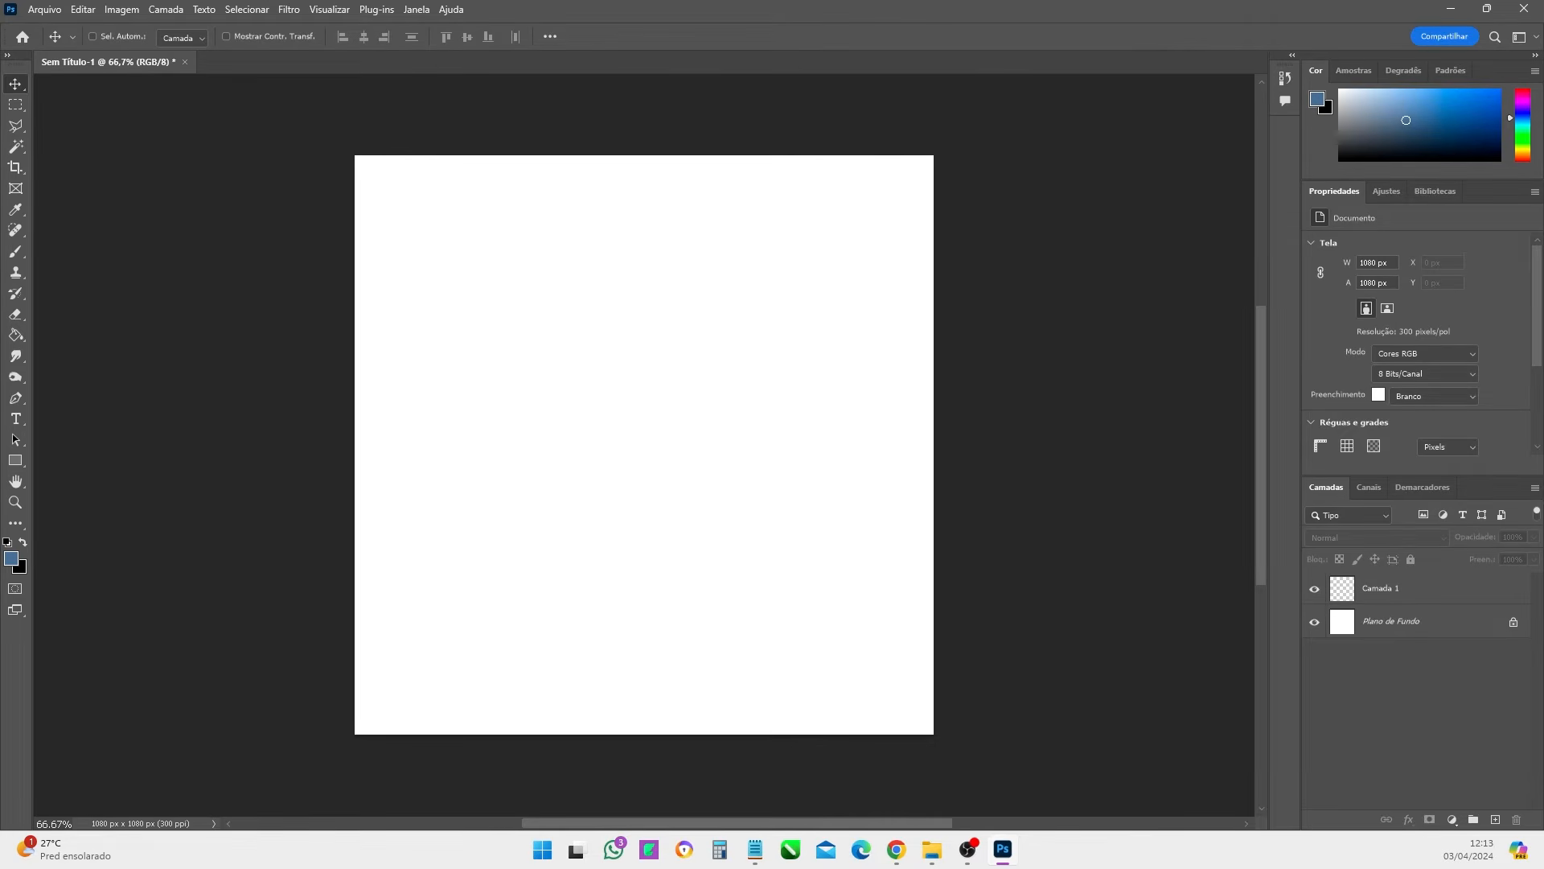
pyautogui.click(15, 334)
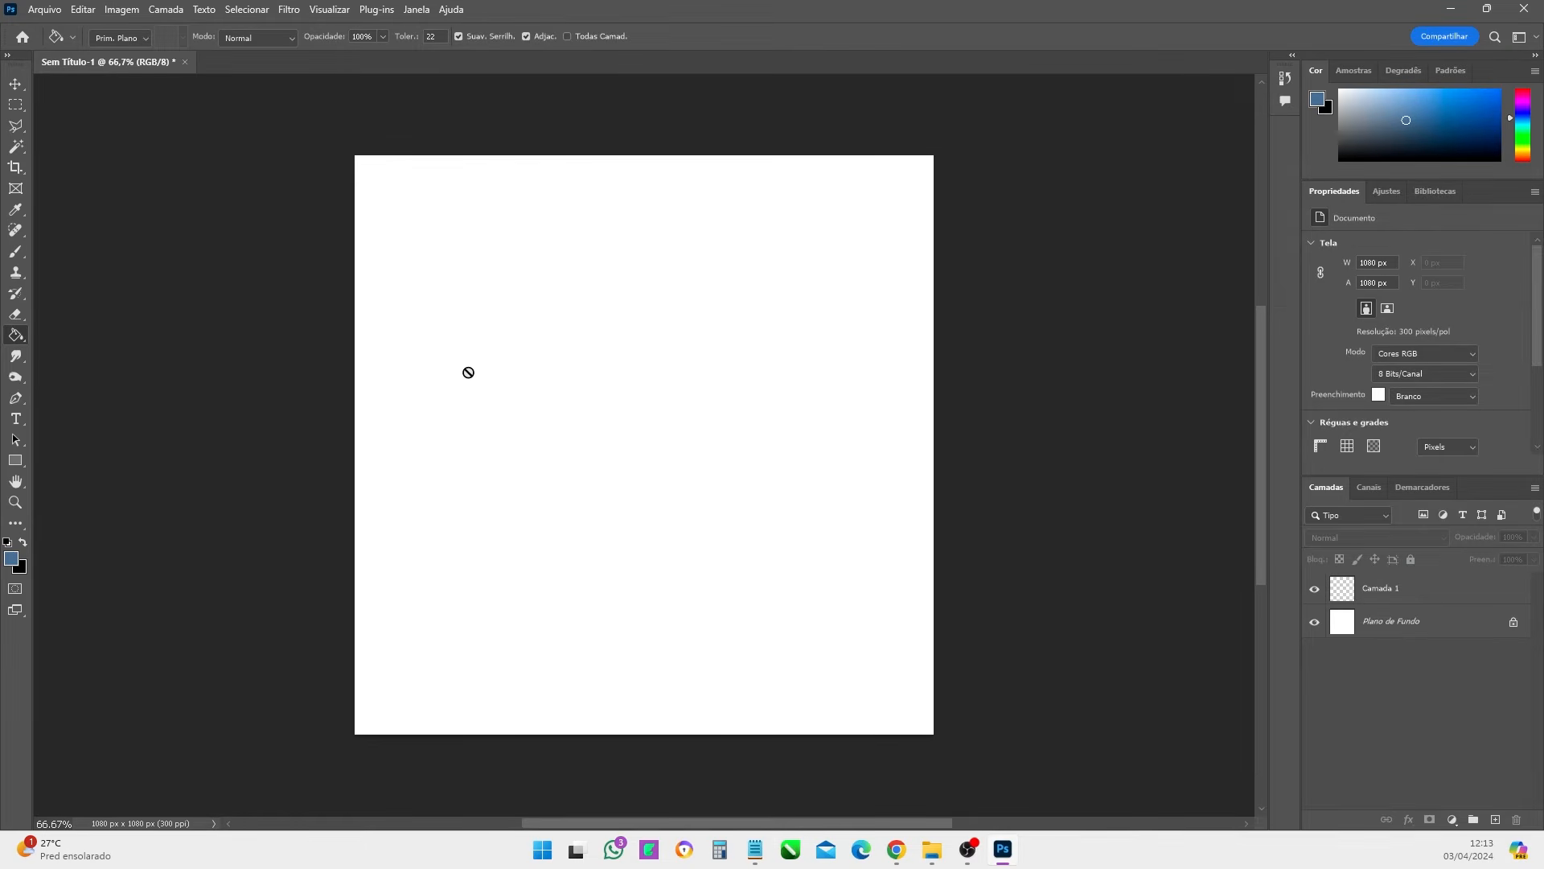
pyautogui.click(1405, 595)
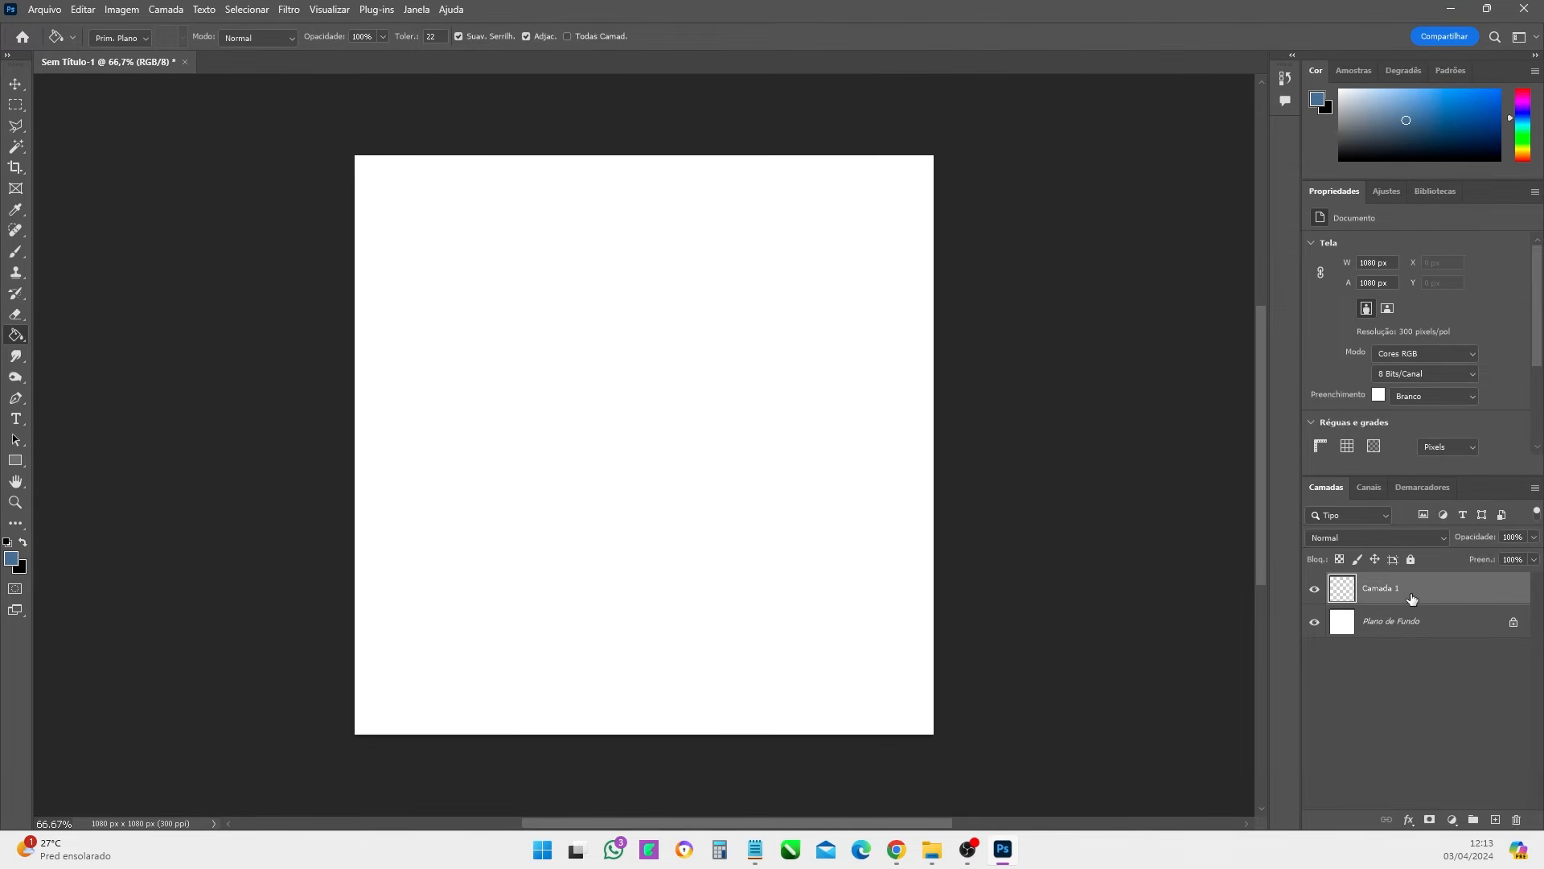
pyautogui.click(548, 594)
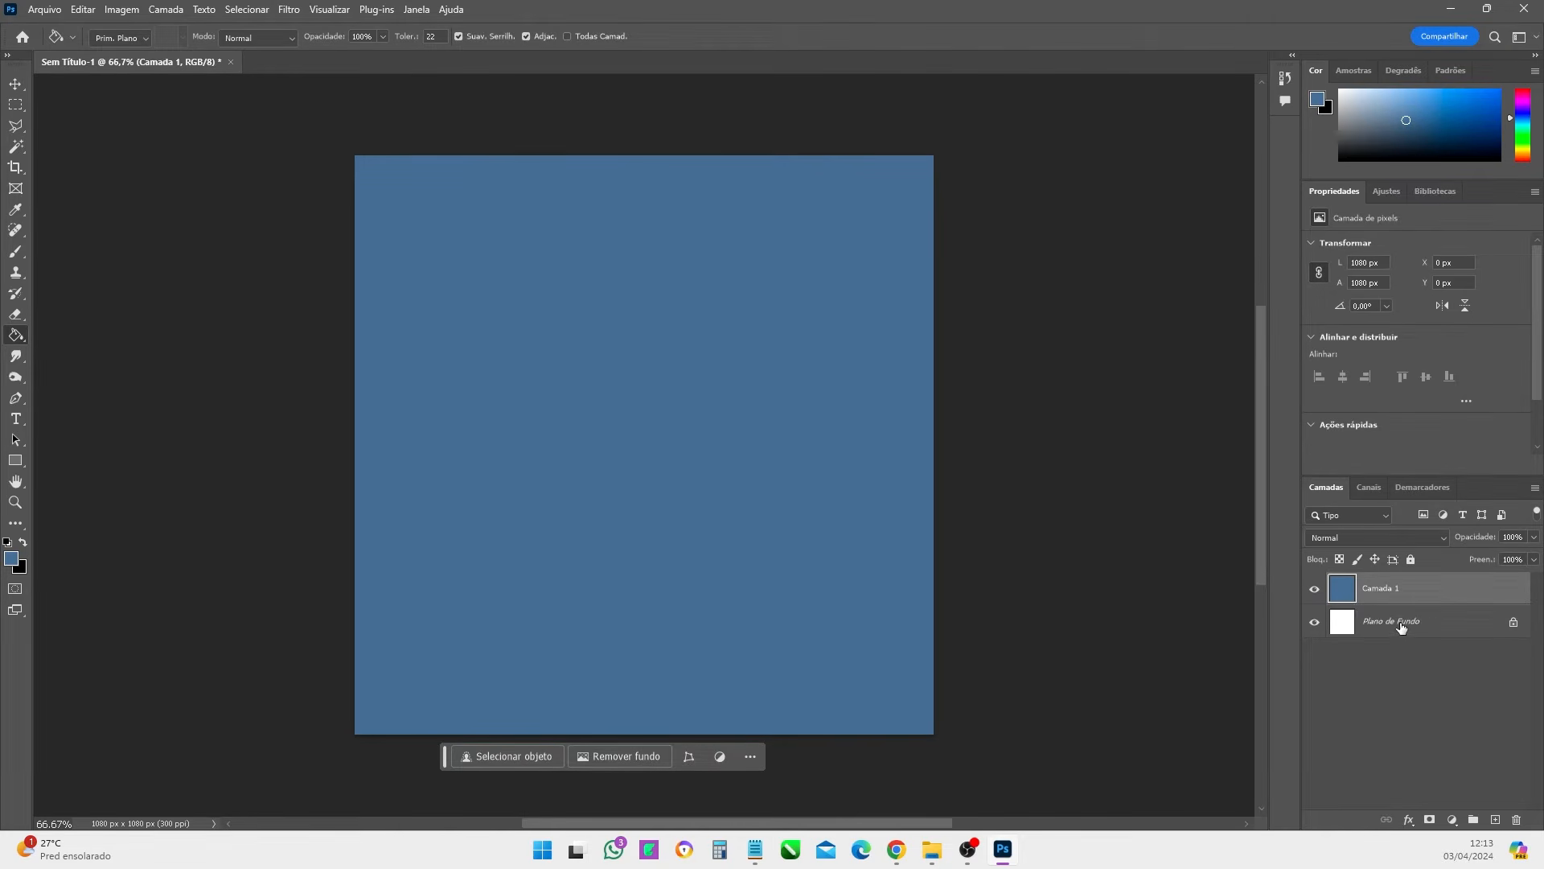
# - Try moving the blue layer toward the canvas's upper-left corner, and return it so it covers the whole canvas
pyautogui.click(16, 85)
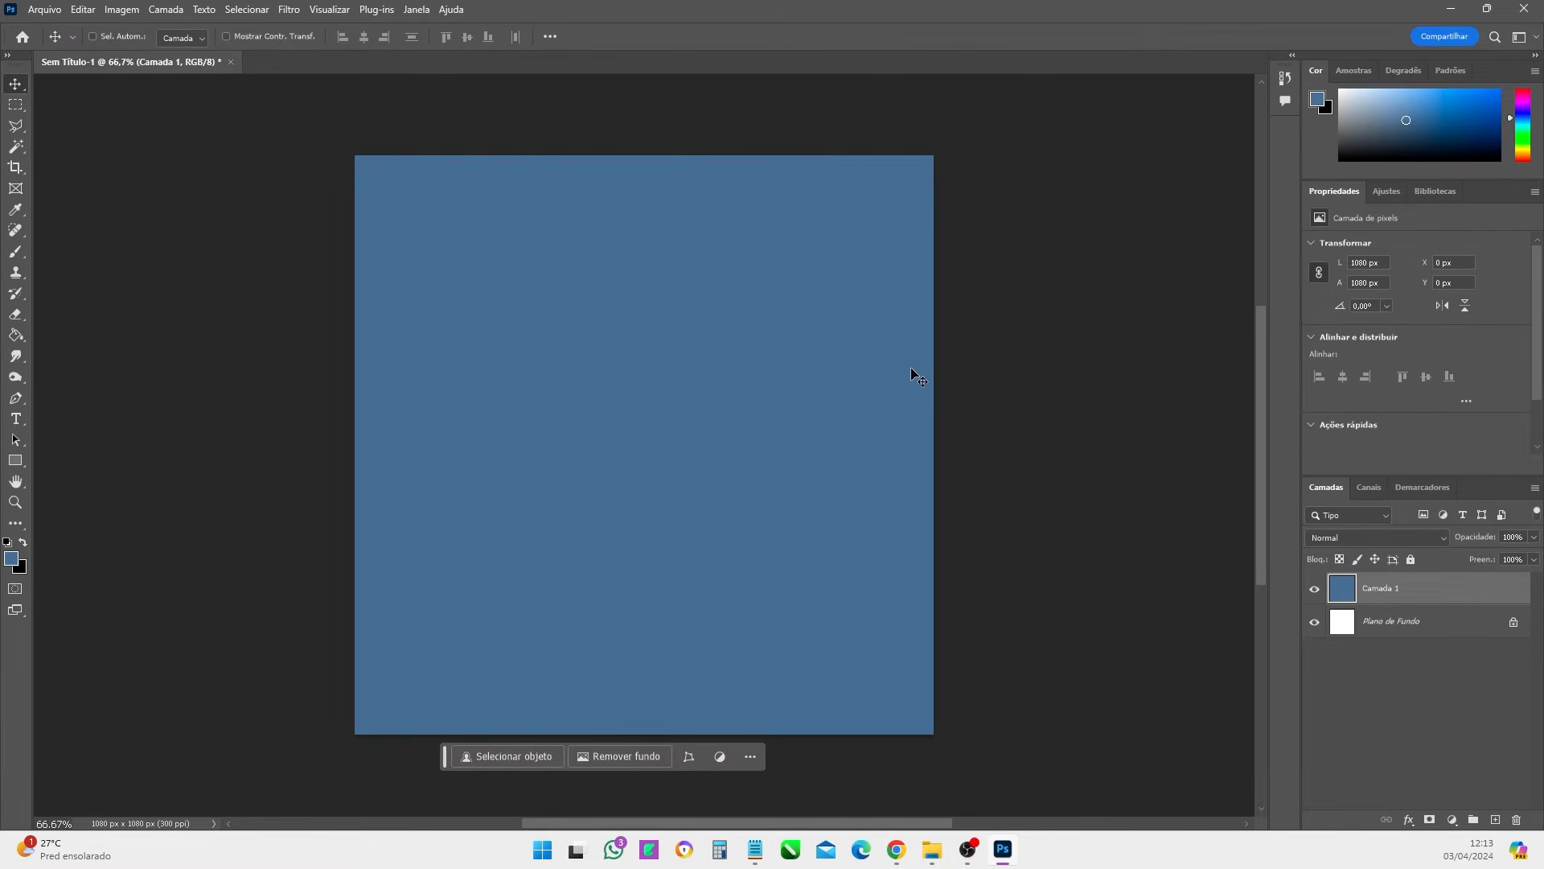
pyautogui.moveTo(908, 363); pyautogui.dragTo(605, 195)
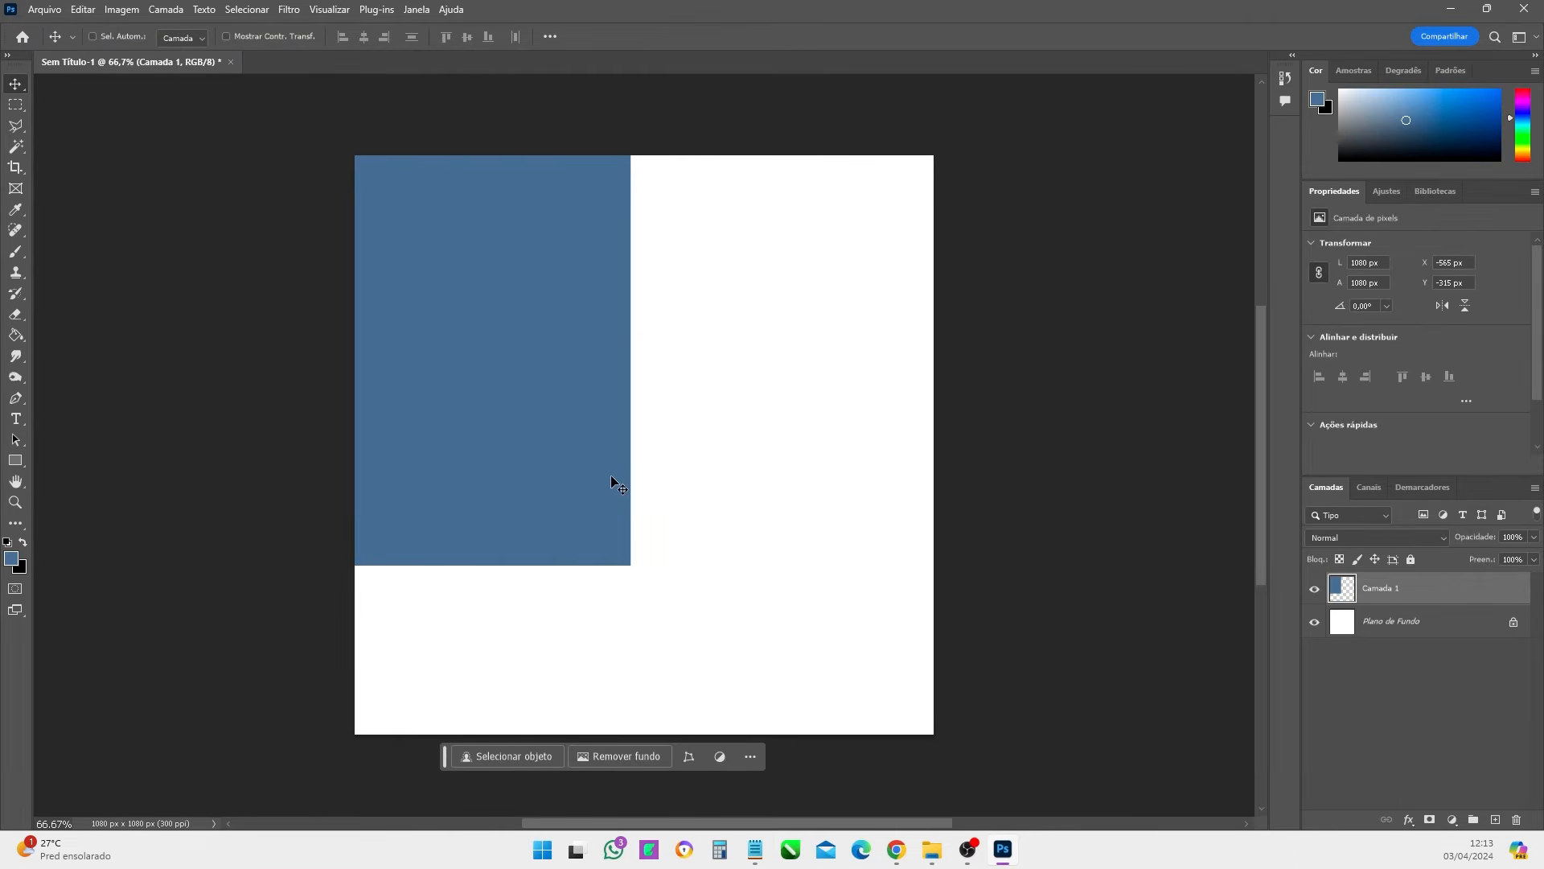
pyautogui.moveTo(611, 478); pyautogui.dragTo(858, 641)
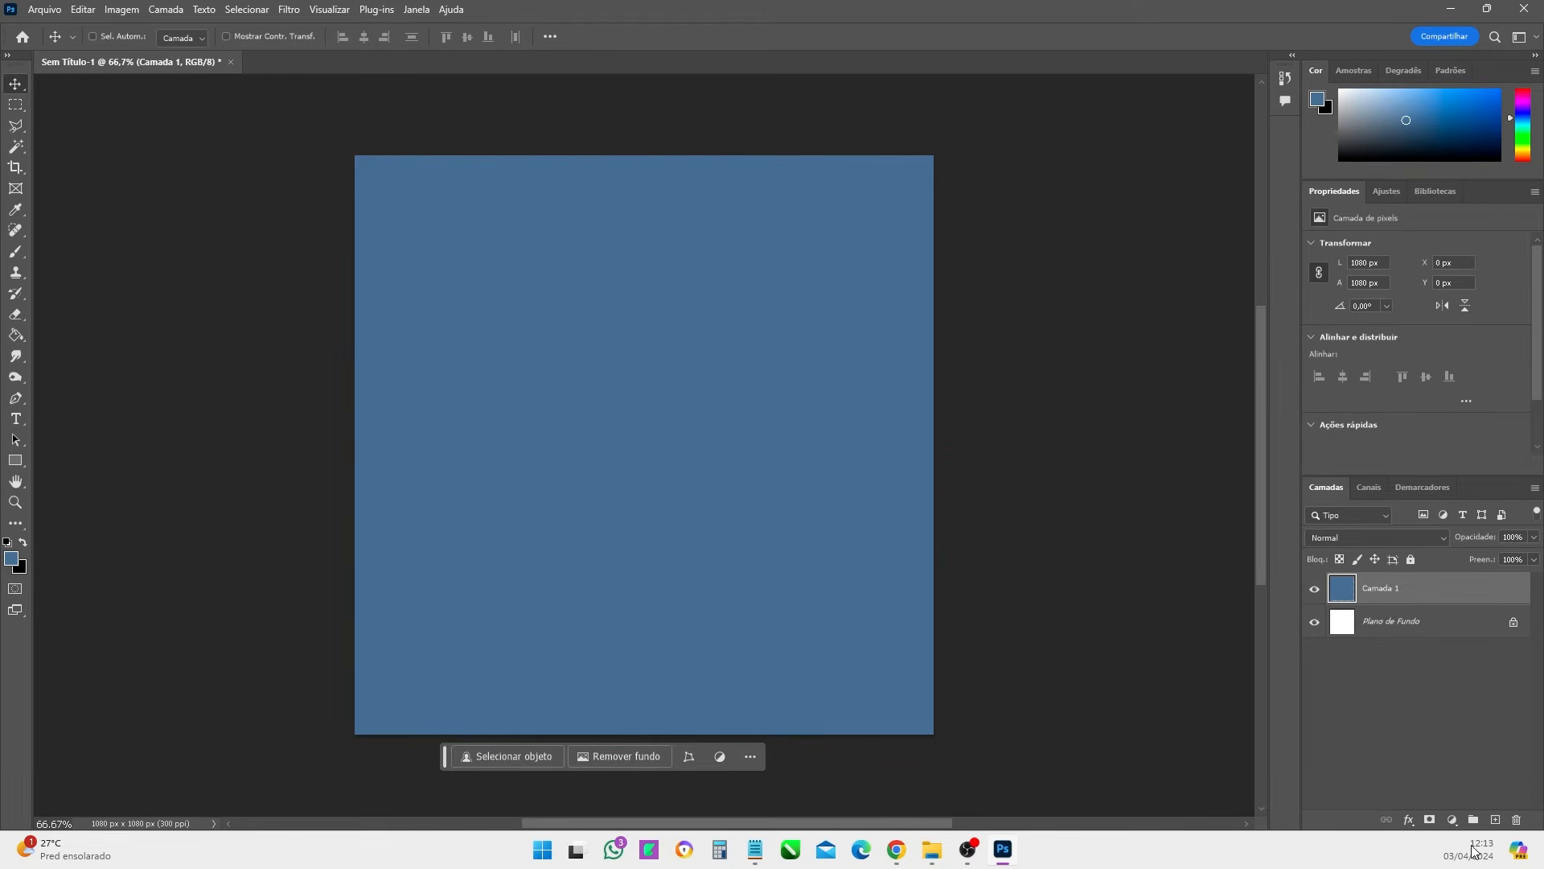
# - Add another layer above the blue one, choose bright yellow as the foreground color, and fill the new layer with it
pyautogui.click(1495, 818)
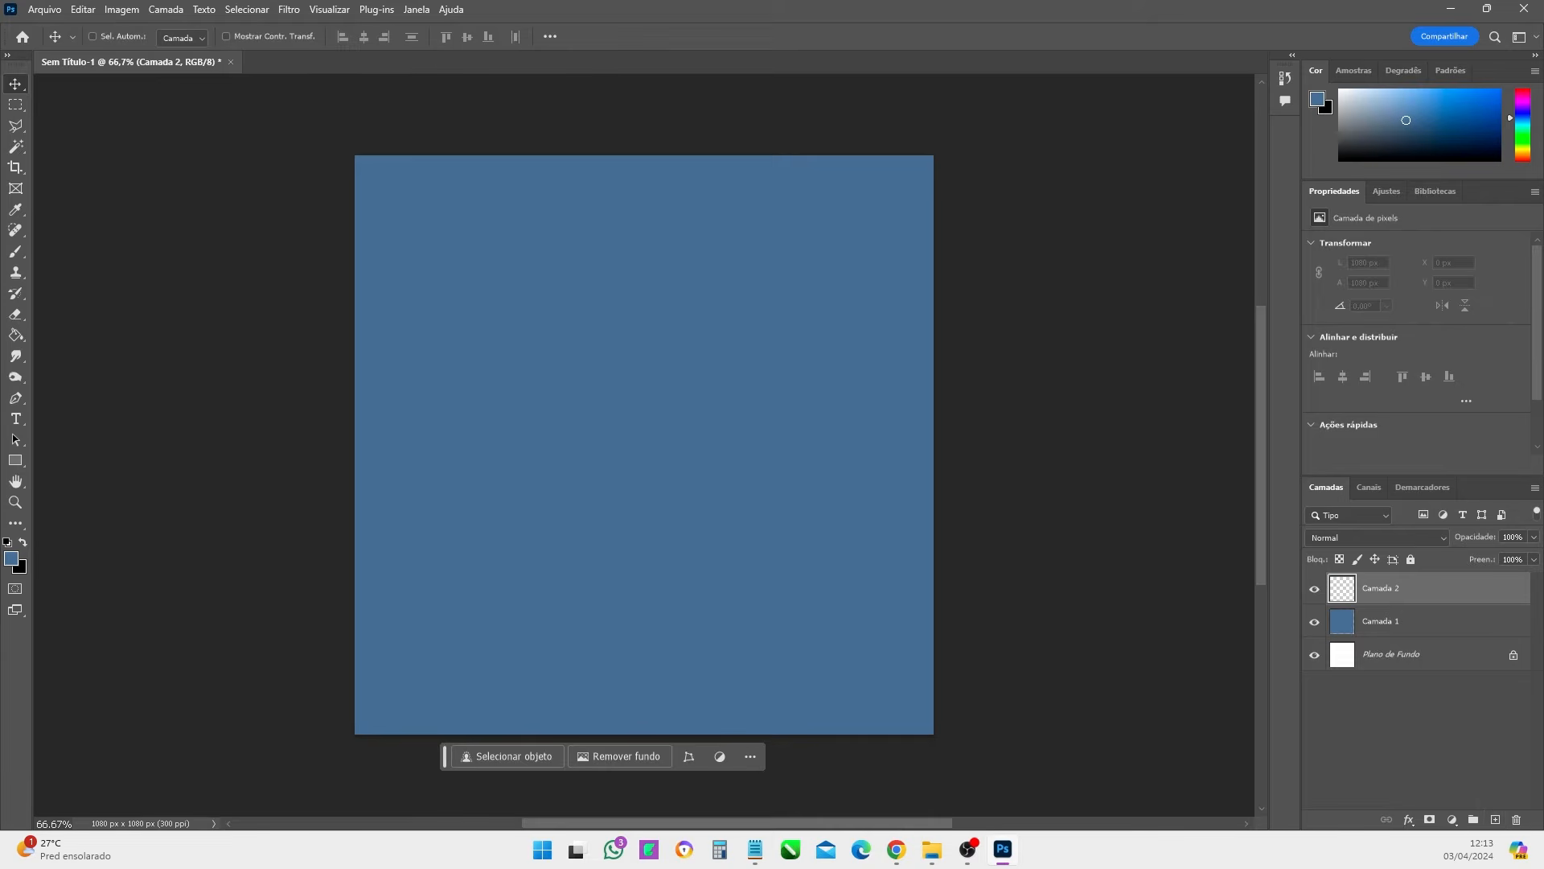
pyautogui.click(11, 558)
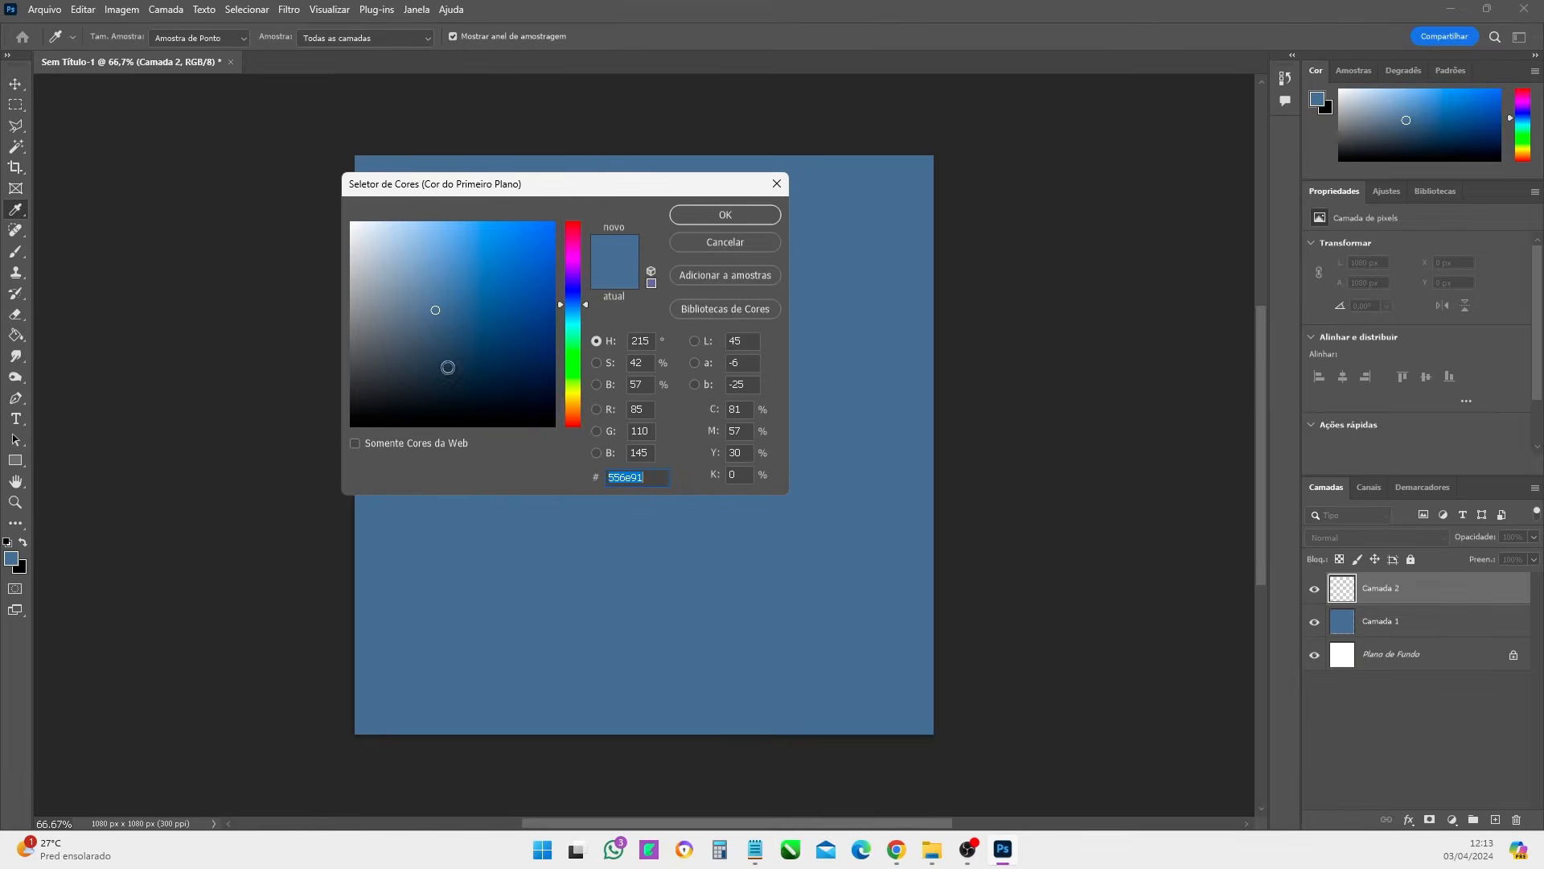
pyautogui.click(573, 391)
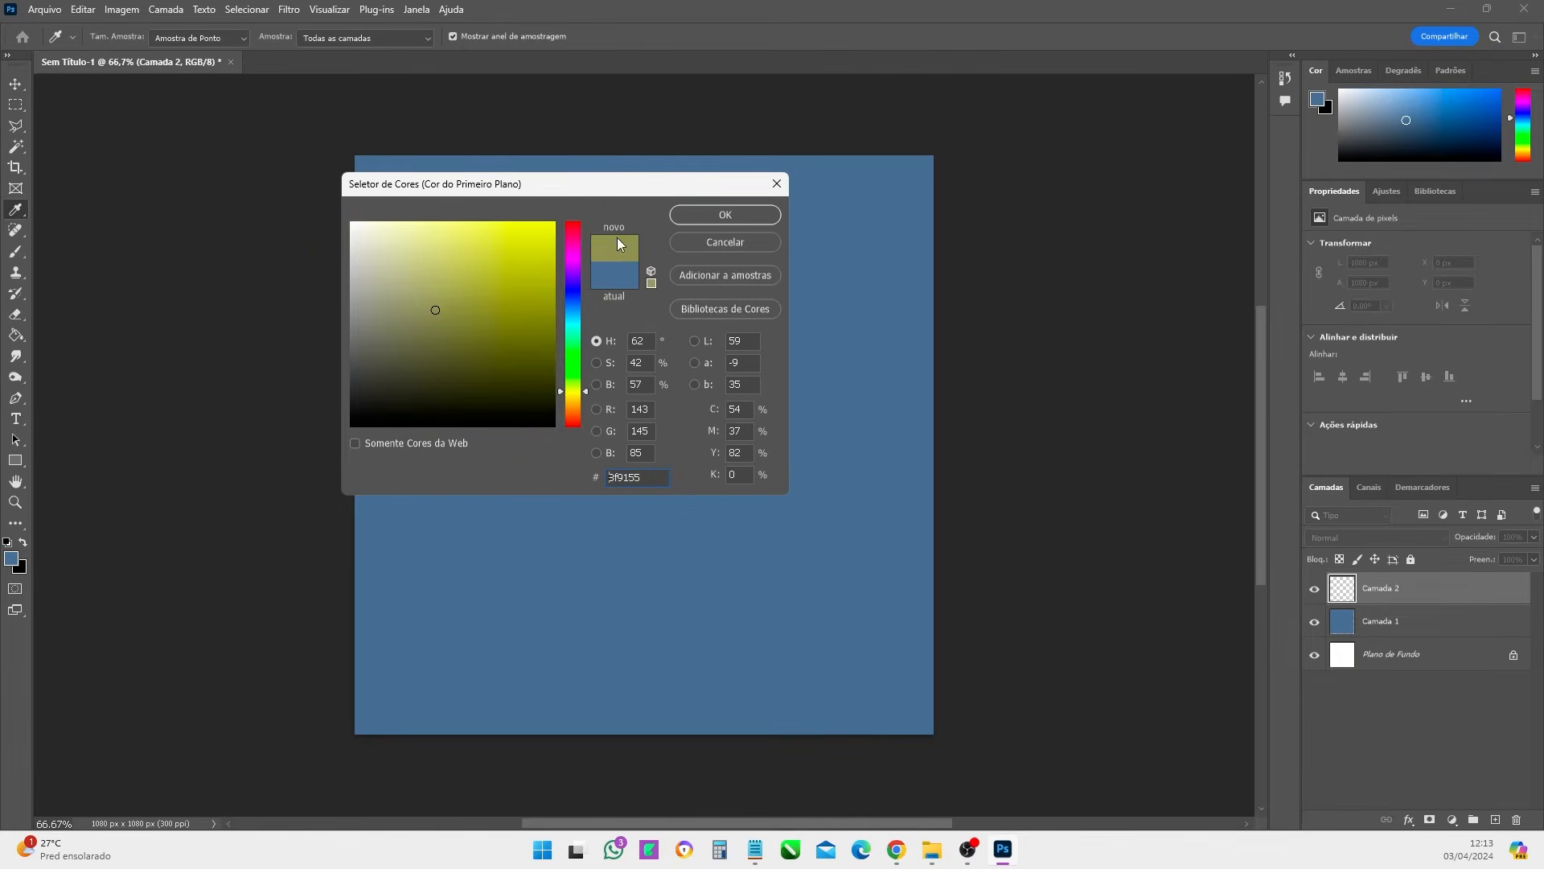
pyautogui.click(695, 215)
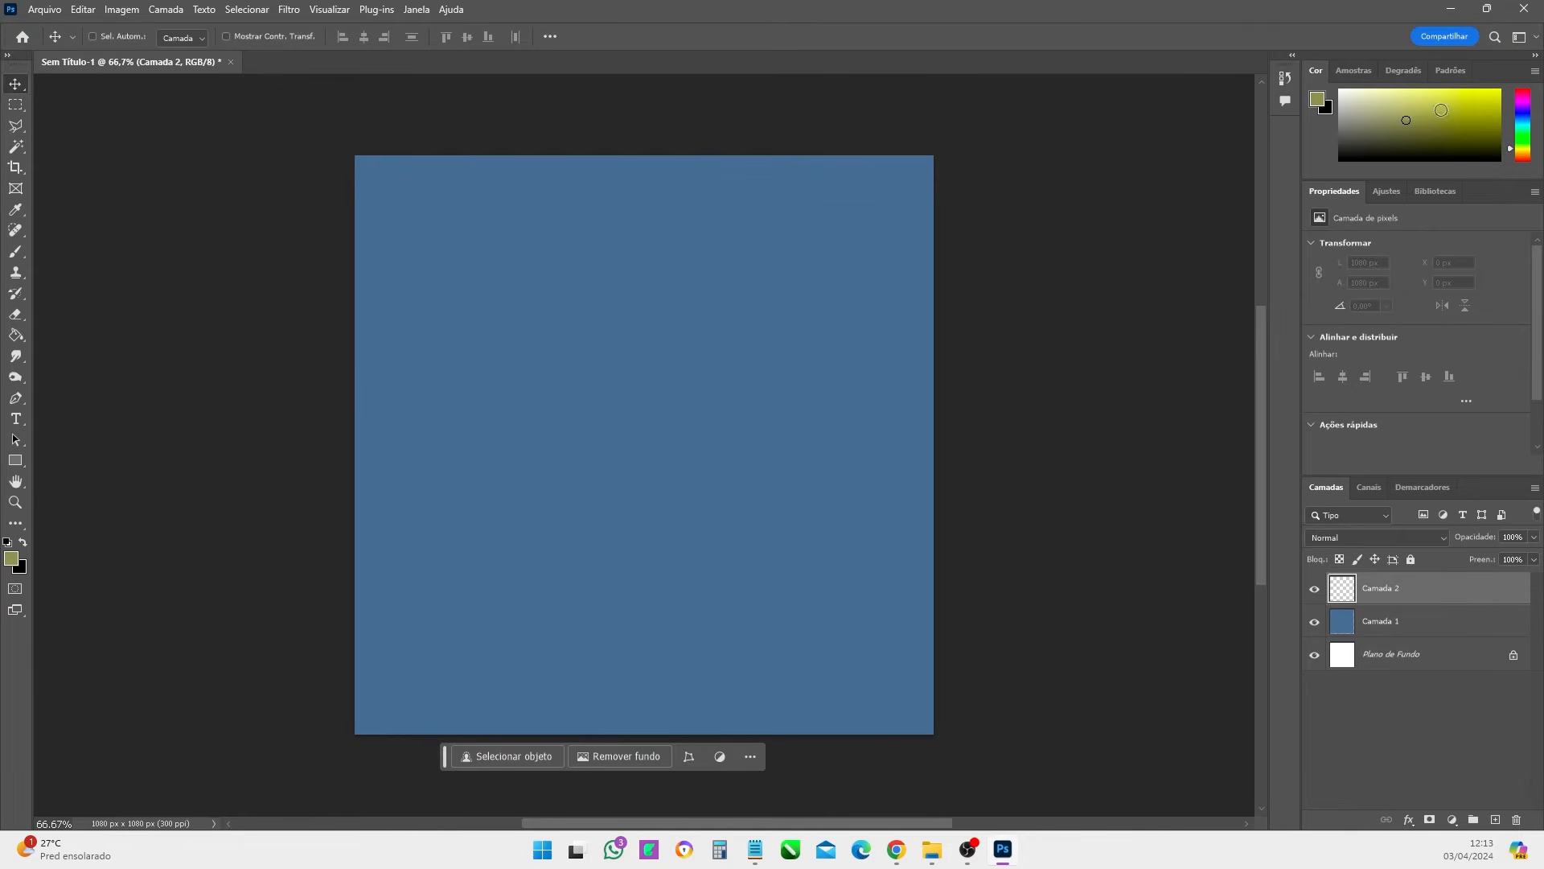
pyautogui.moveTo(1441, 110); pyautogui.dragTo(1500, 90)
pyautogui.click(23, 333)
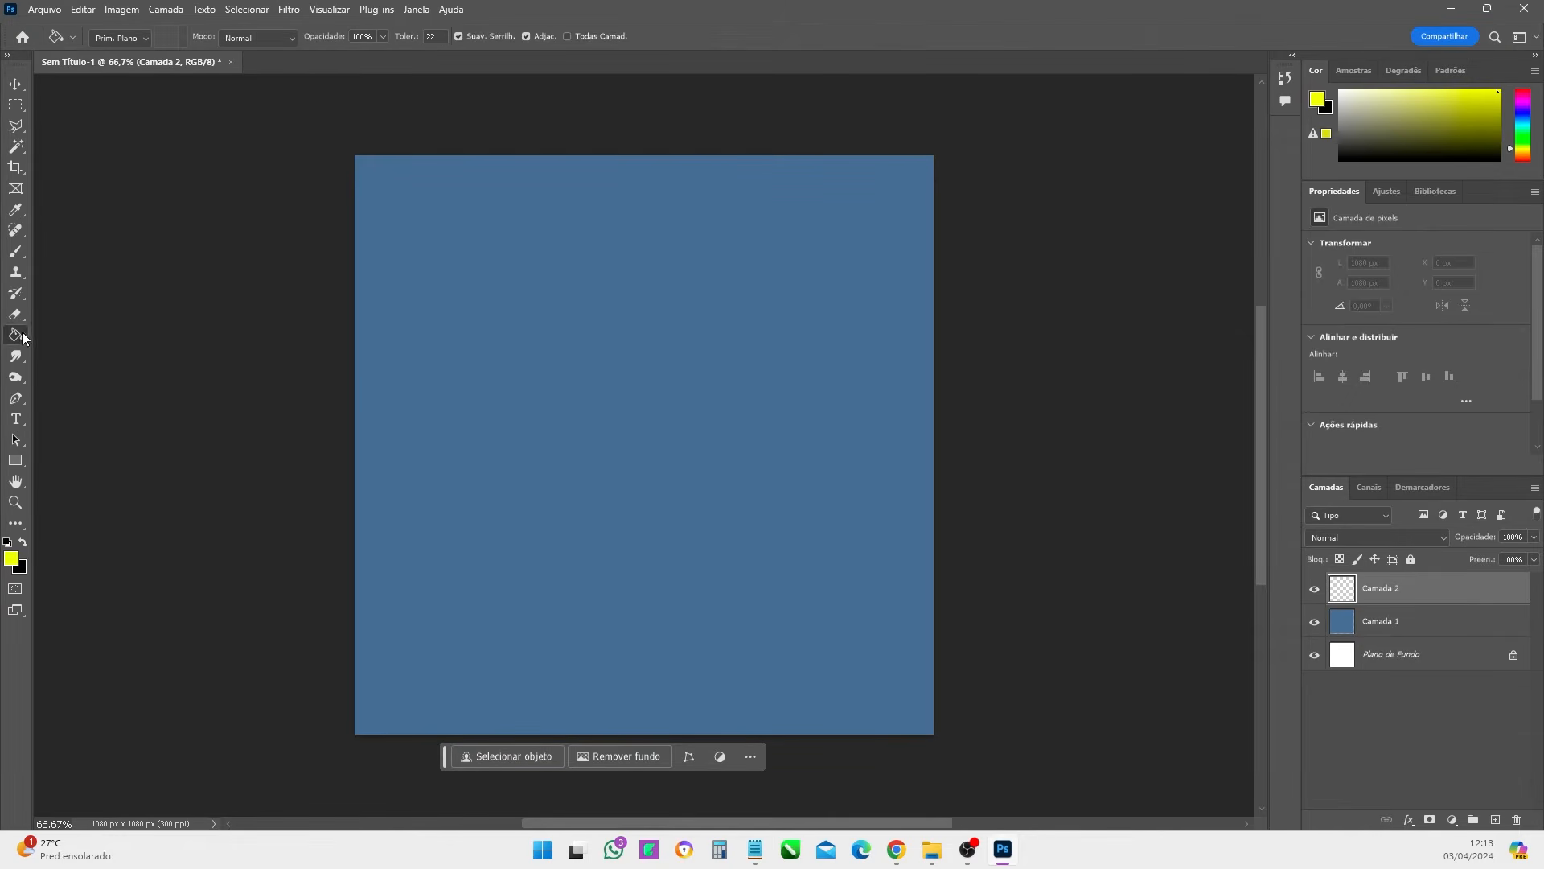
pyautogui.click(529, 308)
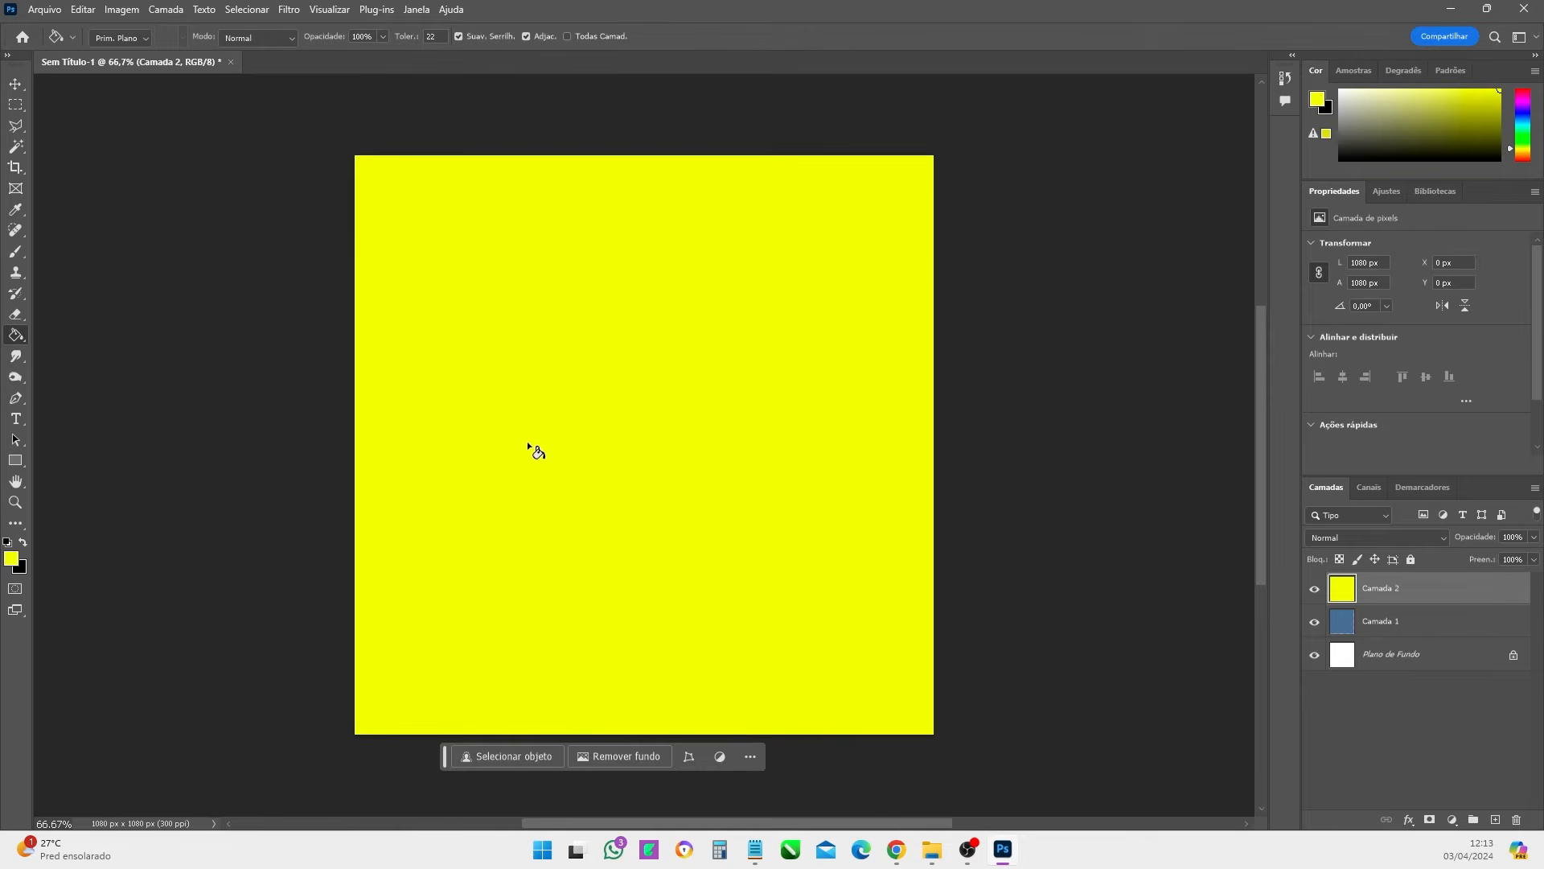
# - Move the yellow layer to about X -381, Y -540 px and the blue layer to about X 114, Y -276 px
pyautogui.click(15, 84)
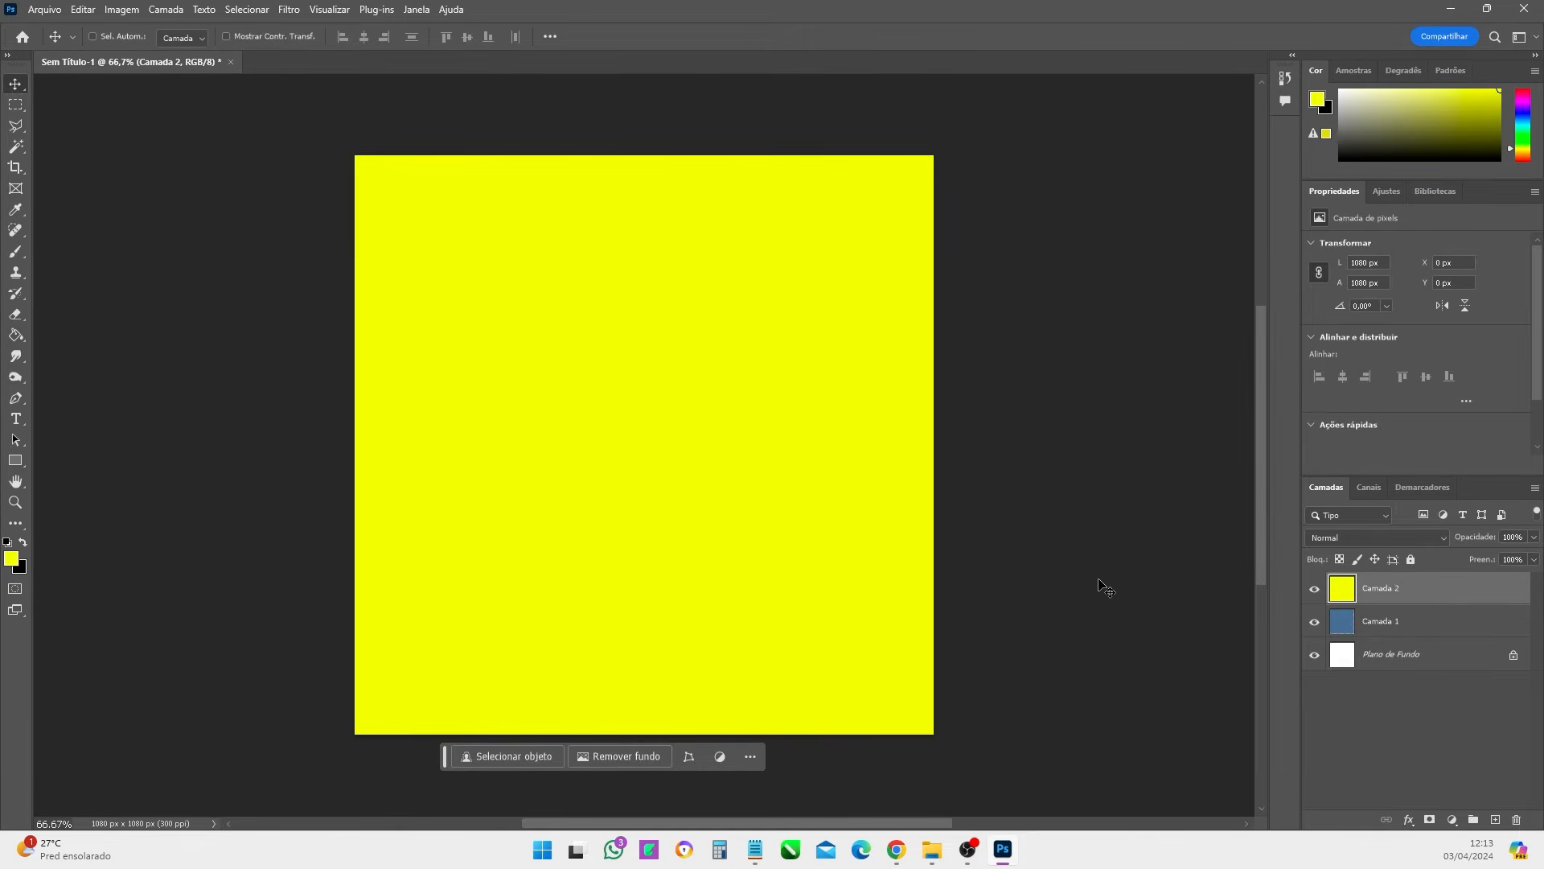
pyautogui.moveTo(818, 570); pyautogui.dragTo(653, 385)
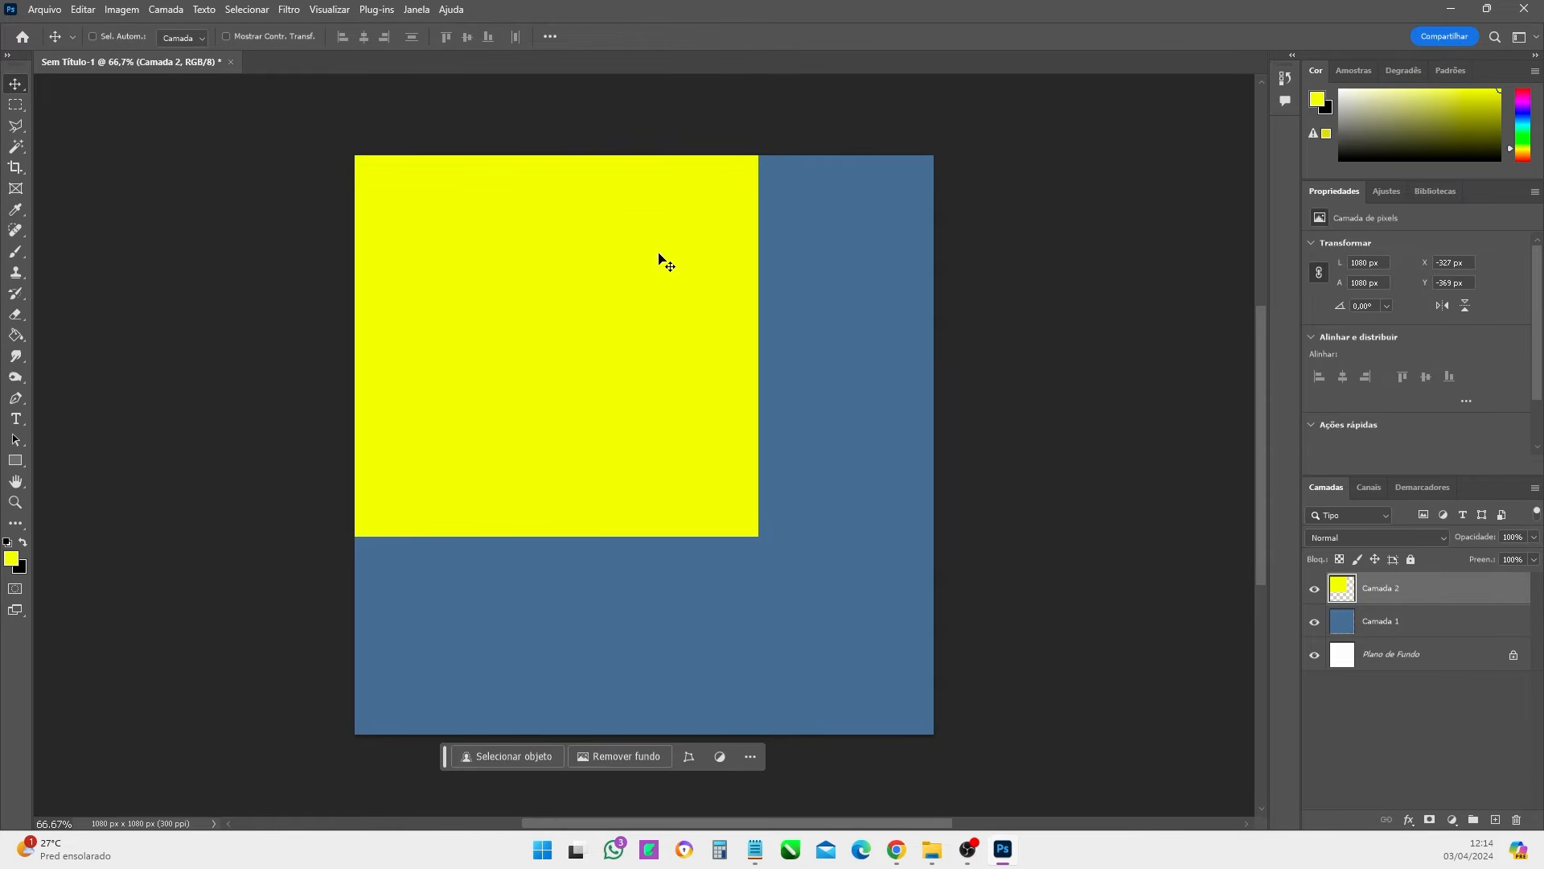
pyautogui.moveTo(847, 617); pyautogui.dragTo(818, 524)
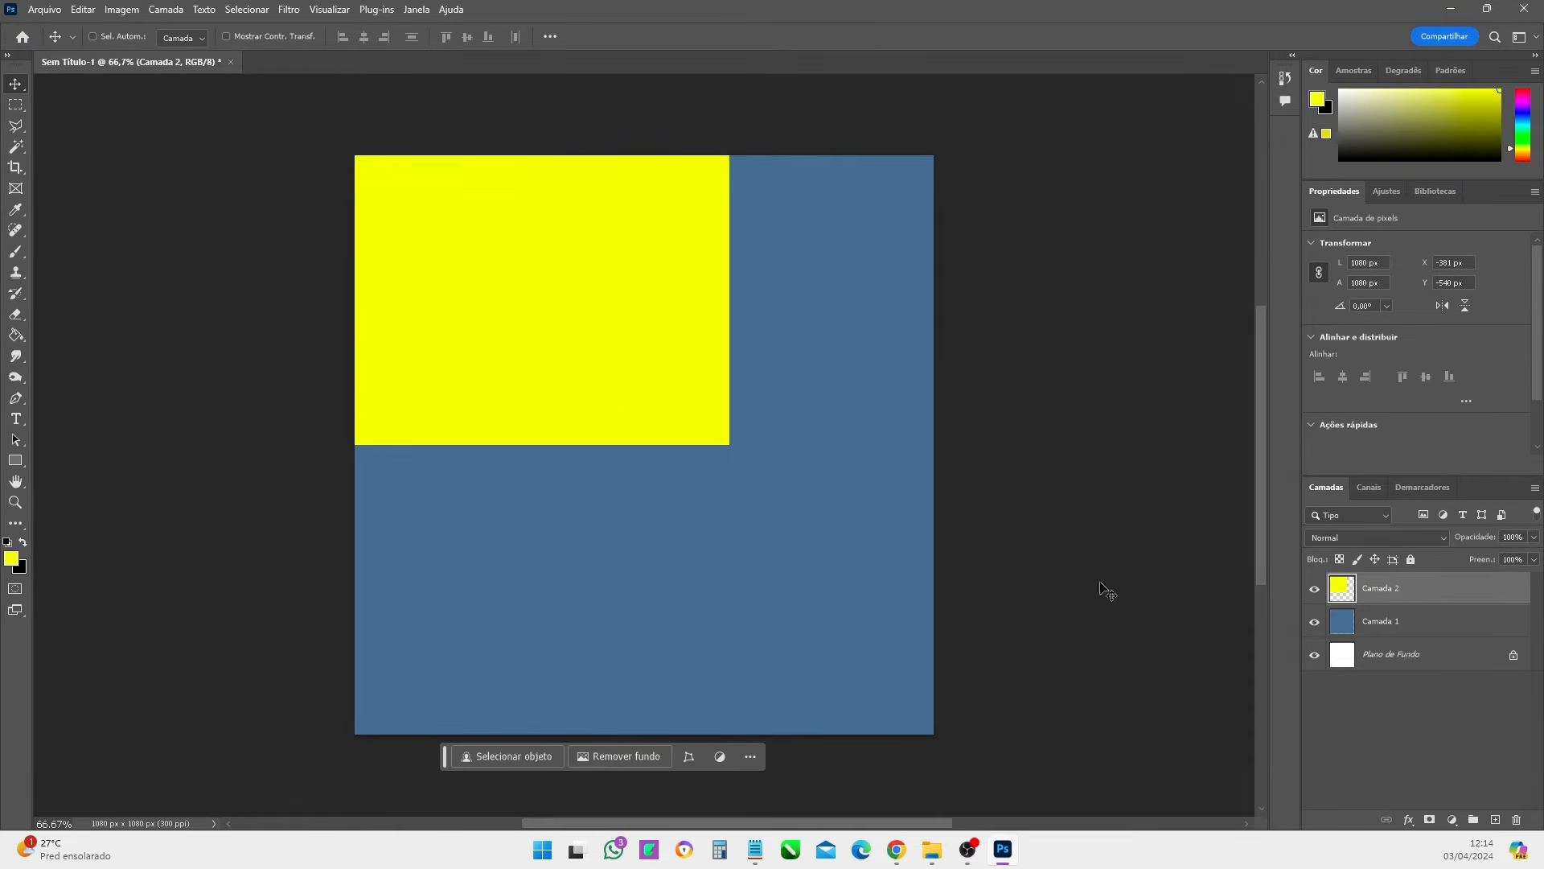
pyautogui.click(1432, 627)
pyautogui.moveTo(753, 625); pyautogui.dragTo(807, 480)
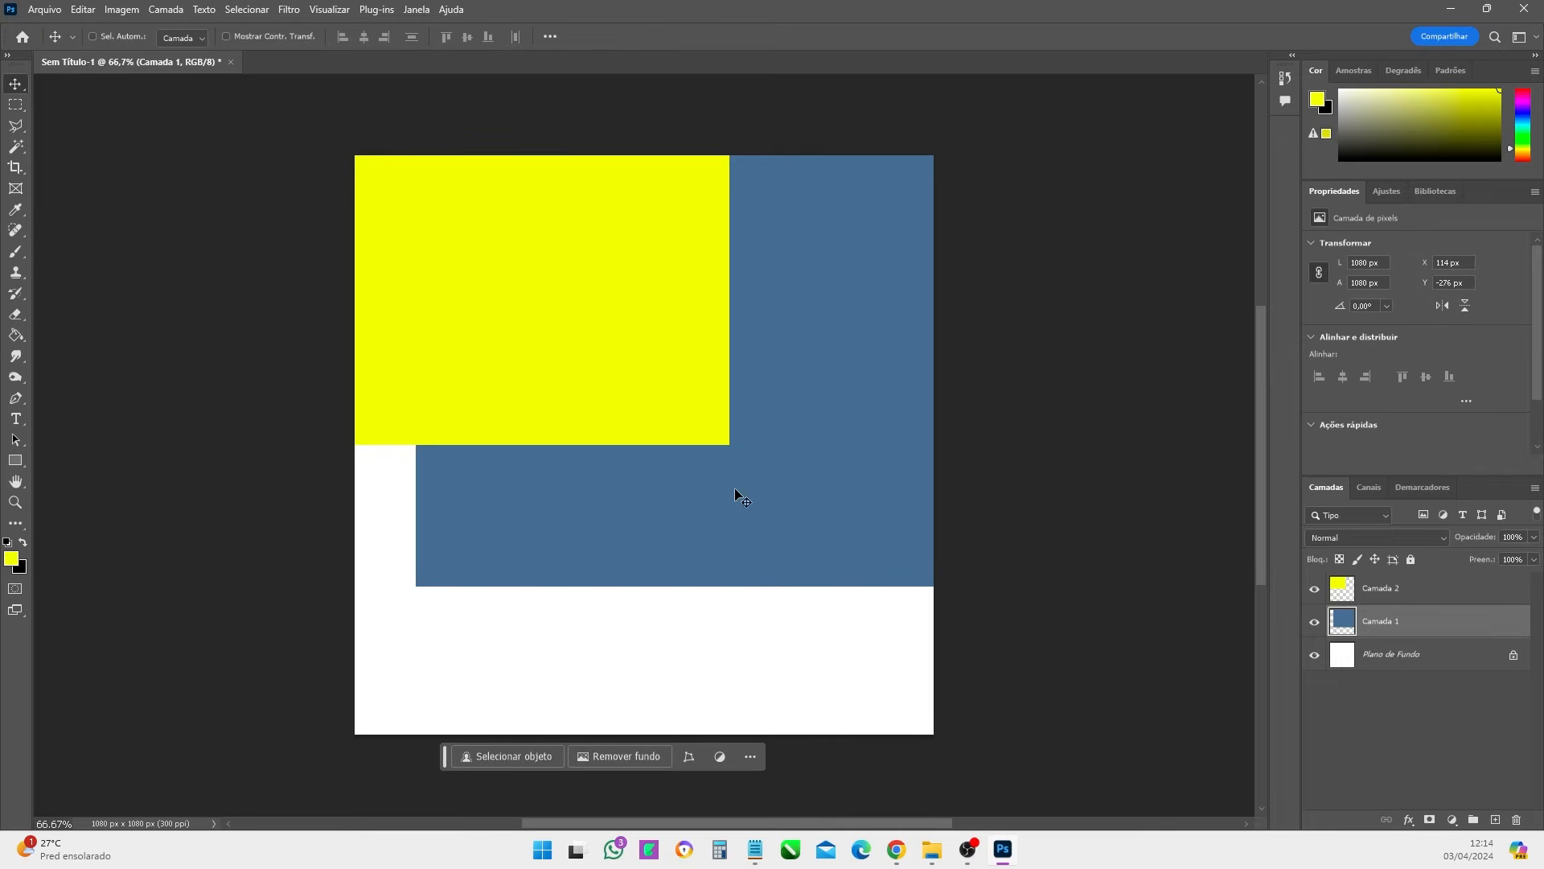
# - Try stacking the yellow layer beneath the blue one, and restore the yellow layer to the top of the stack
pyautogui.click(1414, 589)
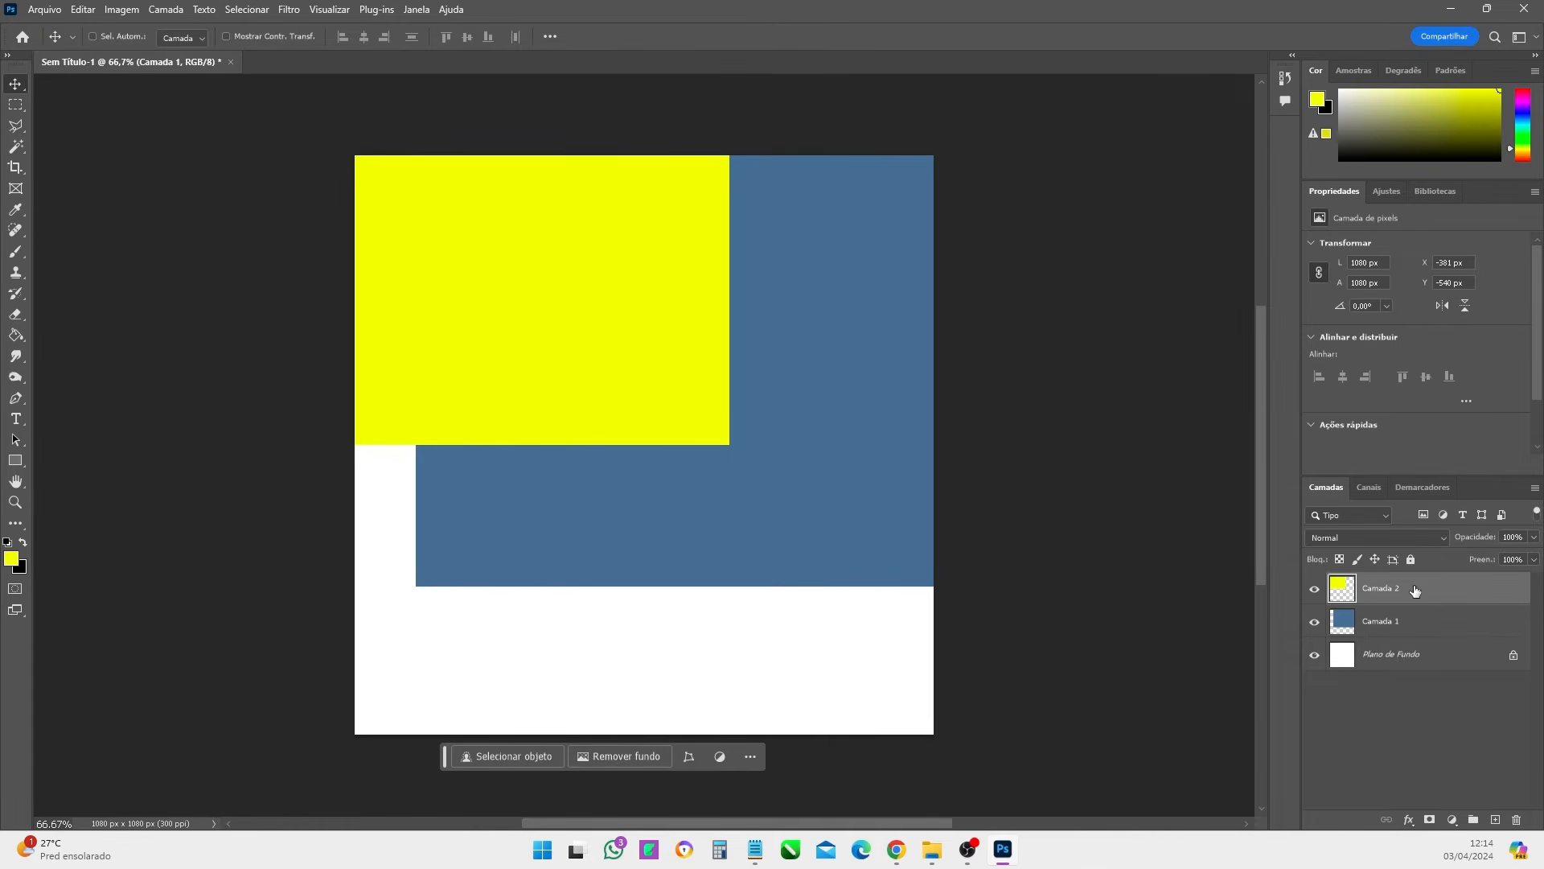
pyautogui.moveTo(1441, 588); pyautogui.dragTo(1437, 626)
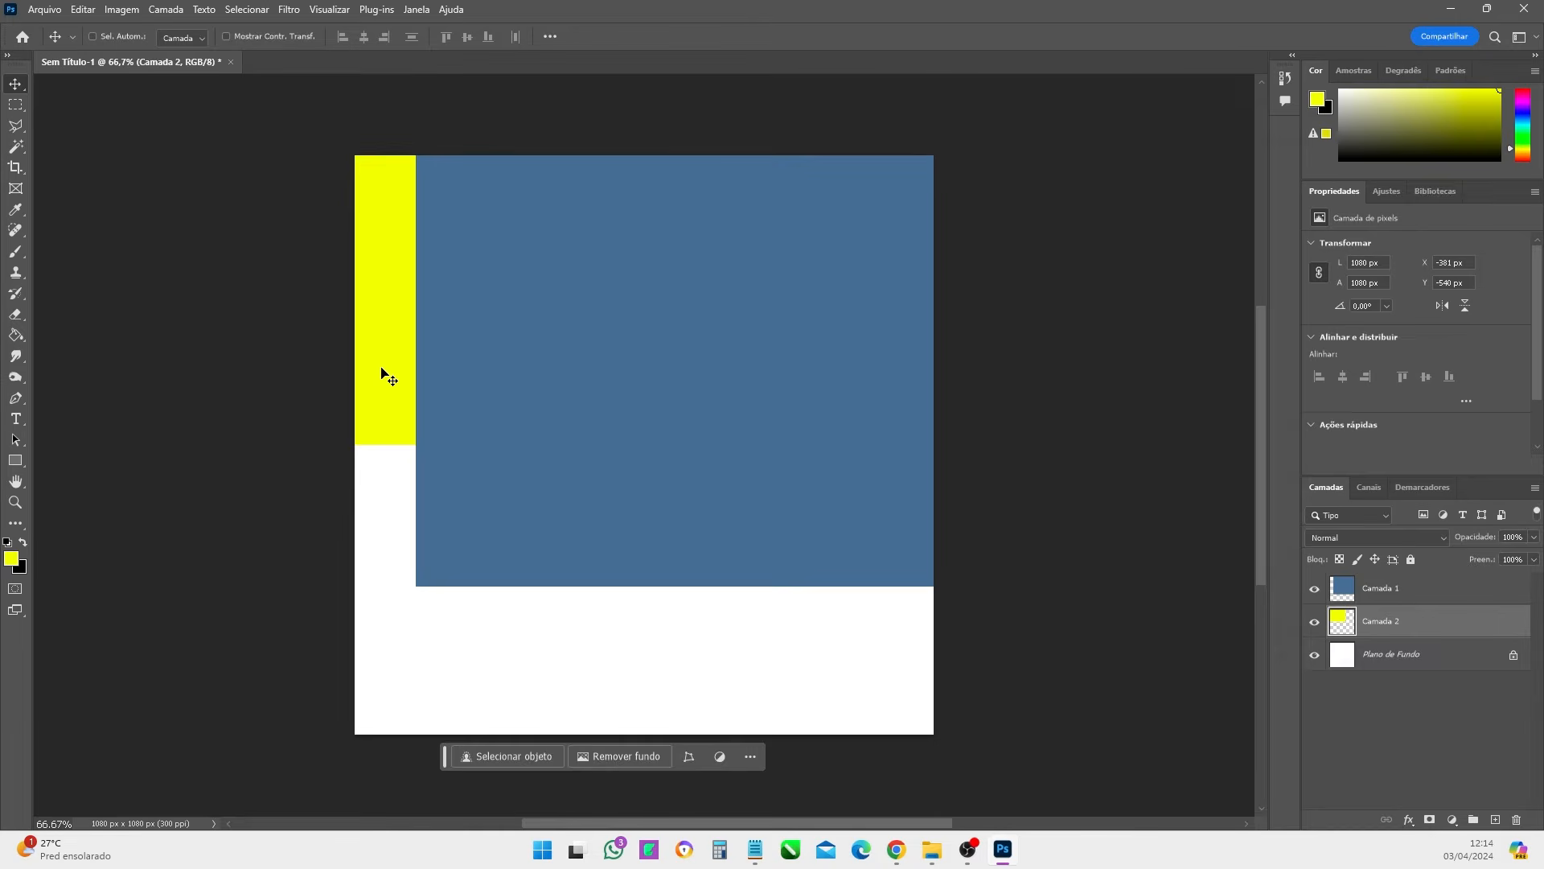
pyautogui.moveTo(1406, 599); pyautogui.dragTo(1433, 635)
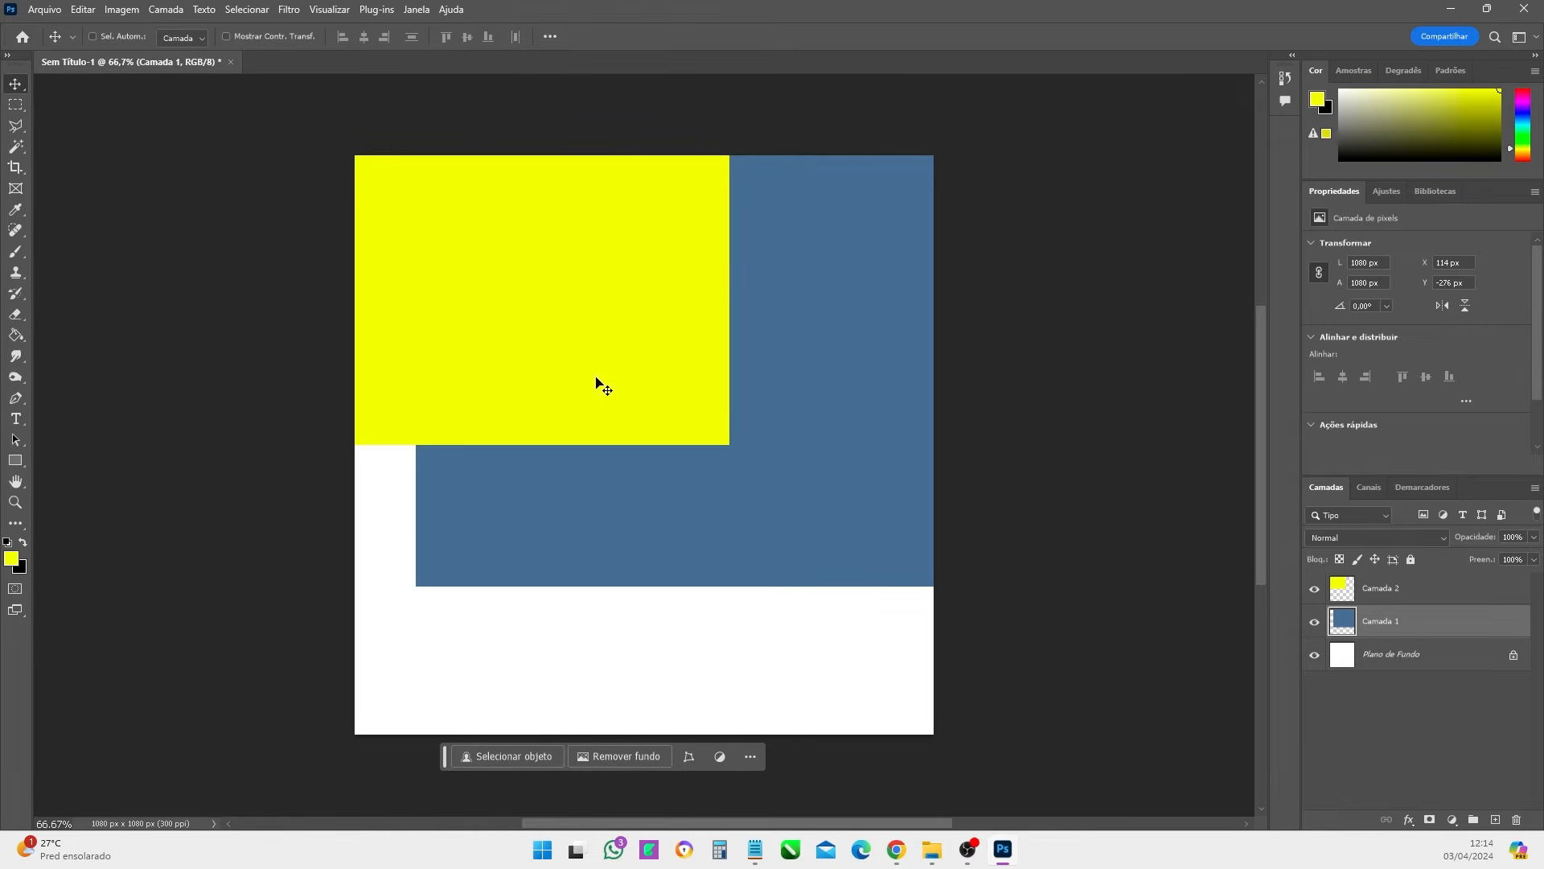
# - Delete the yellow layer
pyautogui.click(1450, 599)
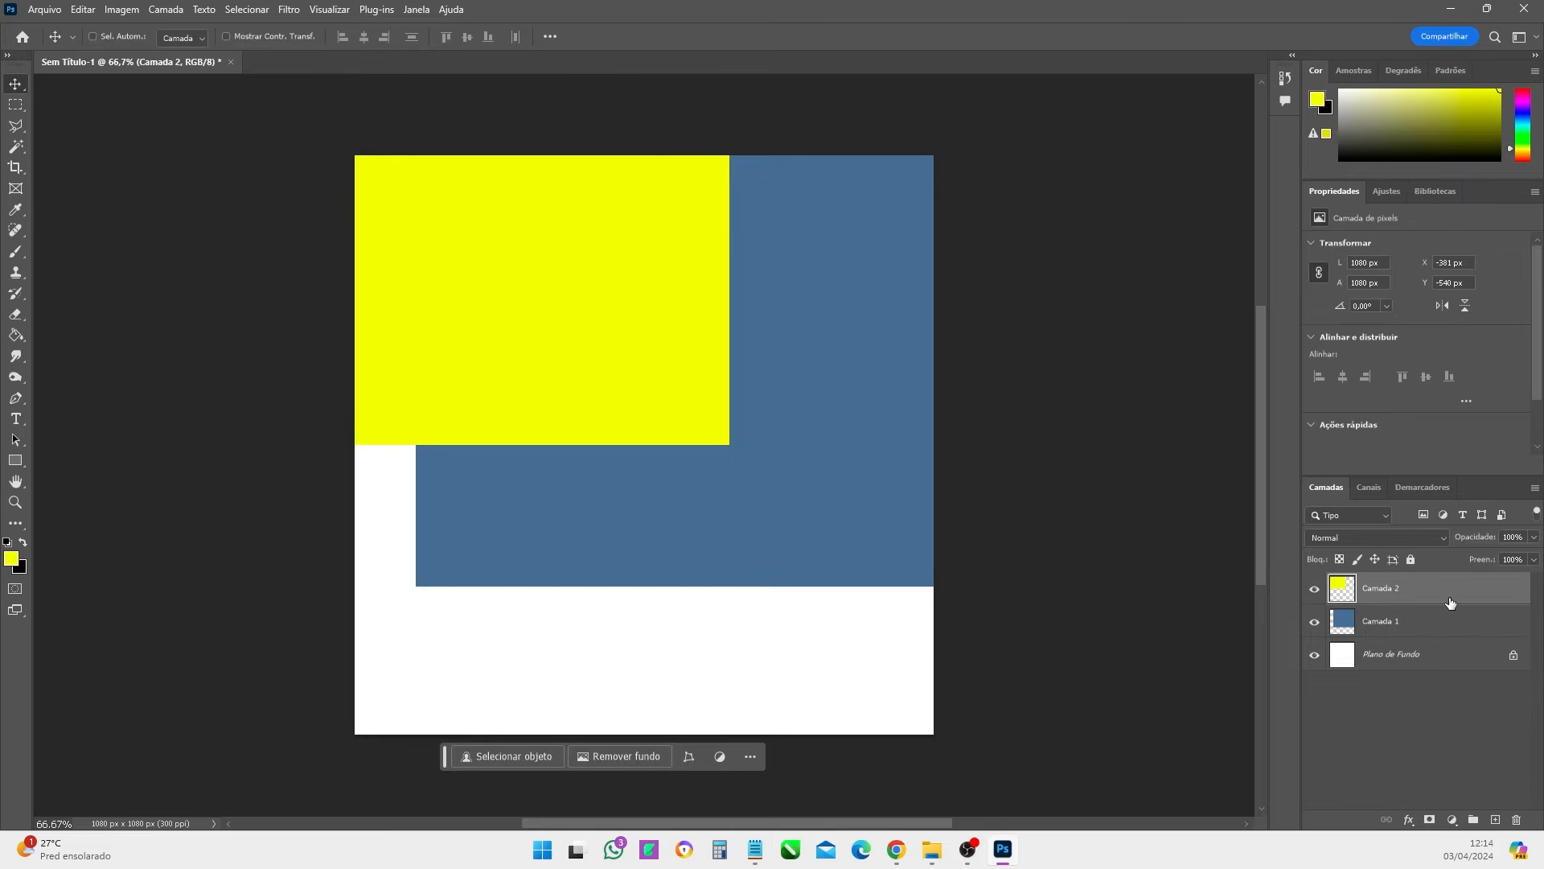
pyautogui.press('Delete')
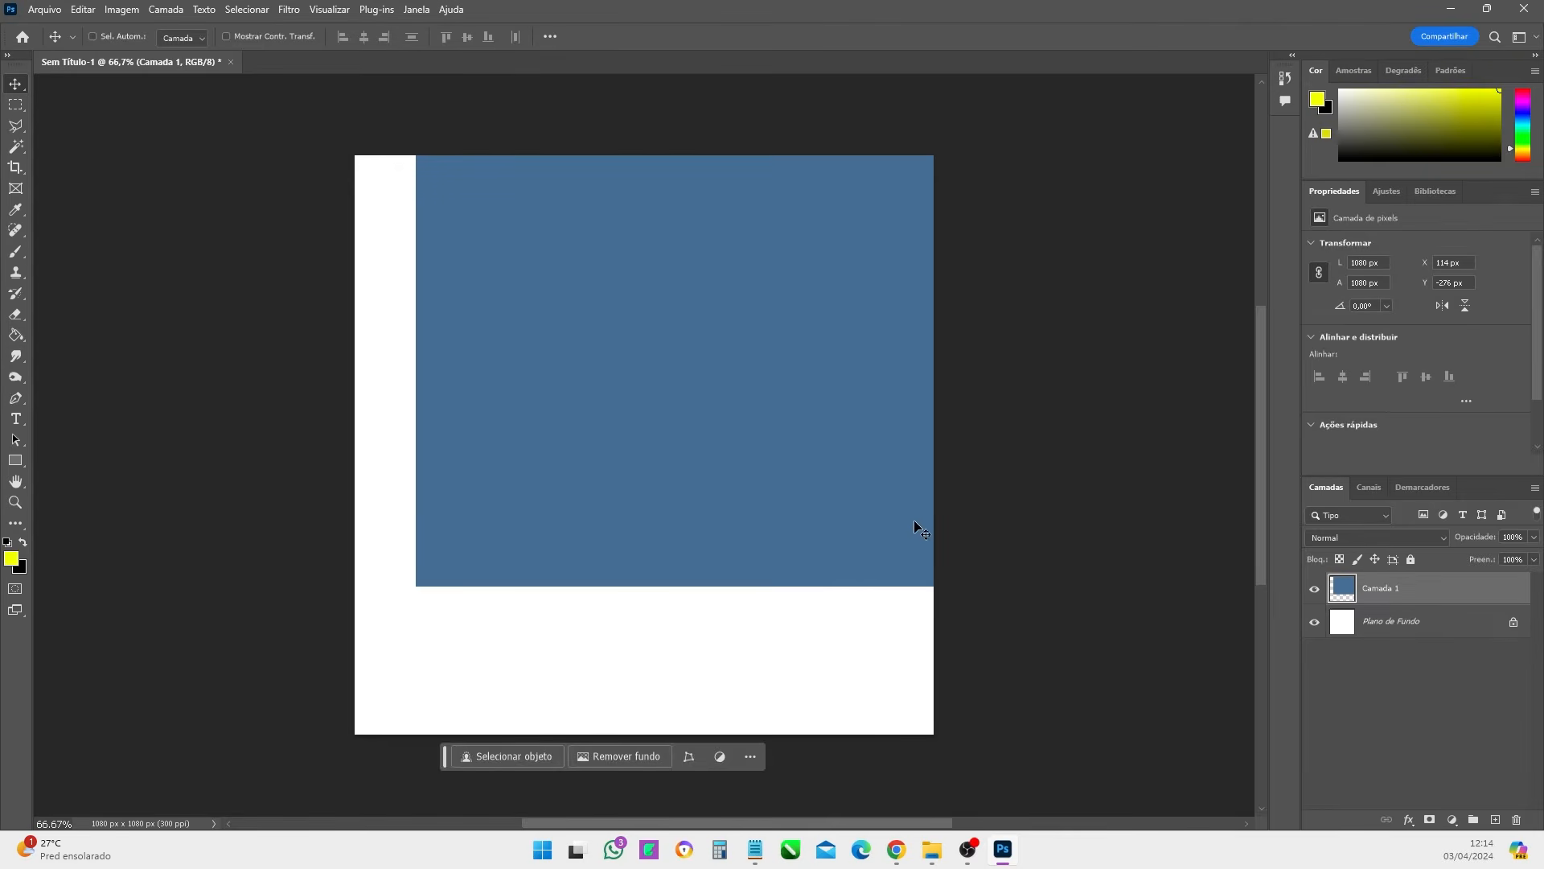
# - Move the blue layer to X 0, Y 0 px so it covers the canvas, and add a new layer above it
pyautogui.moveTo(845, 499); pyautogui.dragTo(792, 628)
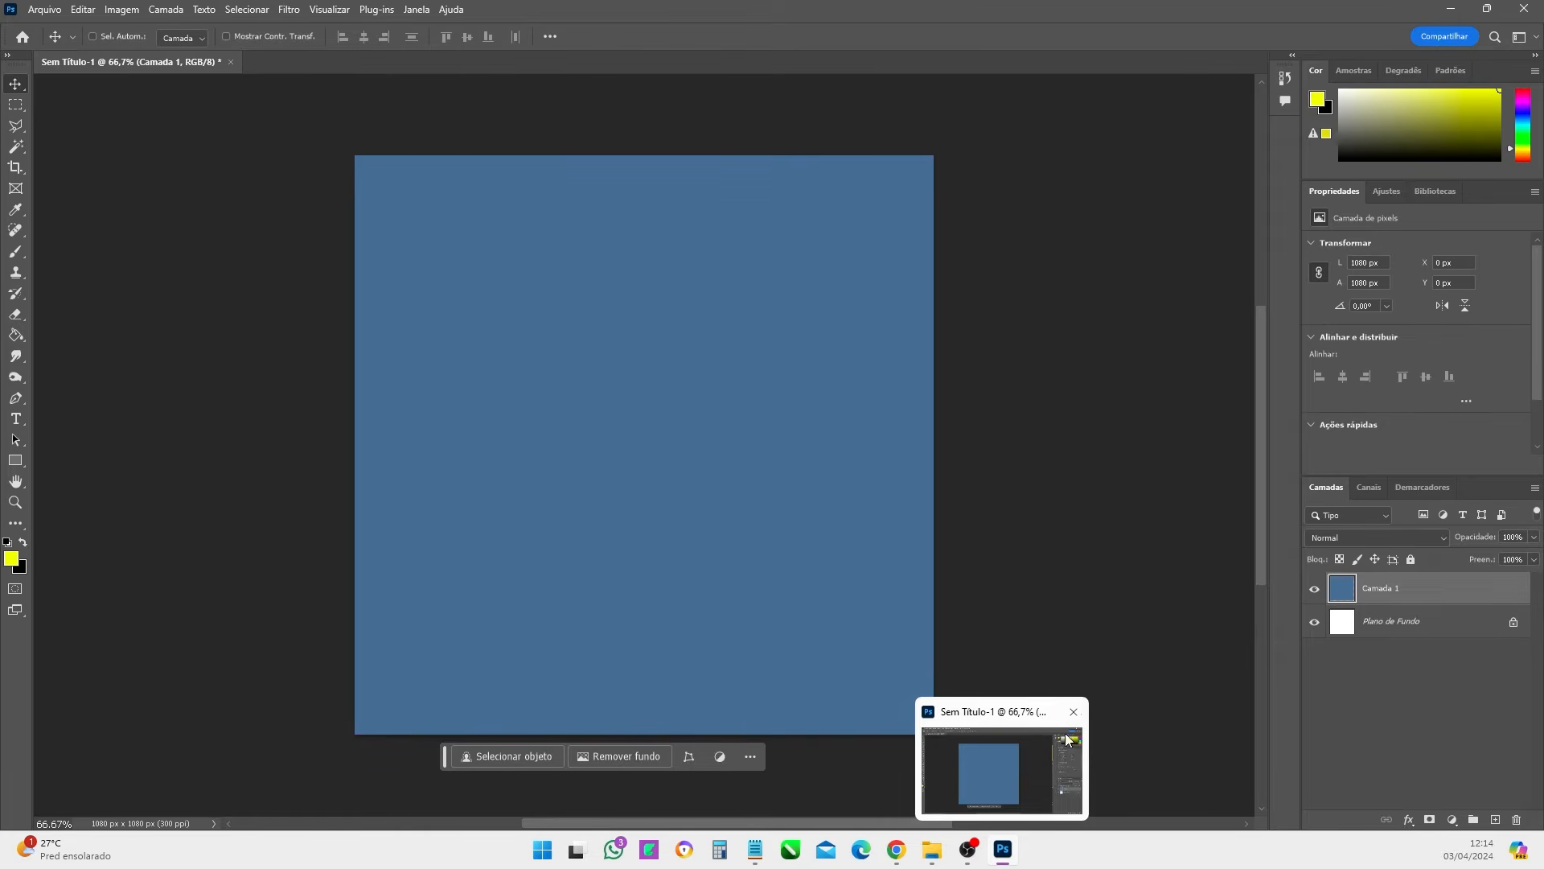
pyautogui.click(1496, 820)
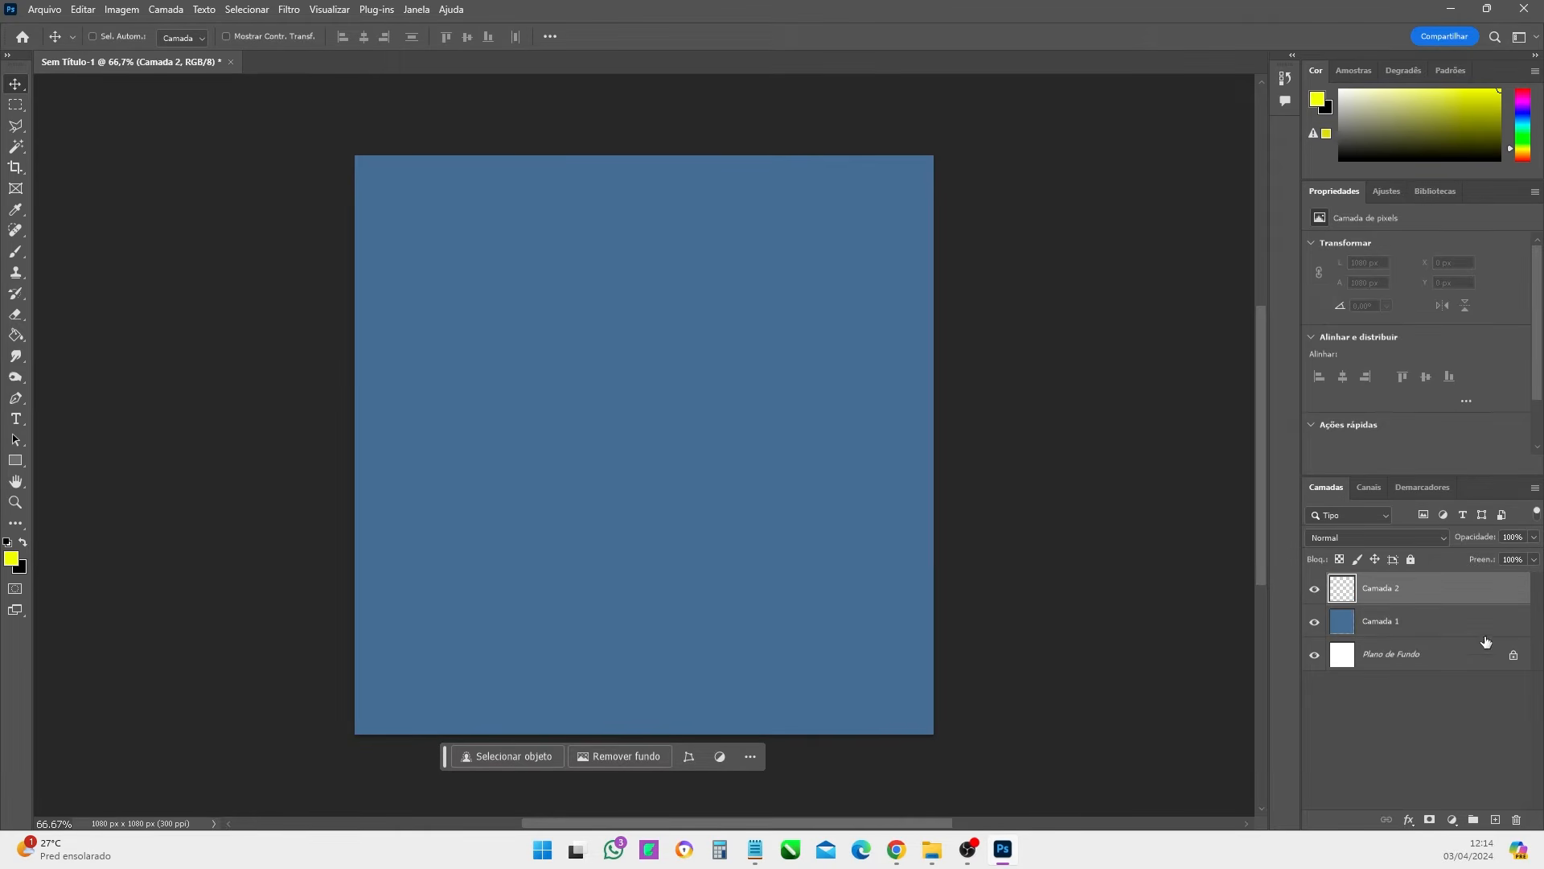
# - Try scribbling in yellow across the new layer with the Brush tool, and undo the stroke
pyautogui.click(15, 252)
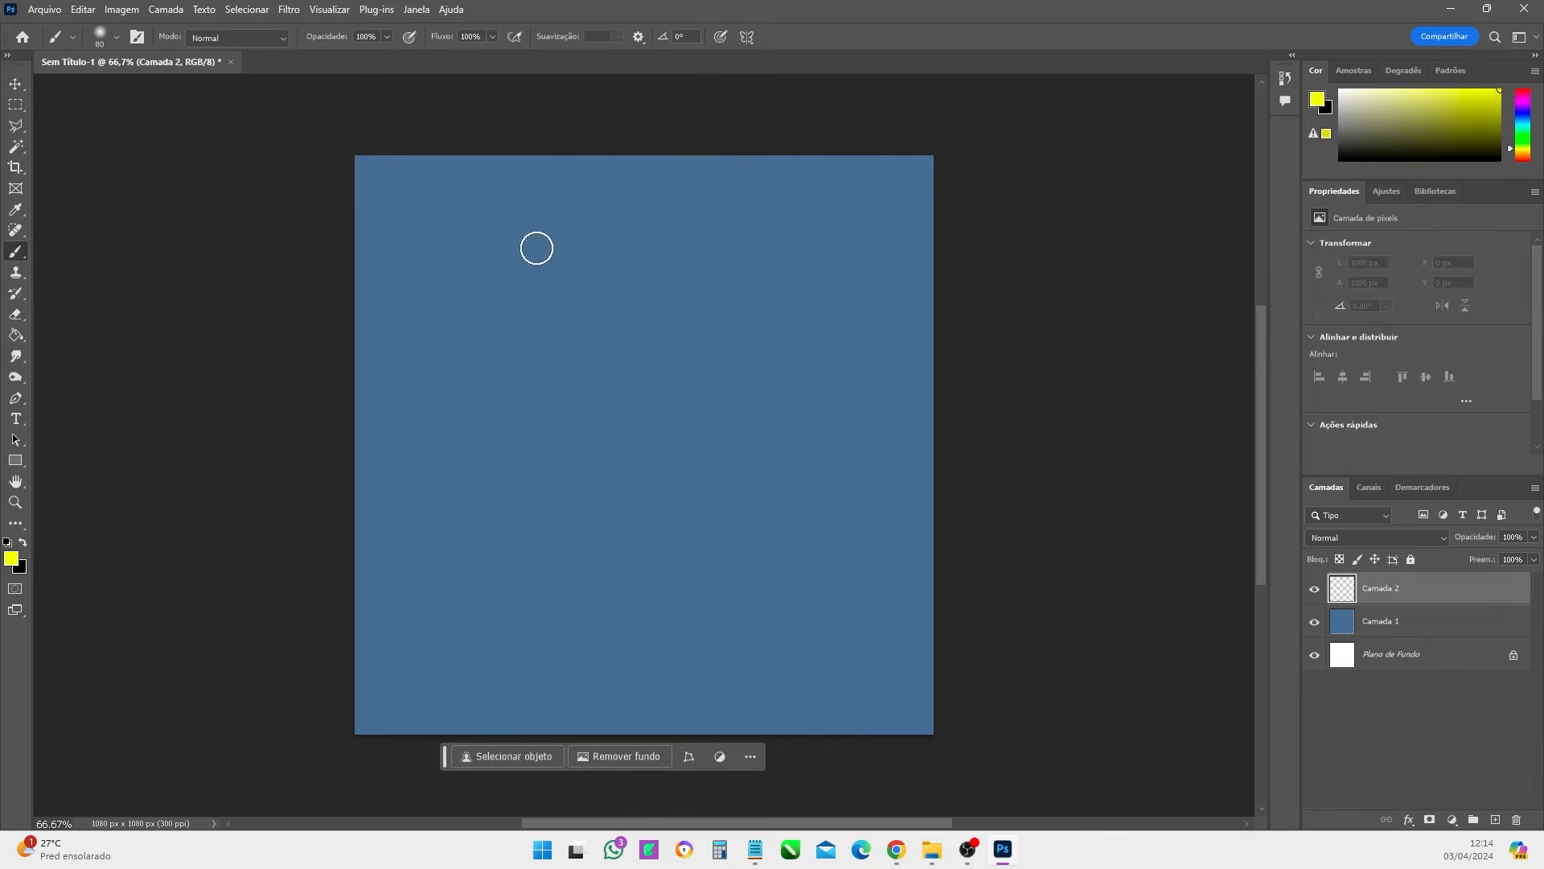
pyautogui.moveTo(390, 306)
pyautogui.mouseDown()
pyautogui.moveTo(860, 359)
pyautogui.moveTo(439, 431)
pyautogui.moveTo(830, 502)
pyautogui.moveTo(409, 516)
pyautogui.moveTo(834, 567)
pyautogui.moveTo(388, 562)
pyautogui.moveTo(760, 584)
pyautogui.moveTo(603, 598)
pyautogui.moveTo(666, 426)
pyautogui.moveTo(806, 391)
pyautogui.moveTo(538, 341)
pyautogui.mouseUp()
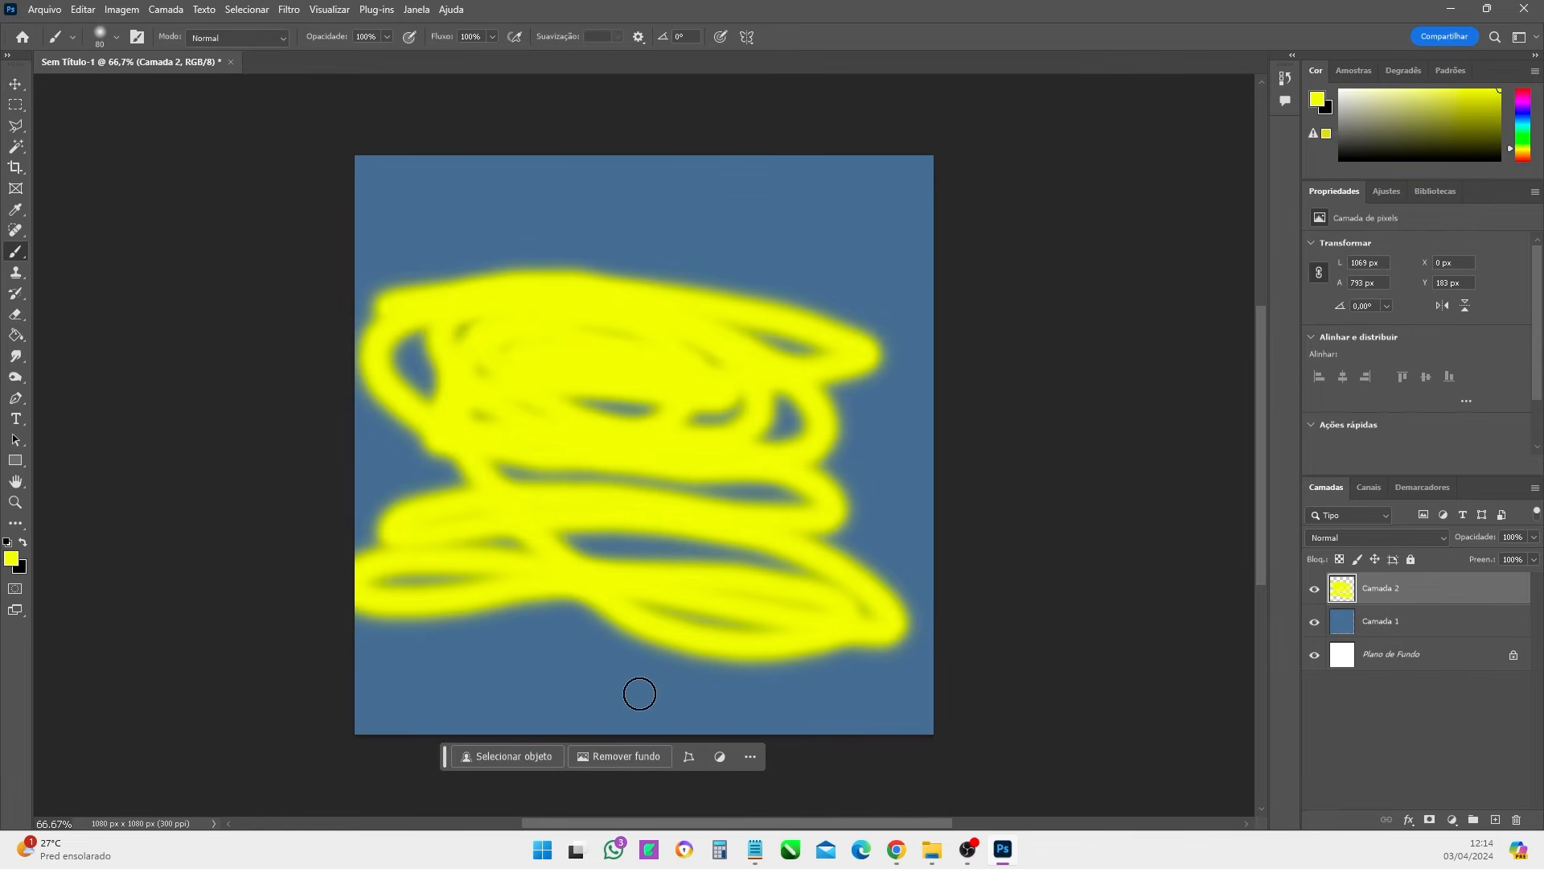
pyautogui.hotkey('ctrl', 'z')
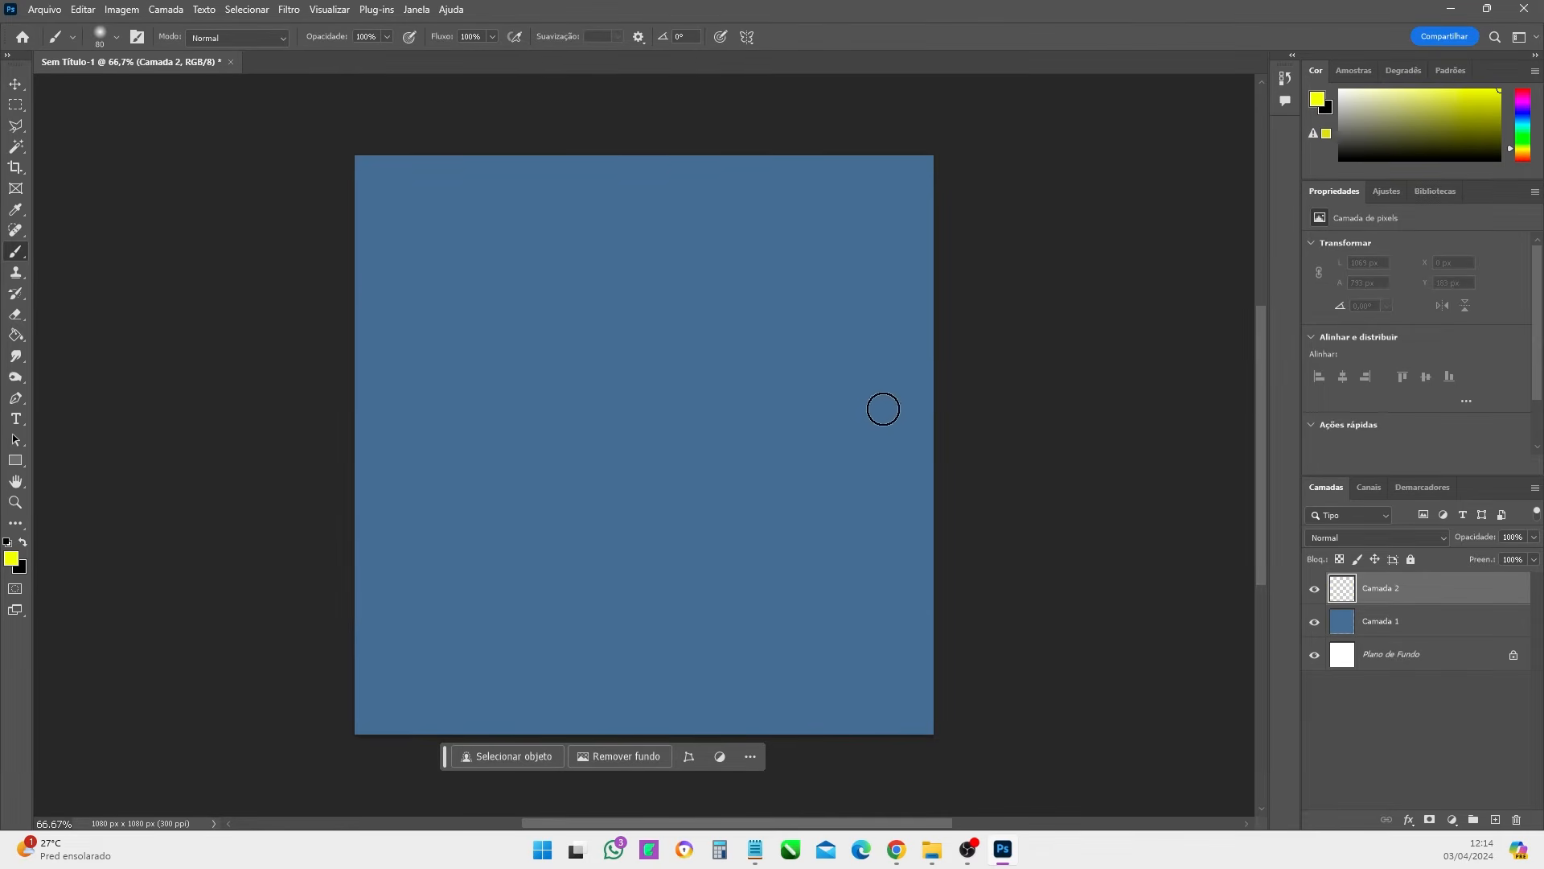
# - Enlarge the soft brush to 600 px
pyautogui.press(']')
pyautogui.press(']')
pyautogui.press(']')
pyautogui.press(']')
pyautogui.press(']')
pyautogui.press(']')
pyautogui.press(']')
pyautogui.press(']')
pyautogui.press(']')
pyautogui.press(']')
pyautogui.press(']')
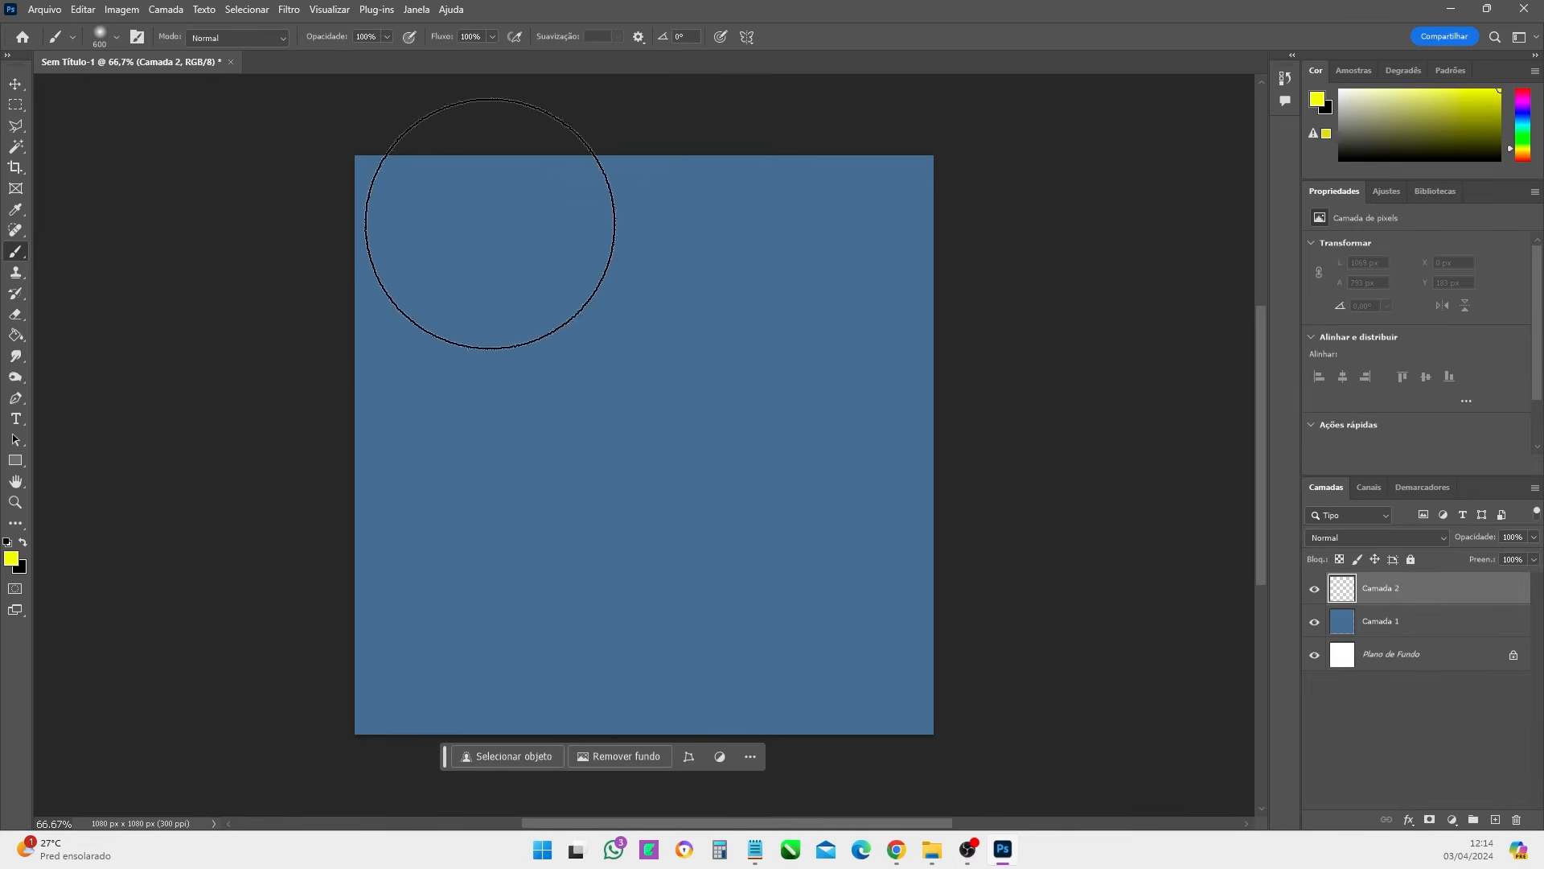
# - Set the foreground color to dark blue #3a4e6c for the Brush tool
pyautogui.click(12, 557)
pyautogui.moveTo(573, 294); pyautogui.dragTo(574, 305)
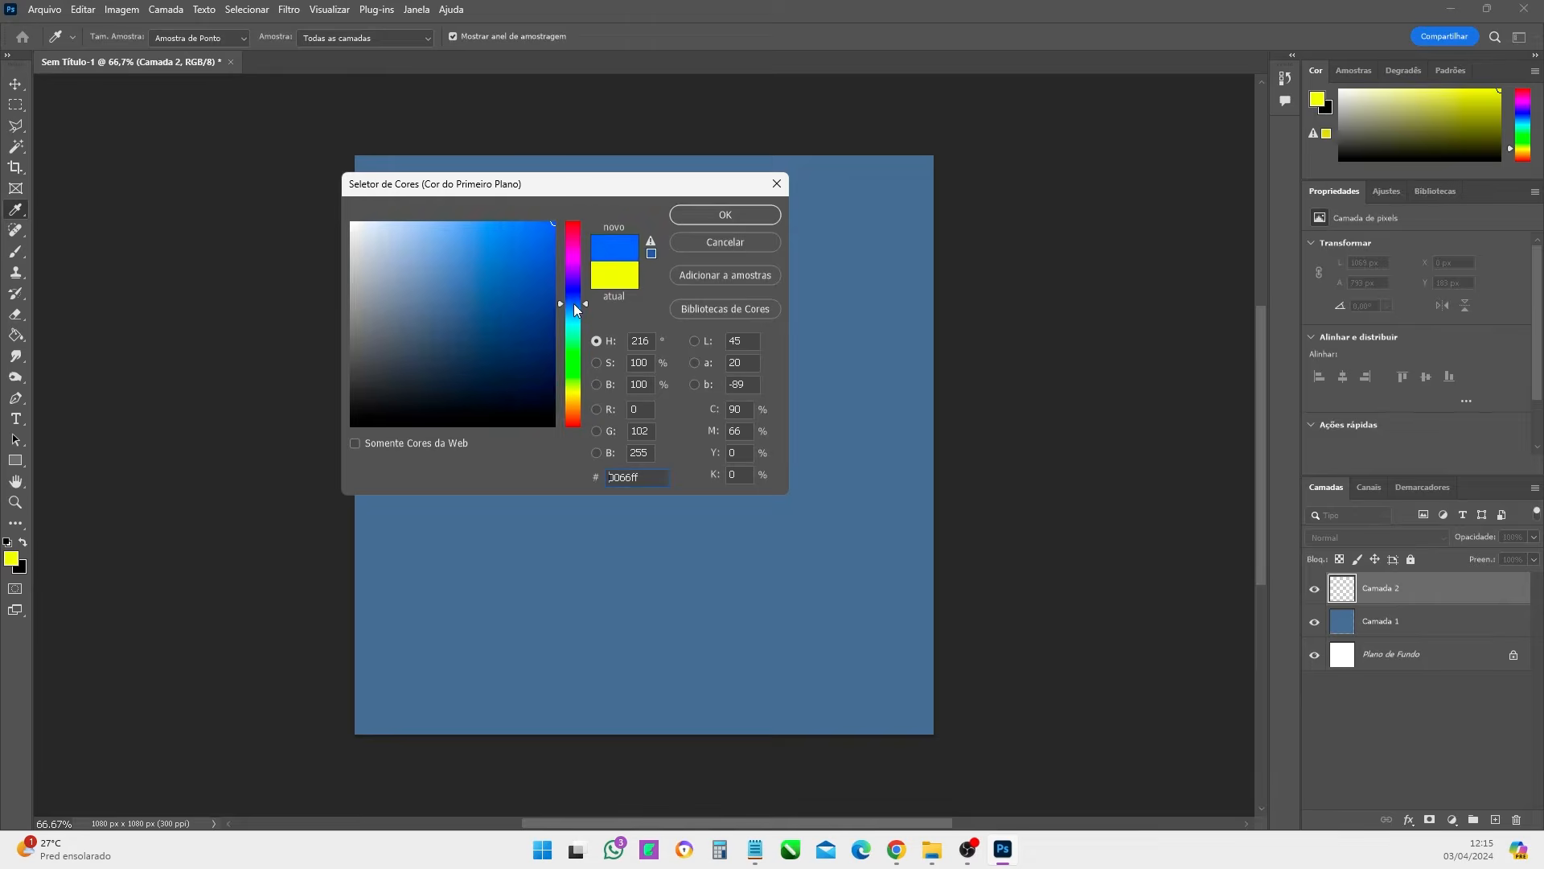
pyautogui.moveTo(457, 326); pyautogui.dragTo(444, 339)
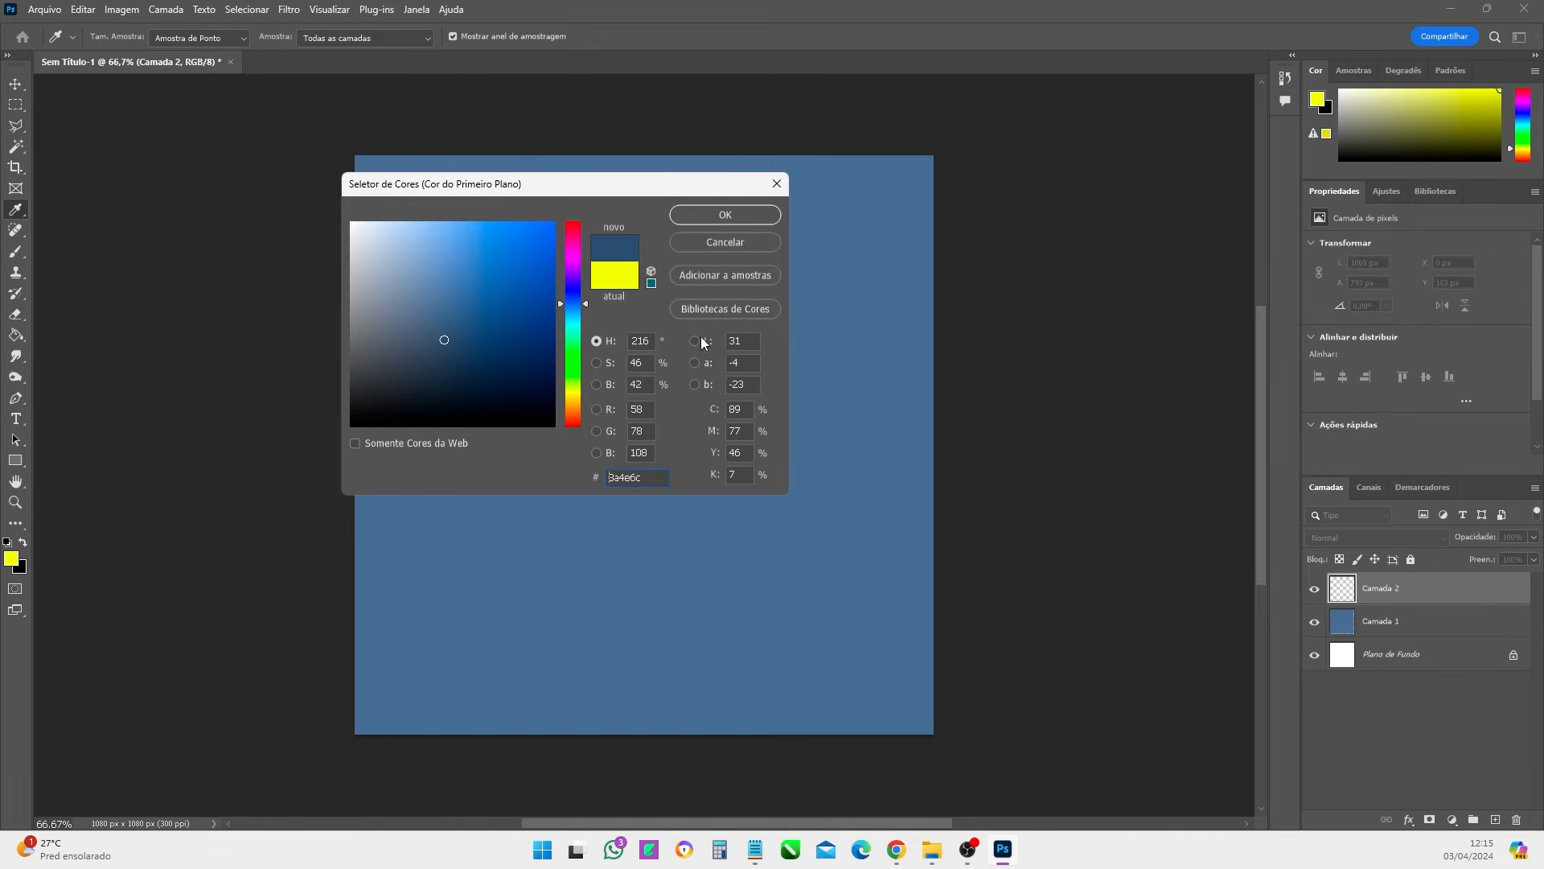
pyautogui.click(722, 216)
pyautogui.press('b')
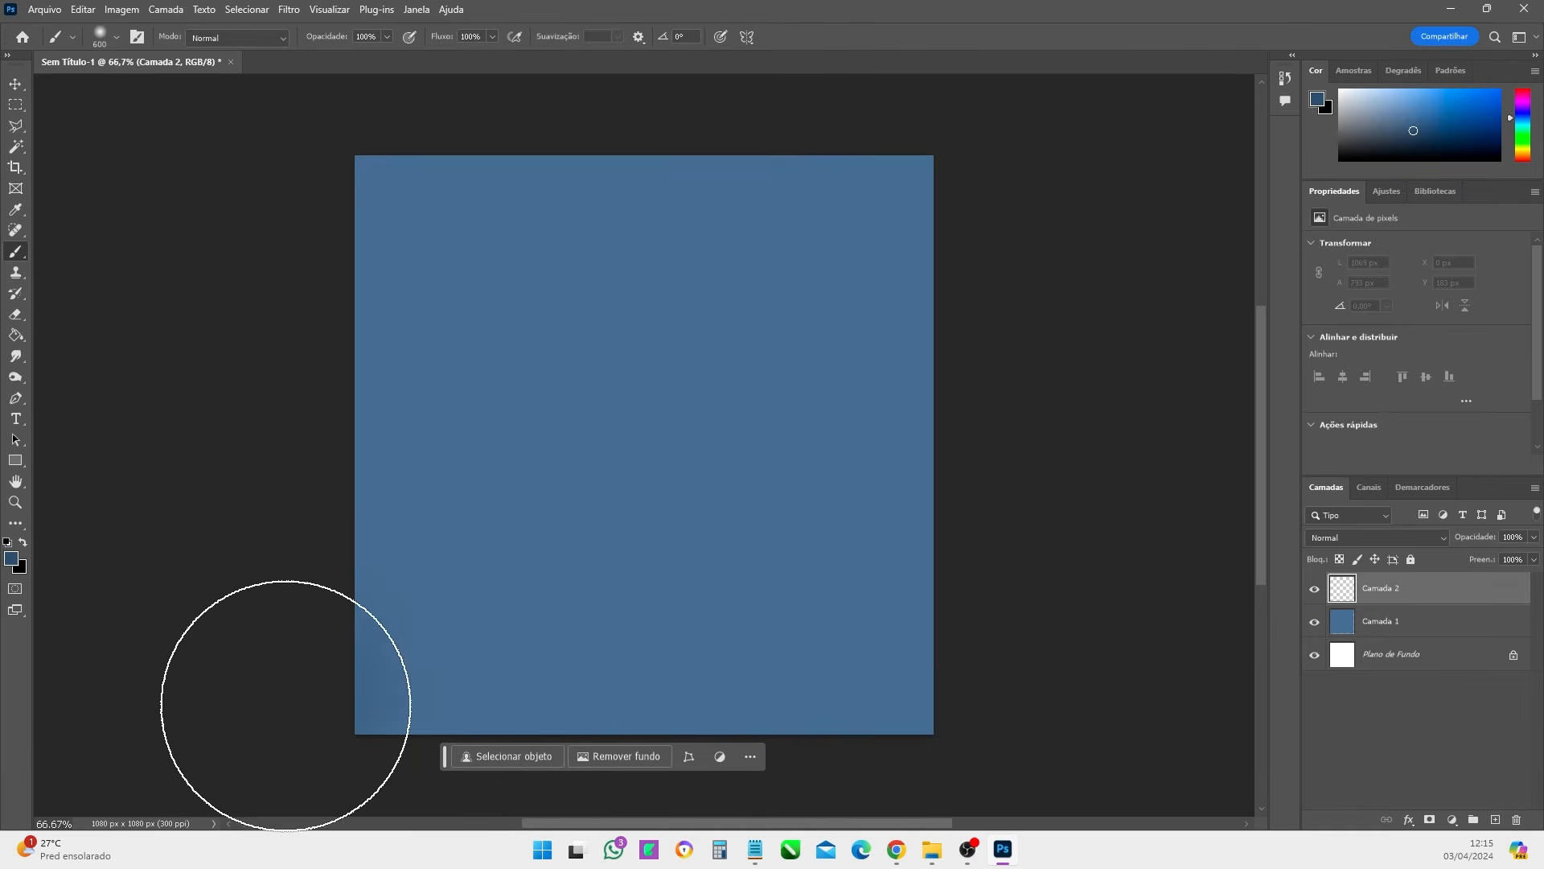
# - Paint wide dark blue strokes across the lower half of Camada 2, enlarging the soft brush to 800 px for the final stroke
pyautogui.moveTo(287, 705); pyautogui.dragTo(1228, 703)
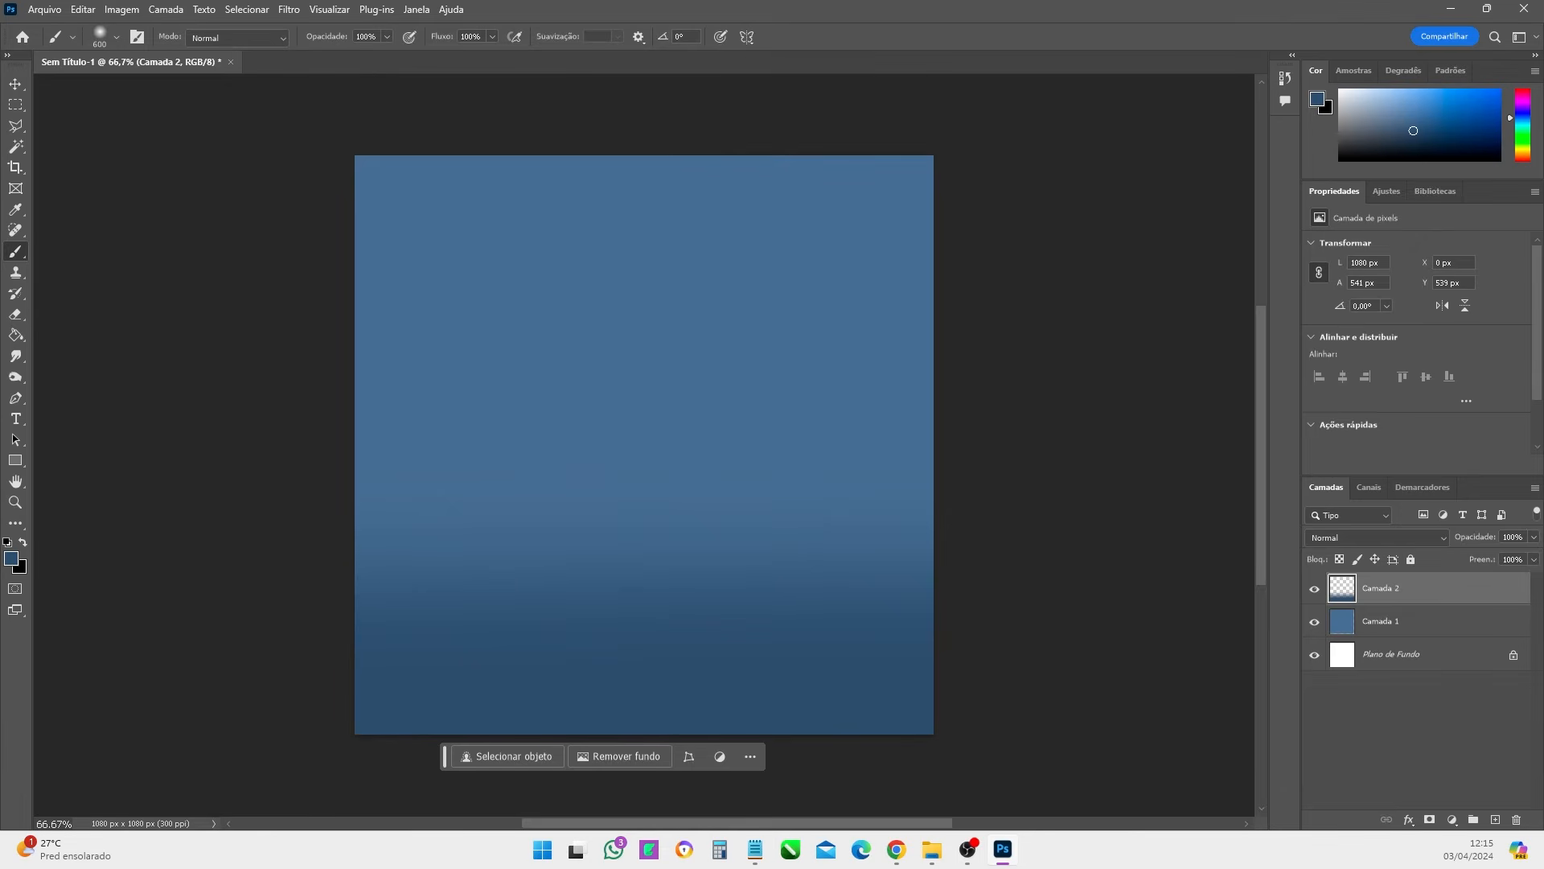
pyautogui.moveTo(258, 568)
pyautogui.mouseDown()
pyautogui.moveTo(255, 658)
pyautogui.moveTo(335, 707)
pyautogui.mouseUp()
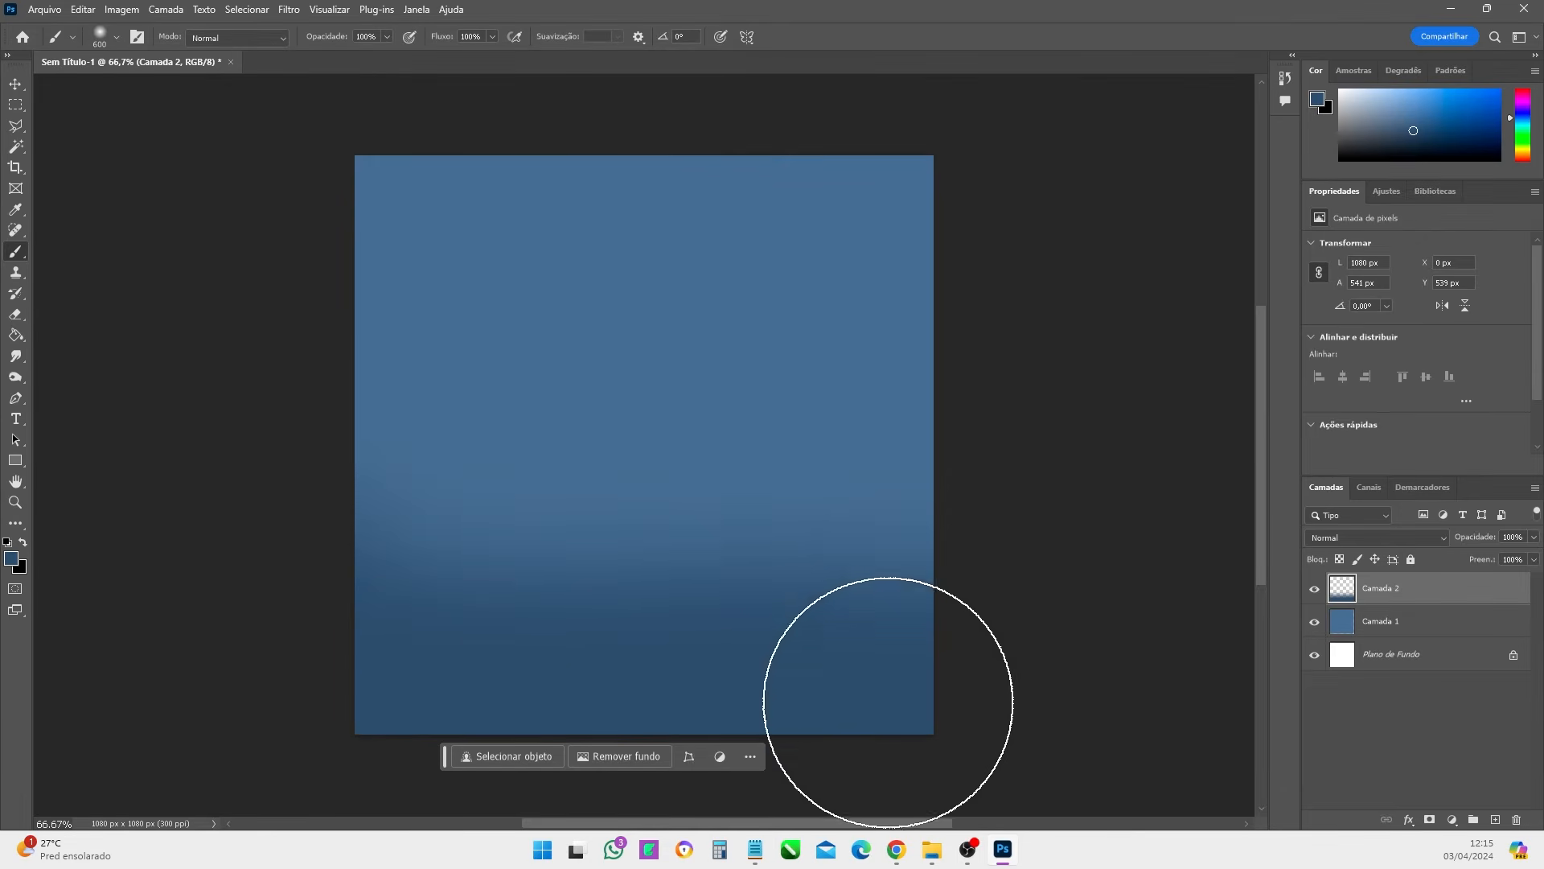
pyautogui.moveTo(888, 702)
pyautogui.mouseDown()
pyautogui.moveTo(1179, 552)
pyautogui.moveTo(931, 655)
pyautogui.mouseUp()
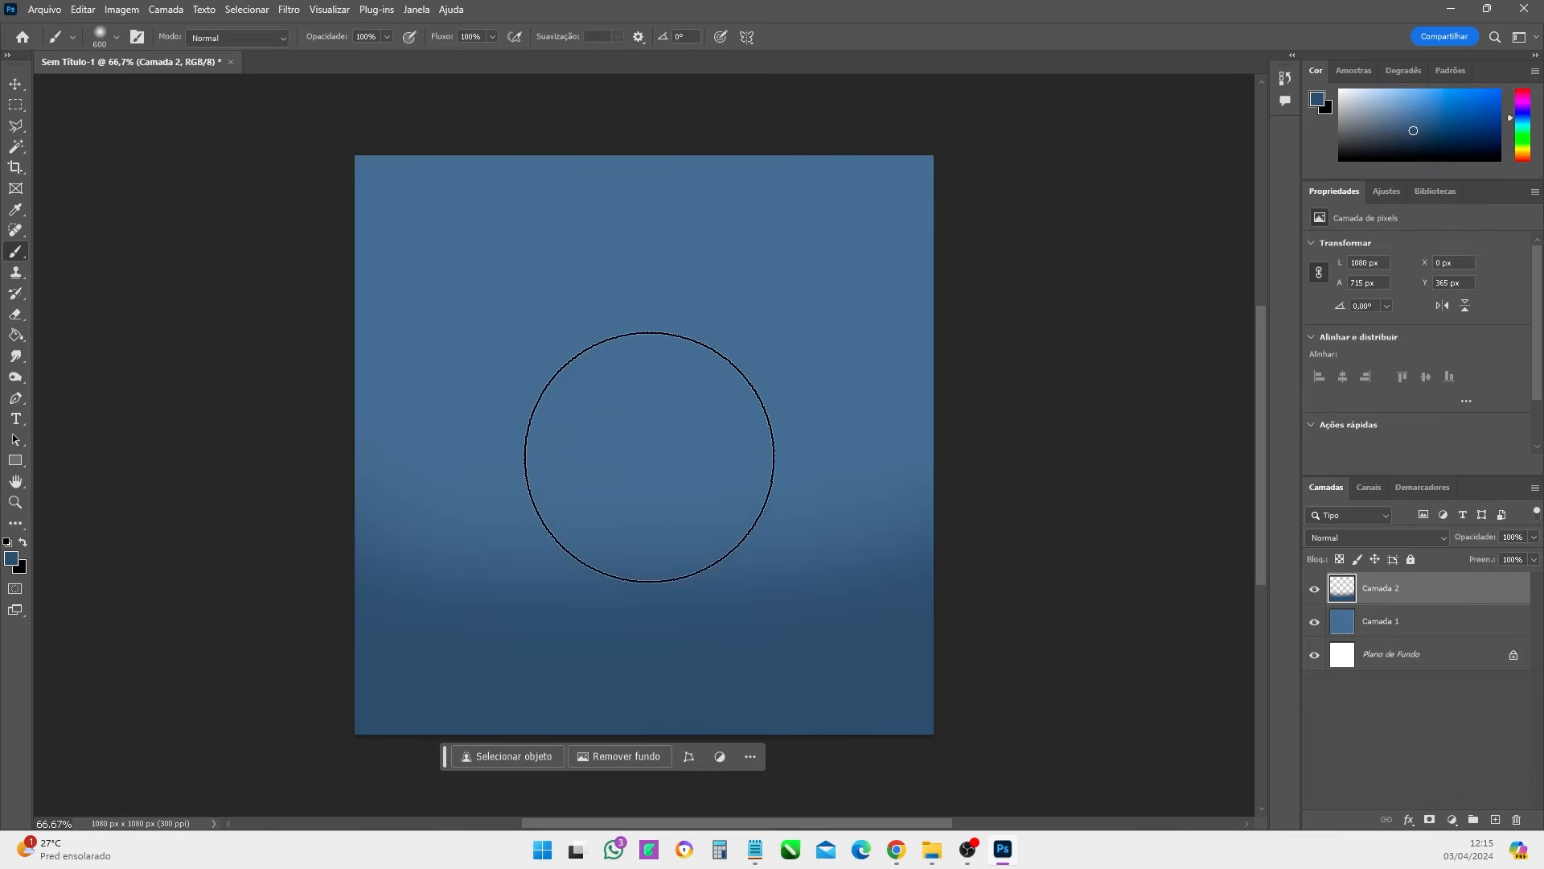
pyautogui.press(']')
pyautogui.press(']')
pyautogui.moveTo(975, 669); pyautogui.dragTo(354, 528)
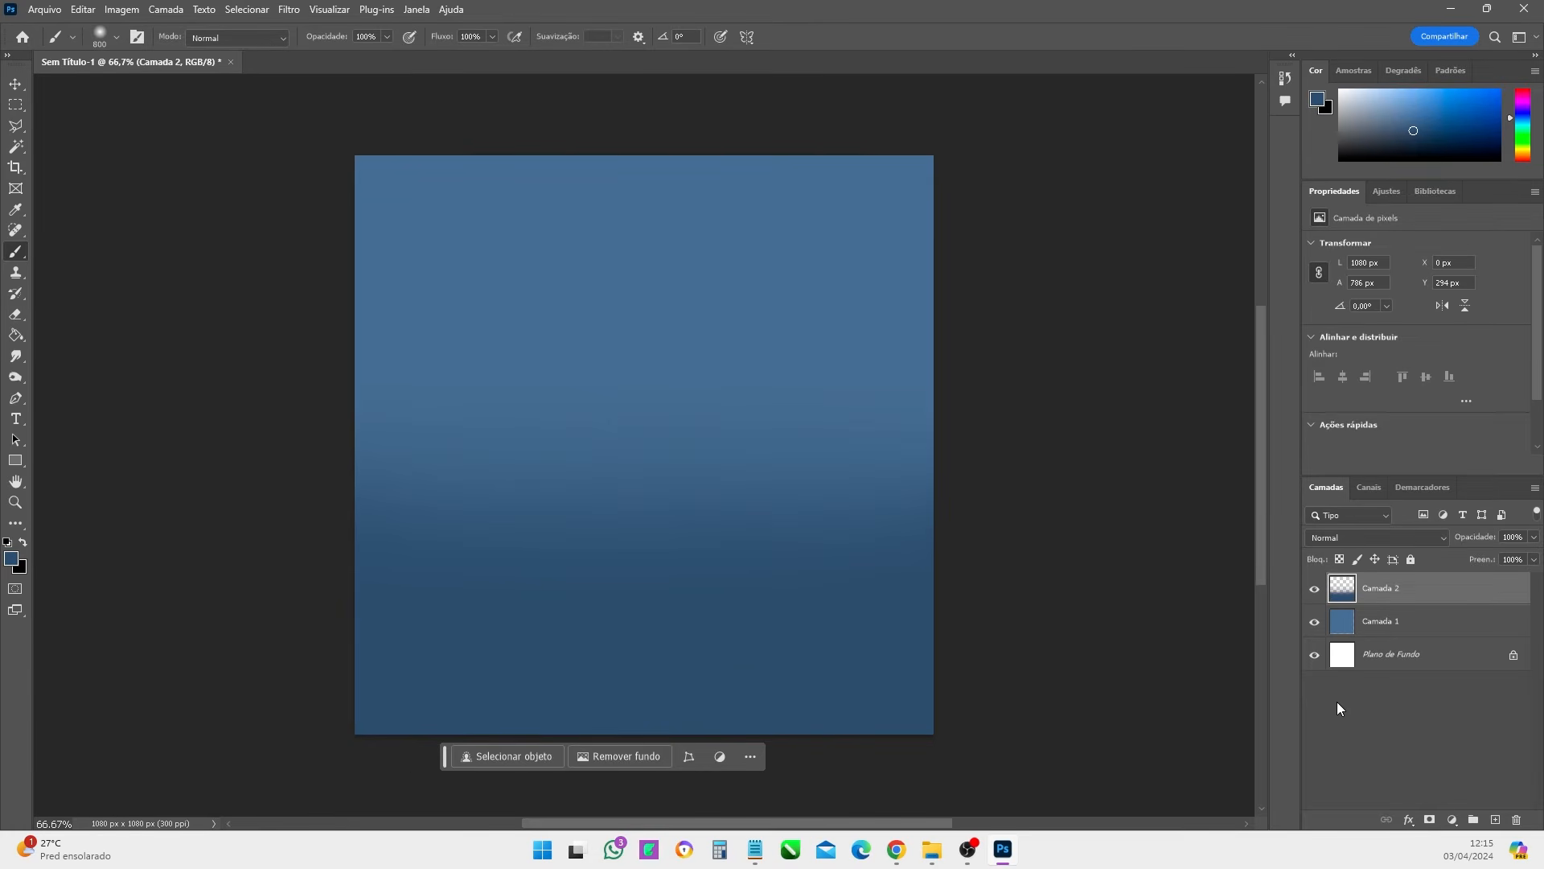
# - Paint the top of the canvas light blue #8cb7f8 on a new layer with a 700 px soft brush
pyautogui.click(11, 558)
pyautogui.click(439, 226)
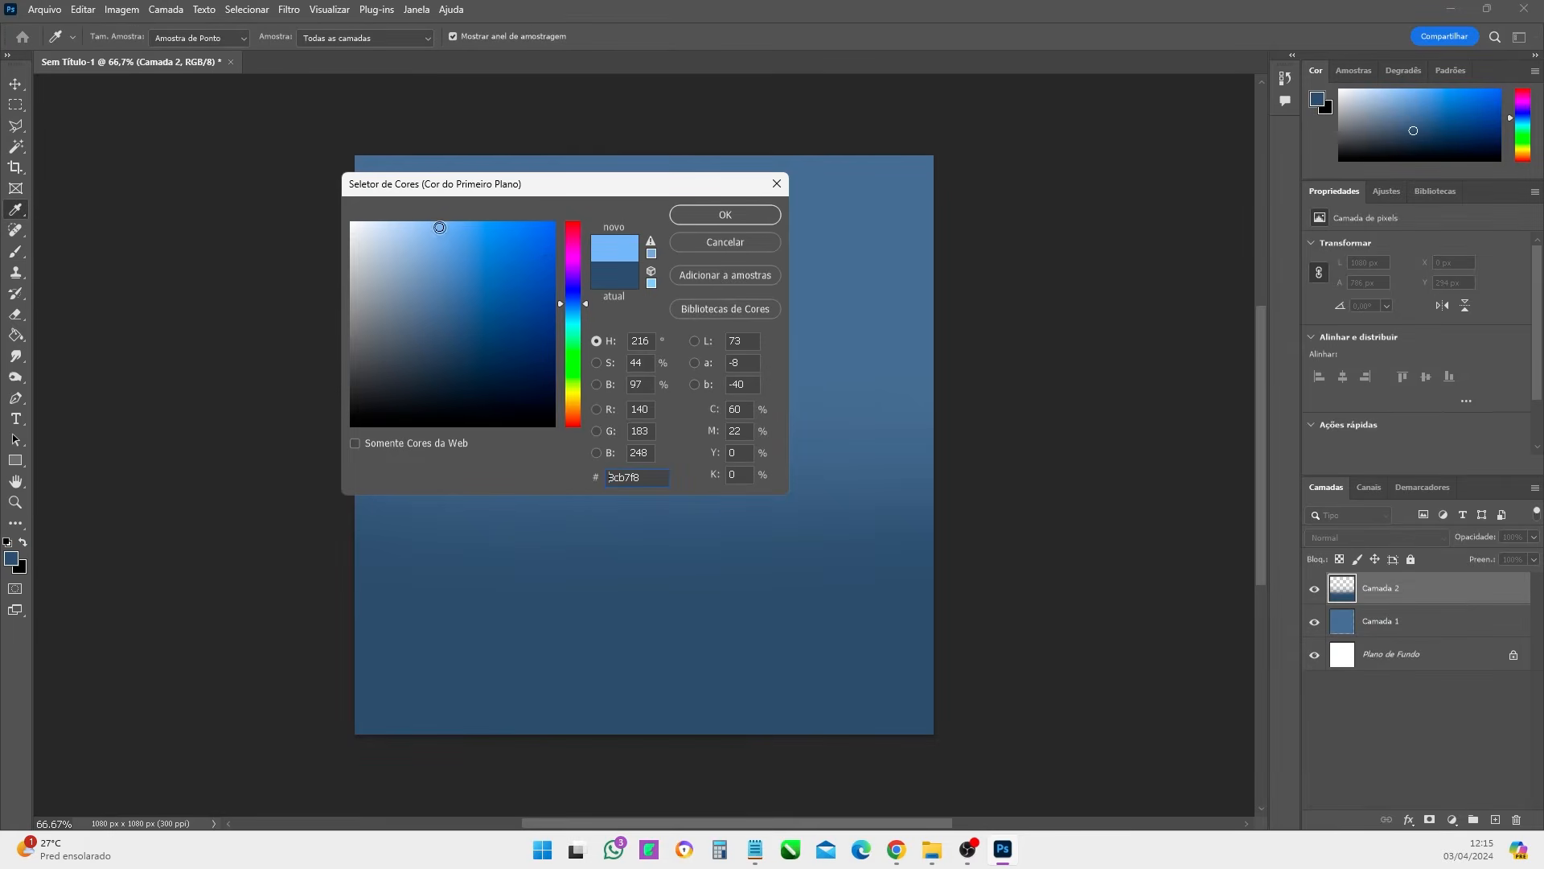
pyautogui.click(734, 213)
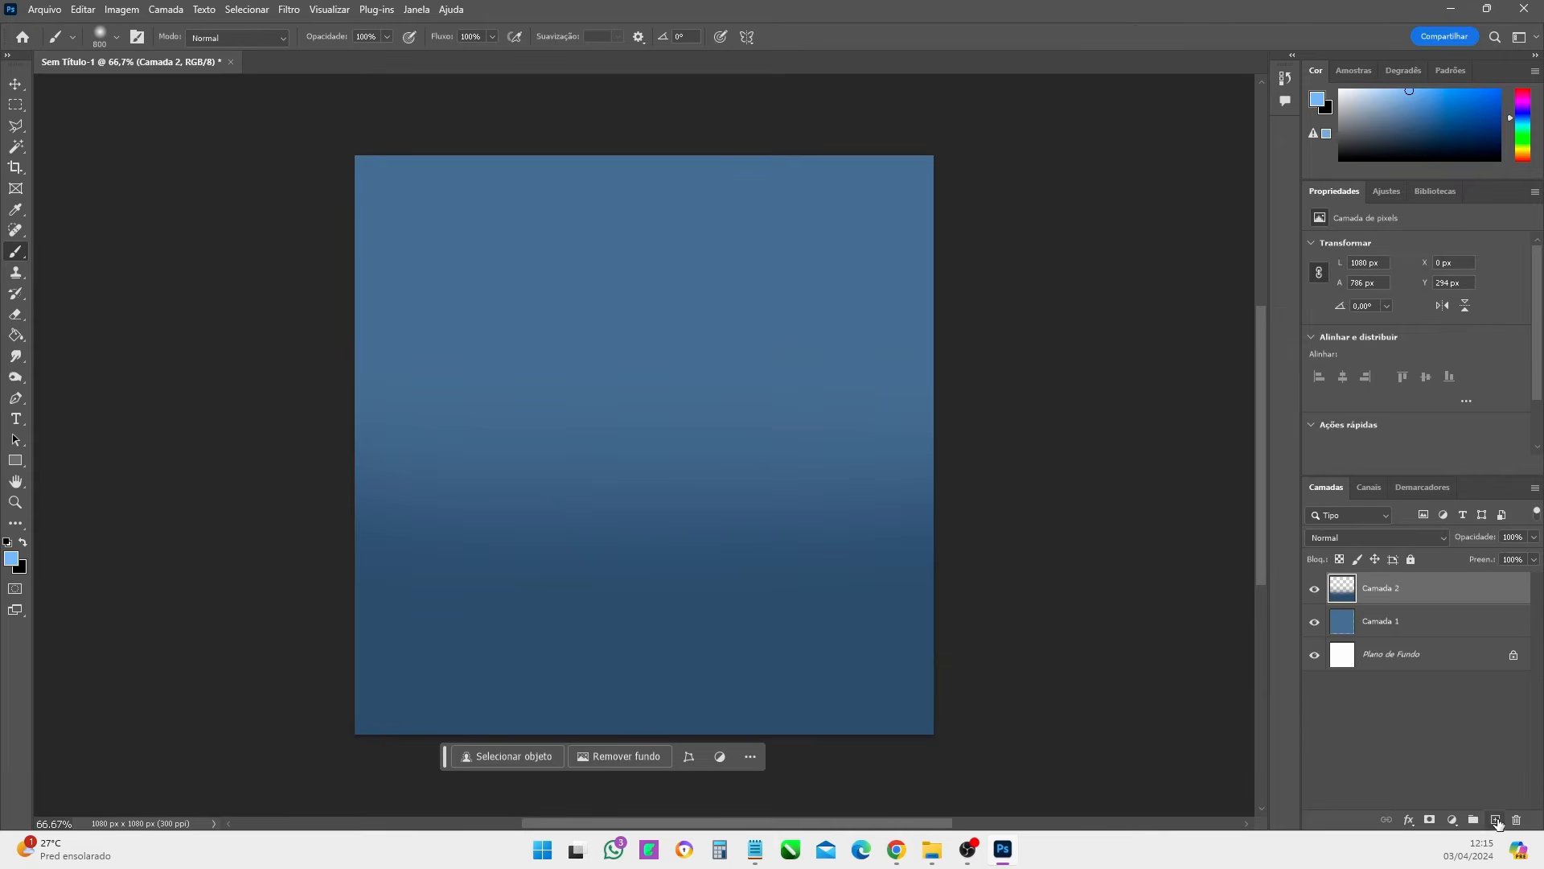
pyautogui.click(1496, 820)
pyautogui.press('[')
pyautogui.moveTo(321, 157); pyautogui.dragTo(958, 138)
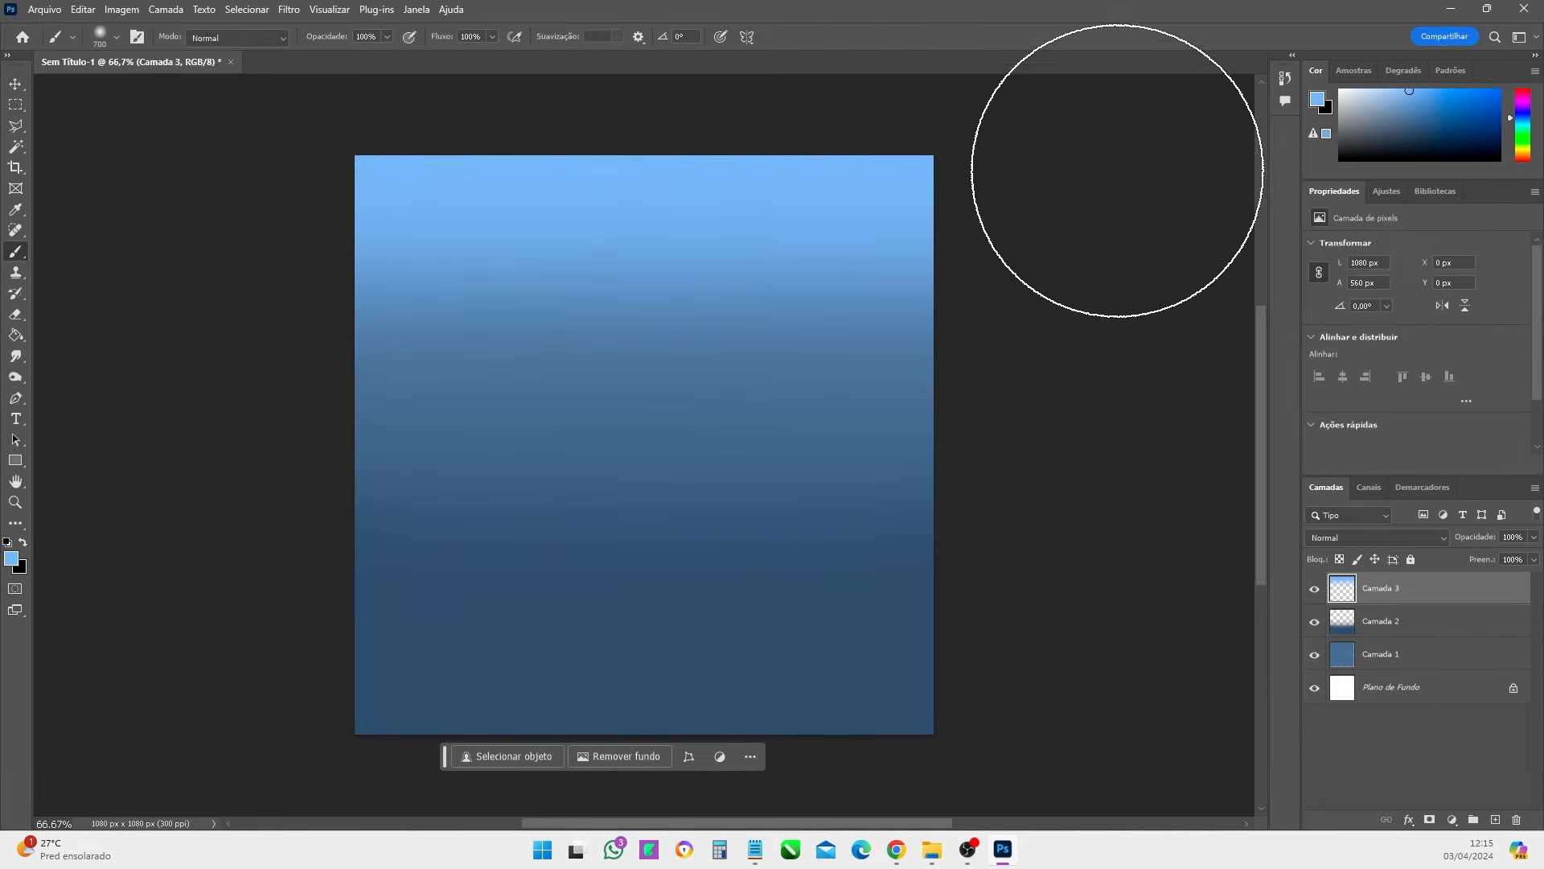
# - Hide and show Camada 3, Camada 2 and Camada 1 one at a time to examine what each layer contributes
pyautogui.click(1312, 591)
pyautogui.click(1312, 591)
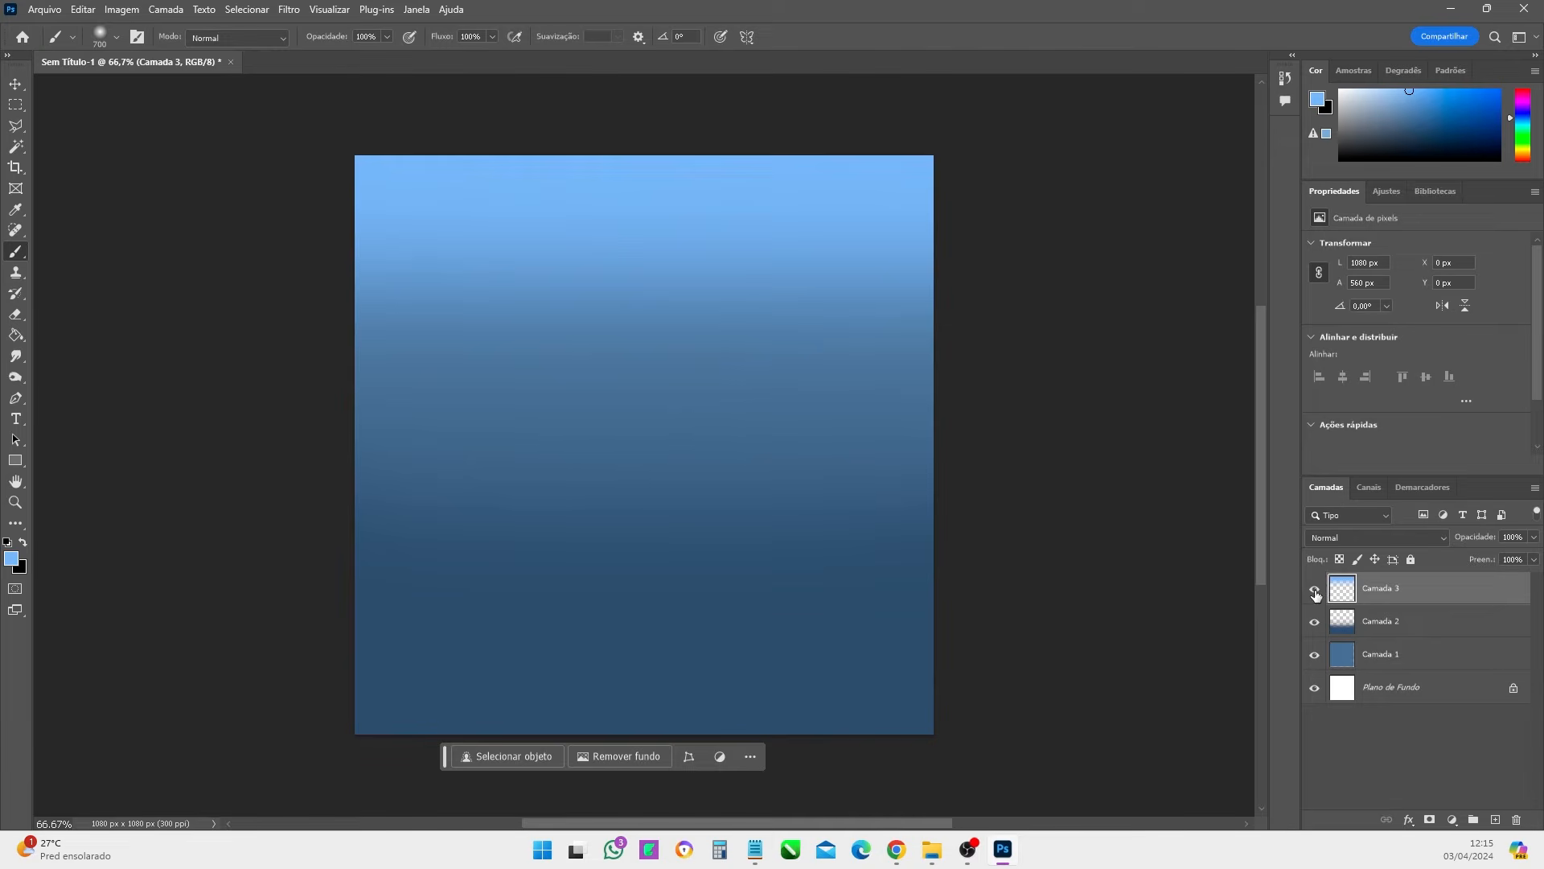
pyautogui.click(1315, 593)
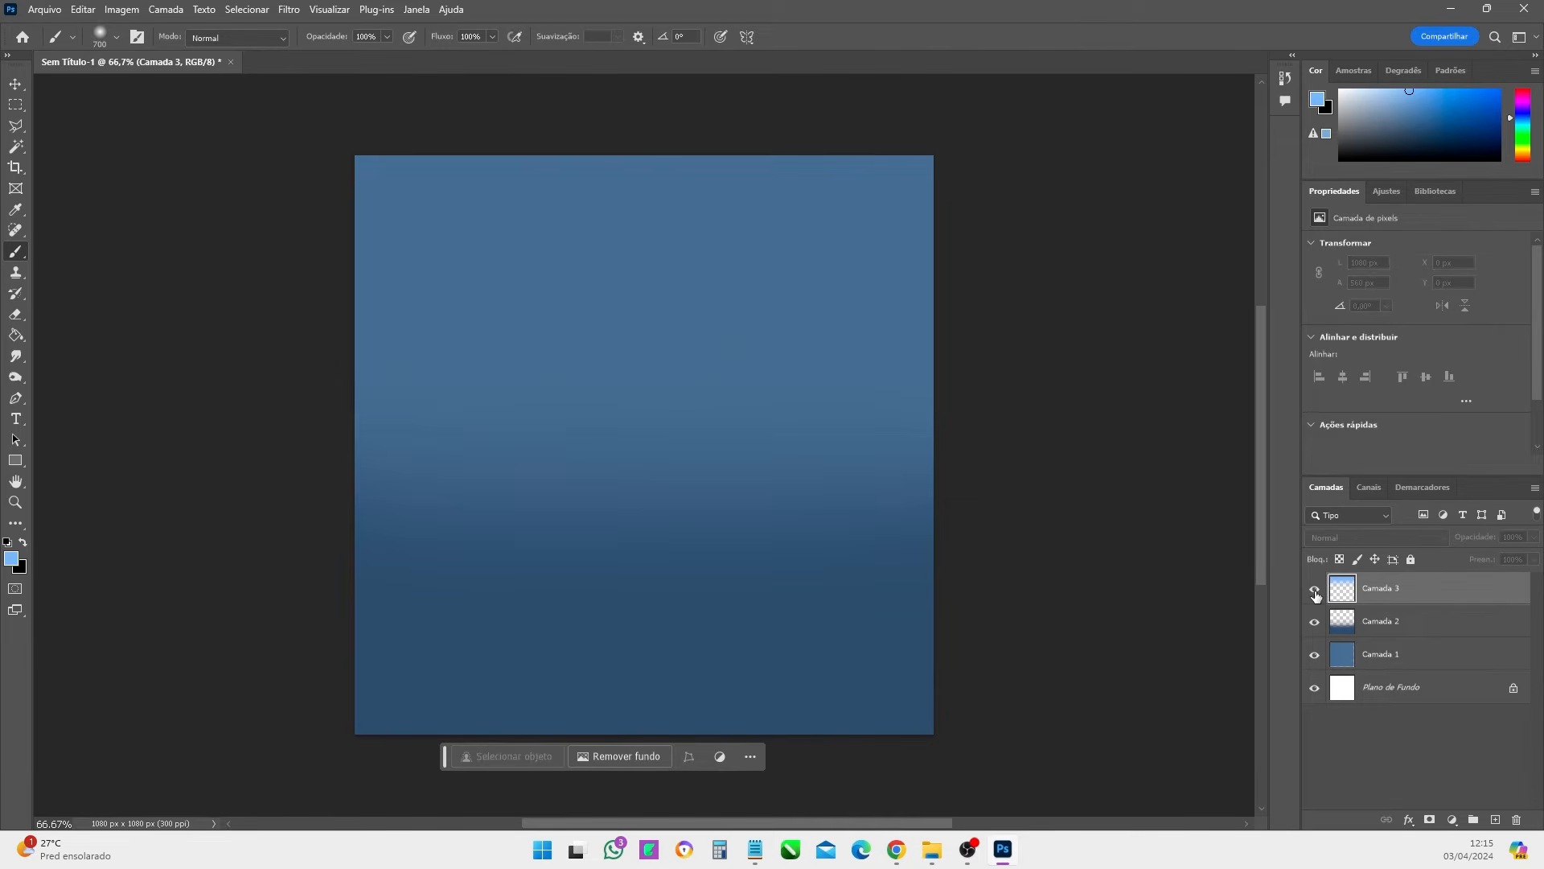
pyautogui.click(1315, 593)
pyautogui.click(1314, 624)
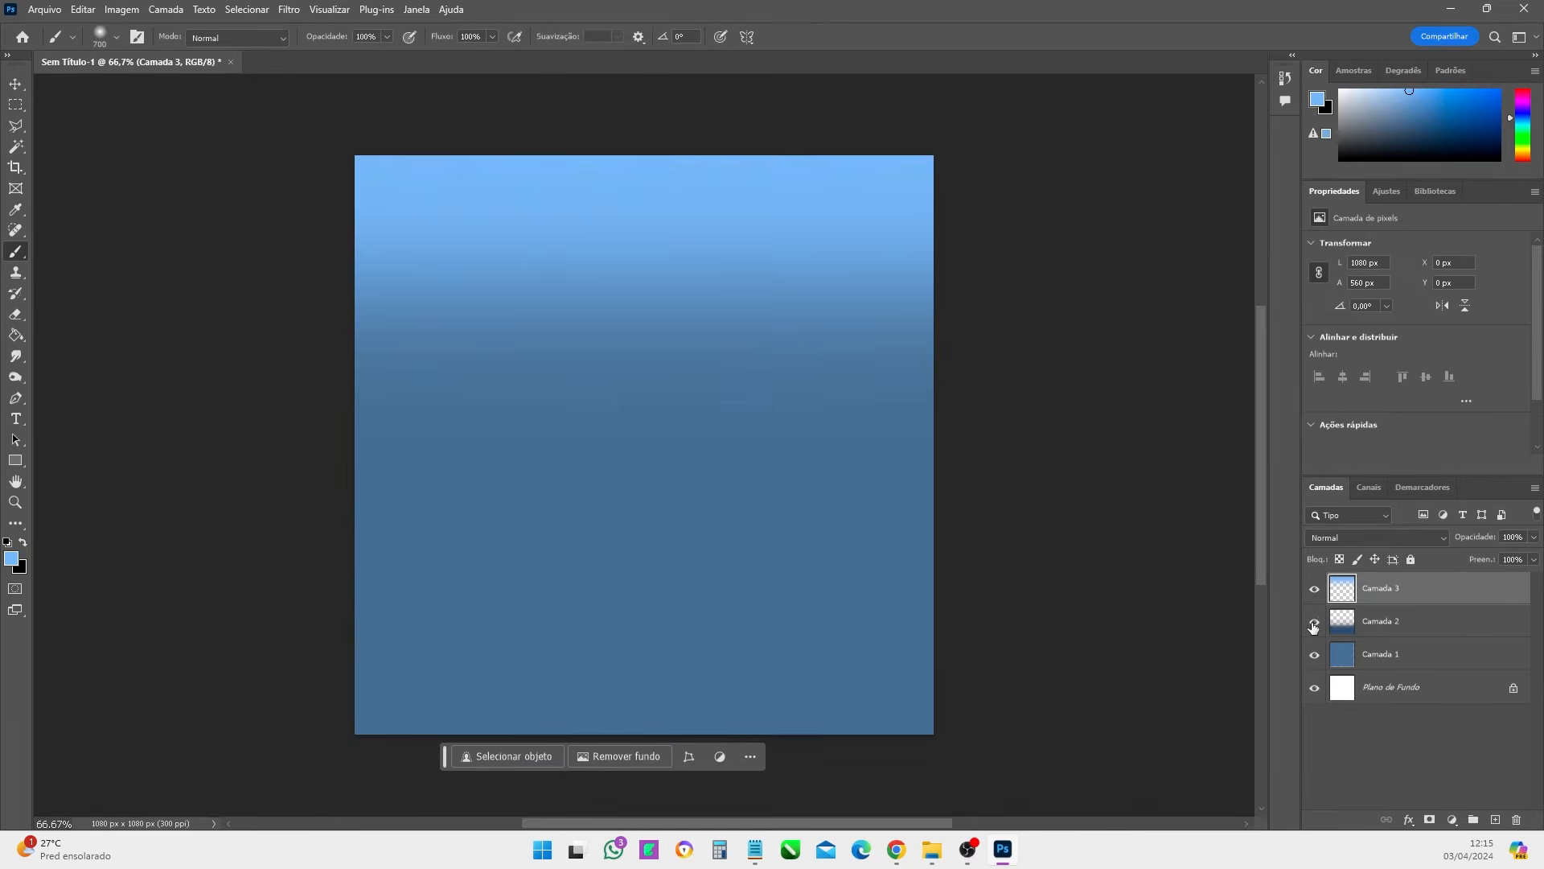
pyautogui.click(1314, 624)
pyautogui.click(1313, 657)
pyautogui.click(1314, 657)
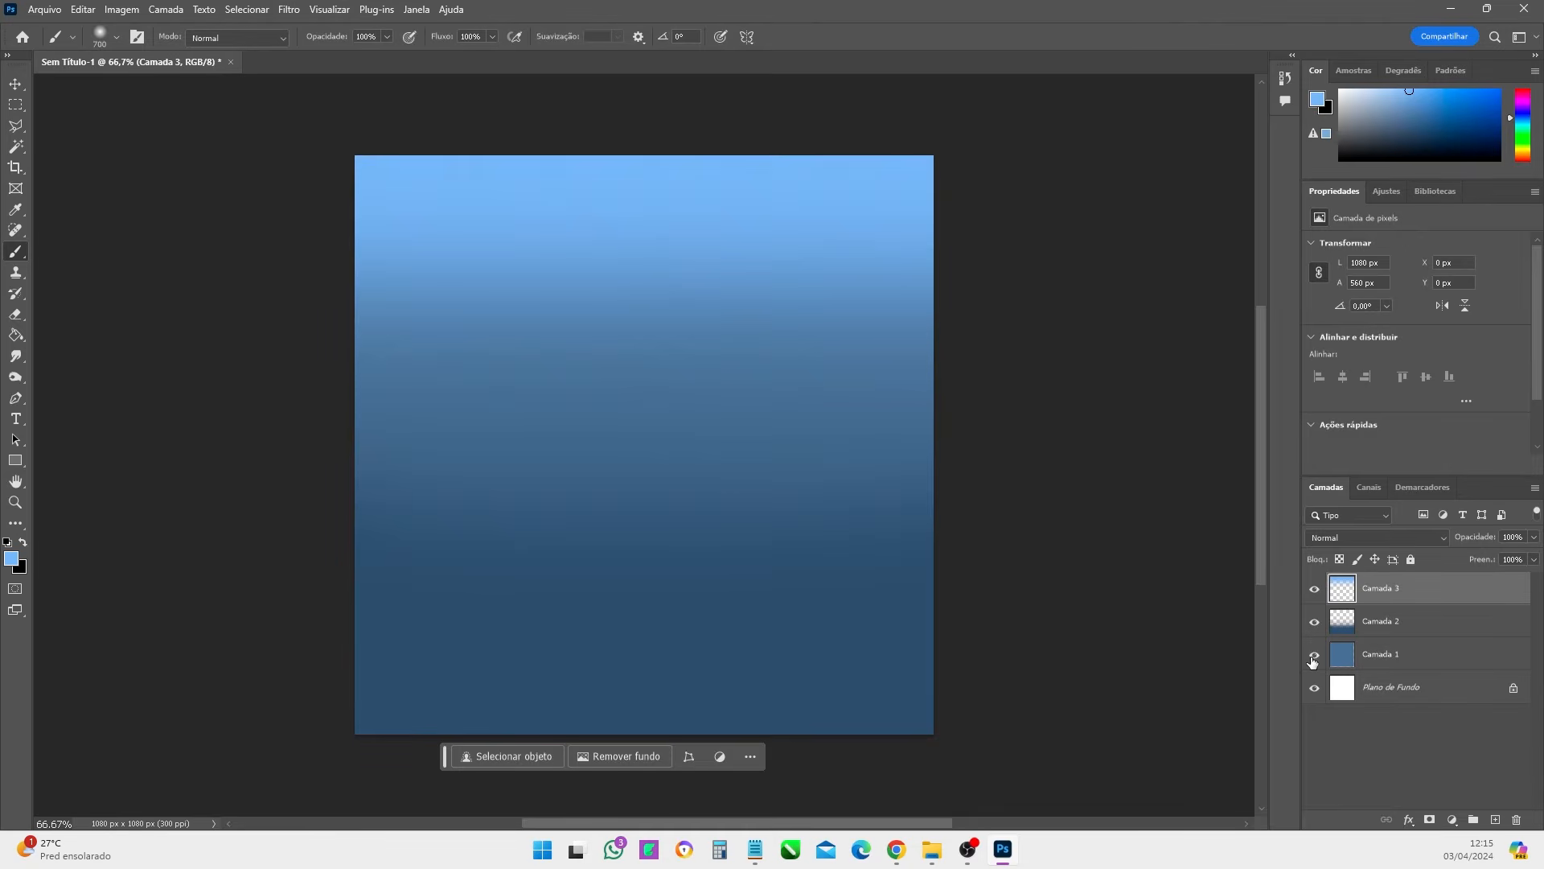
# - Try moving the light blue layer around the canvas, and bring it back to X 0, Y 0 px
pyautogui.click(15, 83)
pyautogui.moveTo(679, 228); pyautogui.dragTo(855, 74)
pyautogui.moveTo(591, 71); pyautogui.dragTo(749, 359)
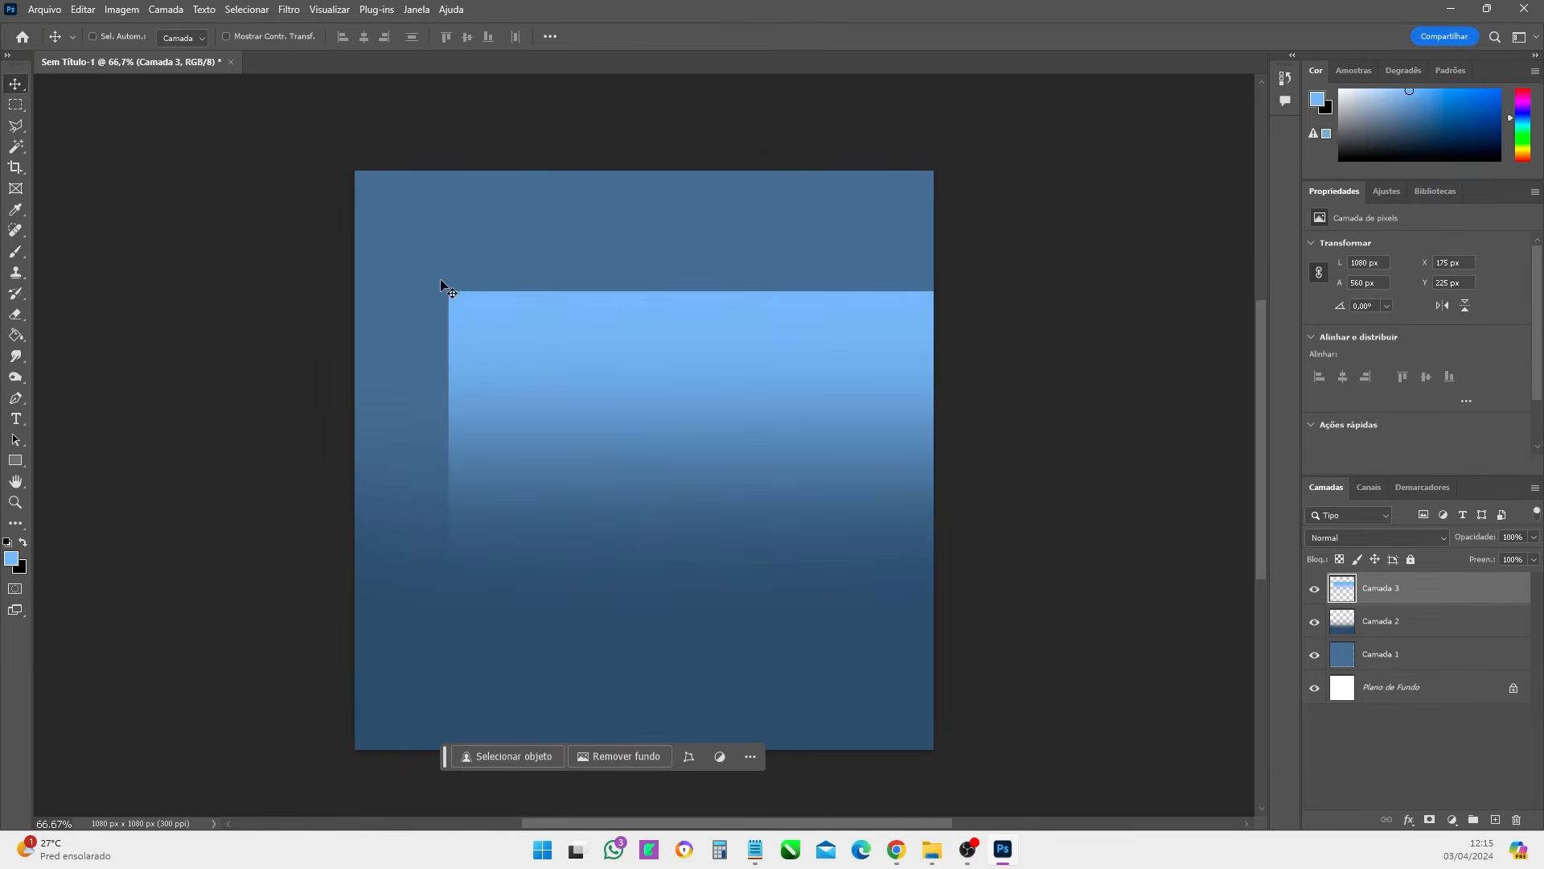
pyautogui.moveTo(744, 424); pyautogui.dragTo(664, 291)
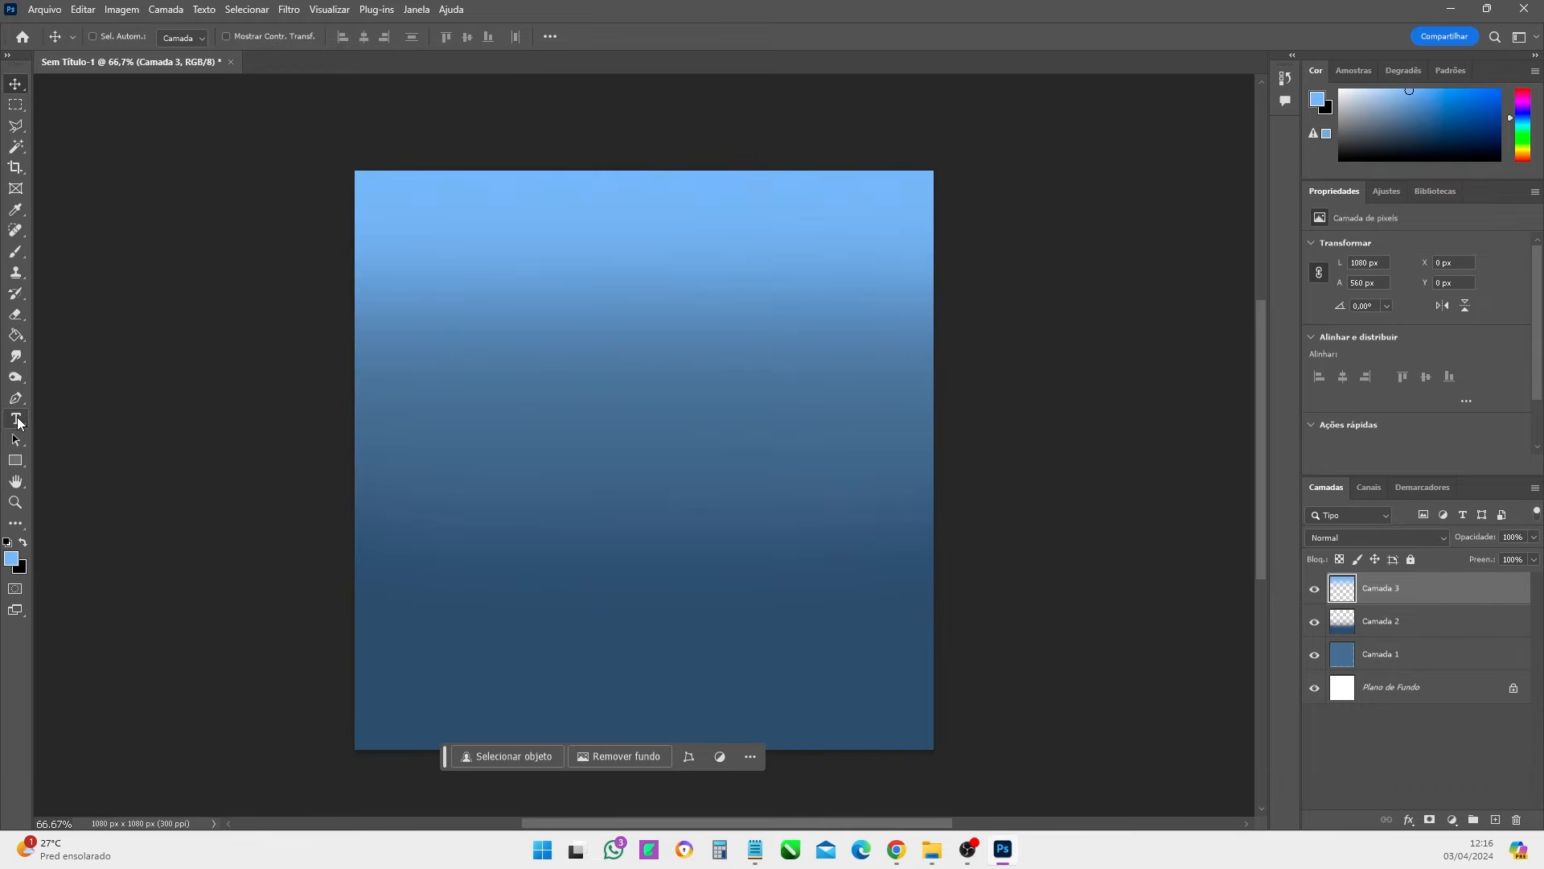
# - Create a text box on the upper half of the canvas reading AULA DE PHOTOSHOP, with PHOTOSHOP on a second line
pyautogui.click(16, 419)
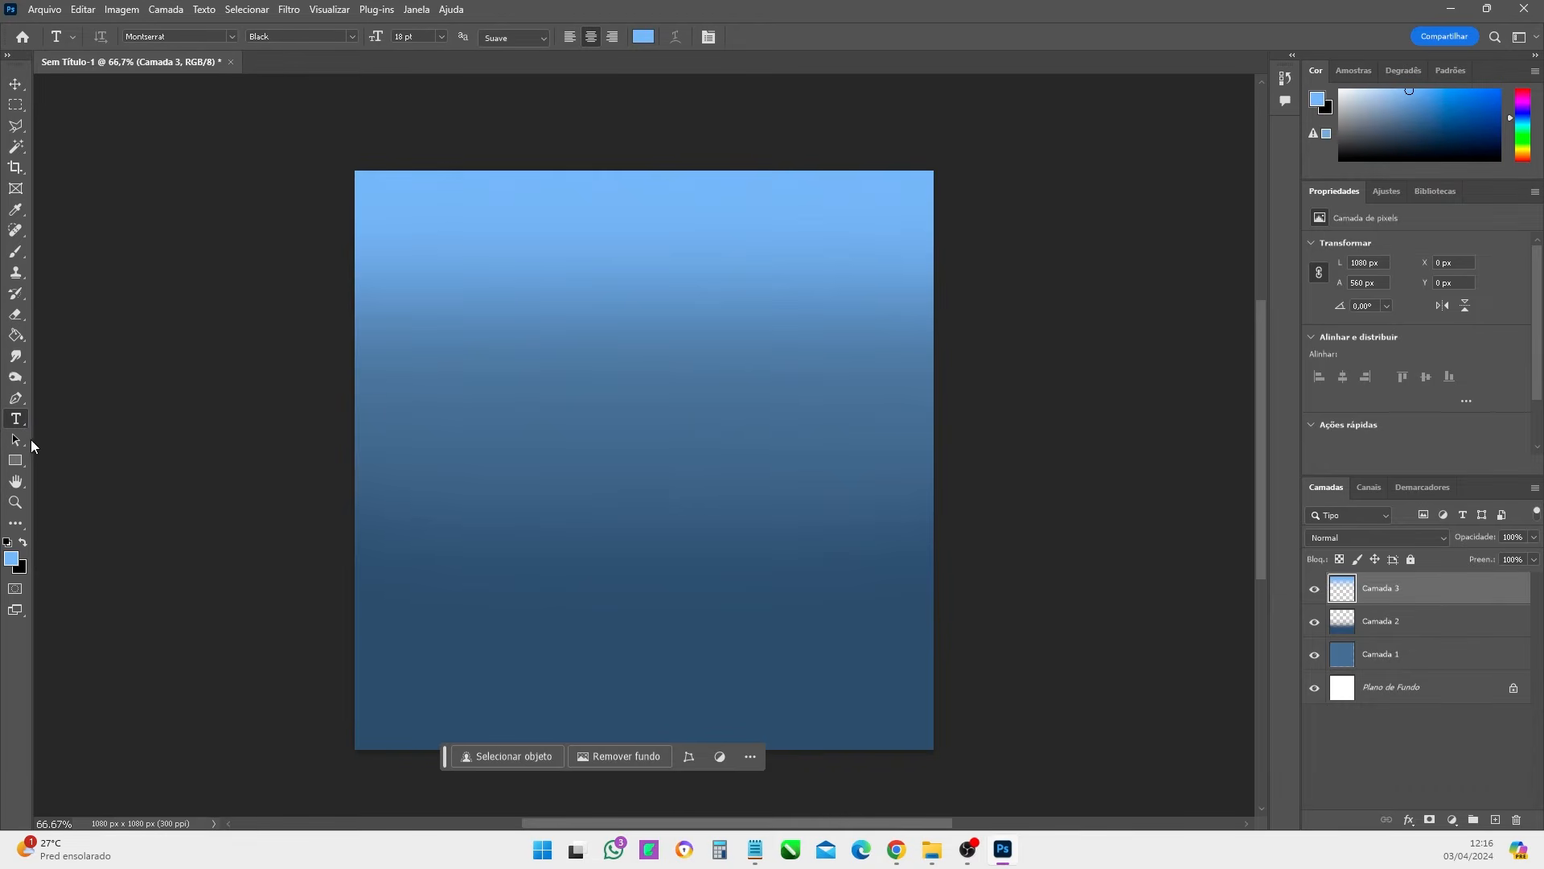
pyautogui.moveTo(430, 244); pyautogui.dragTo(741, 512)
pyautogui.click(512, 348)
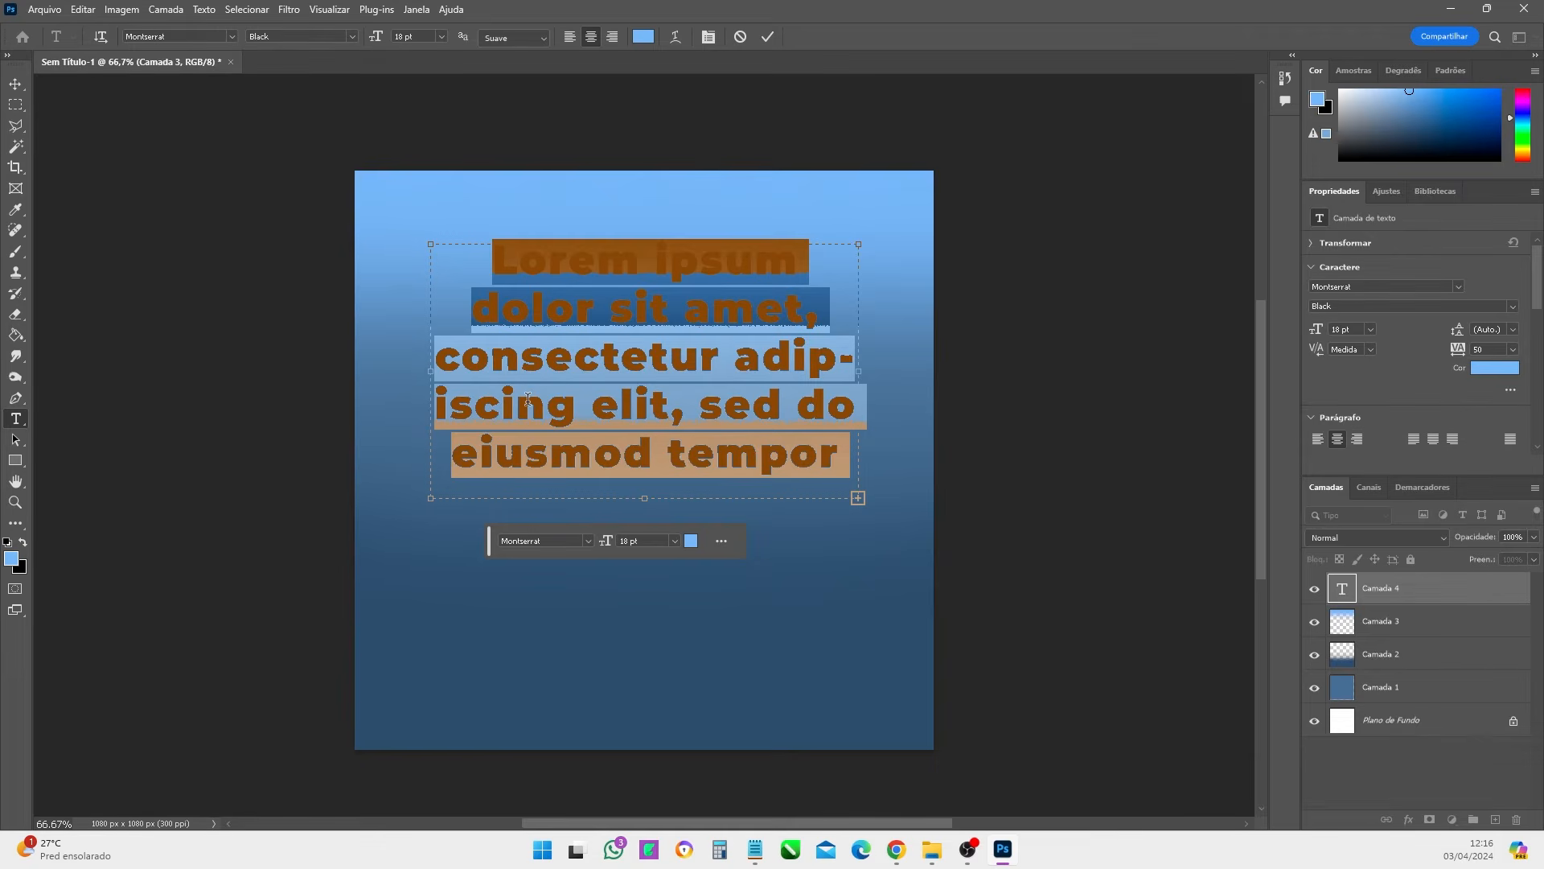
pyautogui.write('AULA')
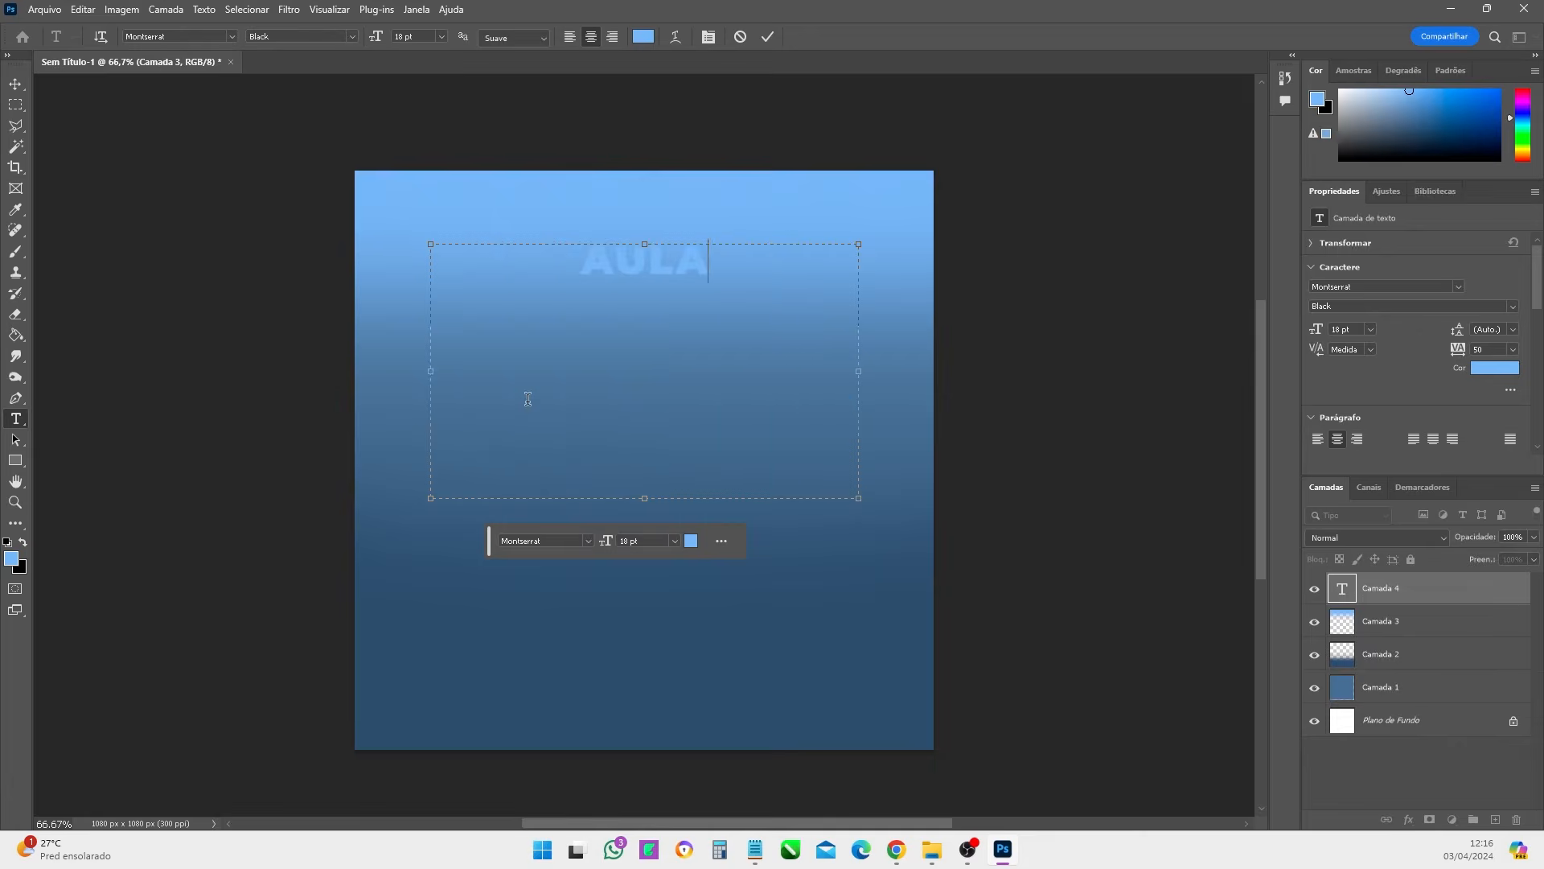
pyautogui.write(' DE')
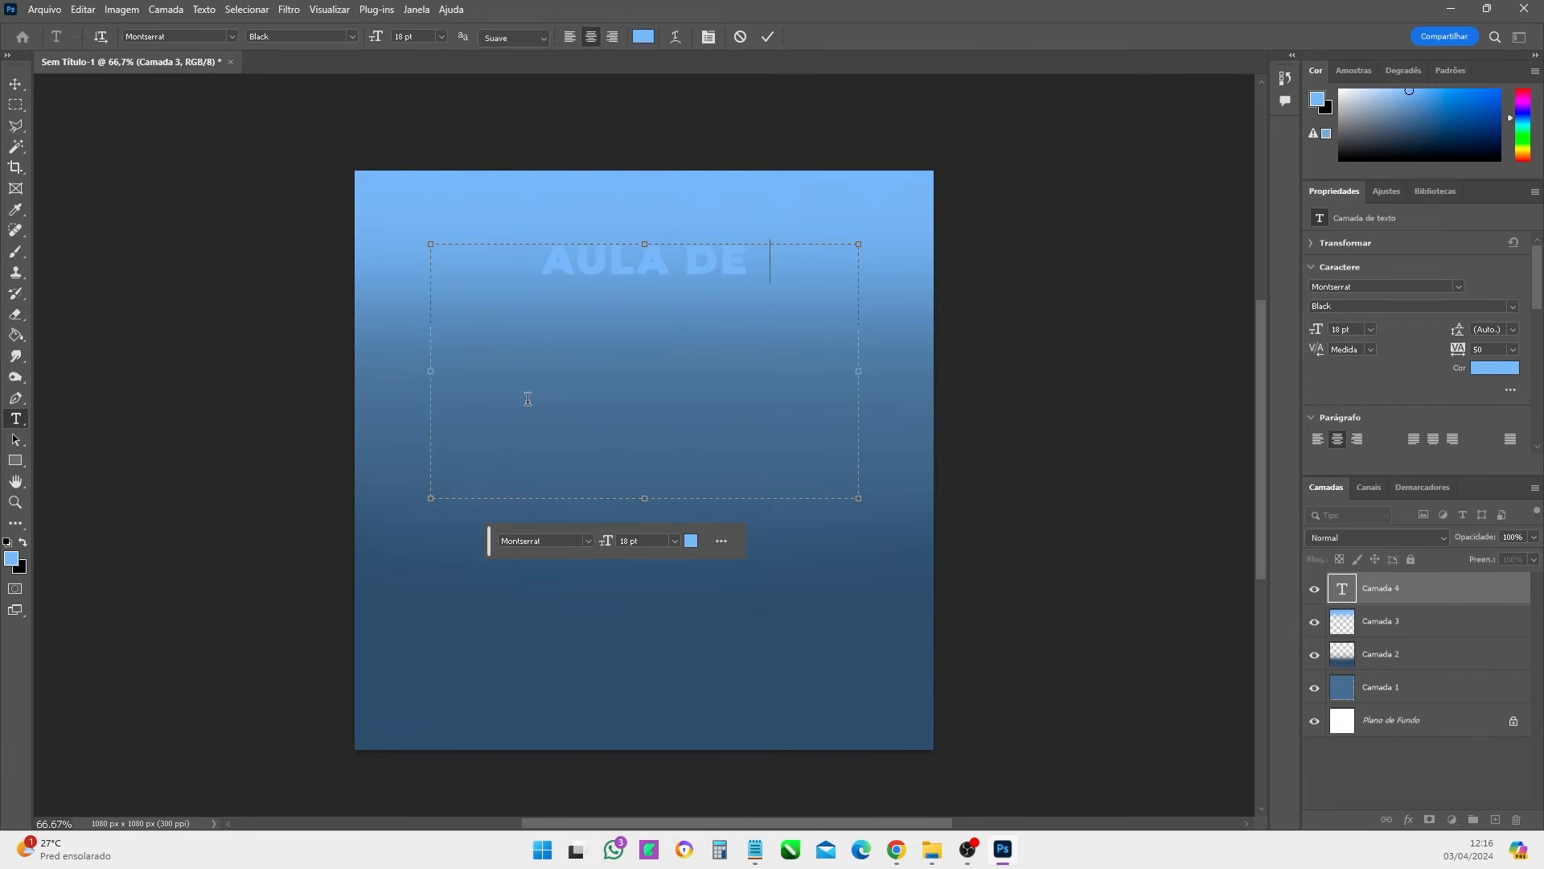
pyautogui.write(' PHOTOSHOP')
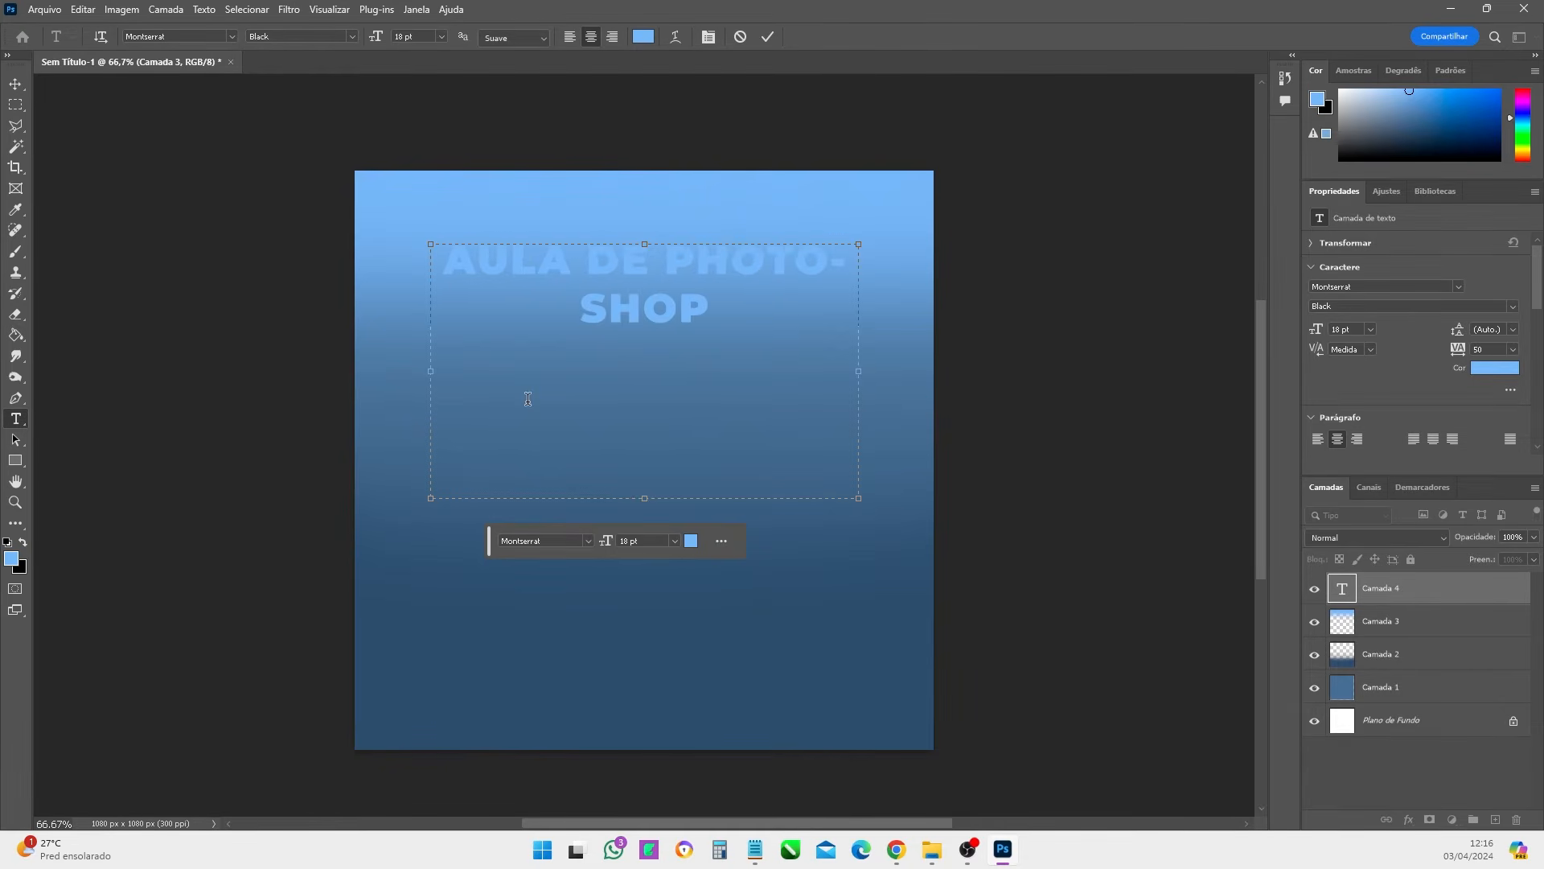
pyautogui.click(667, 262)
pyautogui.press('Return')
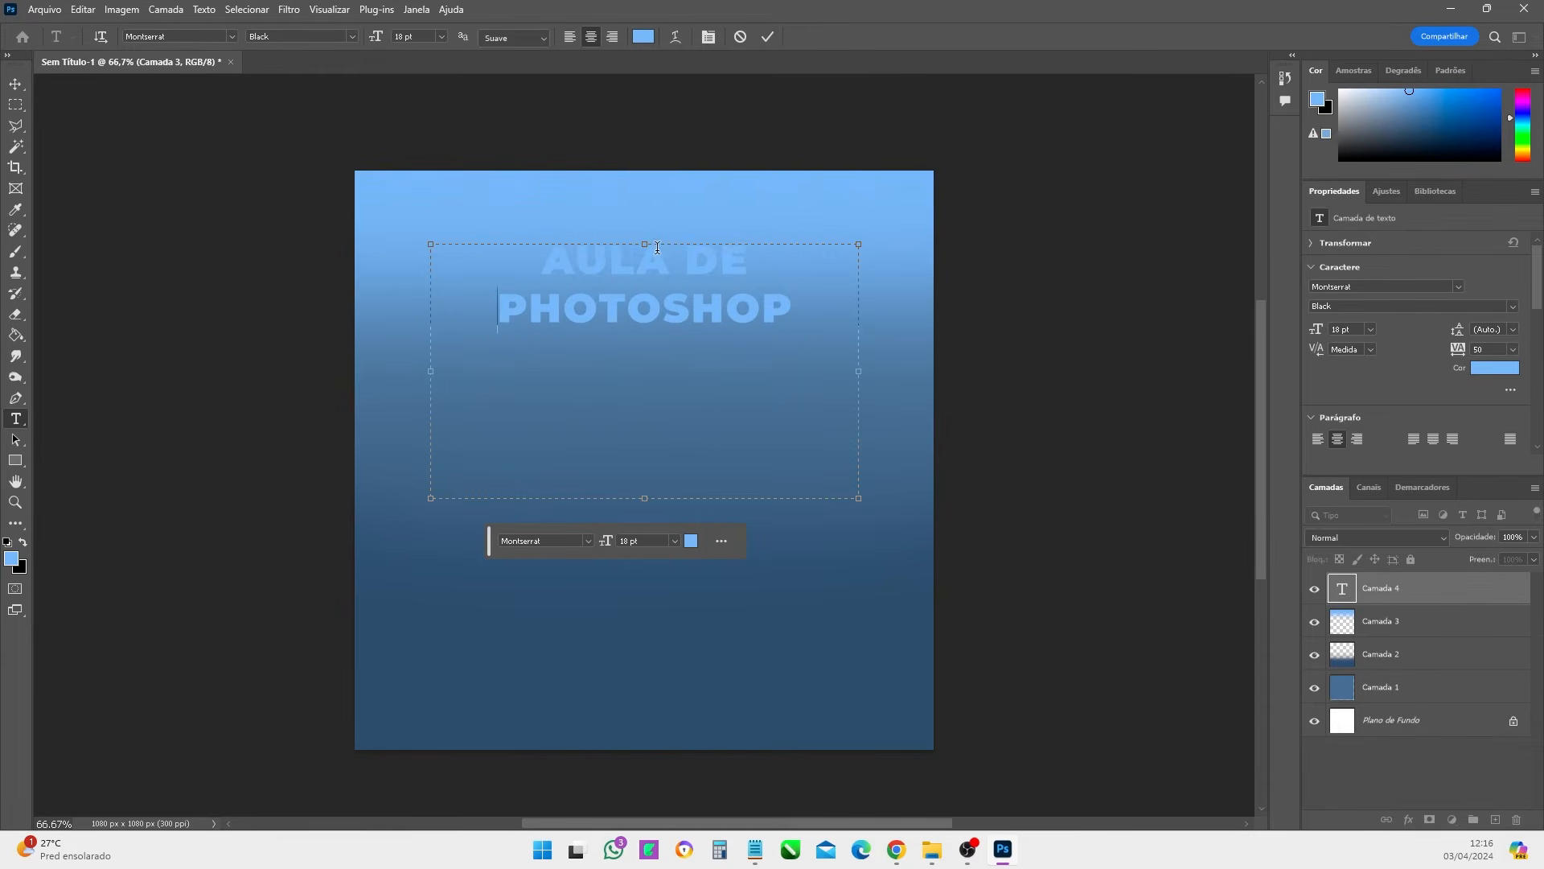
# - Color the whole AULA DE PHOTOSHOP text white and align it left
pyautogui.moveTo(513, 259); pyautogui.dragTo(848, 328)
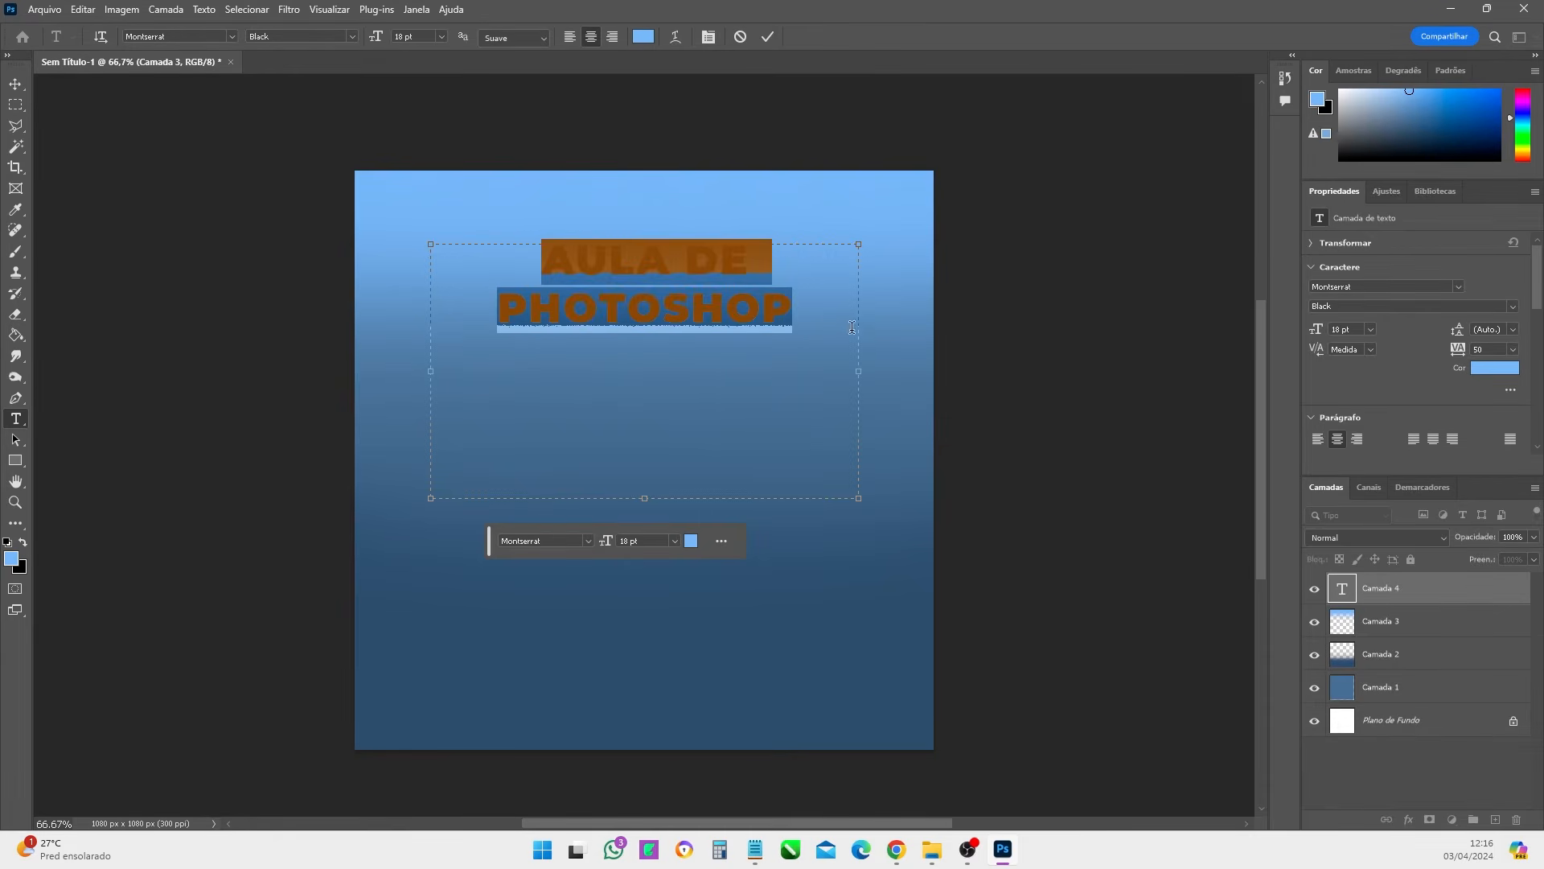
pyautogui.moveTo(1382, 122); pyautogui.dragTo(1339, 90)
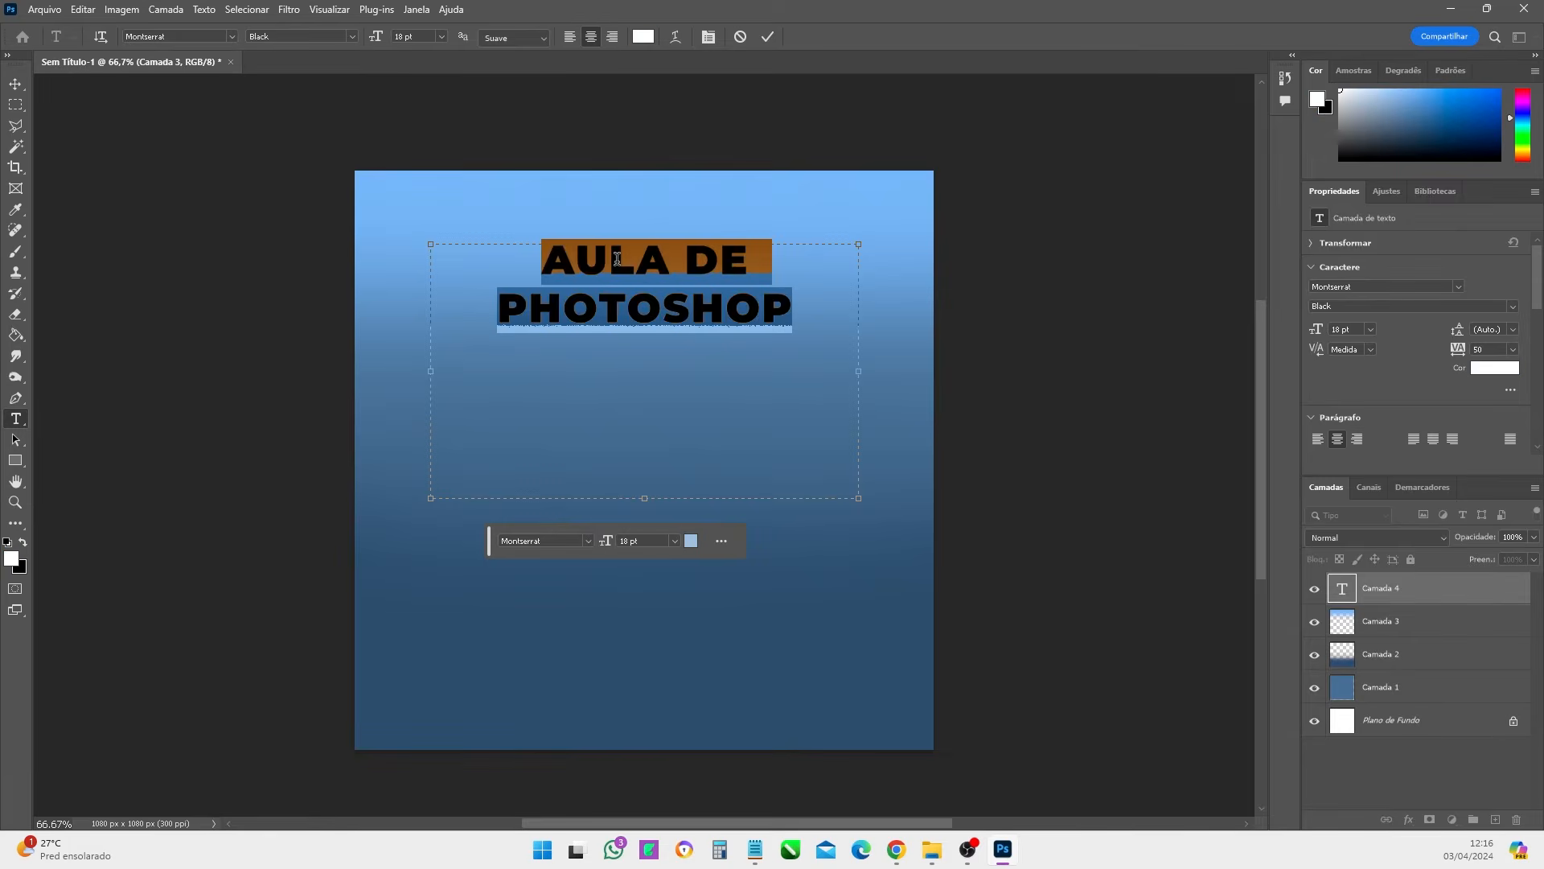
pyautogui.click(617, 417)
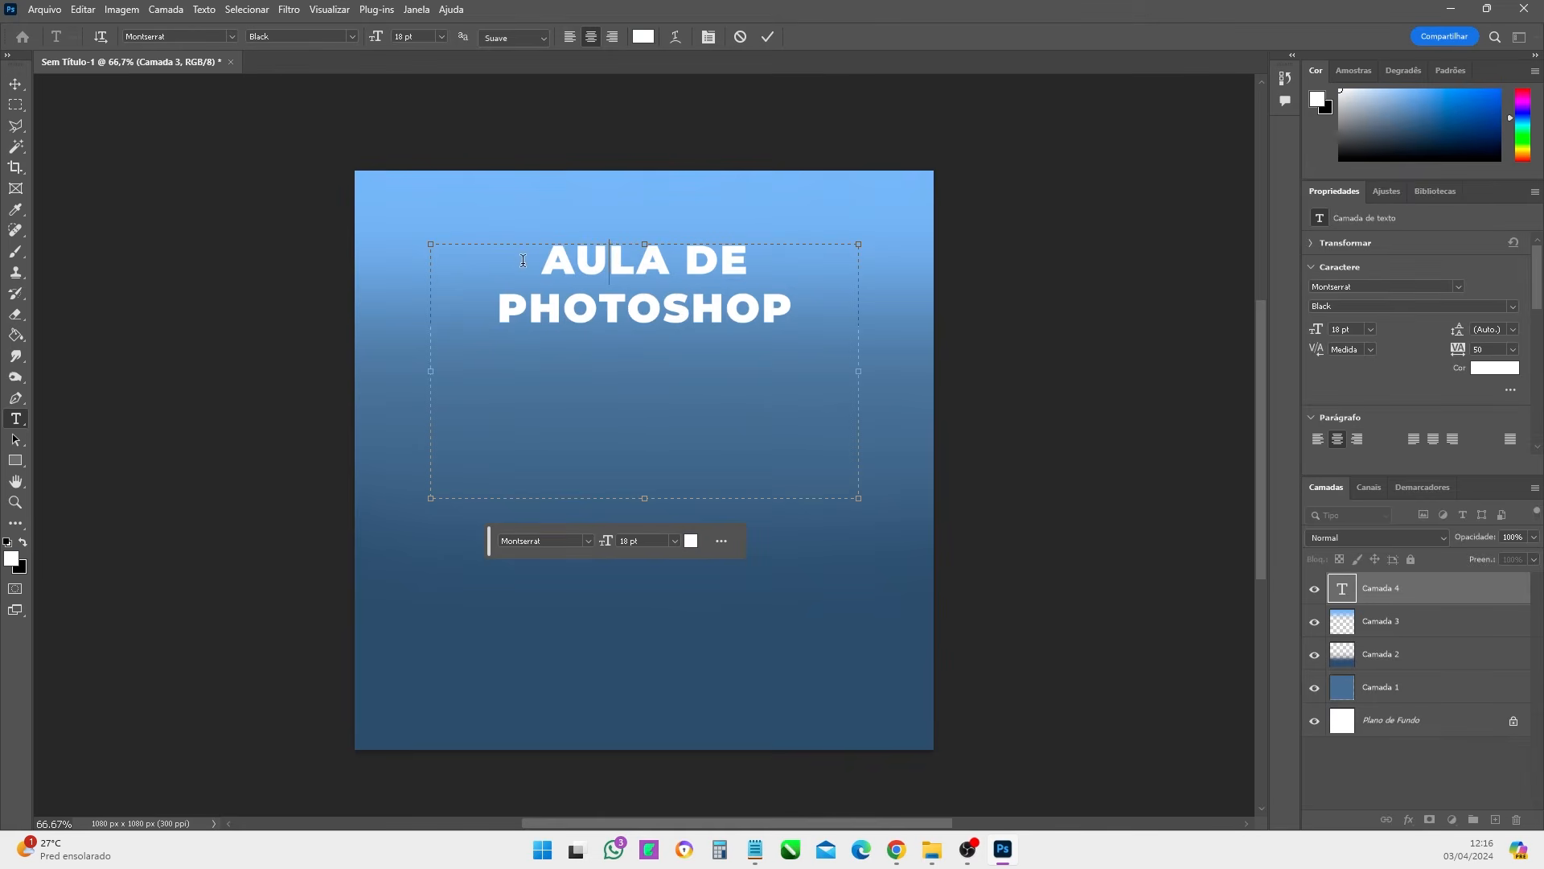
pyautogui.moveTo(523, 259); pyautogui.dragTo(836, 325)
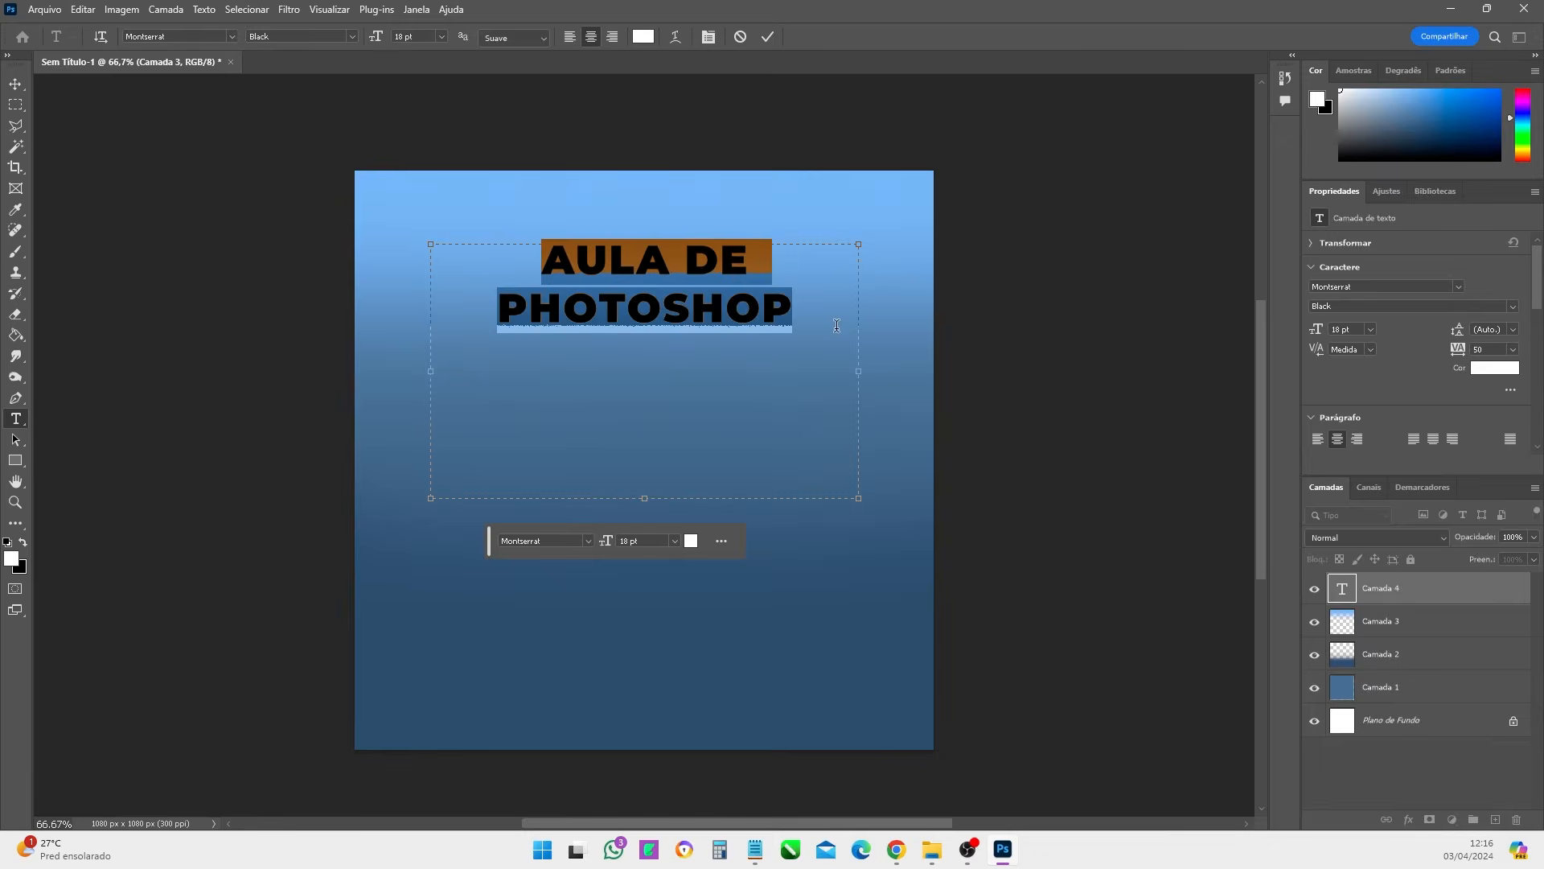
pyautogui.click(570, 37)
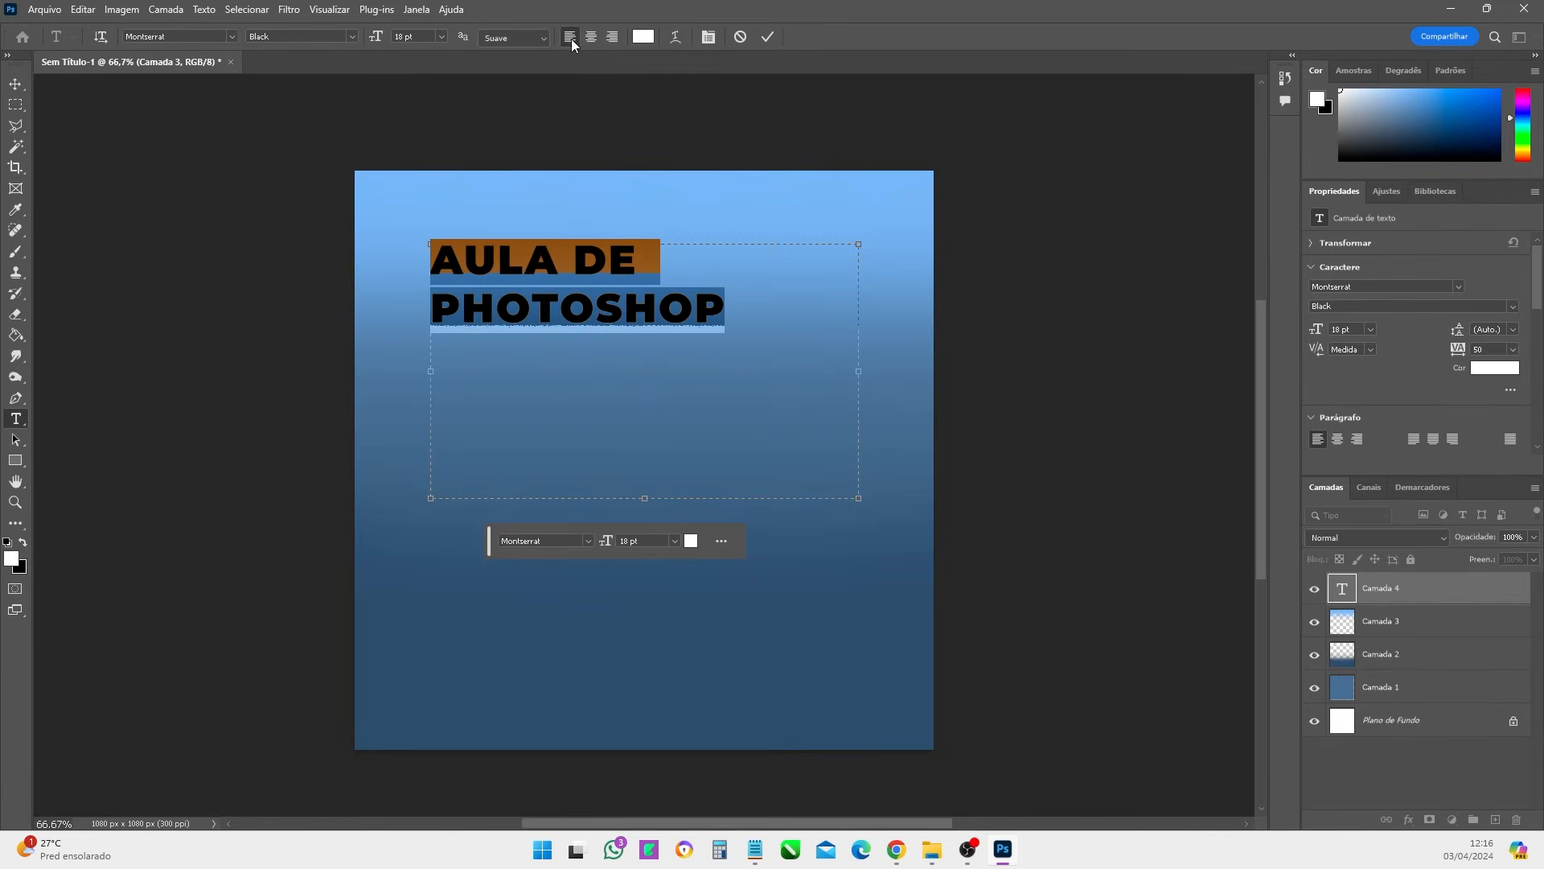
pyautogui.click(549, 292)
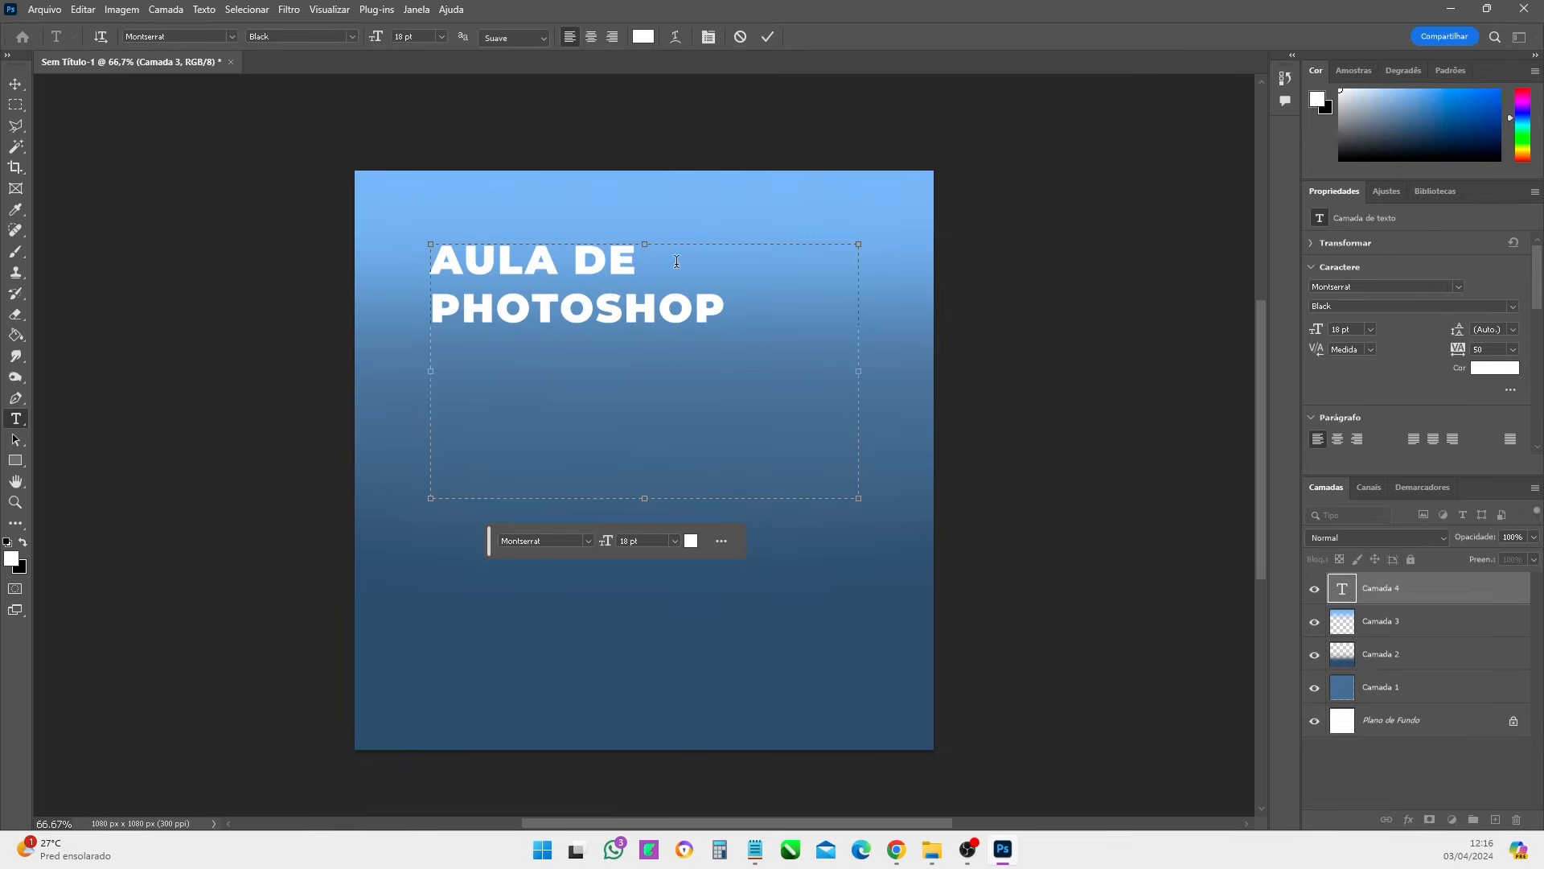
# - Set the AULA DE line of the text to the Medium weight of Montserrat
pyautogui.moveTo(638, 264); pyautogui.dragTo(411, 261)
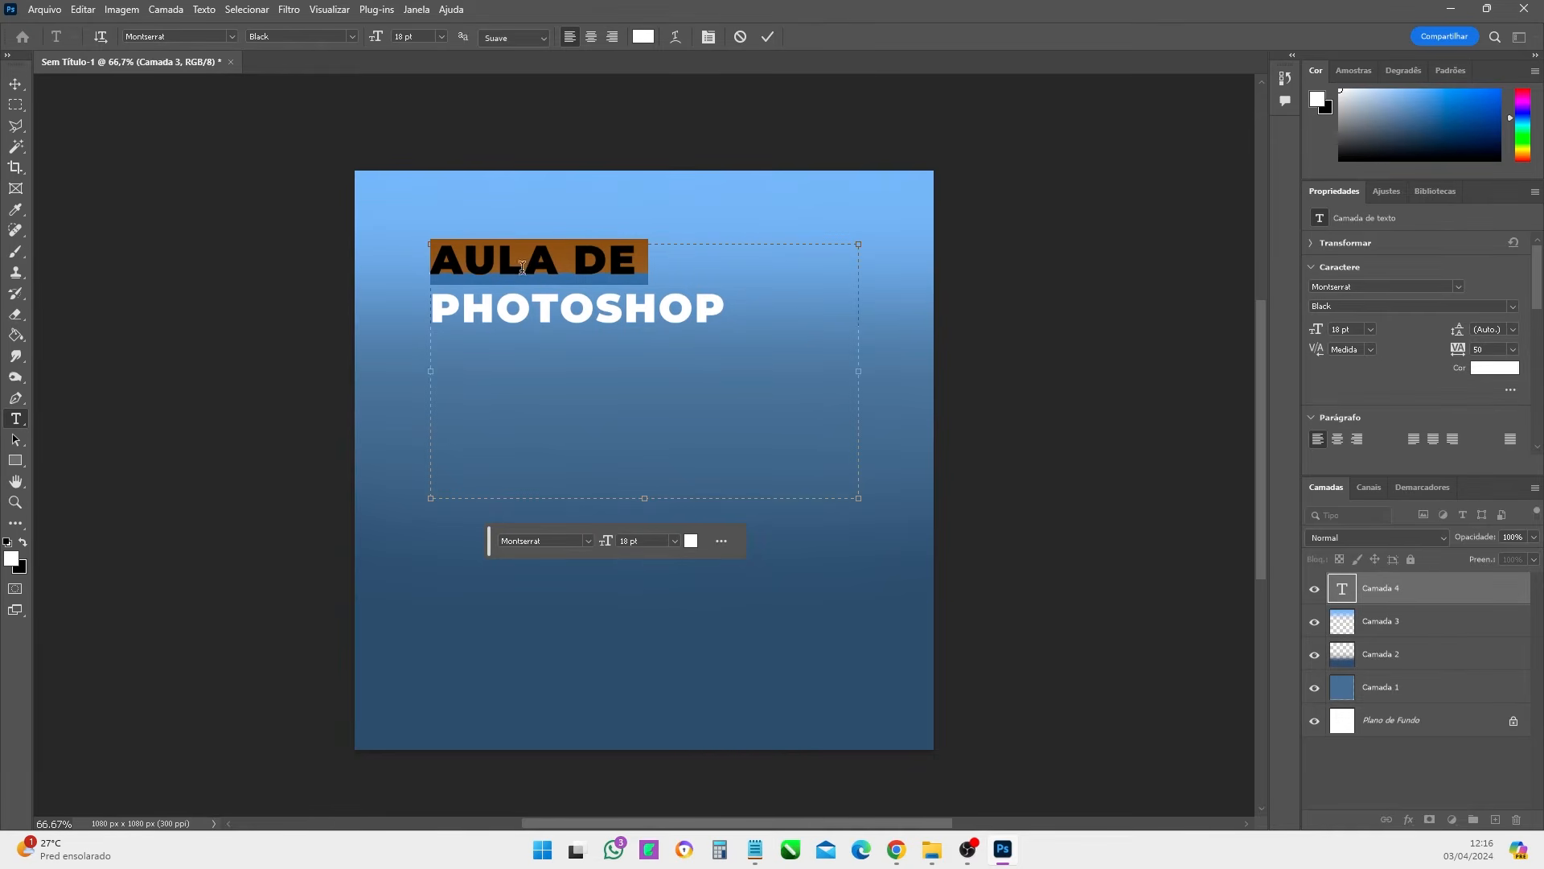
pyautogui.click(349, 38)
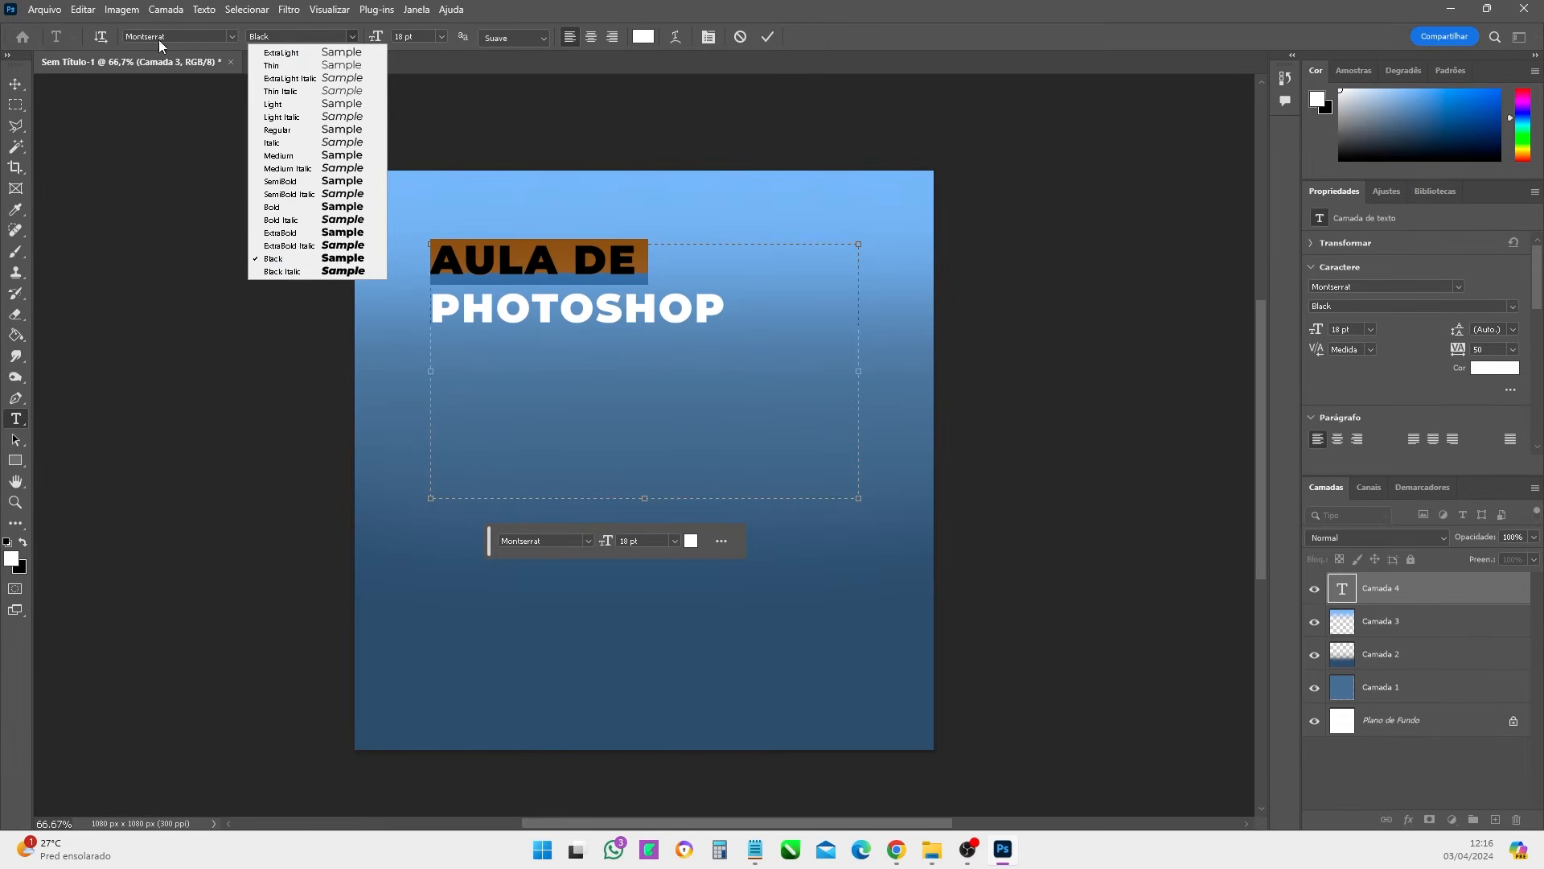
pyautogui.click(300, 156)
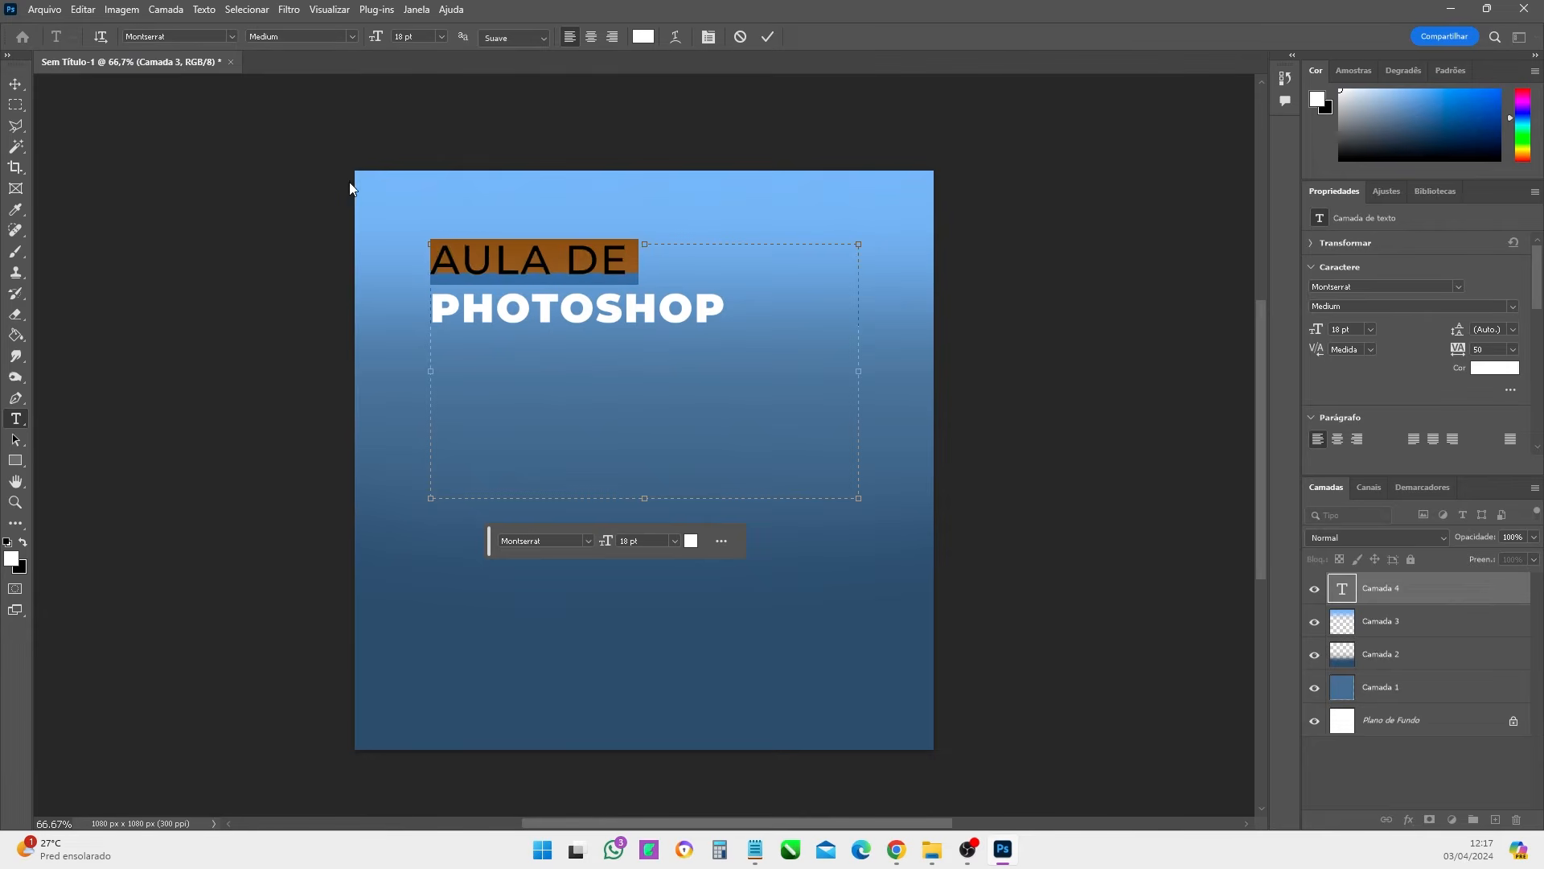
# - Widen the text box beyond the canvas's right edge and set the word PHOTOSHOP to 24 pt
pyautogui.click(531, 297)
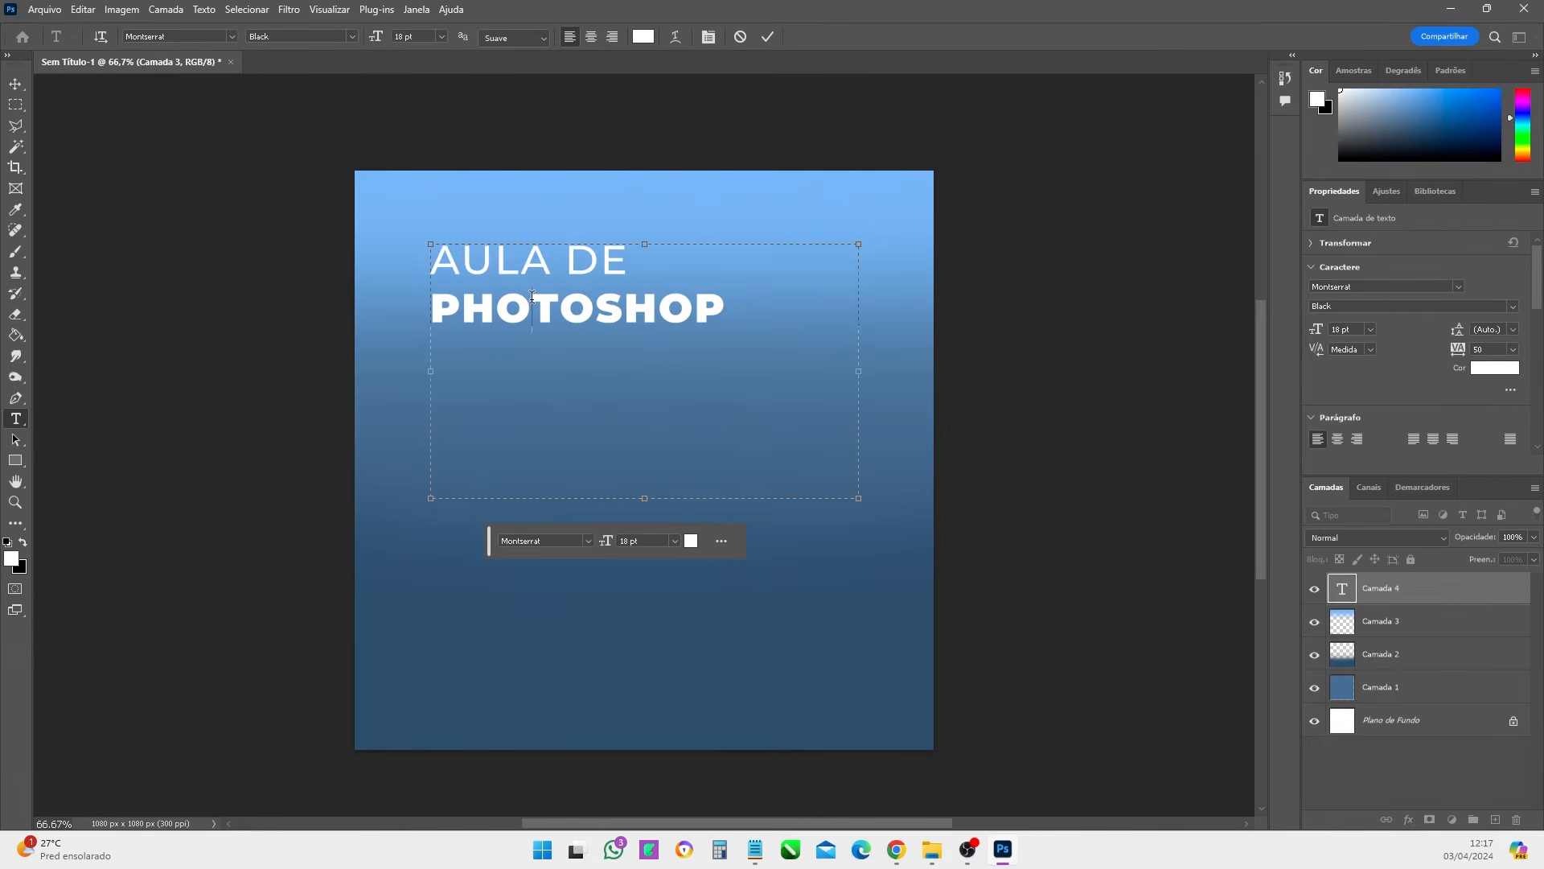
pyautogui.doubleClick(659, 306)
pyautogui.click(441, 37)
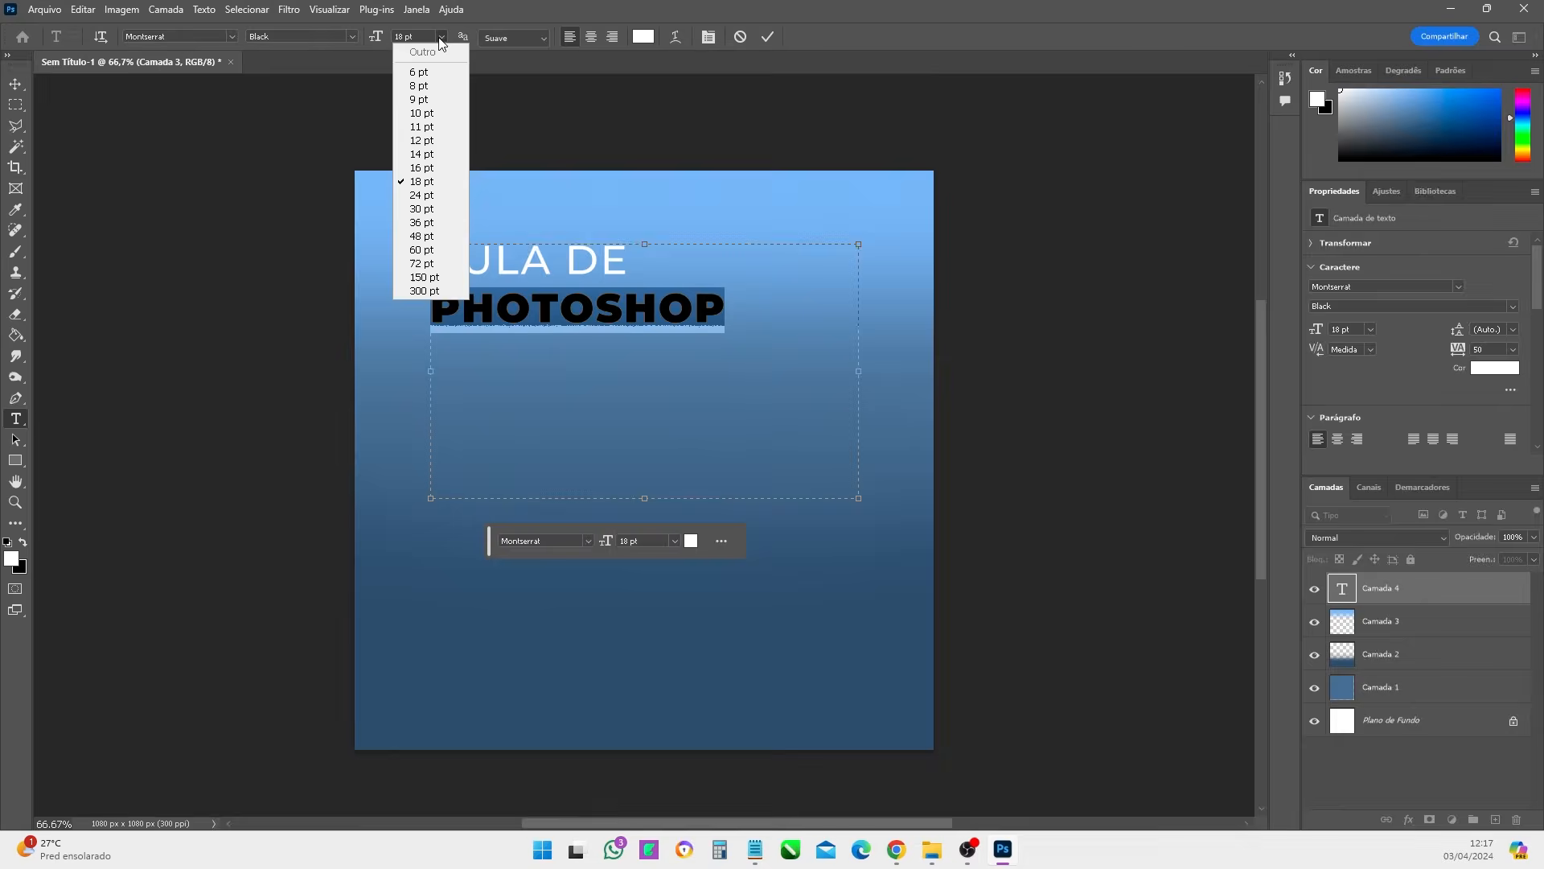
pyautogui.click(421, 210)
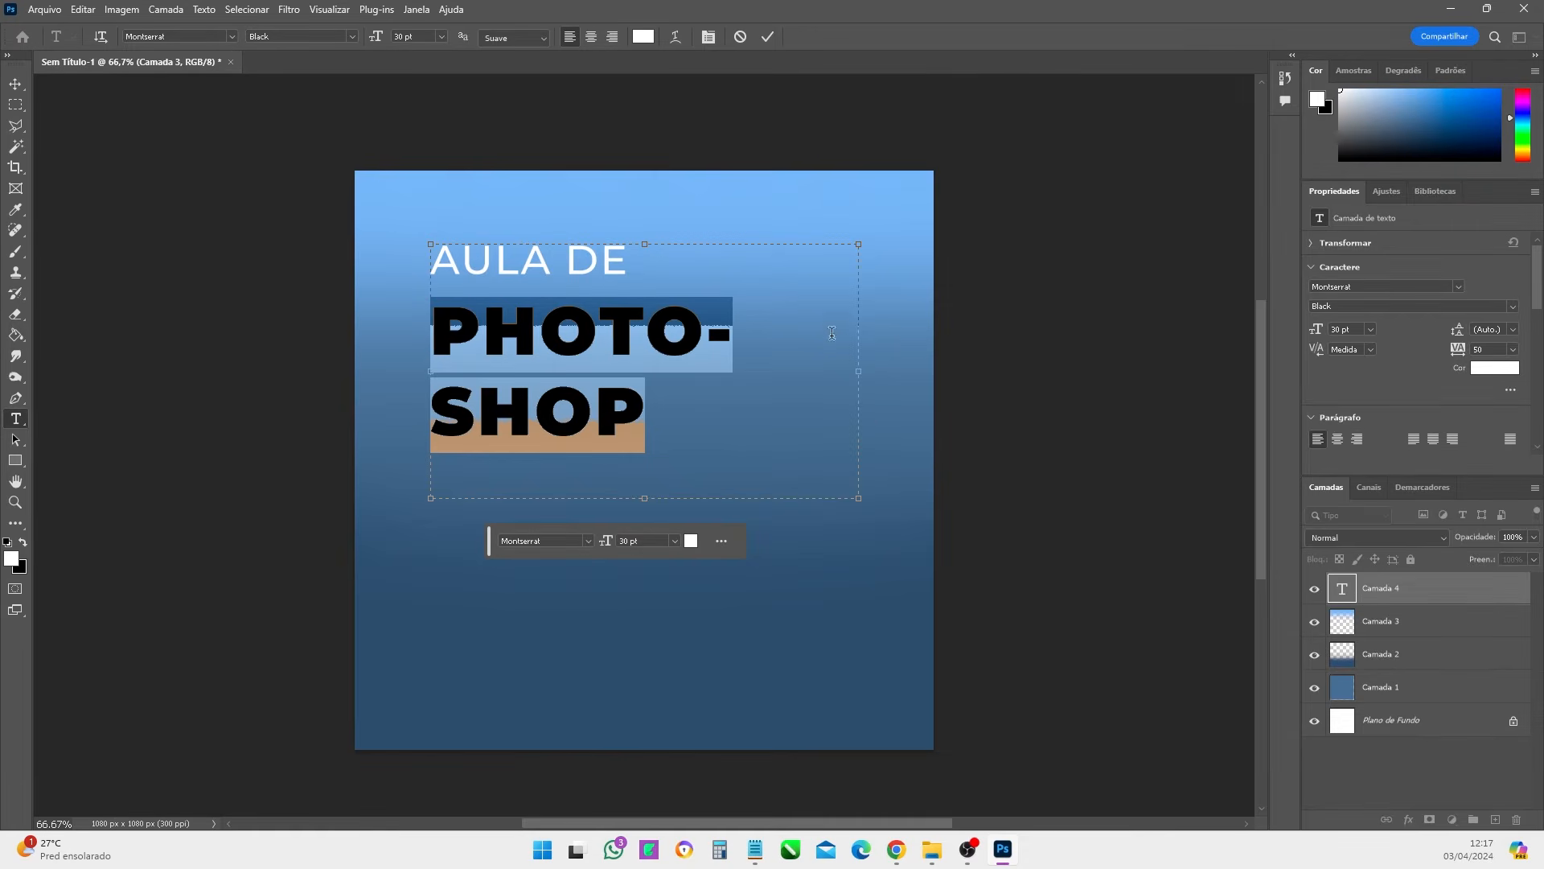
pyautogui.moveTo(861, 376); pyautogui.dragTo(926, 374)
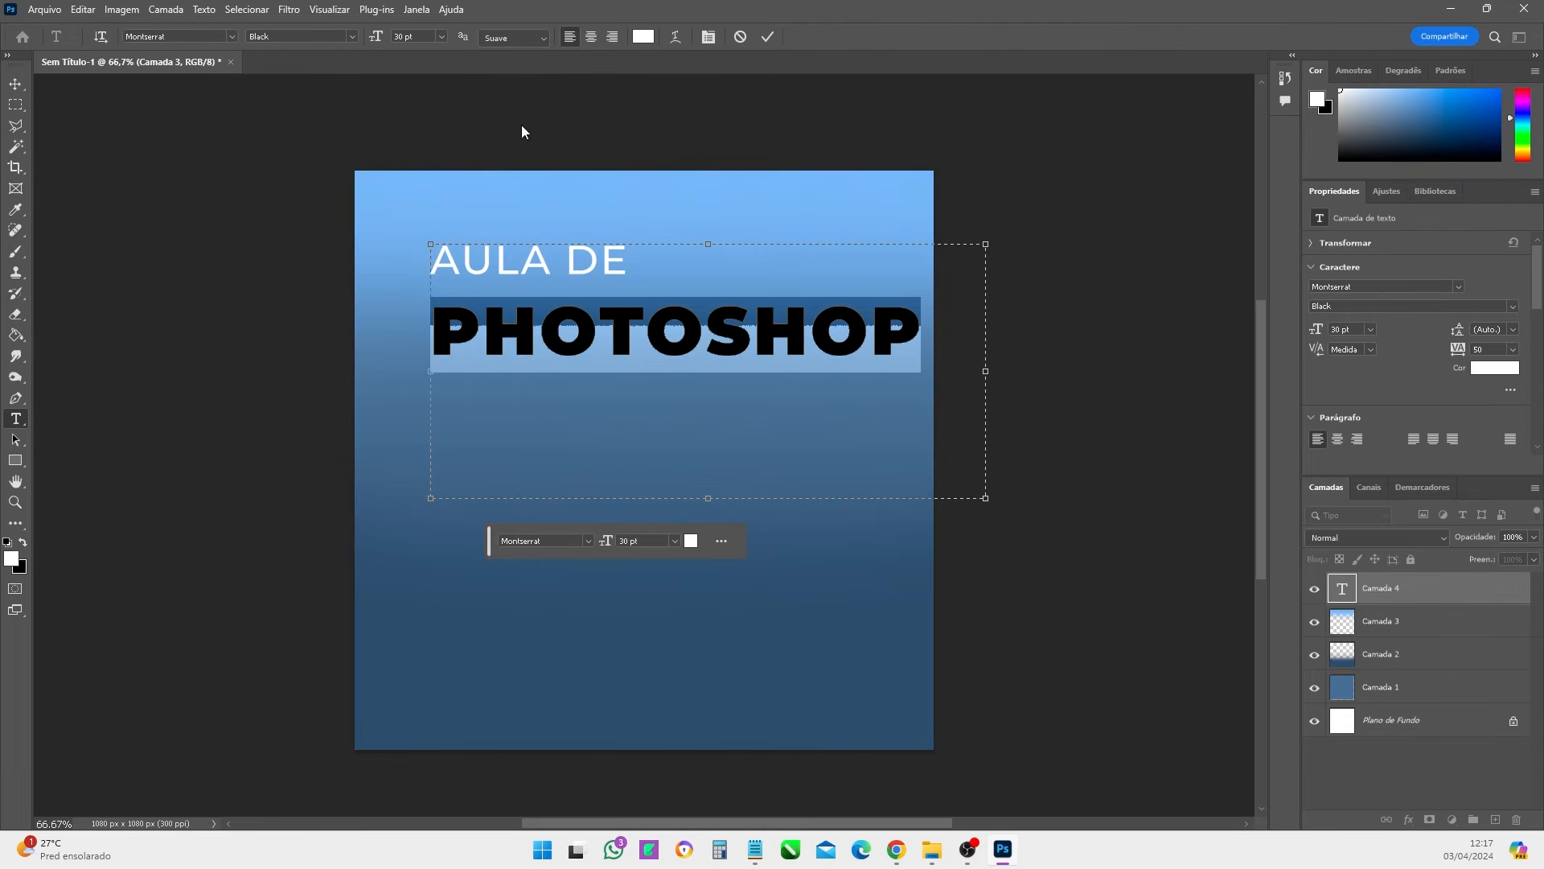
pyautogui.click(443, 42)
pyautogui.click(443, 191)
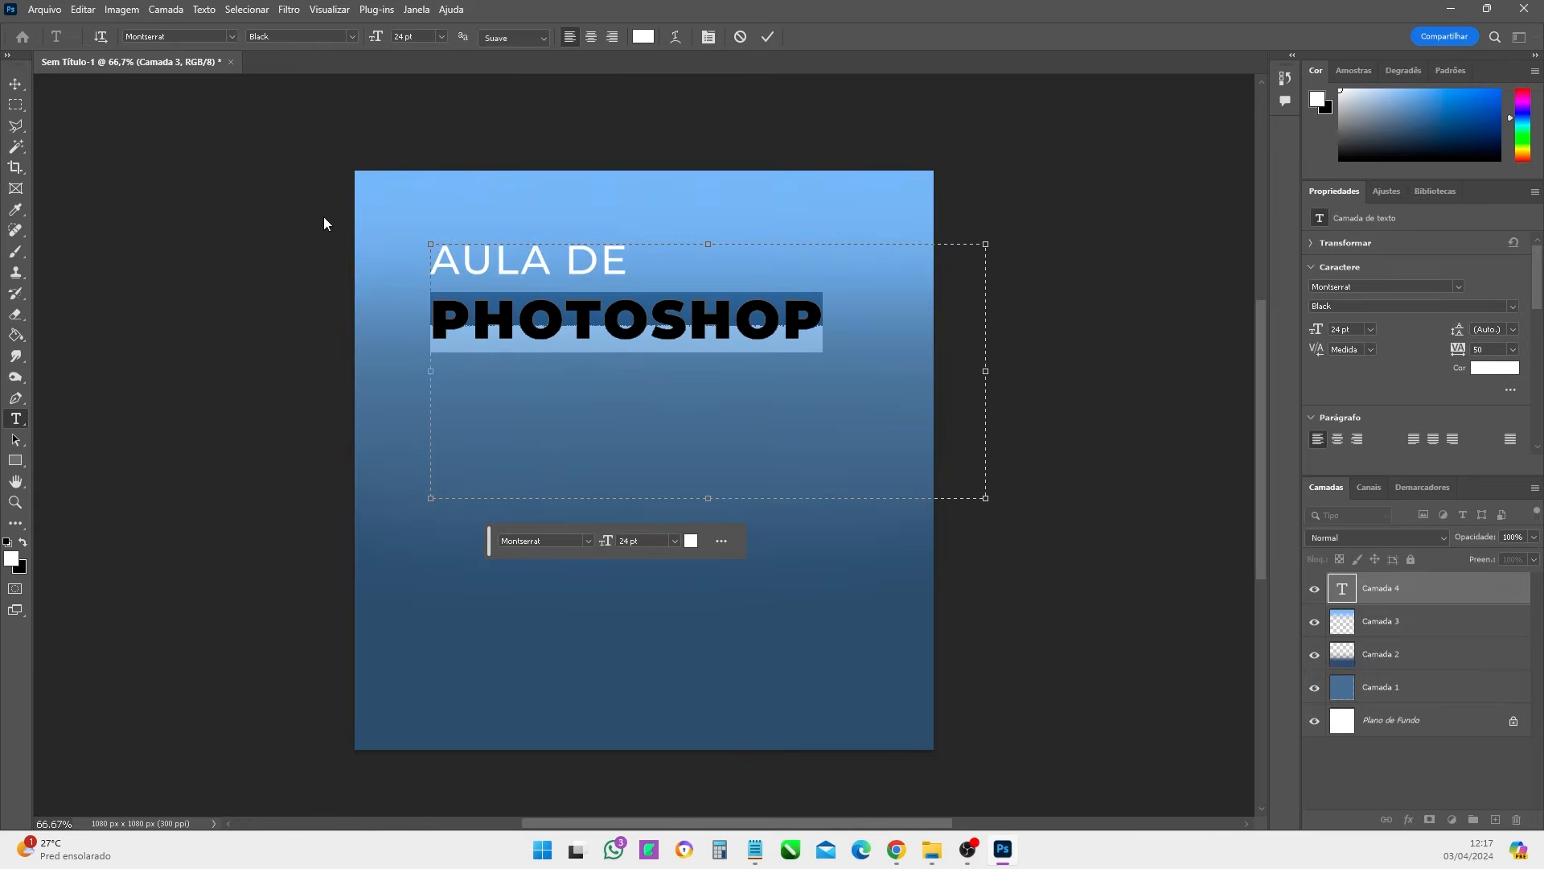
# - Finish editing the text and move the AULA DE PHOTOSHOP layer slightly left and down on the canvas
pyautogui.click(645, 344)
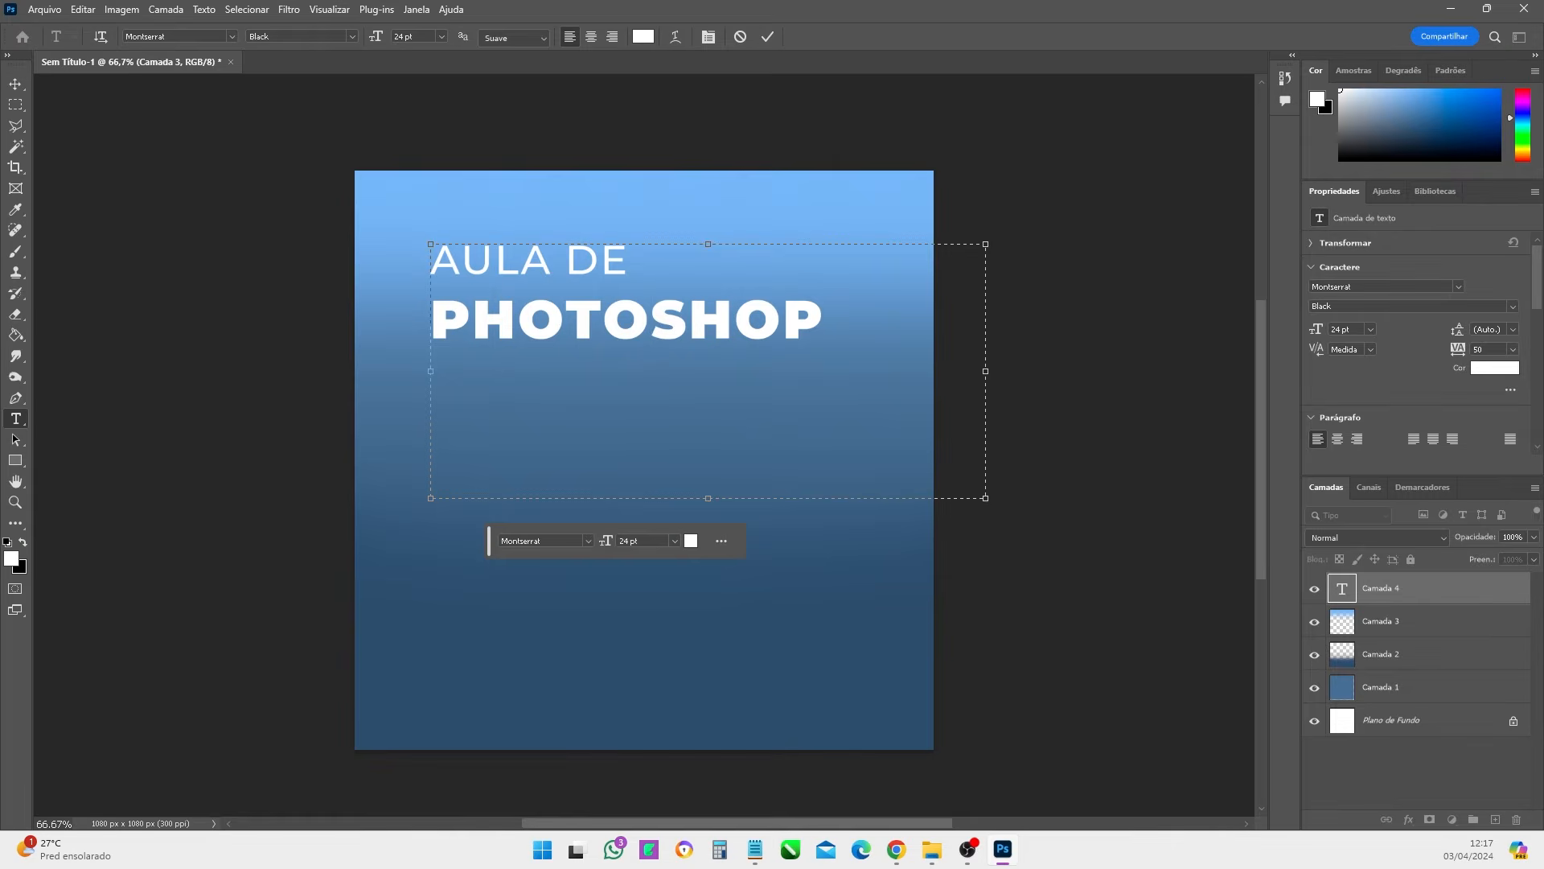
pyautogui.click(15, 83)
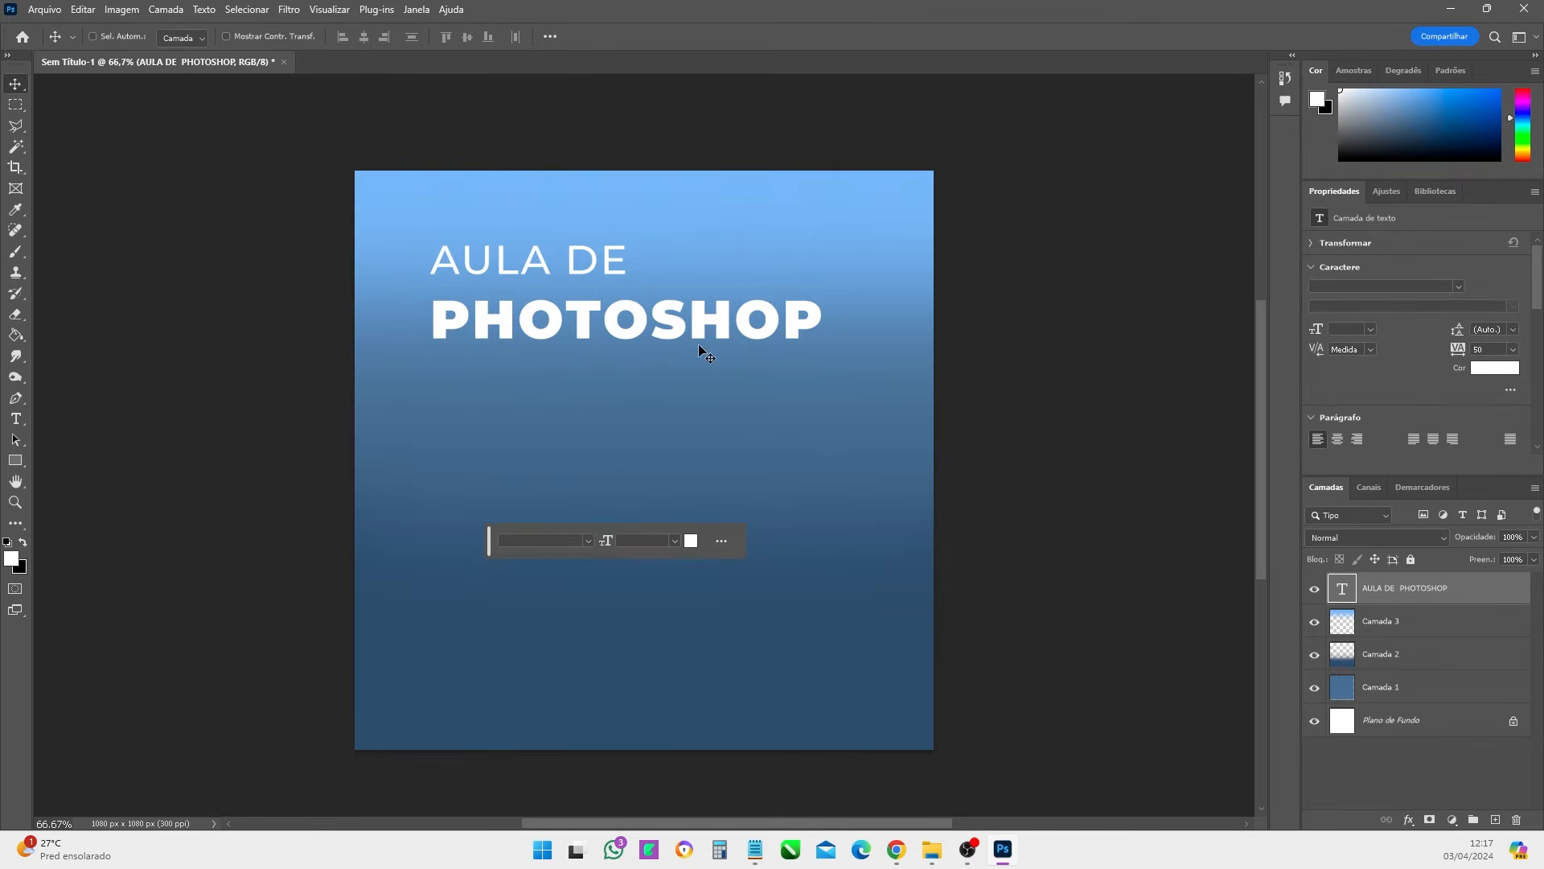
pyautogui.moveTo(699, 344)
pyautogui.mouseDown()
pyautogui.moveTo(619, 369)
pyautogui.moveTo(697, 347)
pyautogui.moveTo(673, 330)
pyautogui.moveTo(683, 349)
pyautogui.mouseUp()
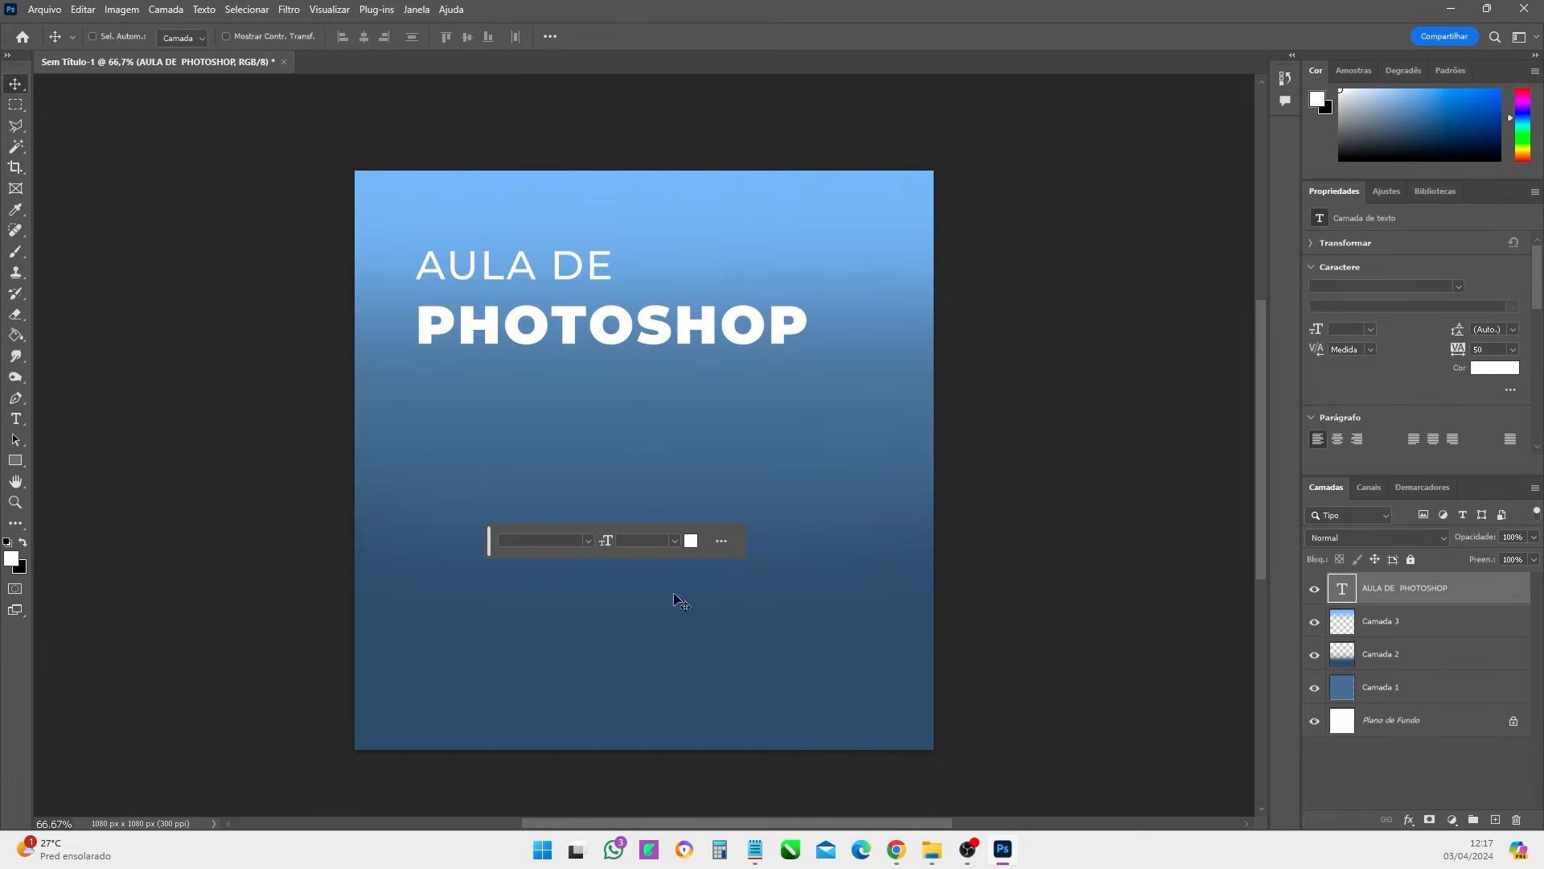
# - Switch to Chrome and search the PNGWing site for "textura"
pyautogui.click(901, 857)
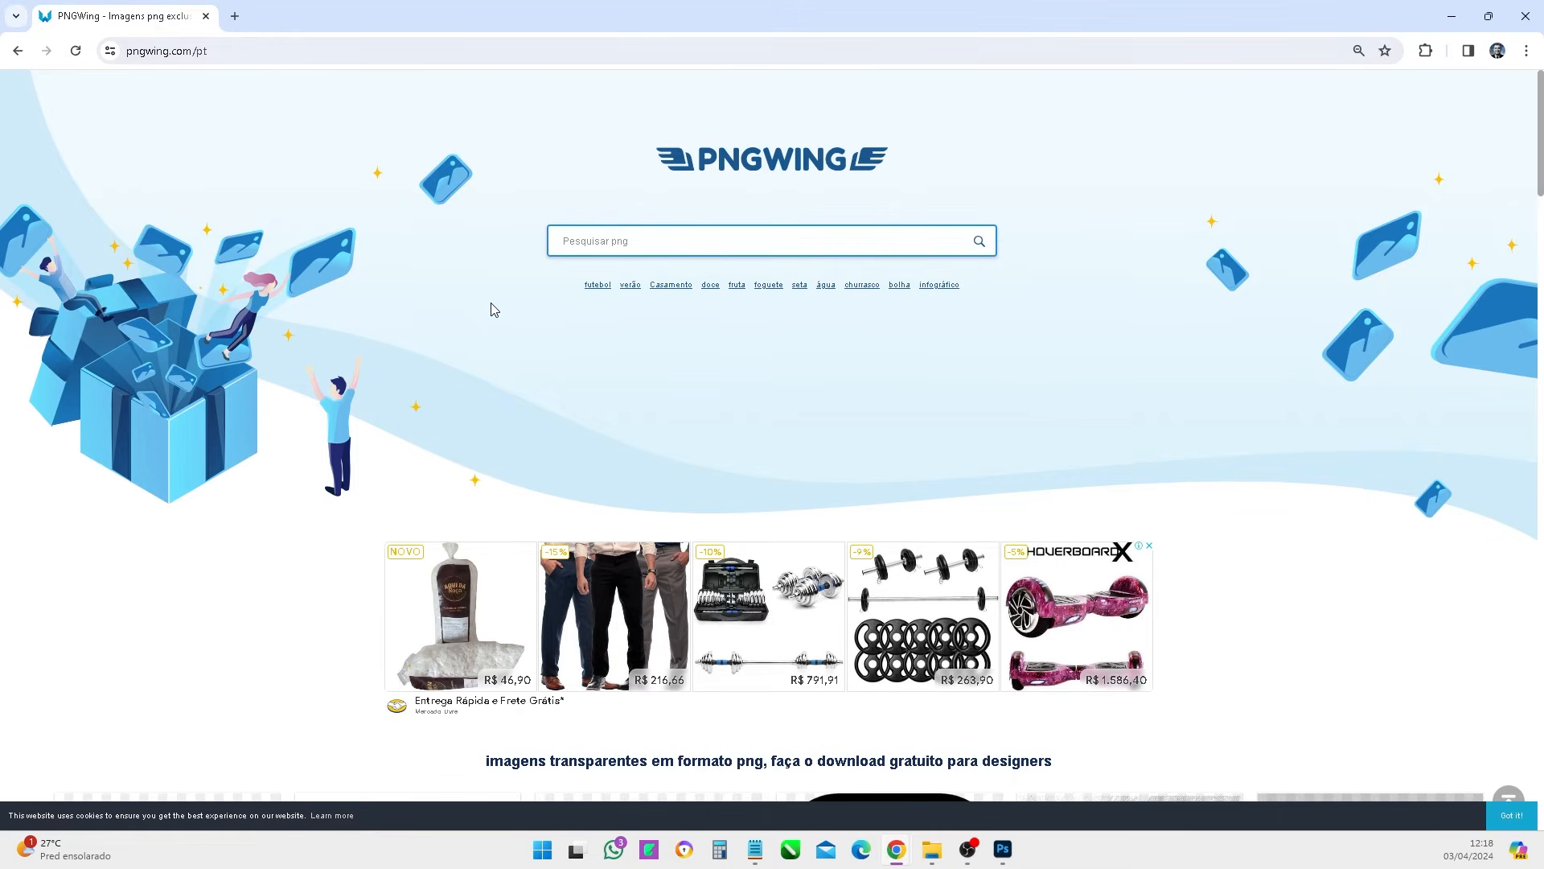
pyautogui.scroll(-8, 492, 298)
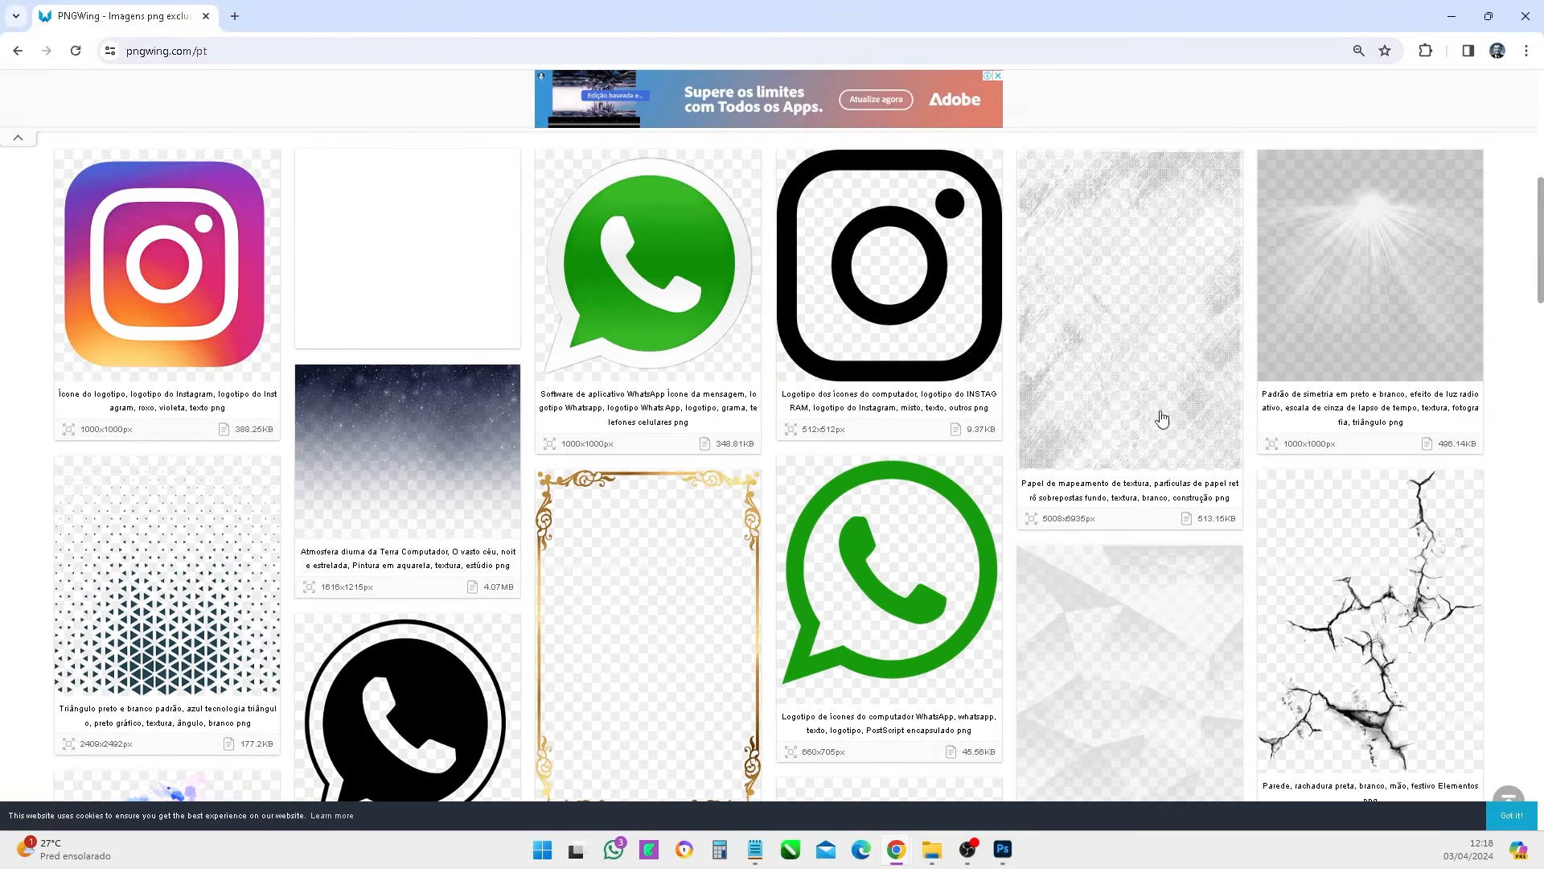
pyautogui.scroll(10, 552, 510)
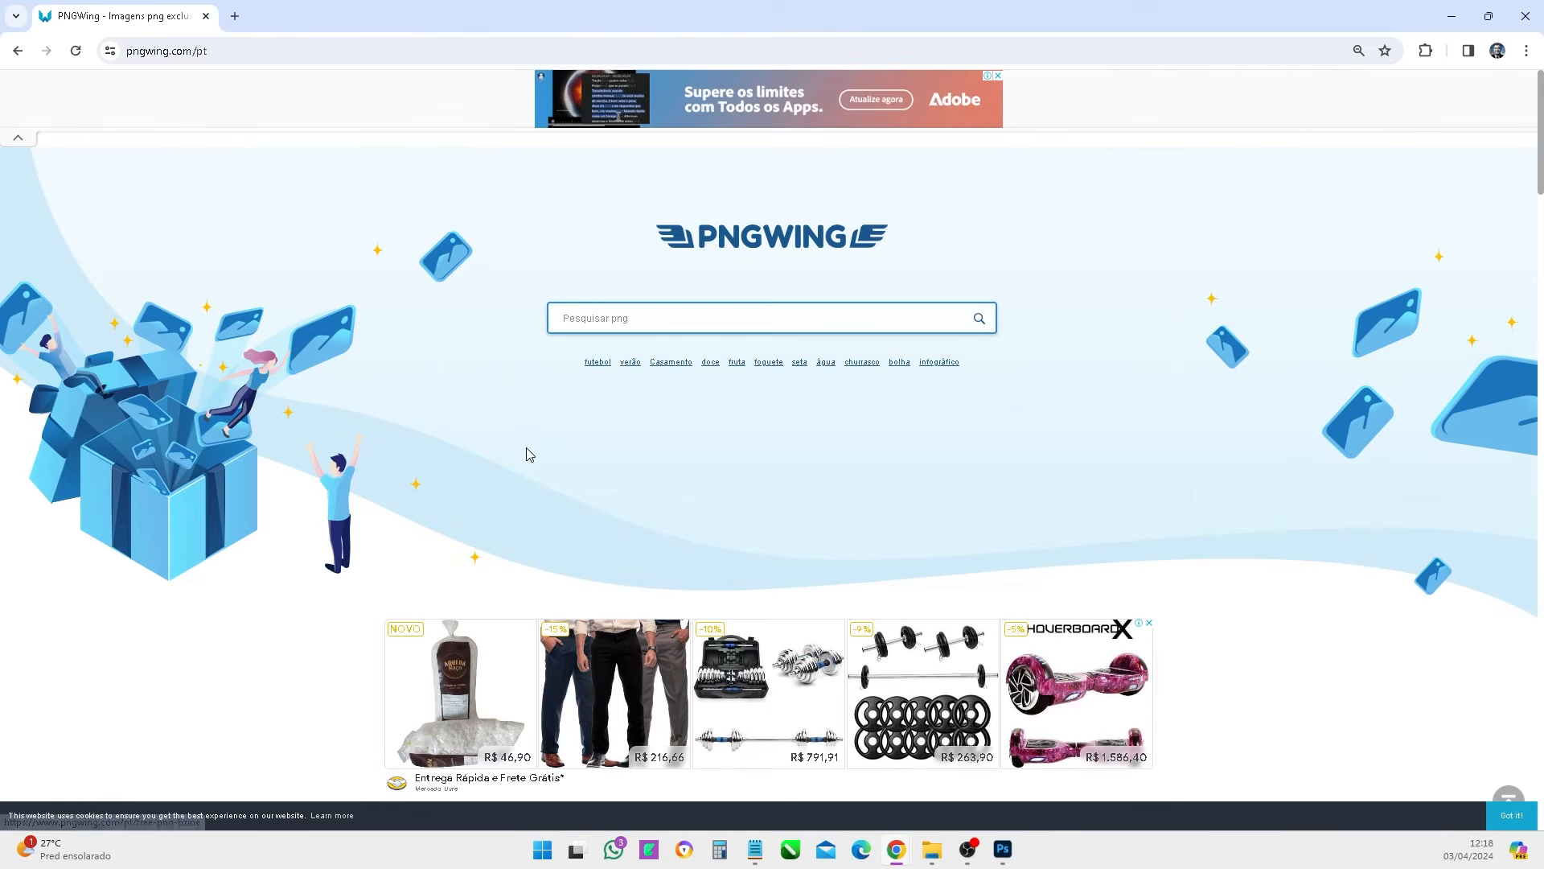
pyautogui.click(643, 317)
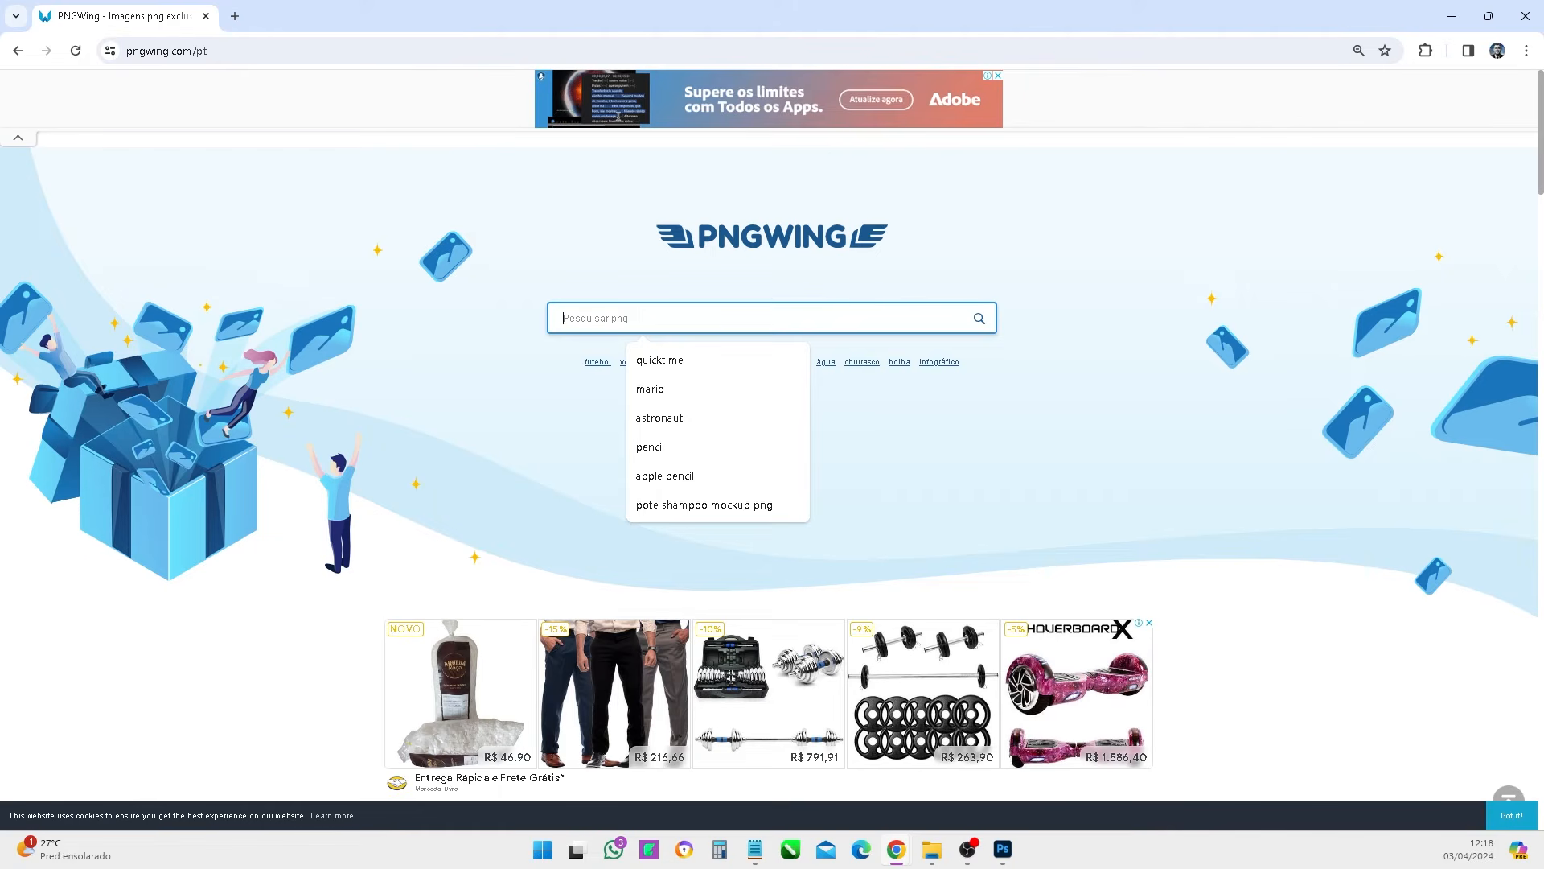
pyautogui.write('t')
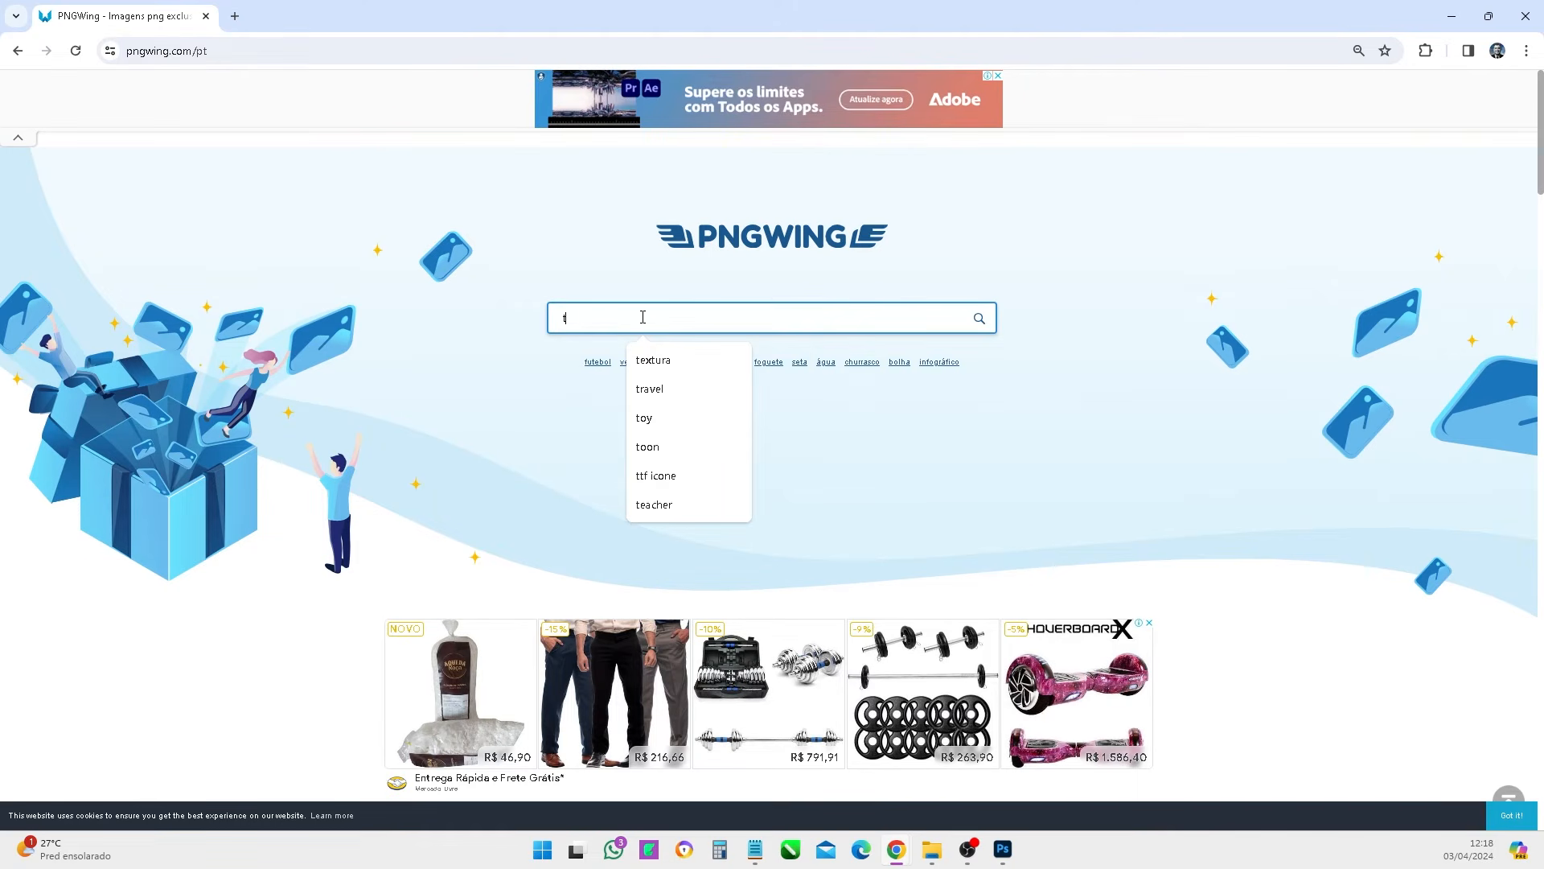
pyautogui.write('extura')
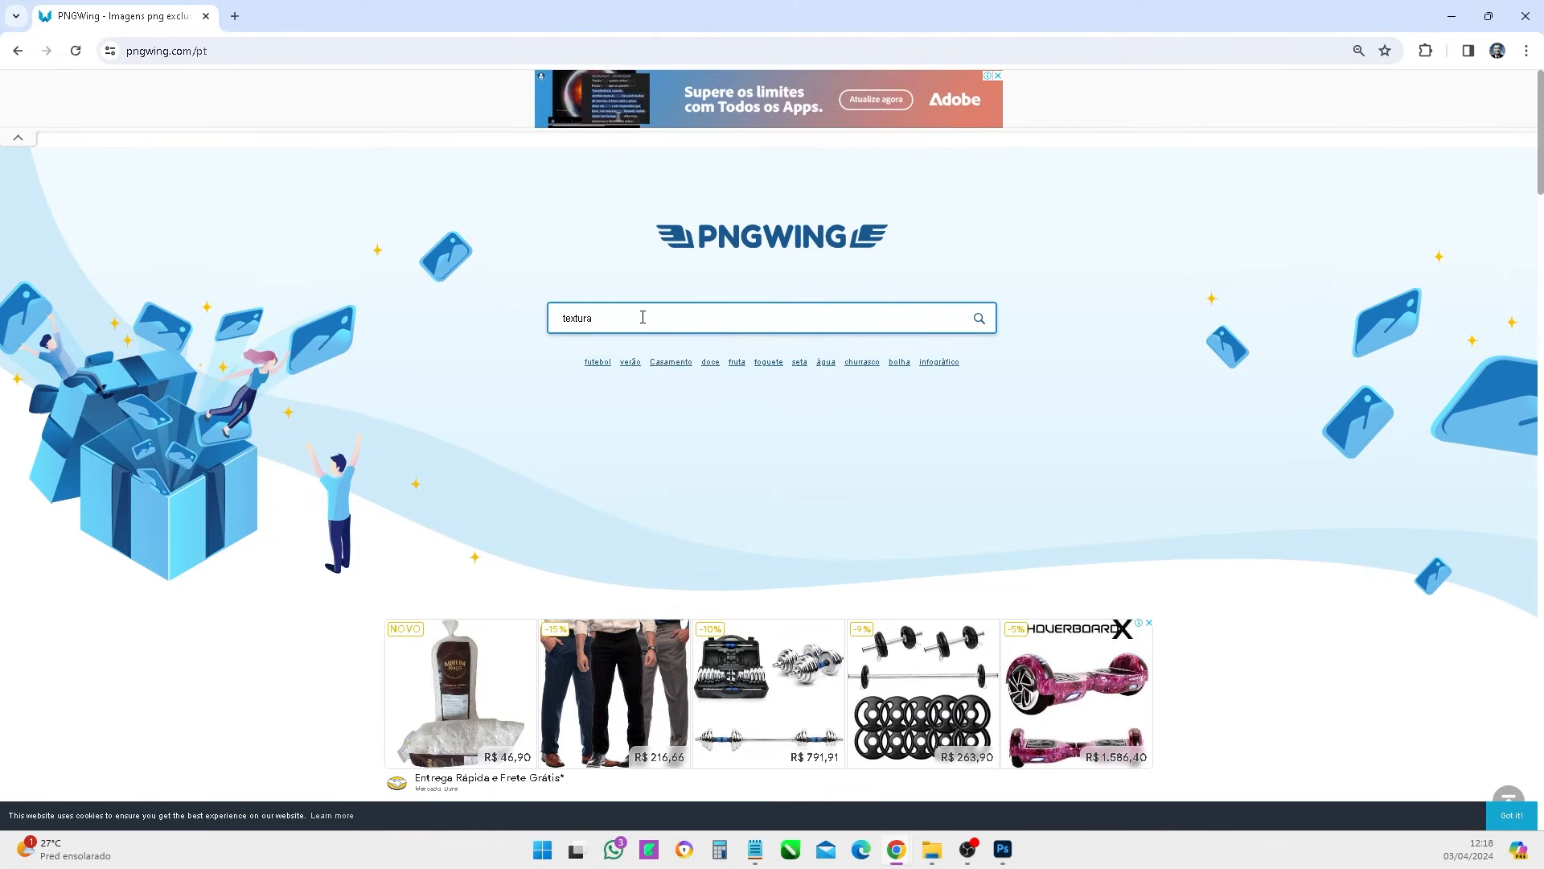
pyautogui.press('Return')
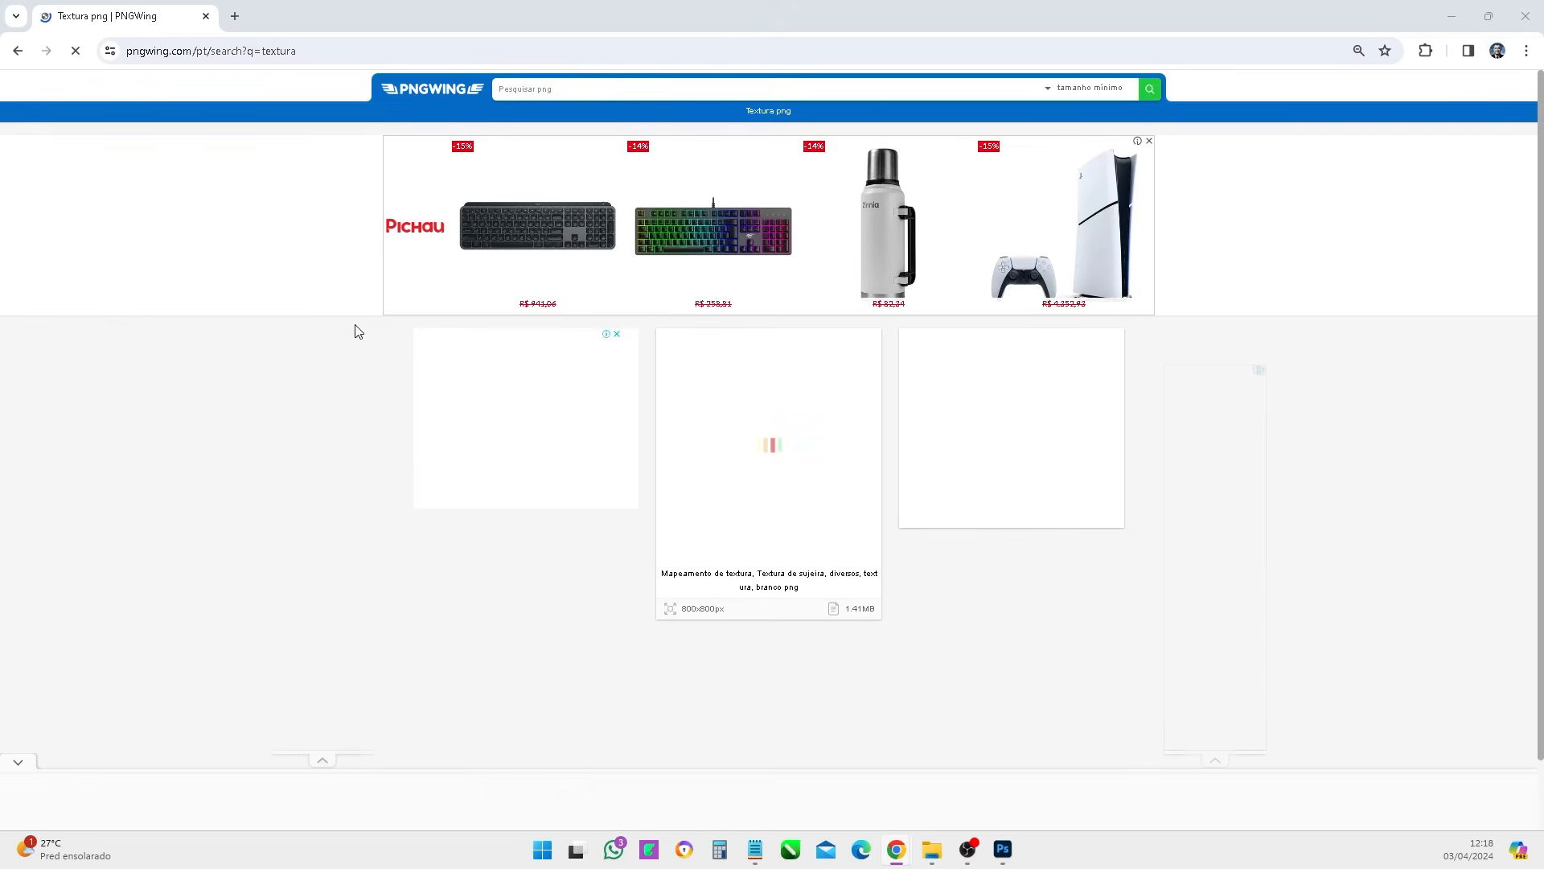
# - Browse the texture results, open the black curved-line "Textura de borda irregular" image and go to its PNG download page
pyautogui.scroll(-5, 467, 227)
pyautogui.scroll(-9, 468, 227)
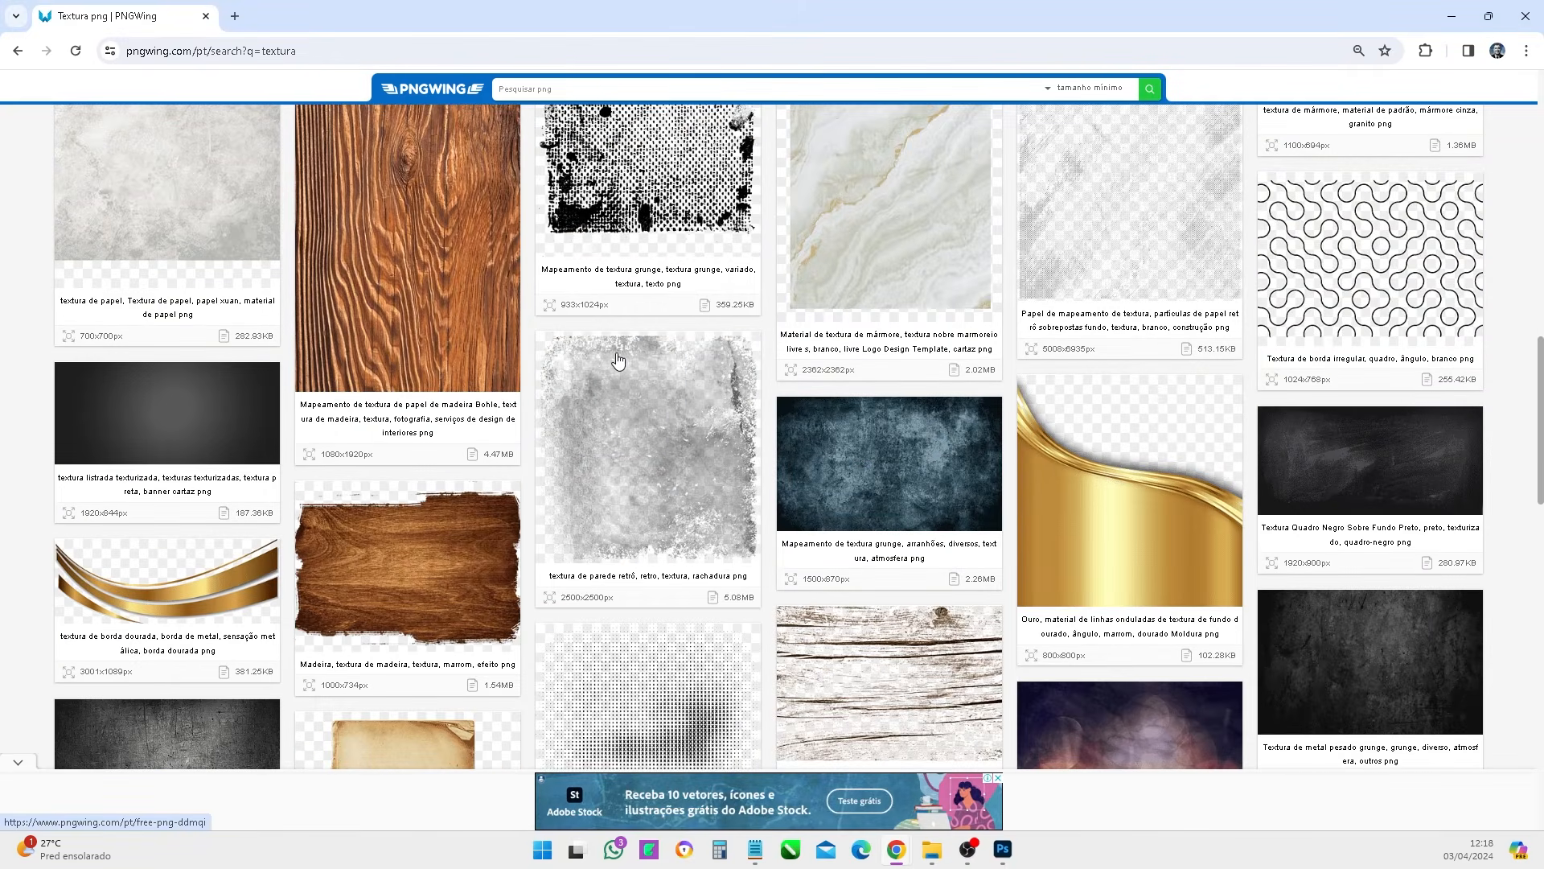
pyautogui.scroll(2, 640, 327)
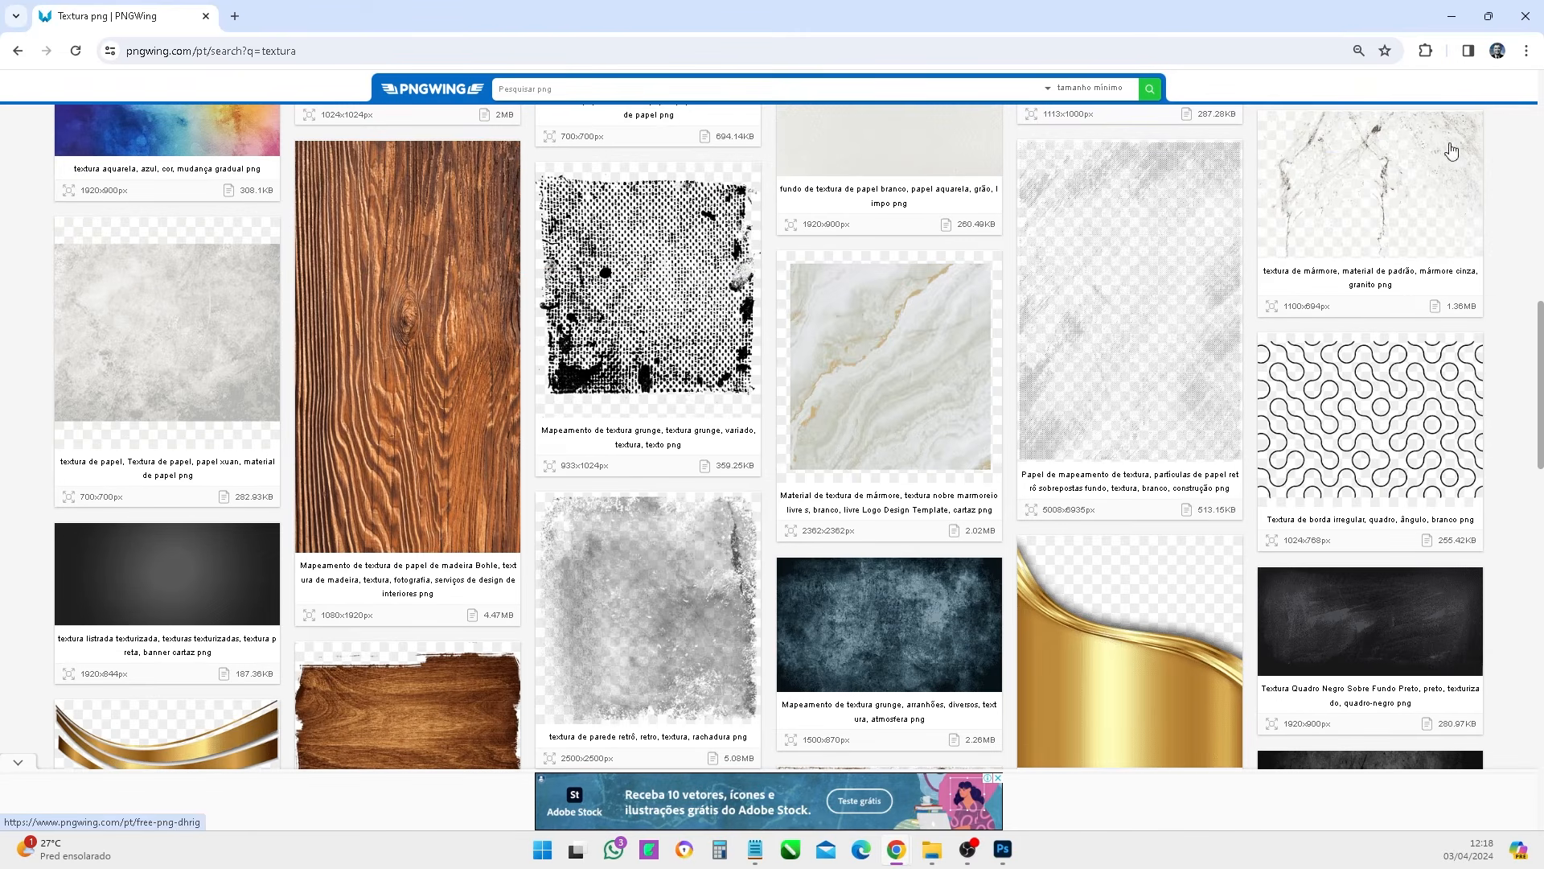
pyautogui.click(1365, 423)
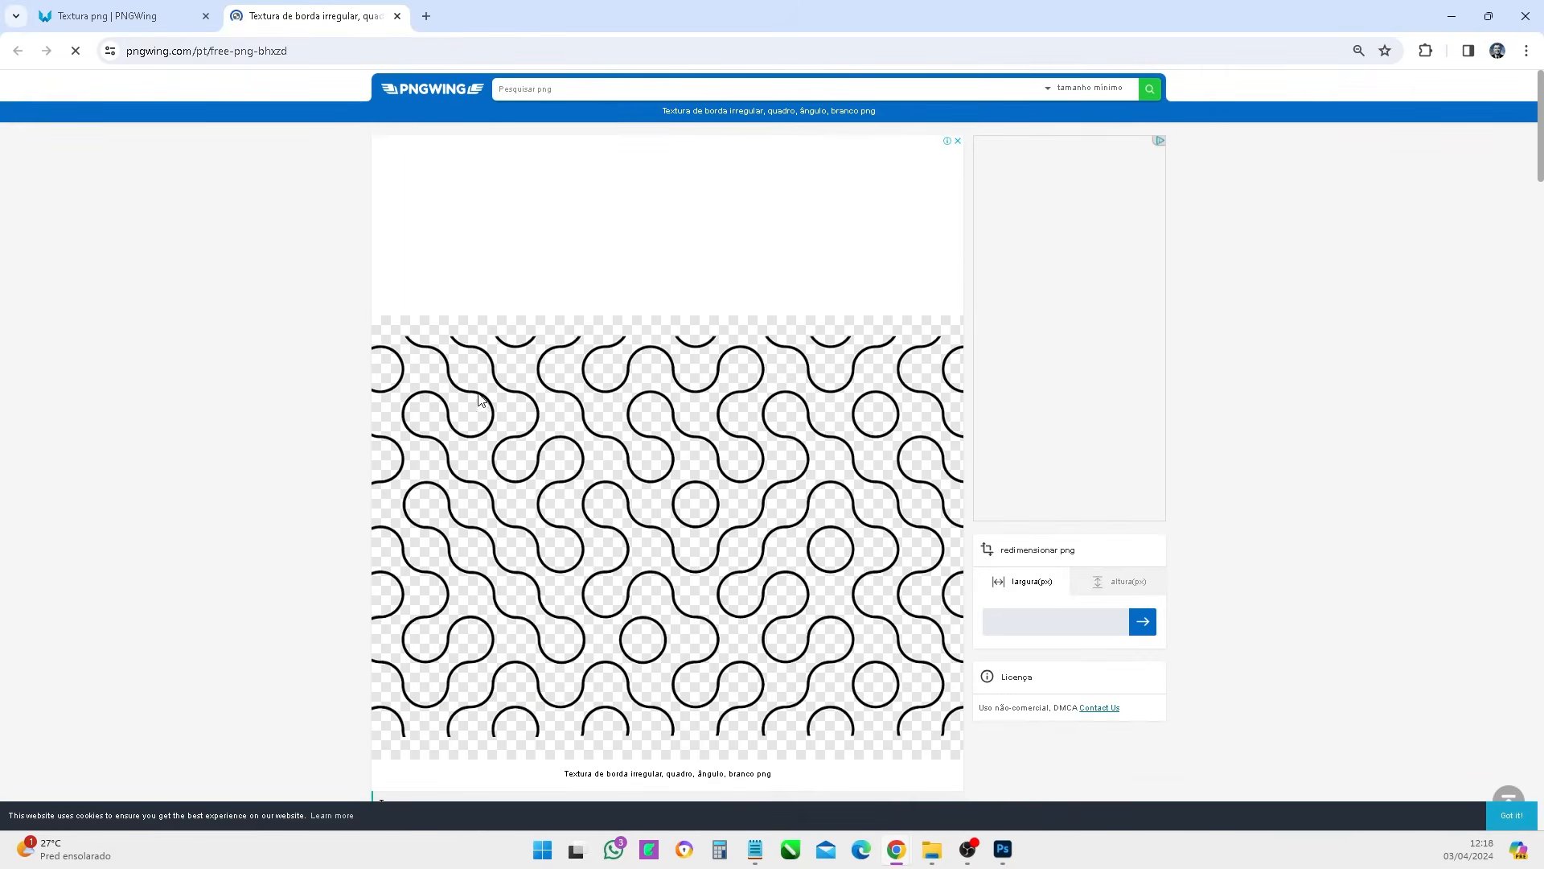
pyautogui.scroll(-5, 499, 451)
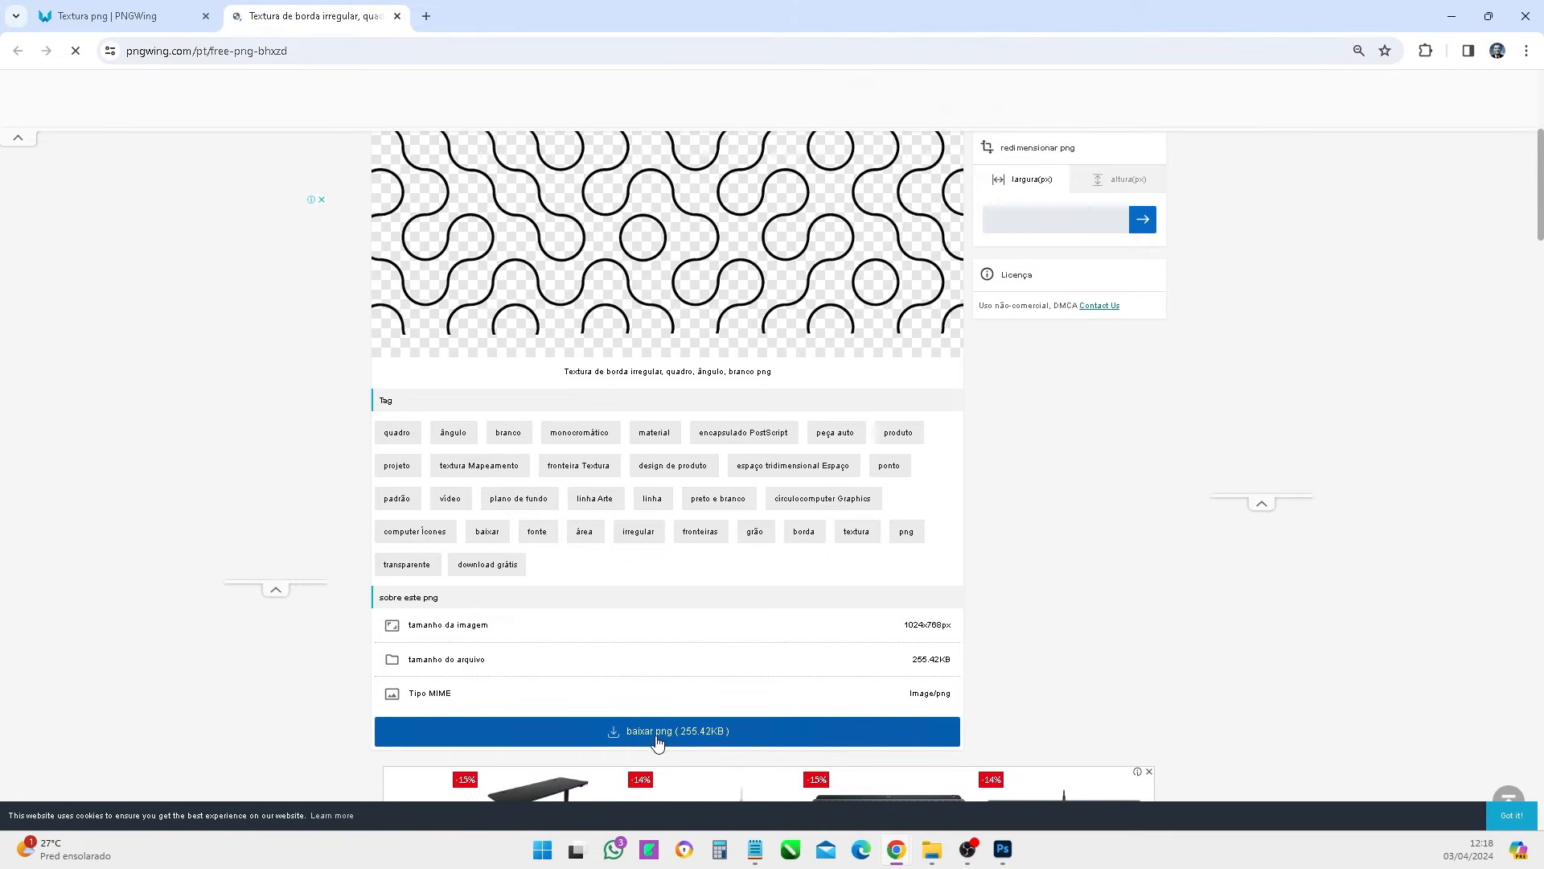
pyautogui.click(657, 732)
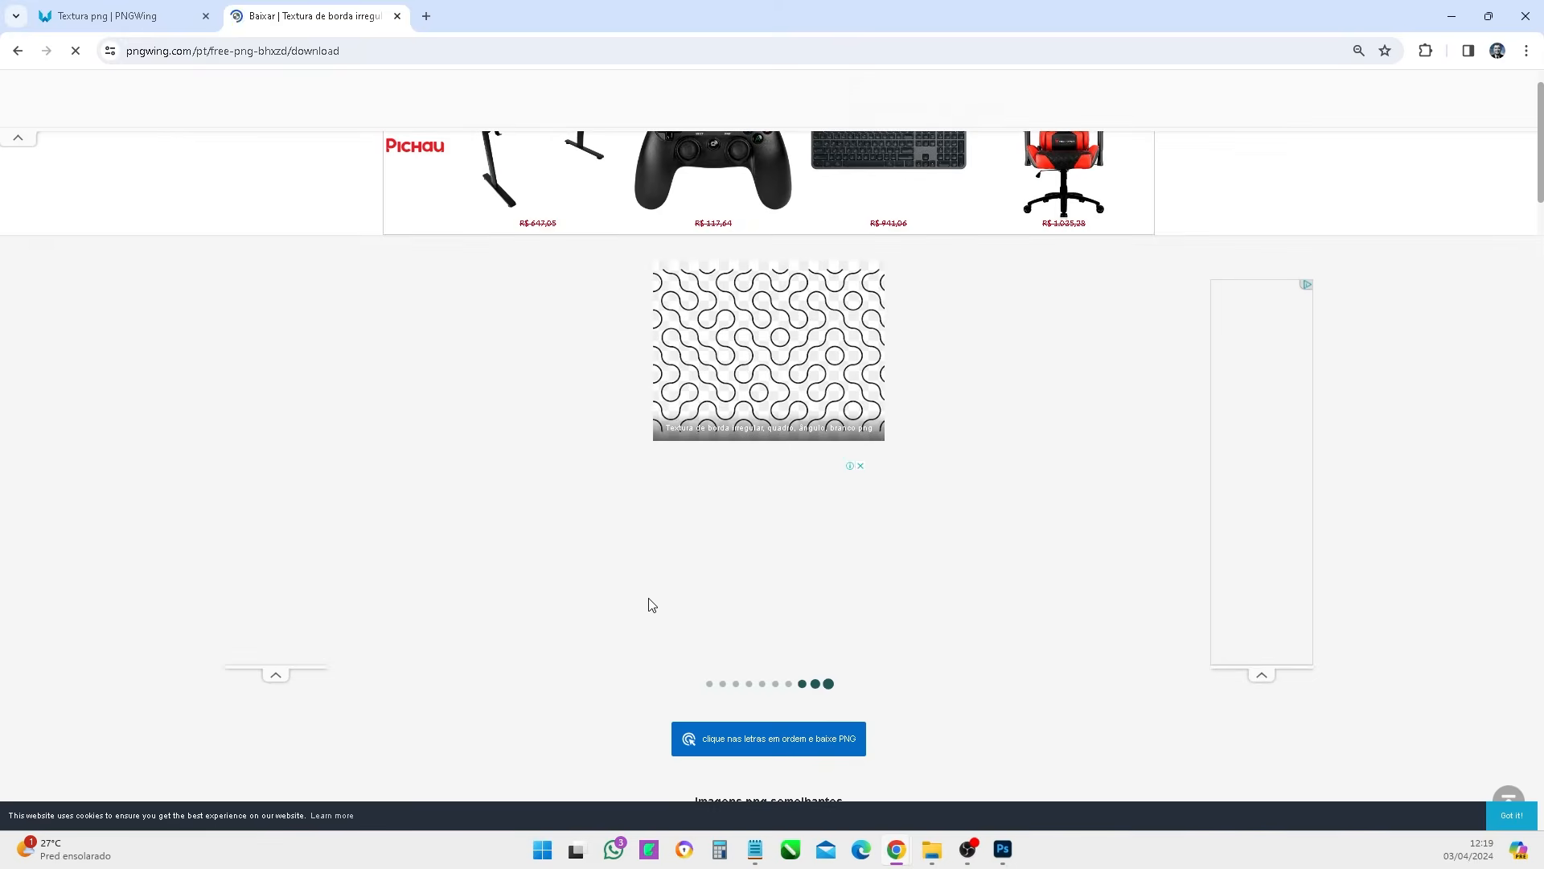
# - Complete the letter-order verification and save the texture in Downloads as pngwing.com (11).png
pyautogui.click(759, 746)
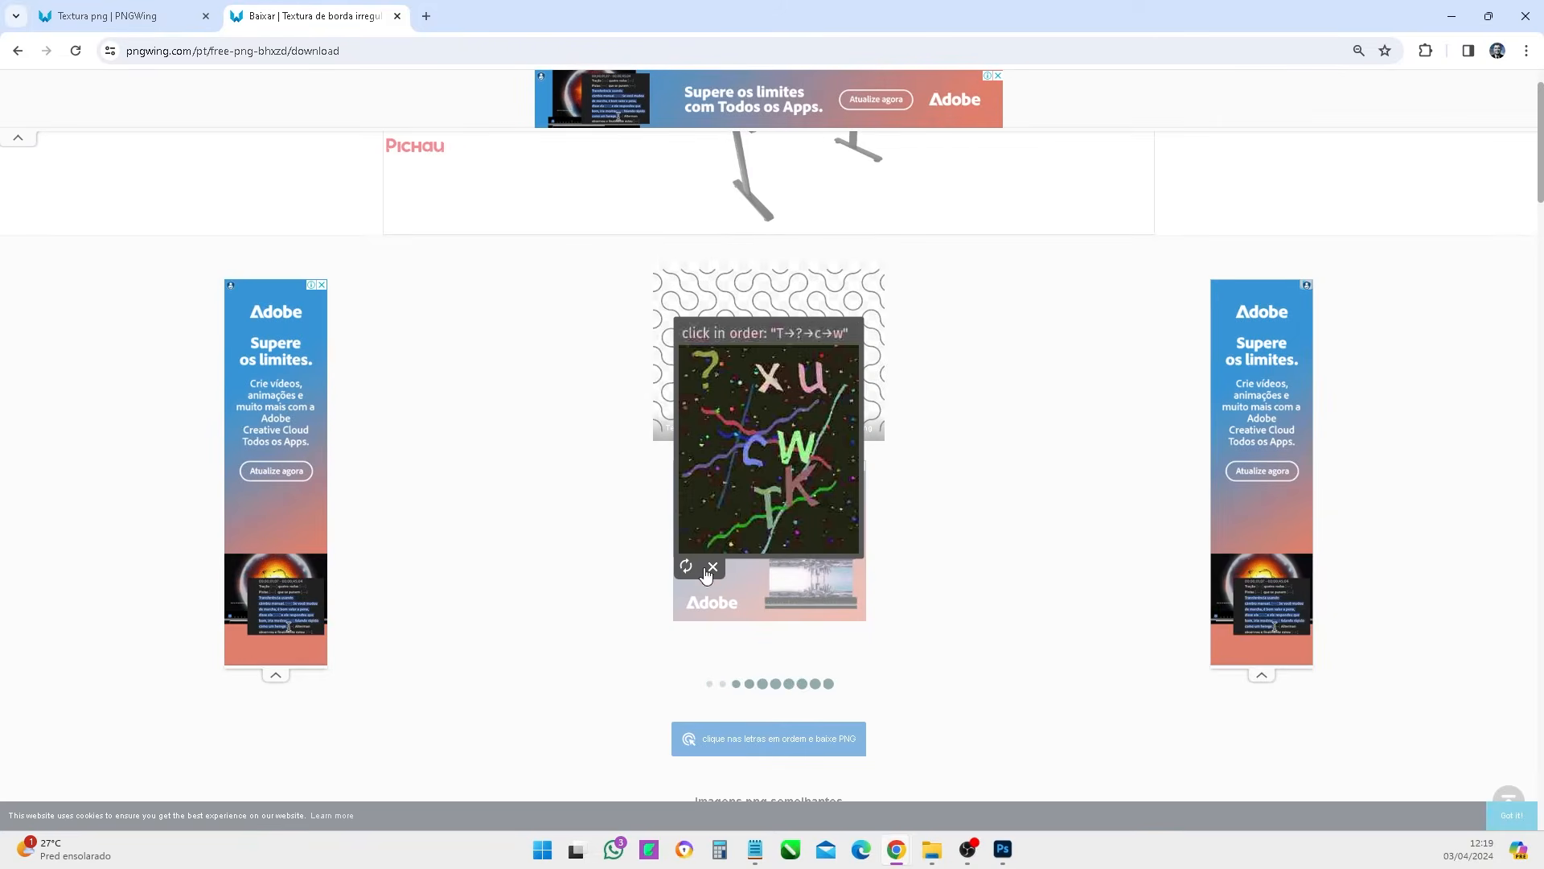
pyautogui.click(765, 495)
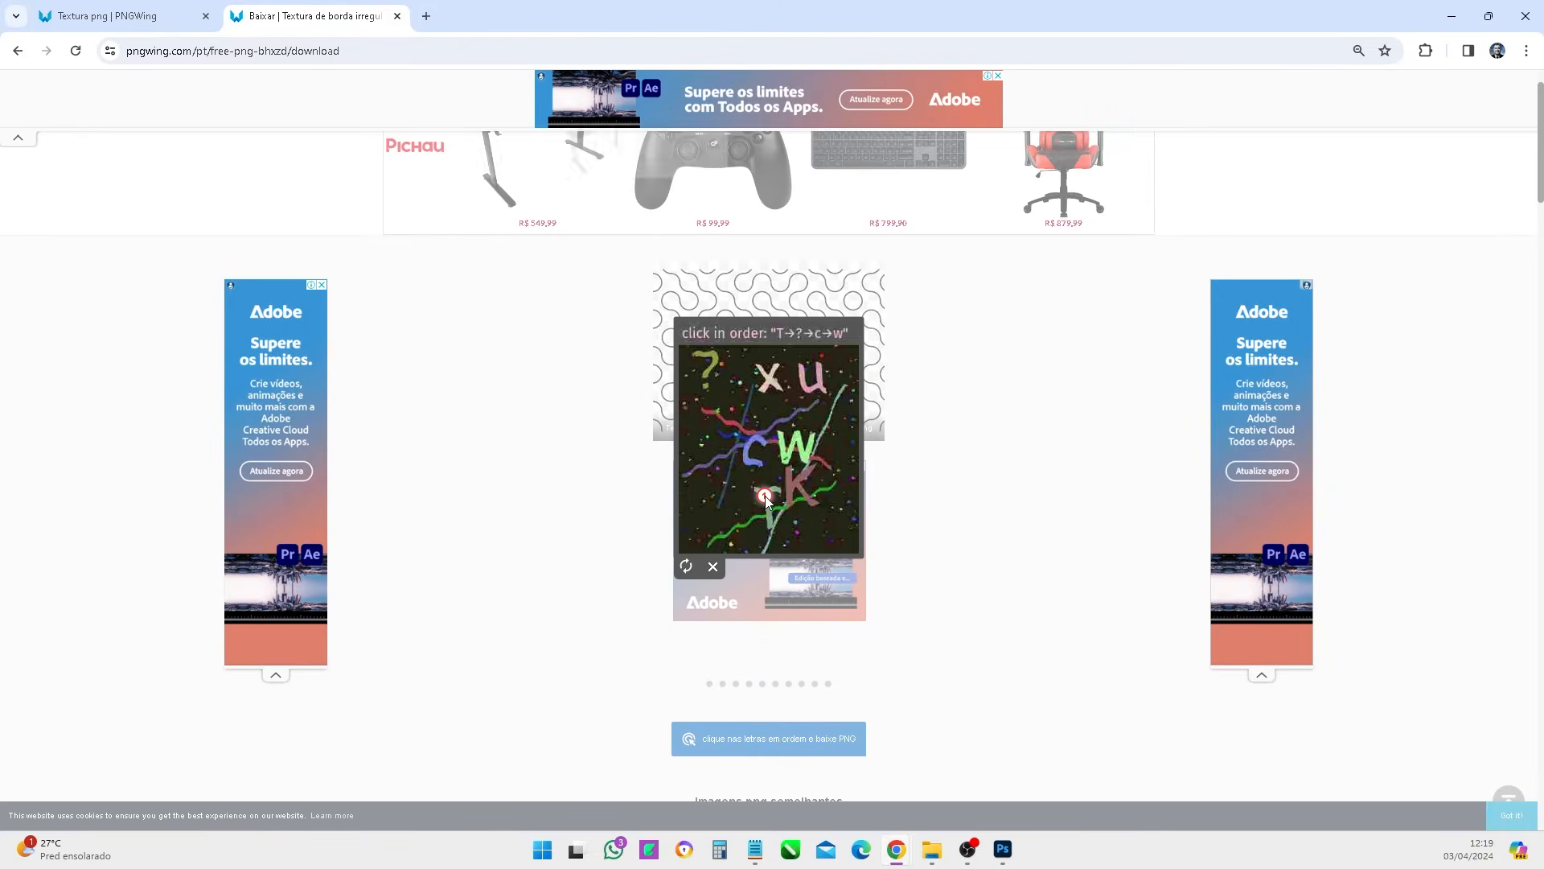
pyautogui.click(713, 369)
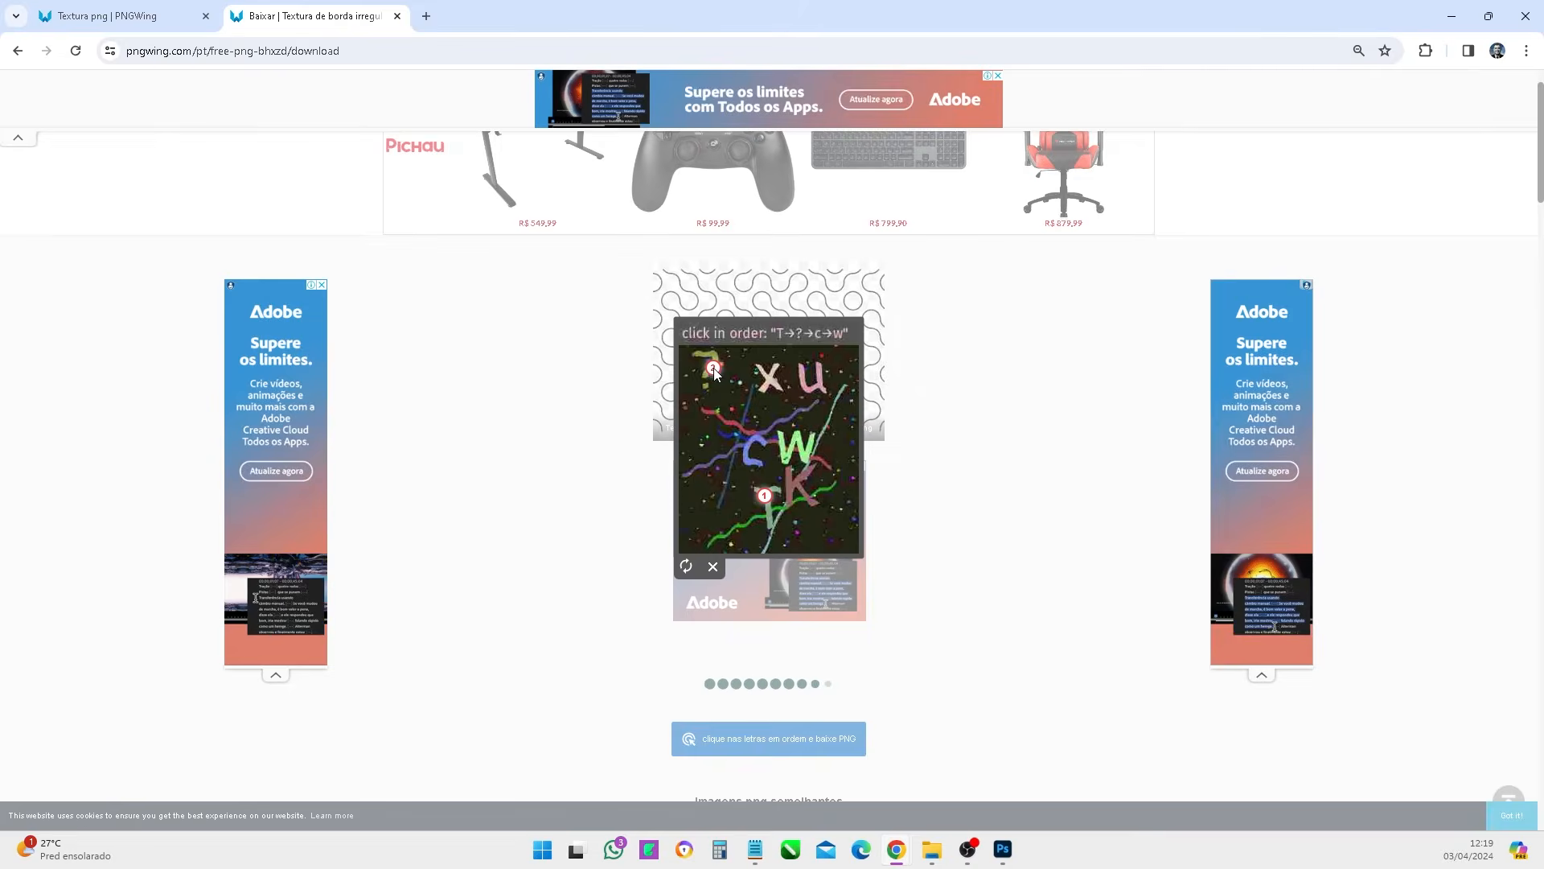
pyautogui.click(749, 445)
pyautogui.click(795, 441)
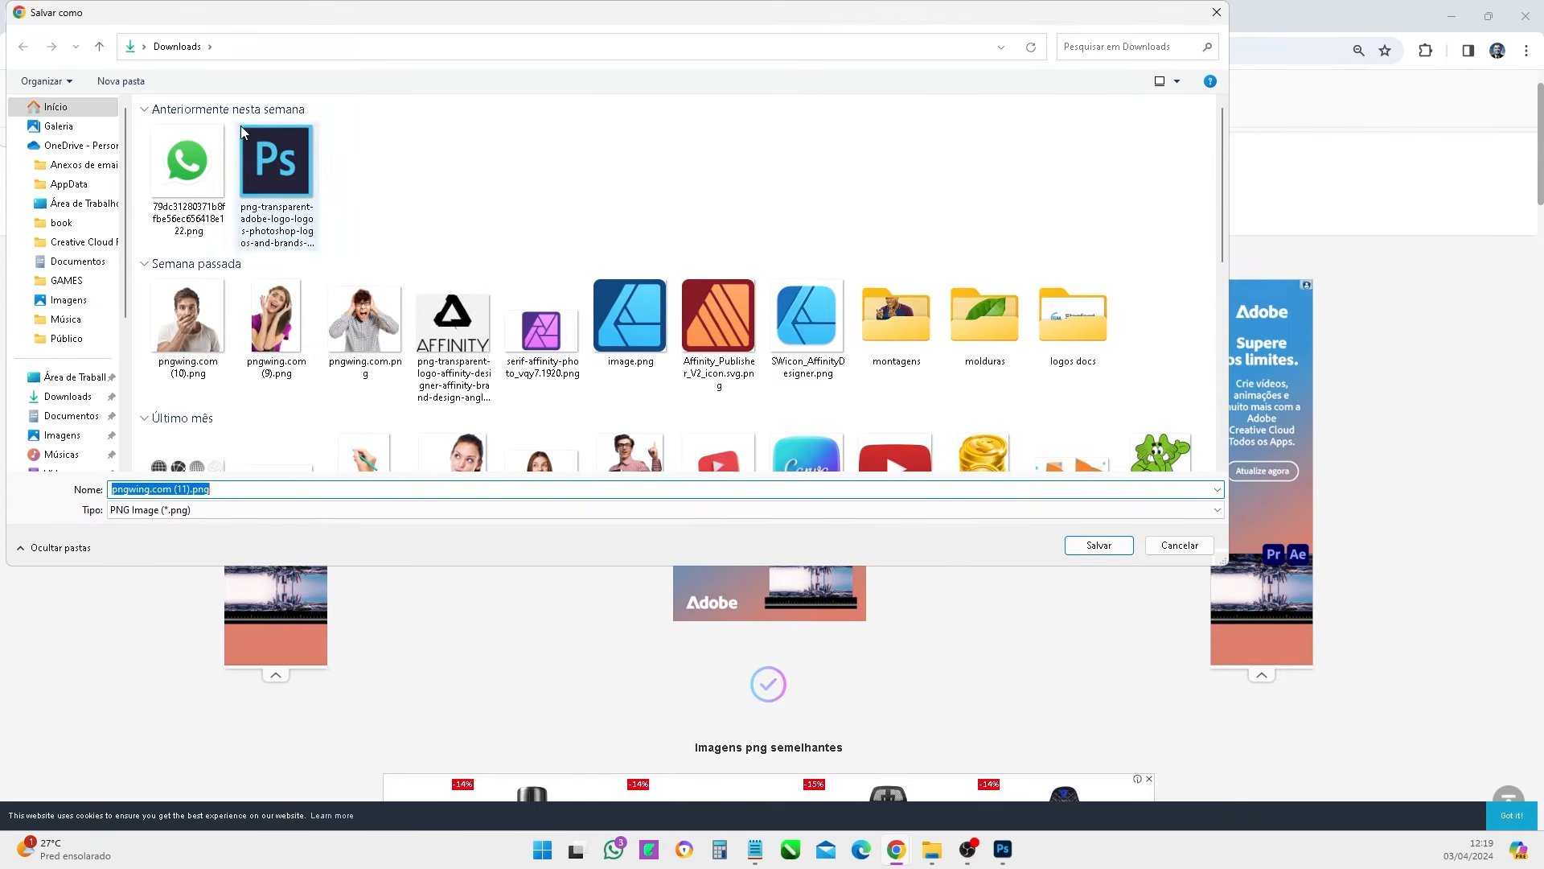
pyautogui.click(1098, 545)
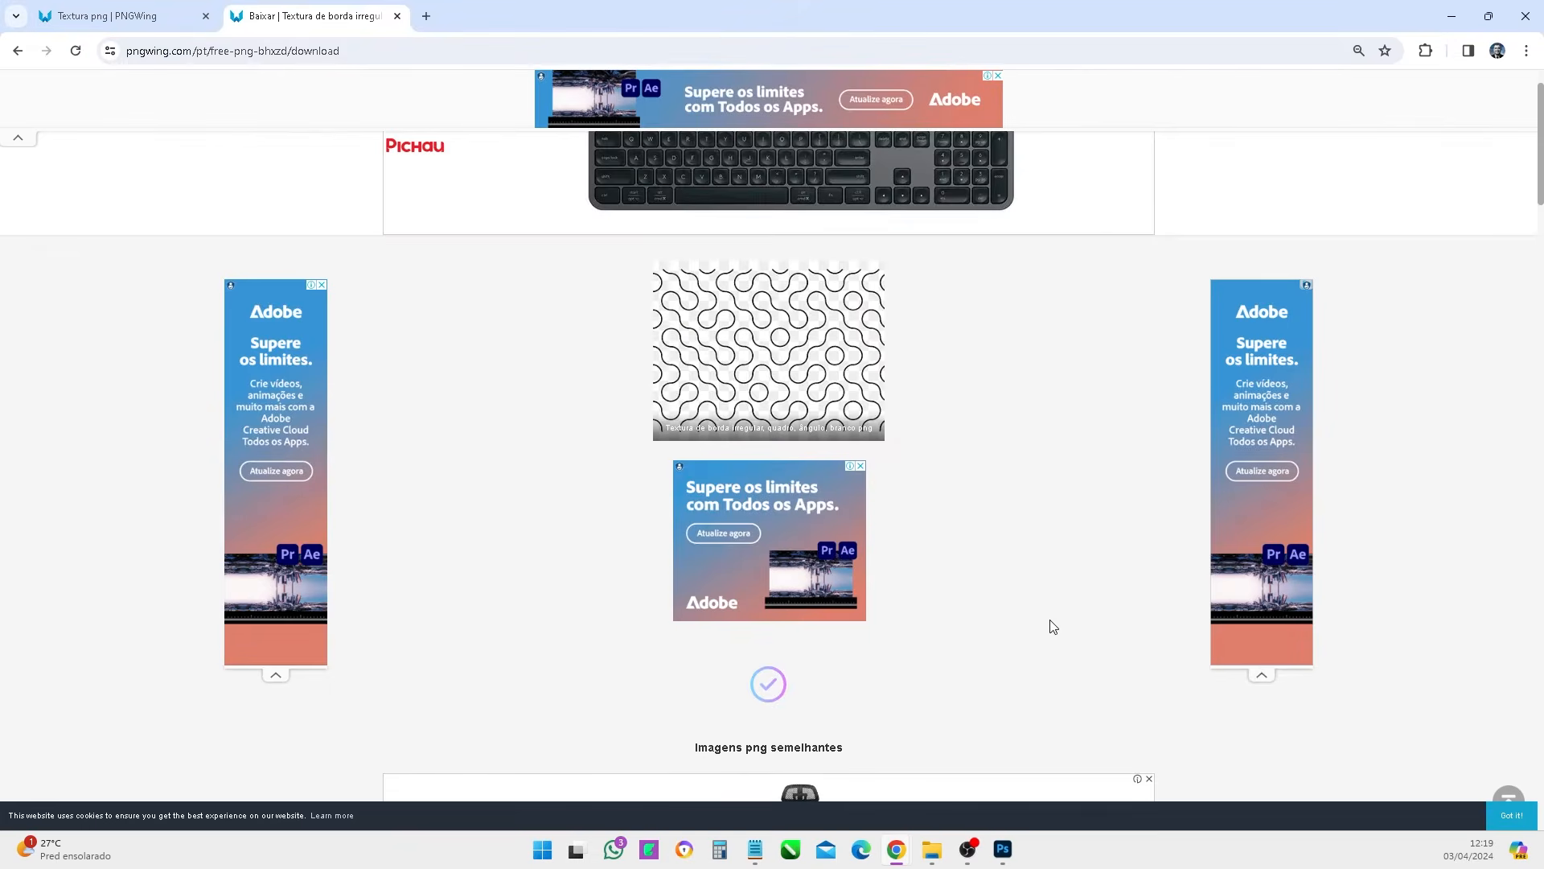
# - Switch back to Photoshop and place pngwing.com (11).png from the Downloads folder onto the canvas
pyautogui.hotkey('alt', 'Tab')
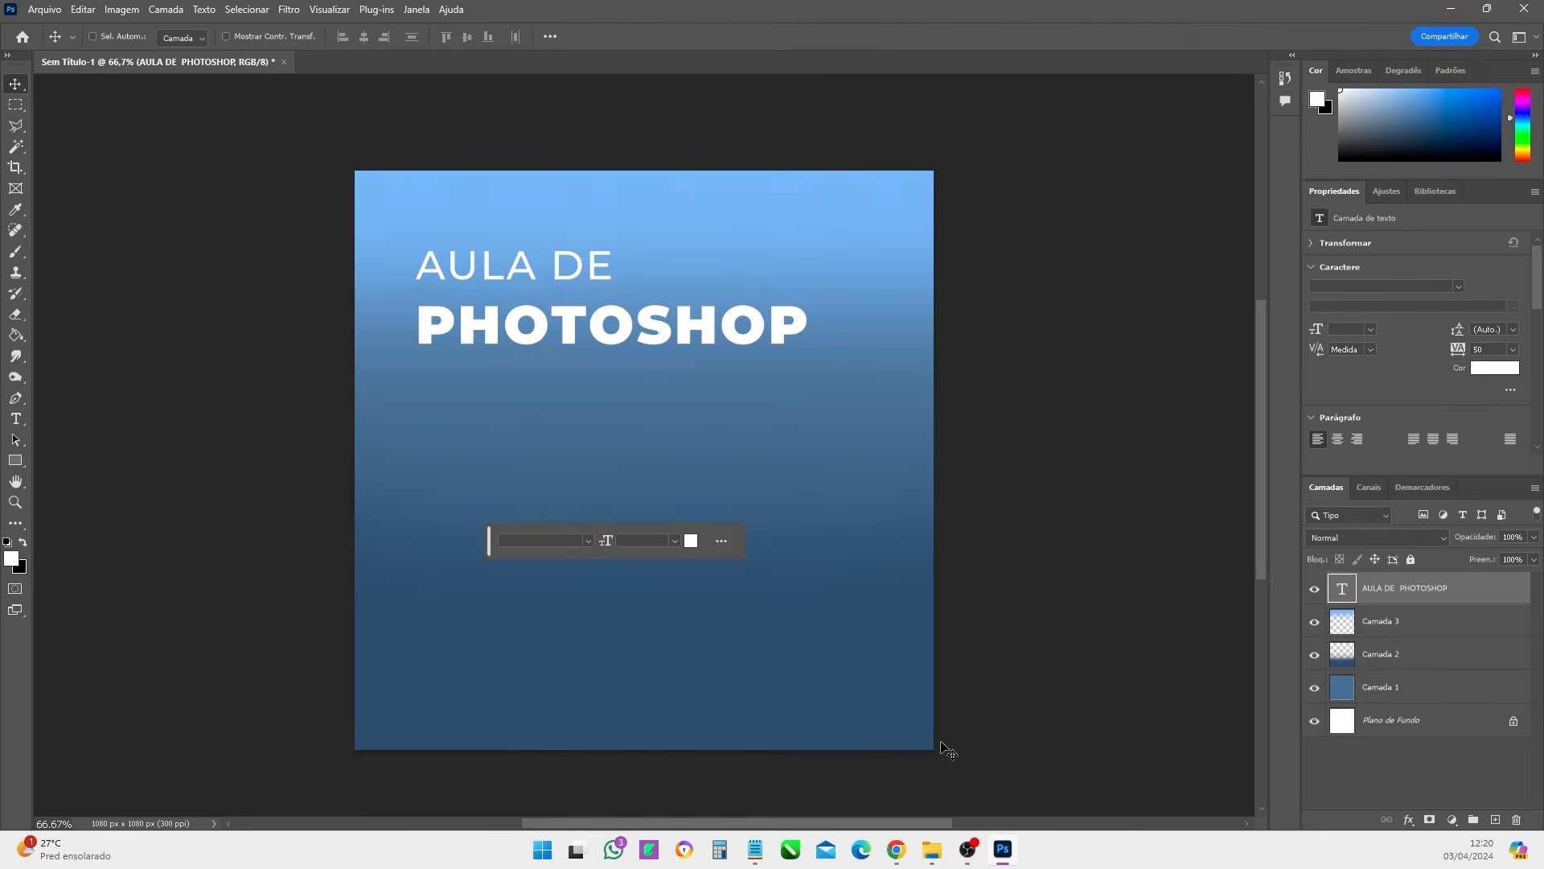
pyautogui.moveTo(931, 856)
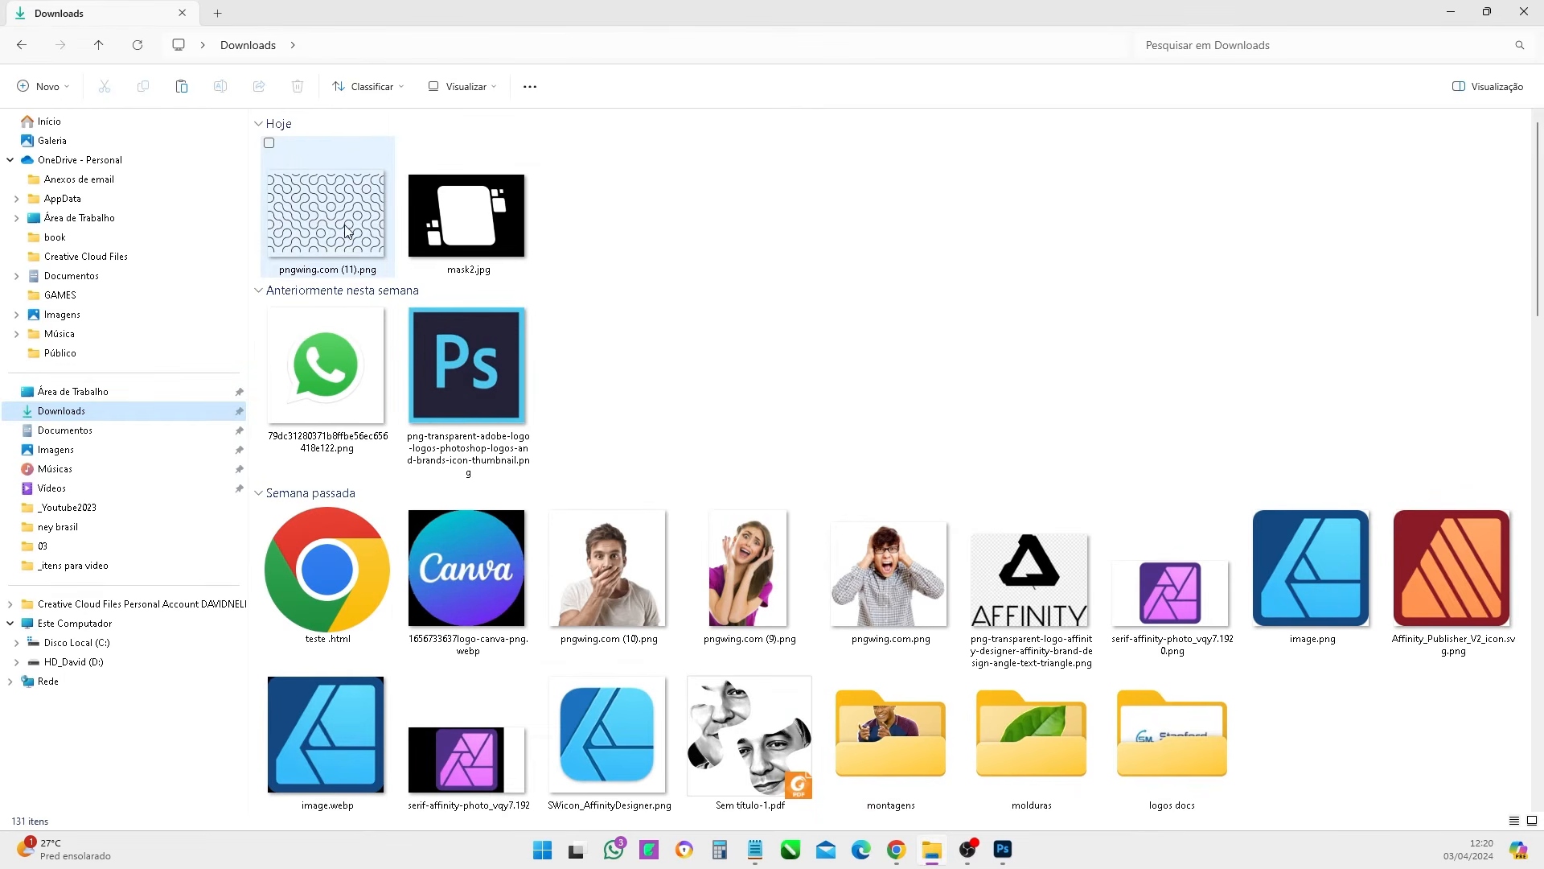
pyautogui.moveTo(309, 273)
pyautogui.moveTo(324, 234); pyautogui.dragTo(608, 467)
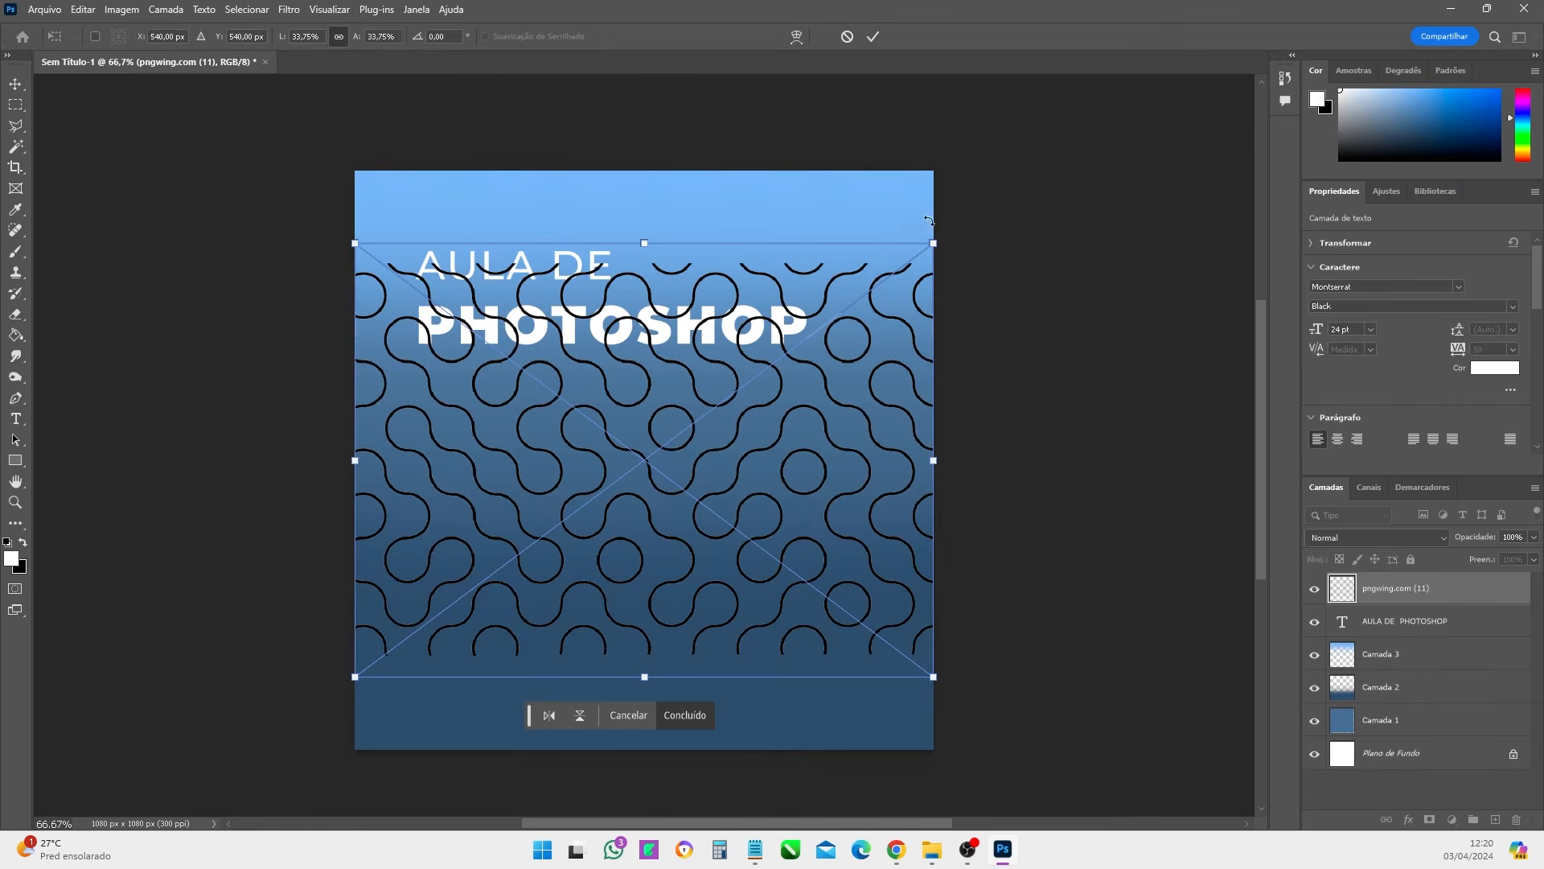
# - Enlarge the placed texture to about 50% so it covers the whole canvas, and move its layer below the AULA DE PHOTOSHOP text
pyautogui.moveTo(934, 243); pyautogui.dragTo(1069, 141)
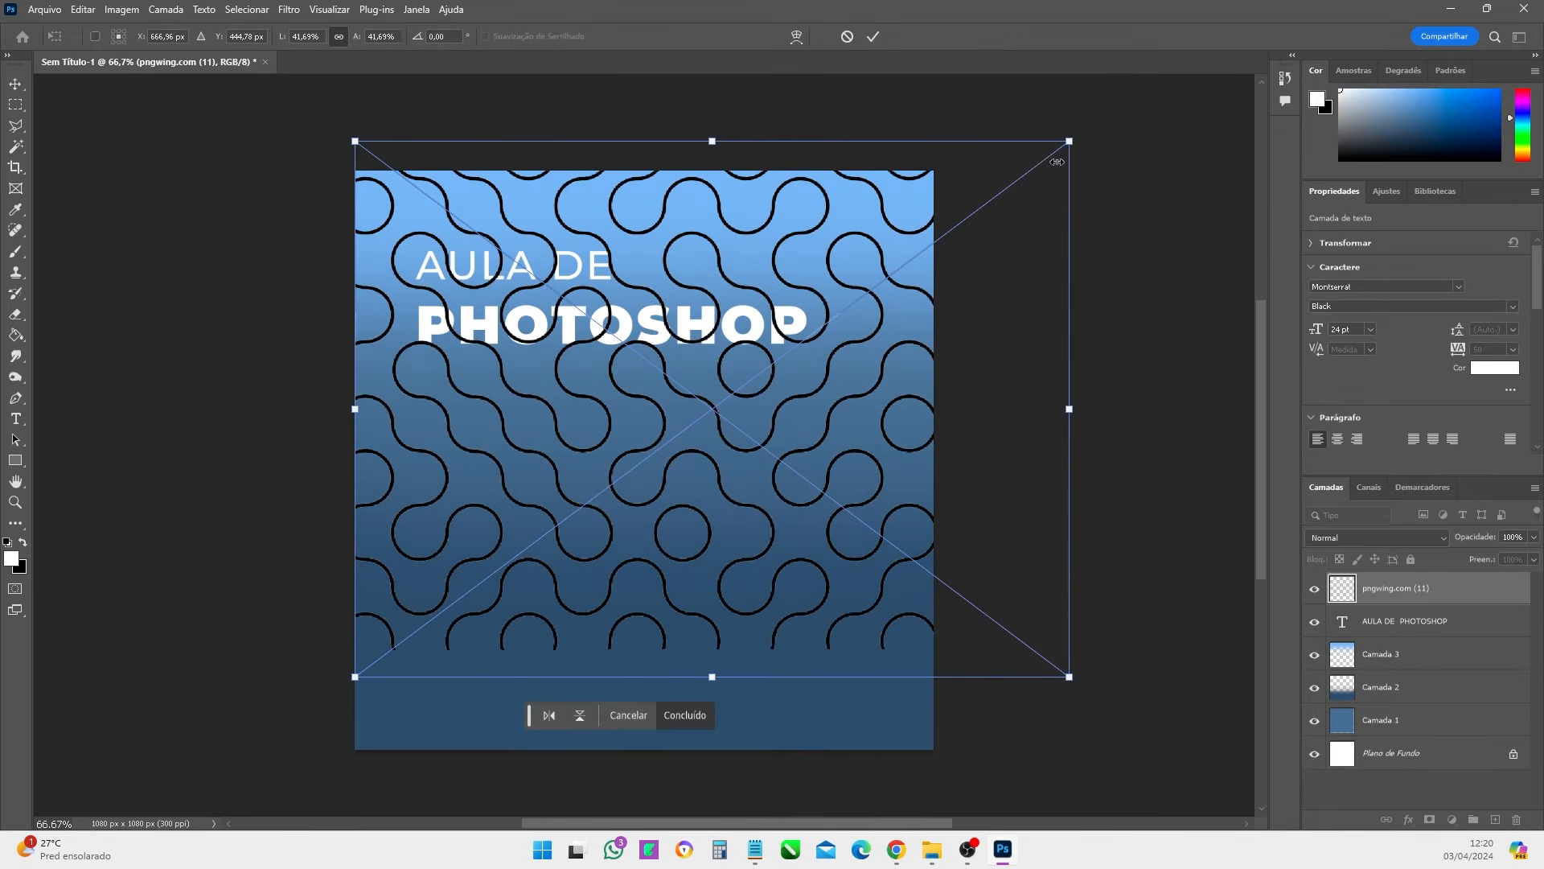
pyautogui.moveTo(355, 680); pyautogui.dragTo(208, 789)
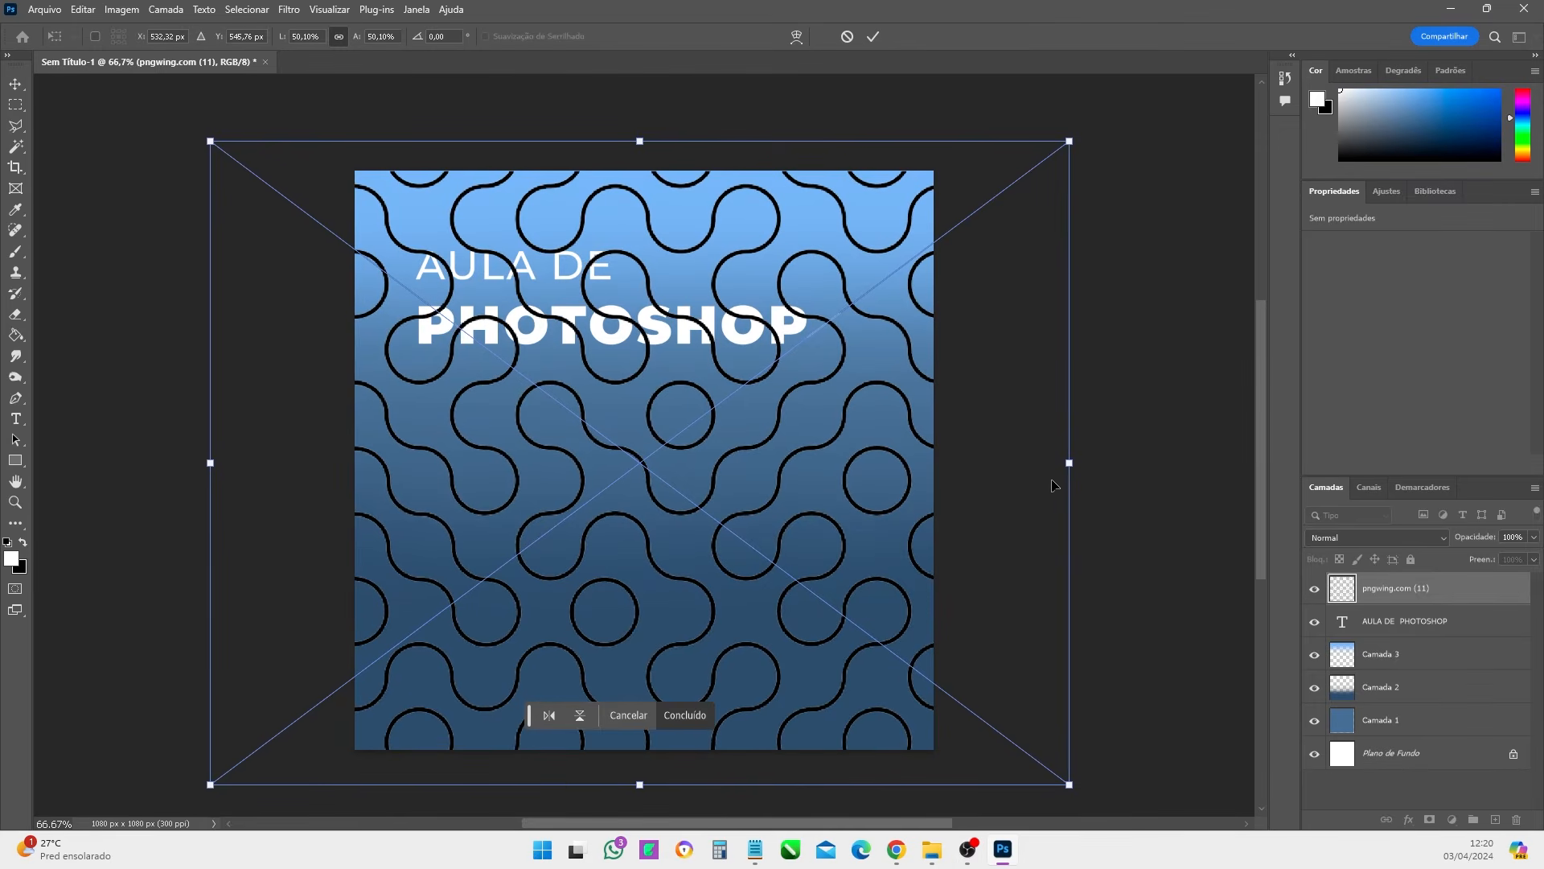
pyautogui.press('Return')
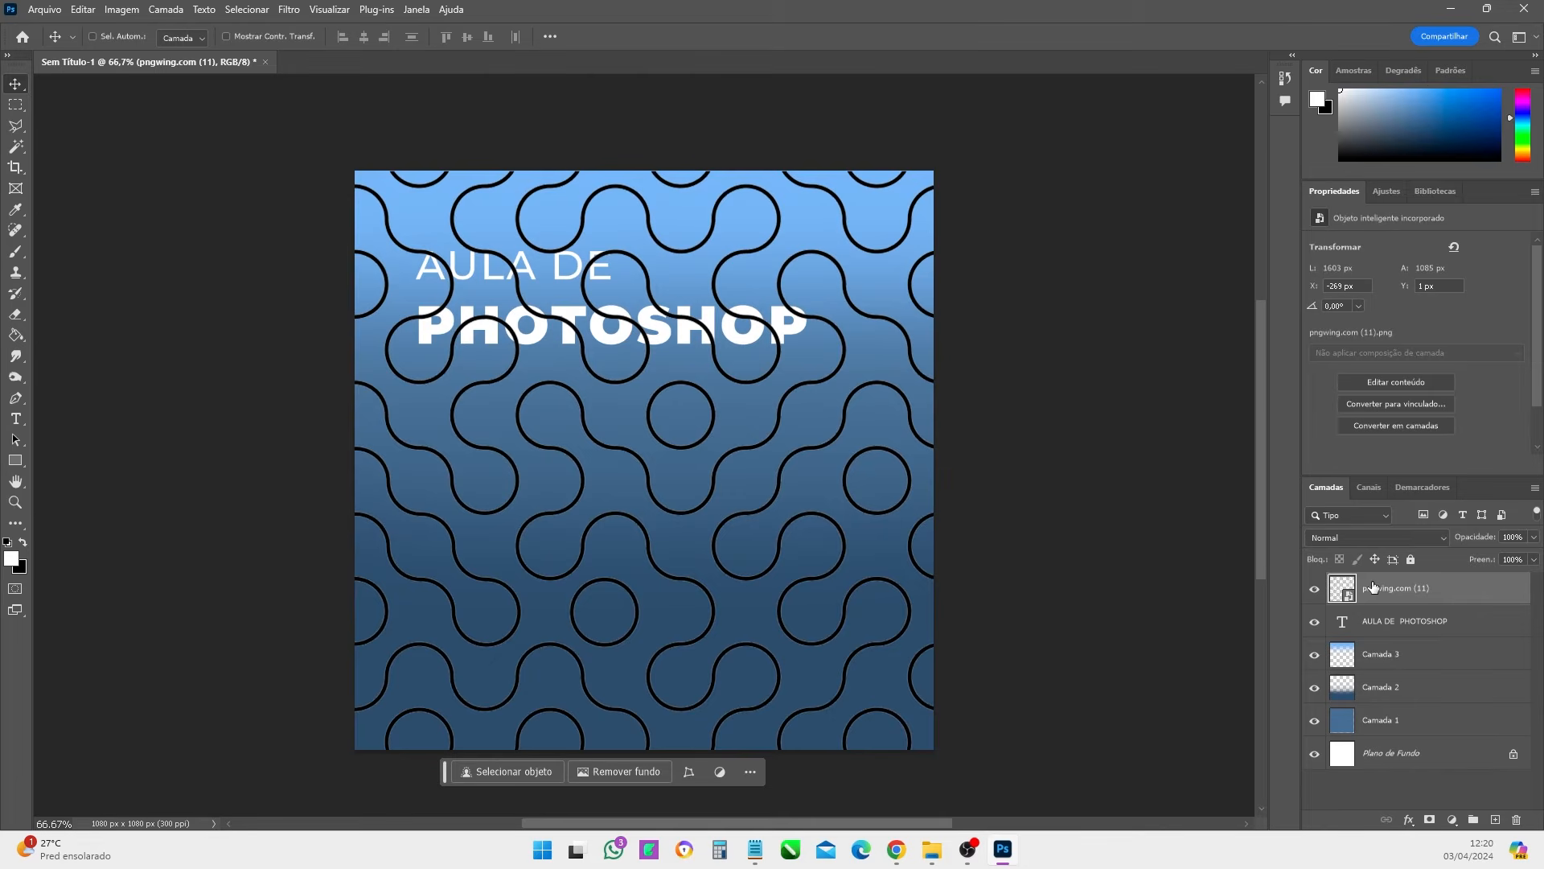
pyautogui.moveTo(1373, 587); pyautogui.dragTo(1394, 654)
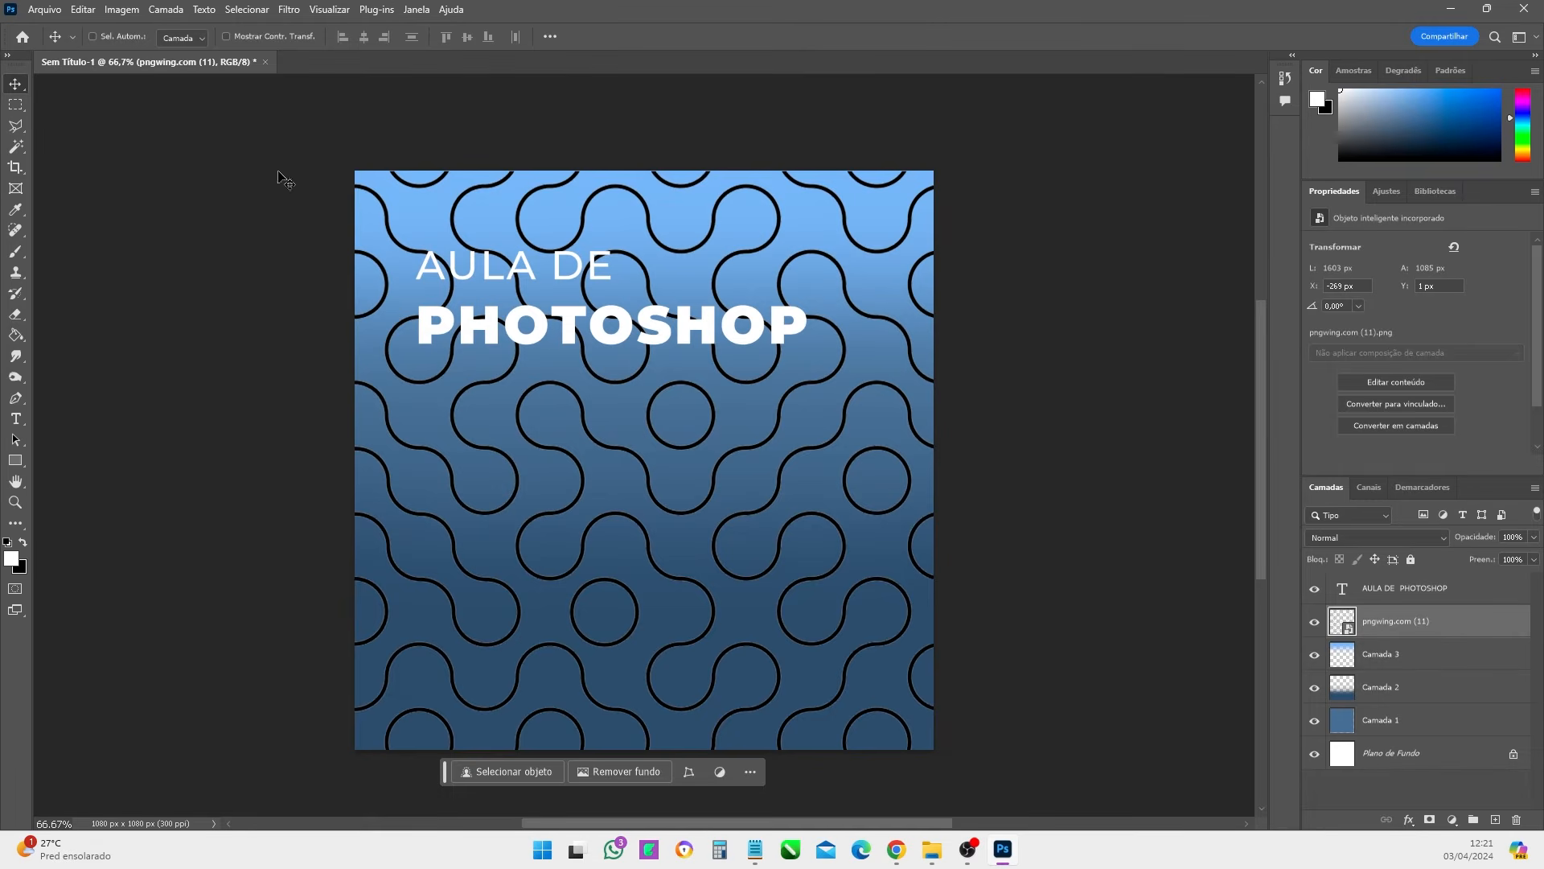
# - Preview other blend modes for the texture layer, keep it on Normal, and lower its opacity to 5%
pyautogui.click(1353, 538)
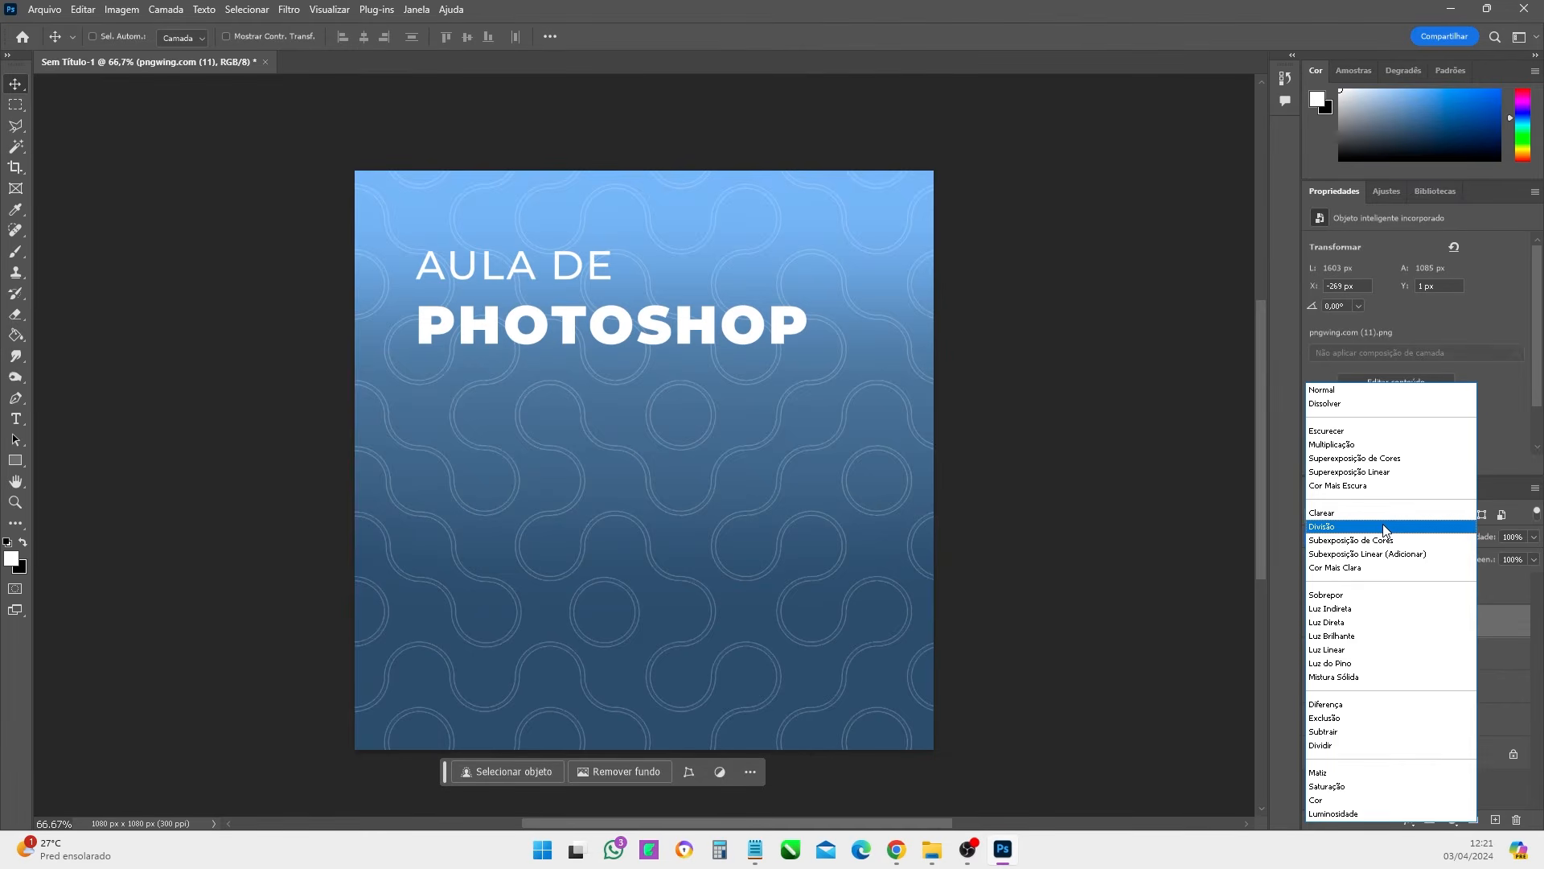
pyautogui.click(1361, 391)
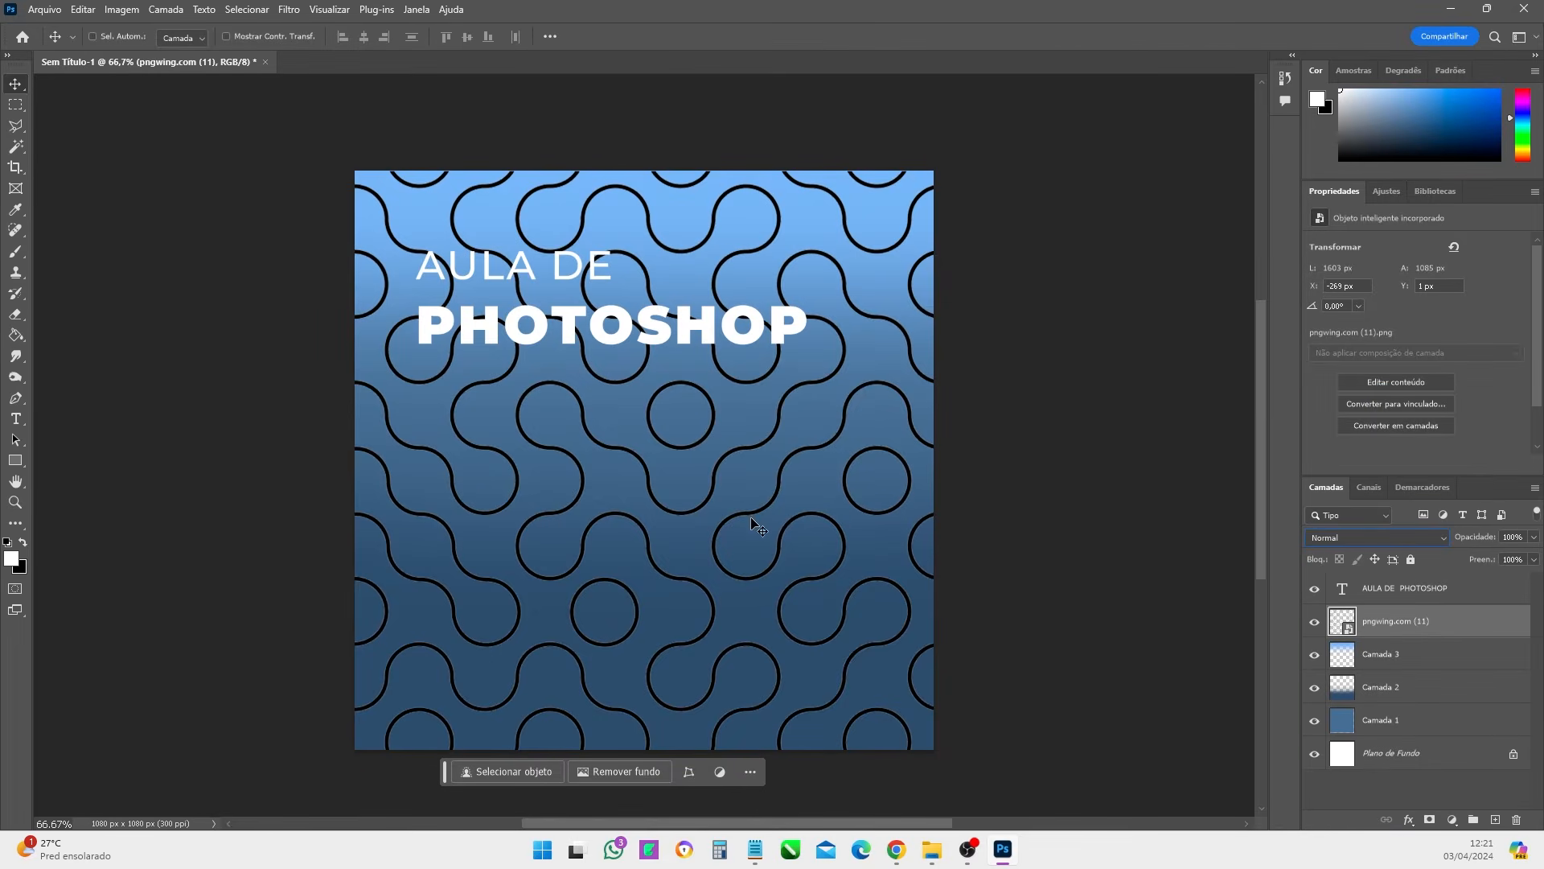
pyautogui.click(1534, 537)
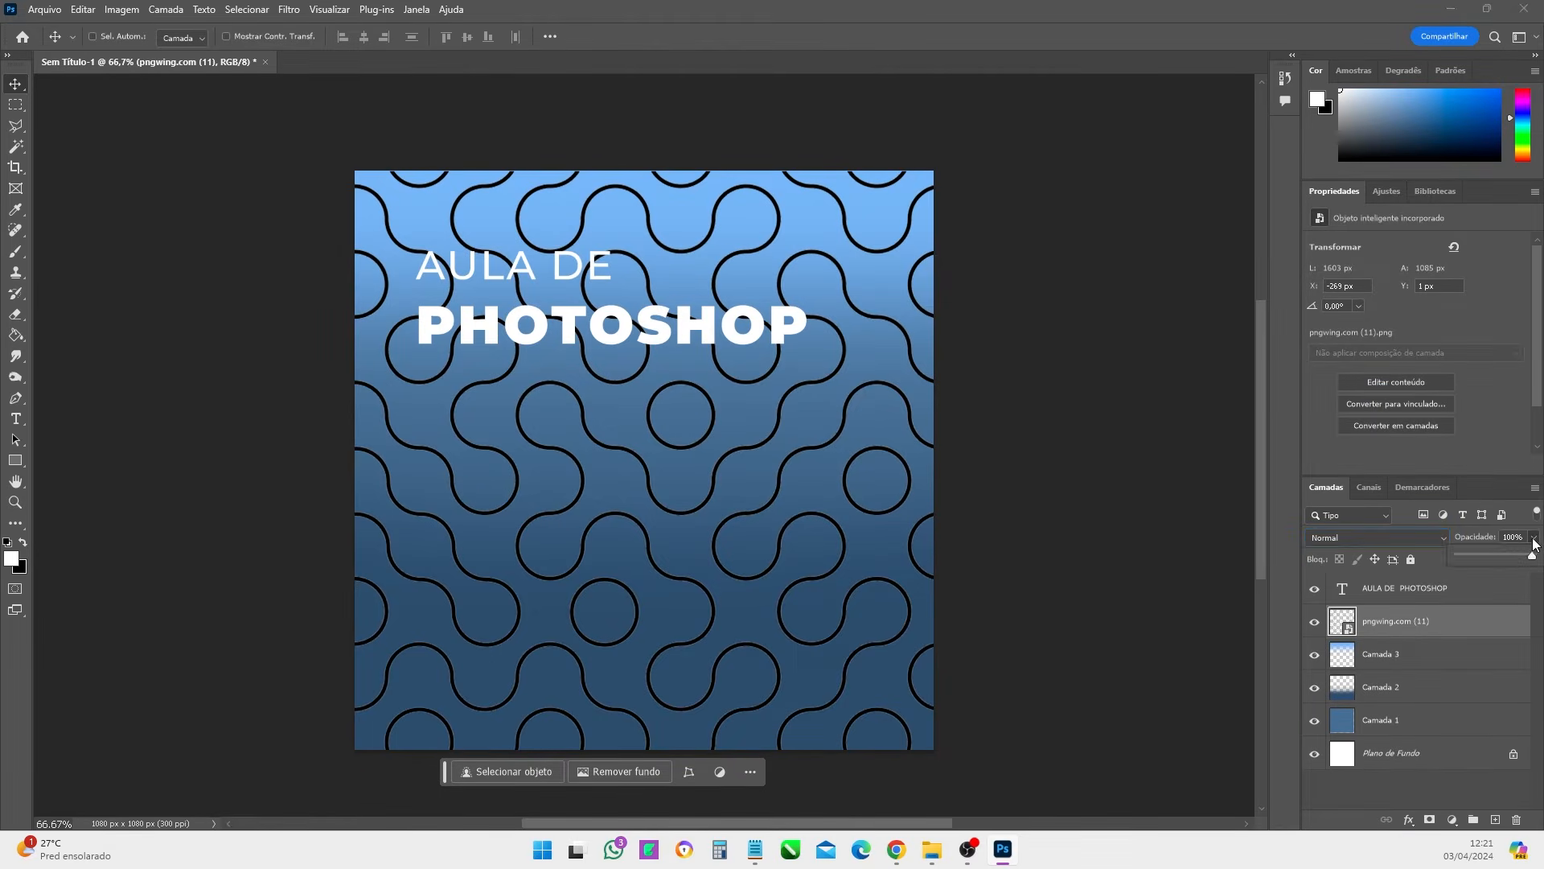
pyautogui.moveTo(1531, 560); pyautogui.dragTo(1491, 561)
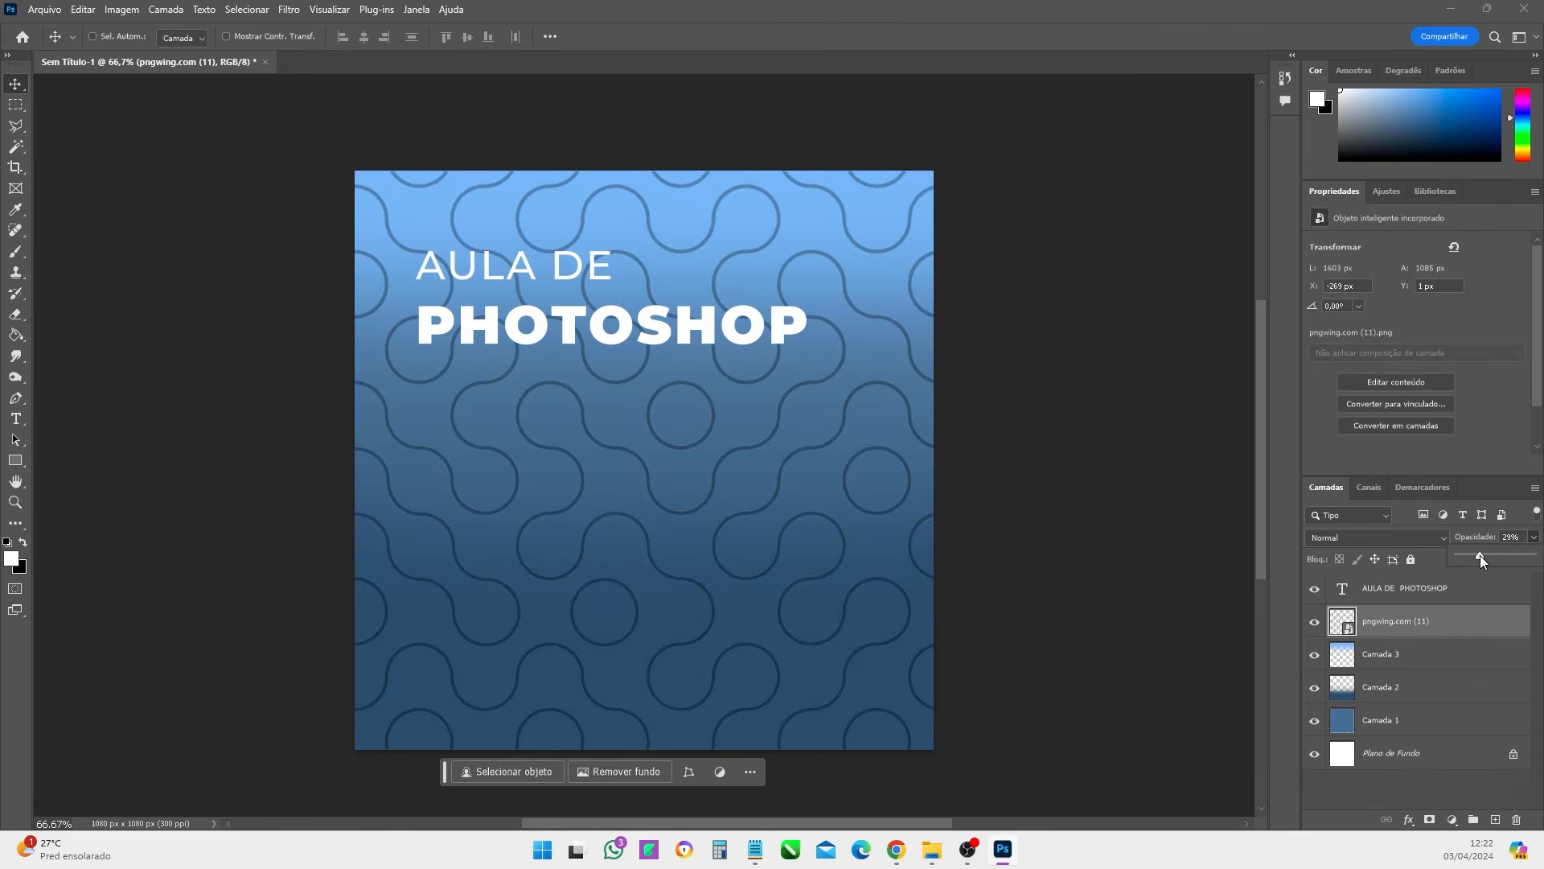
pyautogui.moveTo(1469, 555); pyautogui.dragTo(1463, 559)
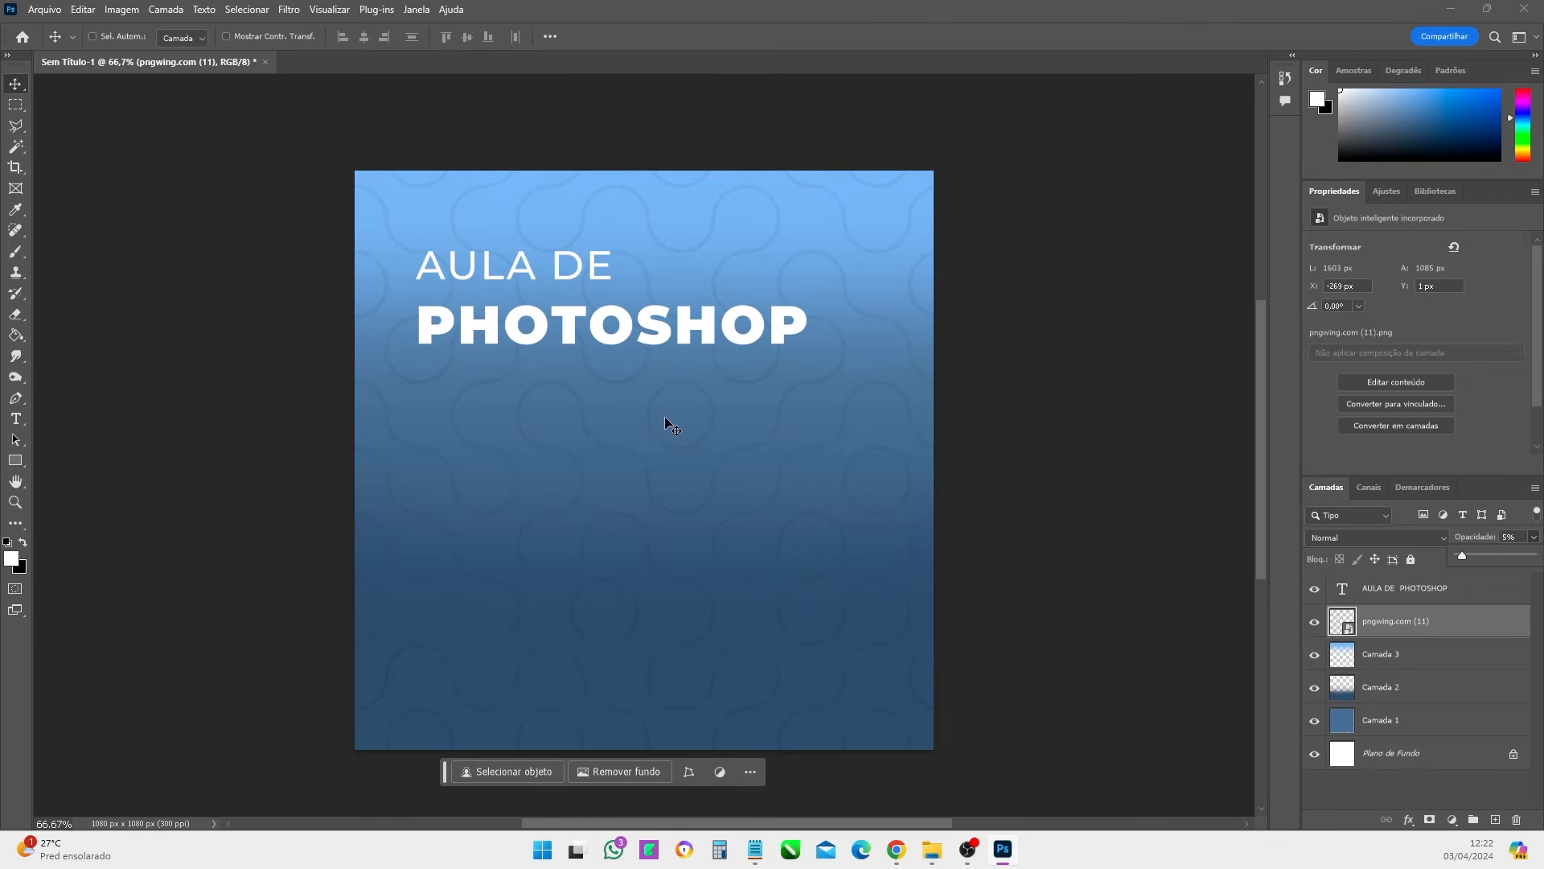
pyautogui.click(1048, 379)
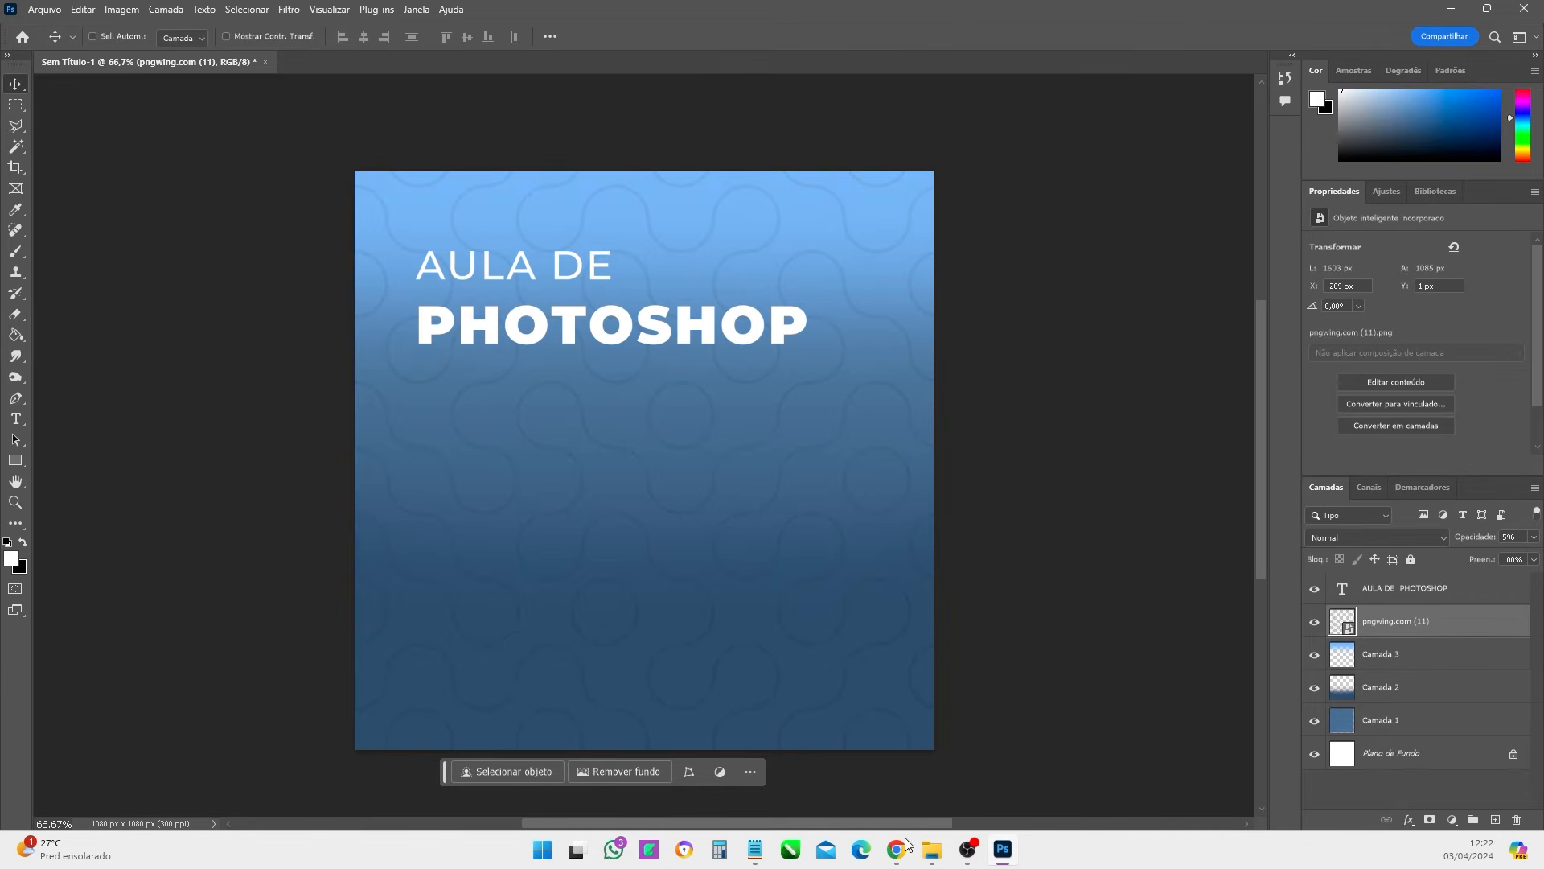
# - Place pngwing.com (10).png from Downloads and shrink the man to about 715 × 723 px in the canvas's lower-right corner
pyautogui.click(931, 849)
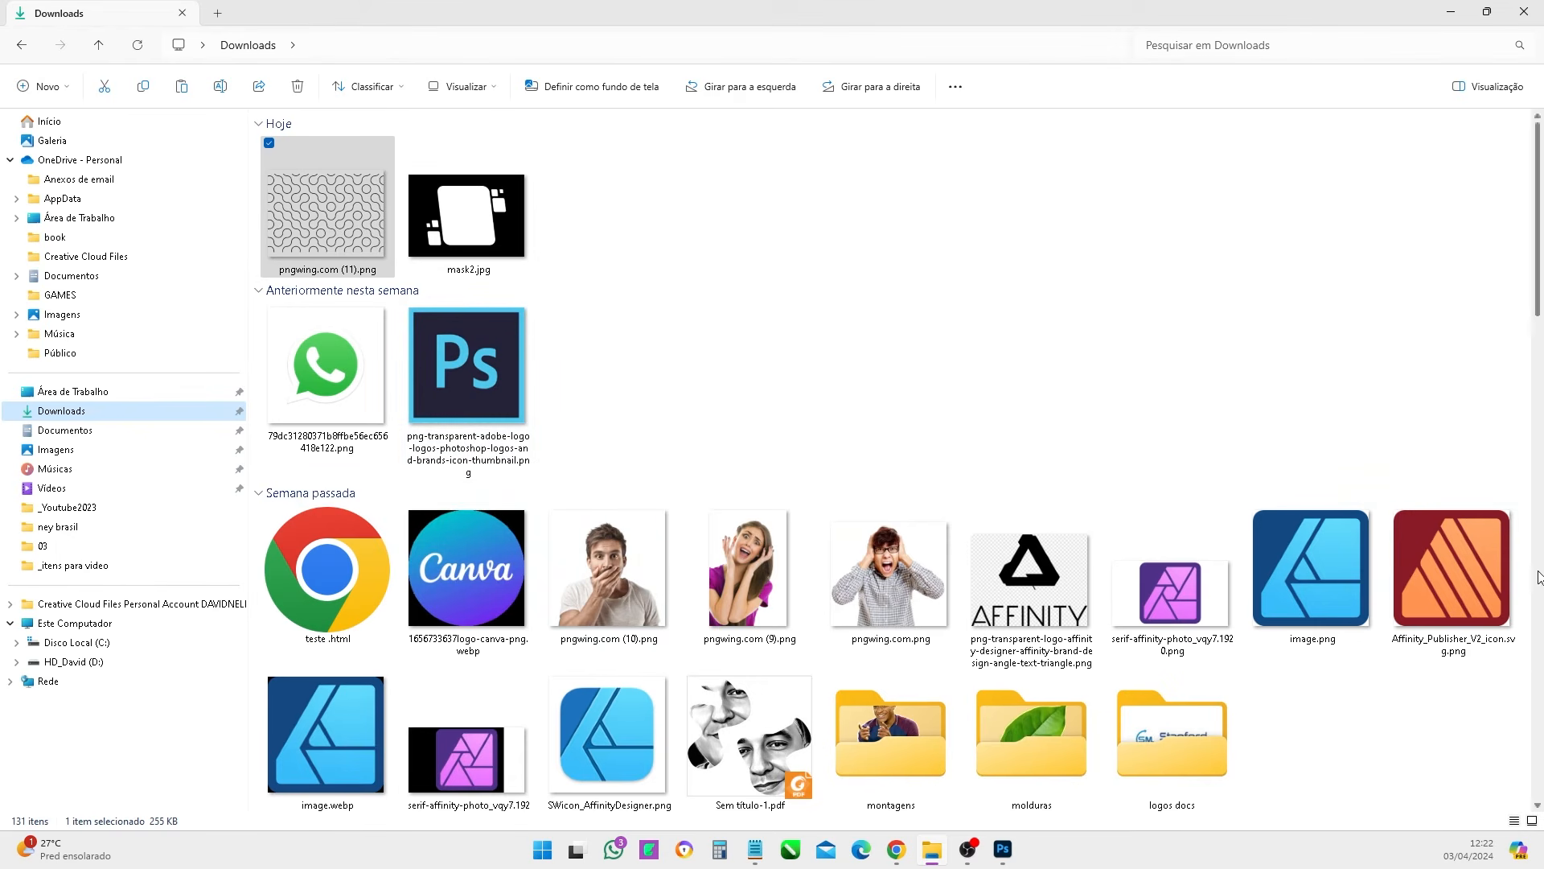
pyautogui.click(616, 581)
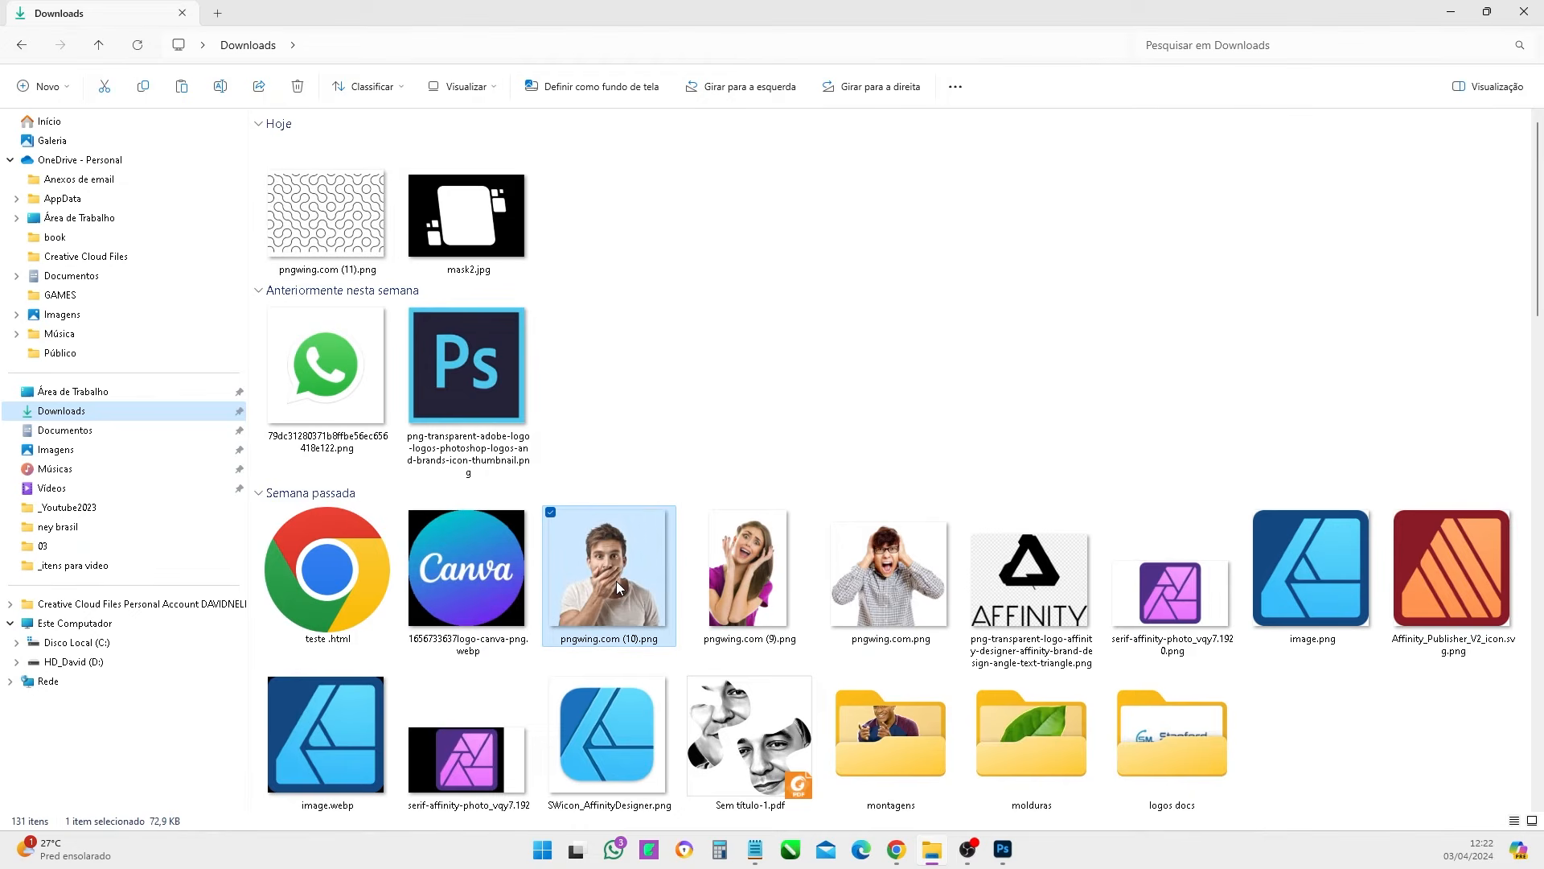
pyautogui.moveTo(616, 581); pyautogui.dragTo(648, 568)
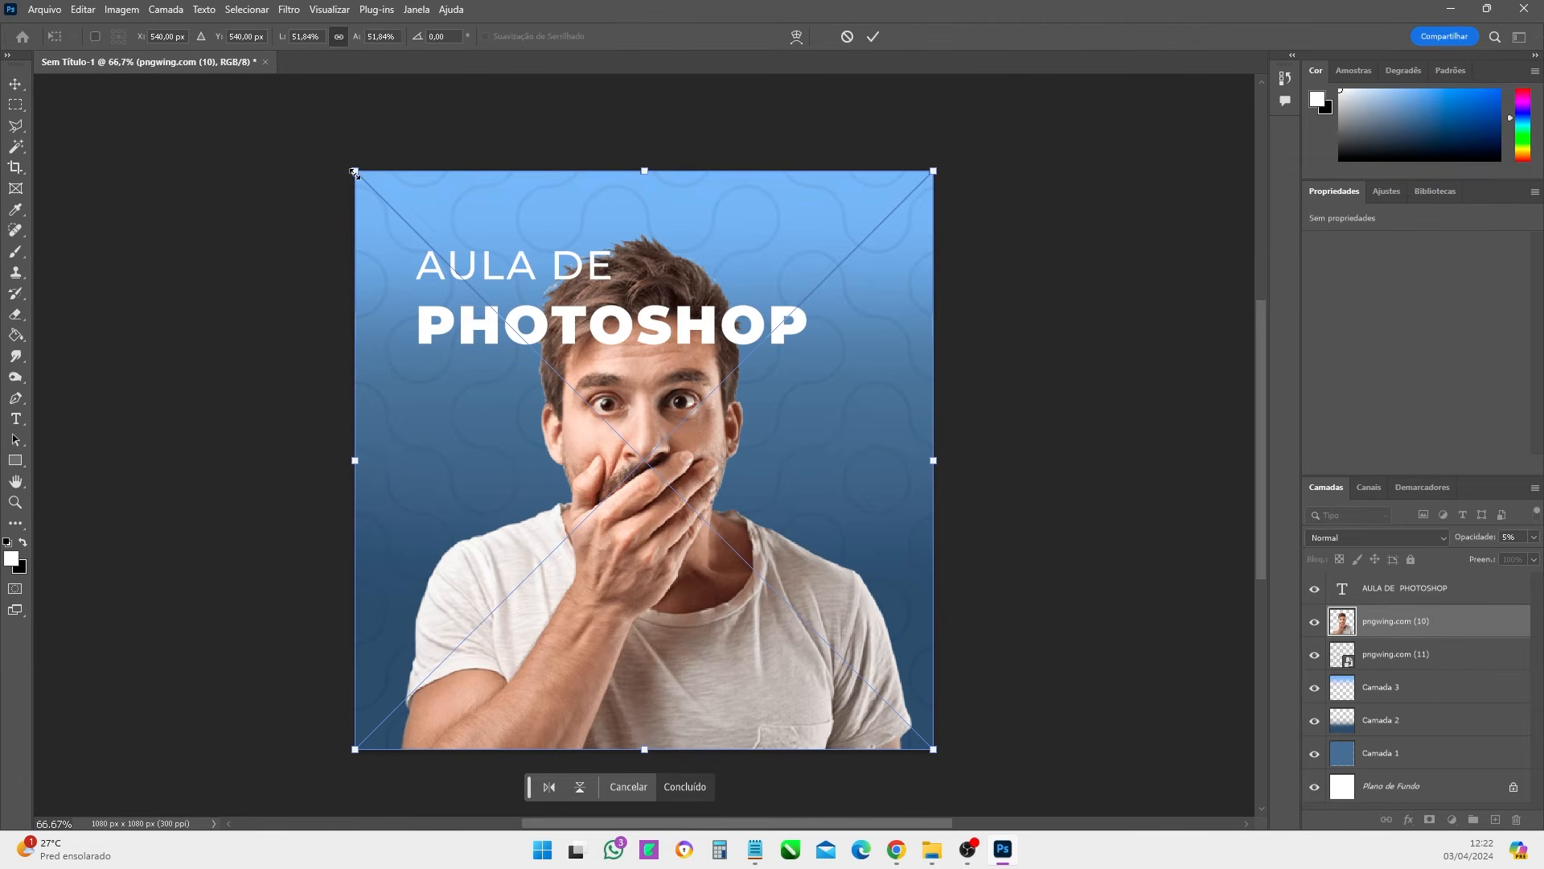
pyautogui.moveTo(353, 172); pyautogui.dragTo(503, 347)
pyautogui.moveTo(681, 507); pyautogui.dragTo(698, 521)
pyautogui.press('Return')
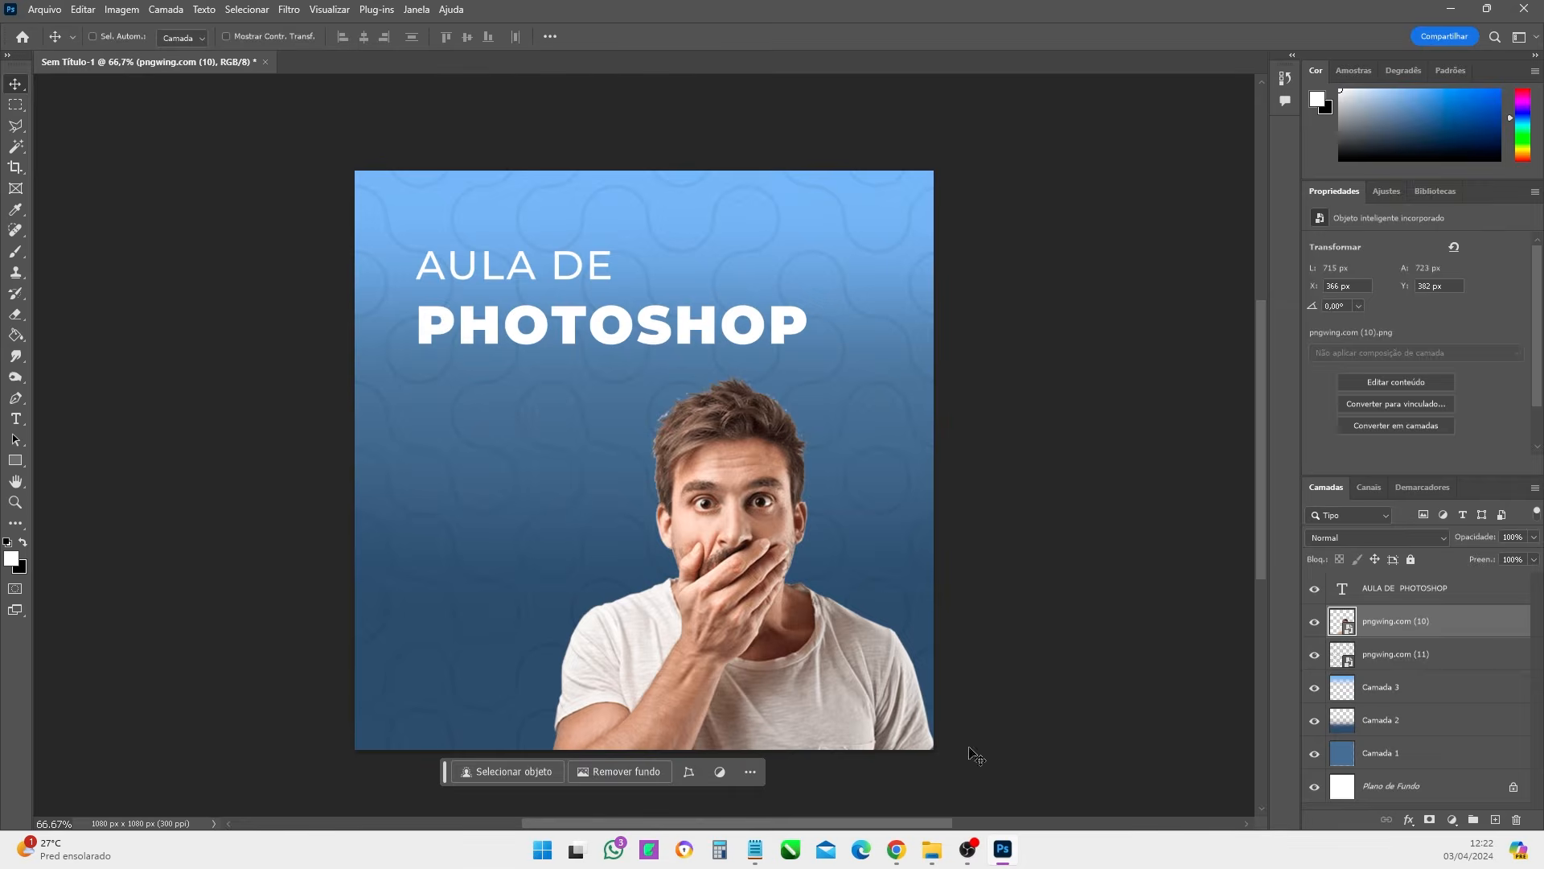
# - Place the Photoshop logo PNG from Downloads onto the canvas, scale it to about 28%, and position it beside the man
pyautogui.click(931, 849)
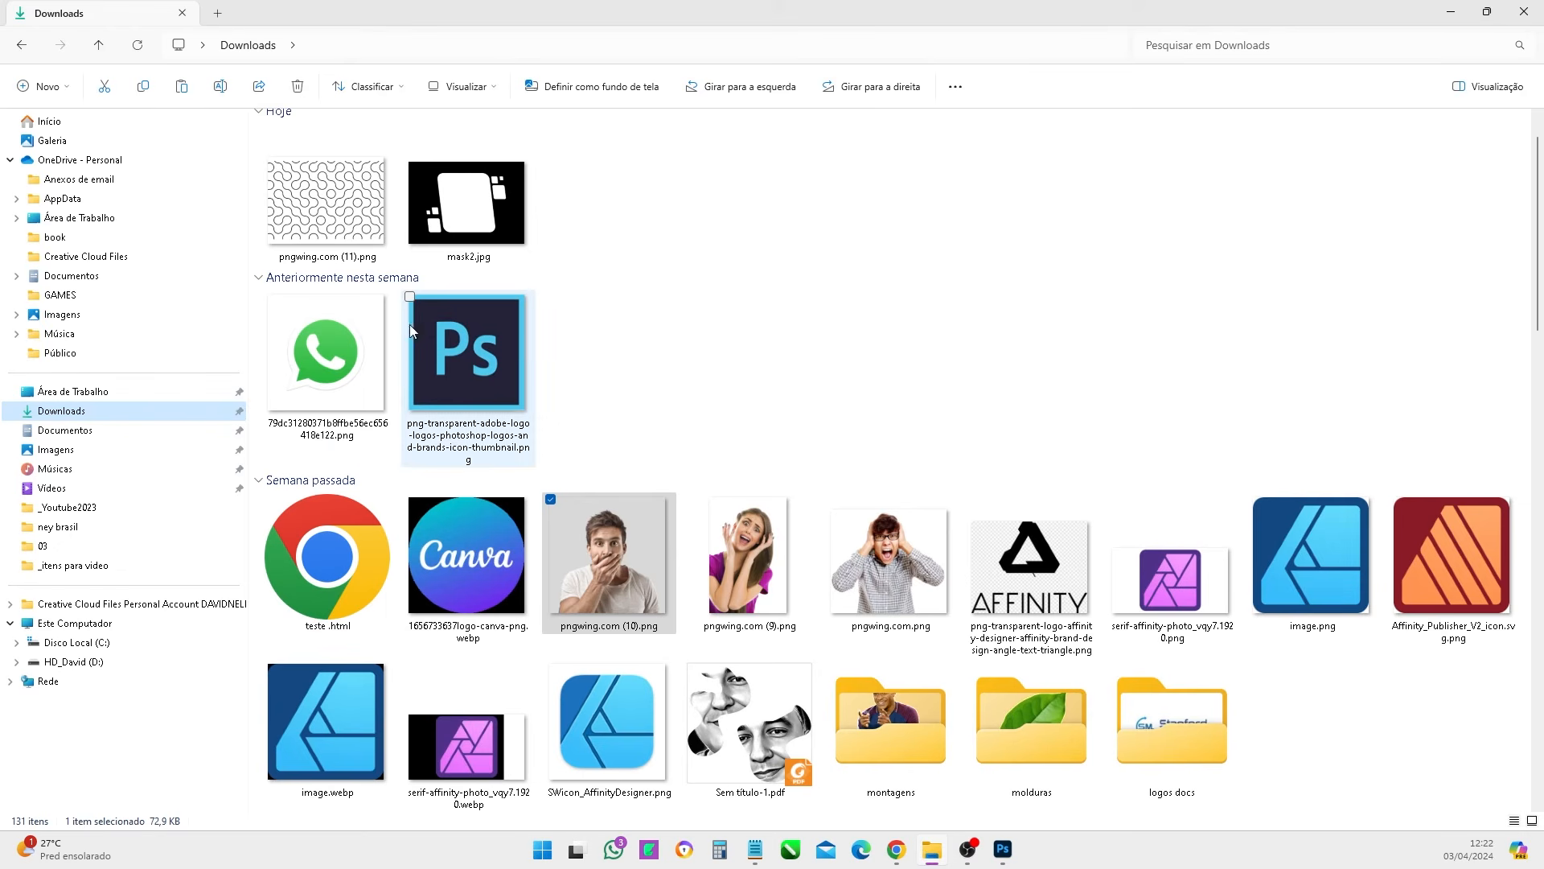
pyautogui.moveTo(471, 363); pyautogui.dragTo(502, 529)
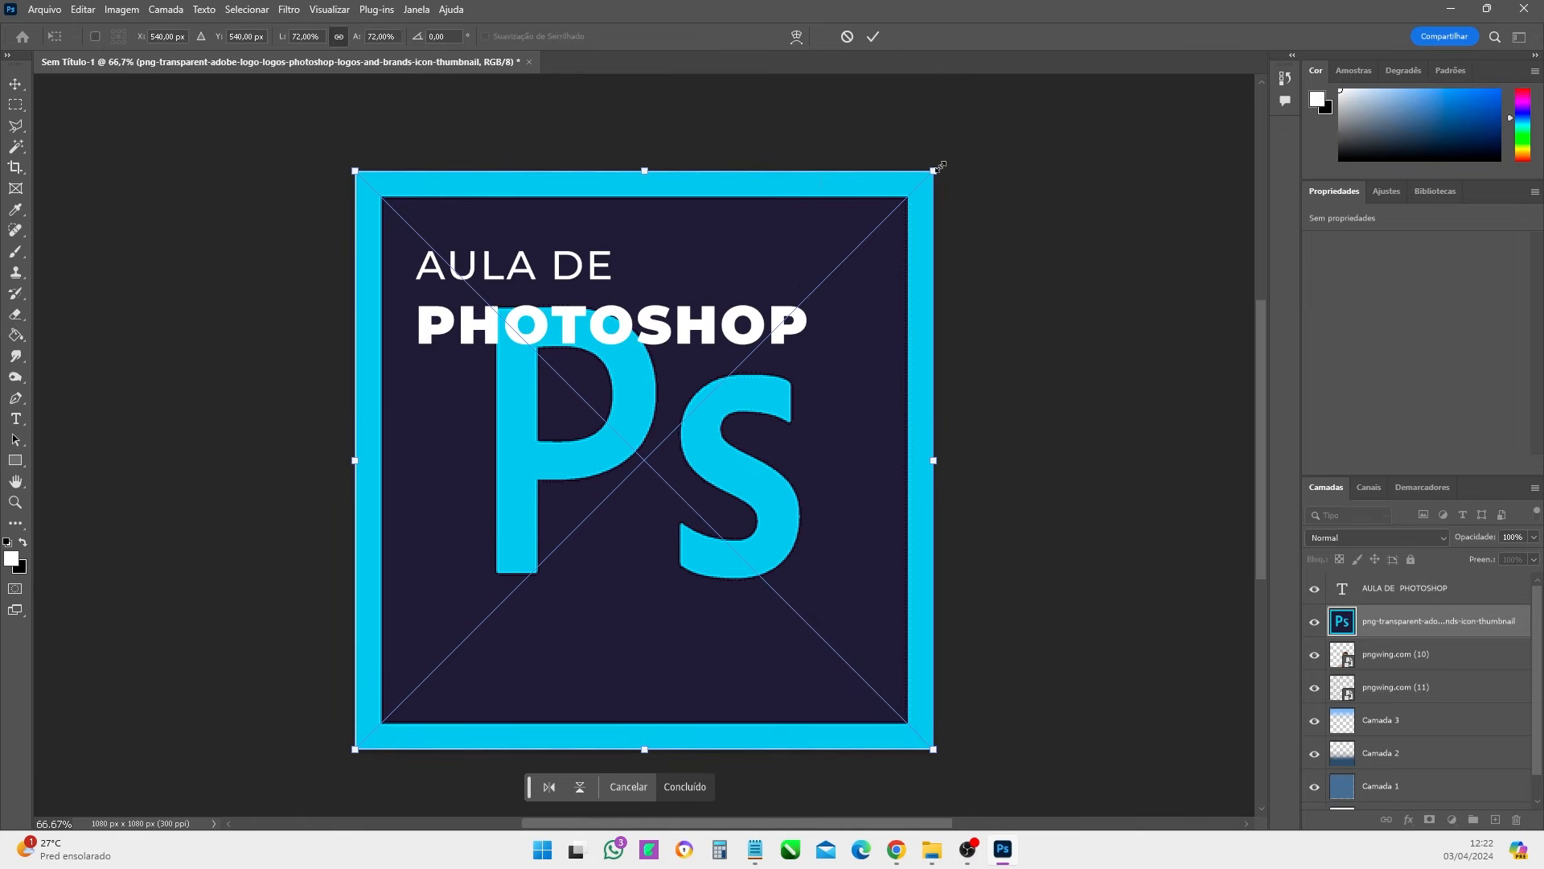
pyautogui.moveTo(941, 166); pyautogui.dragTo(586, 522)
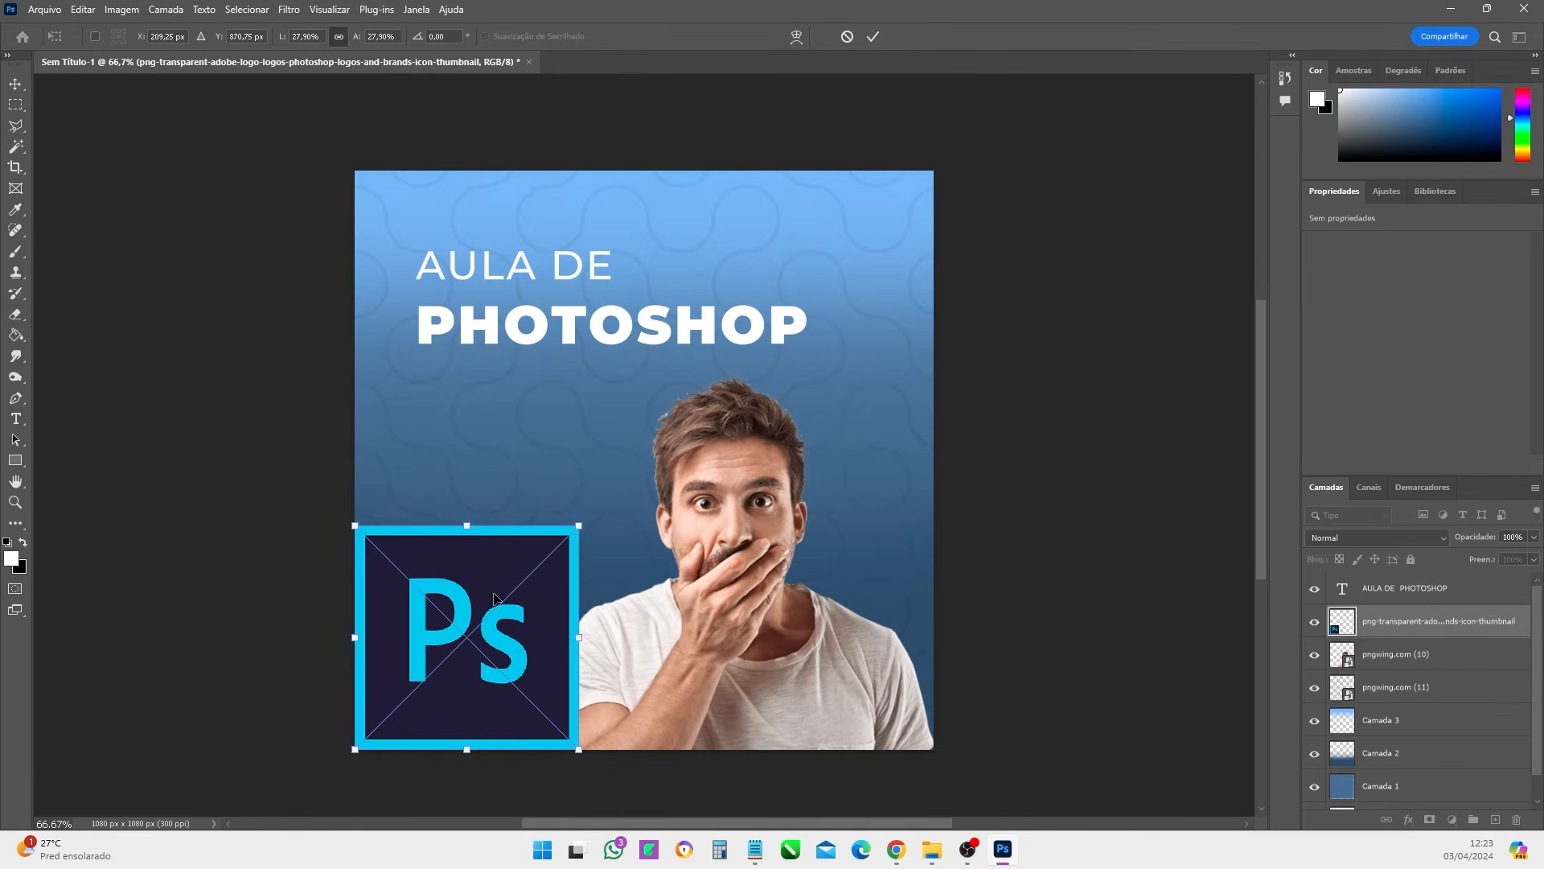
pyautogui.moveTo(494, 598); pyautogui.dragTo(539, 499)
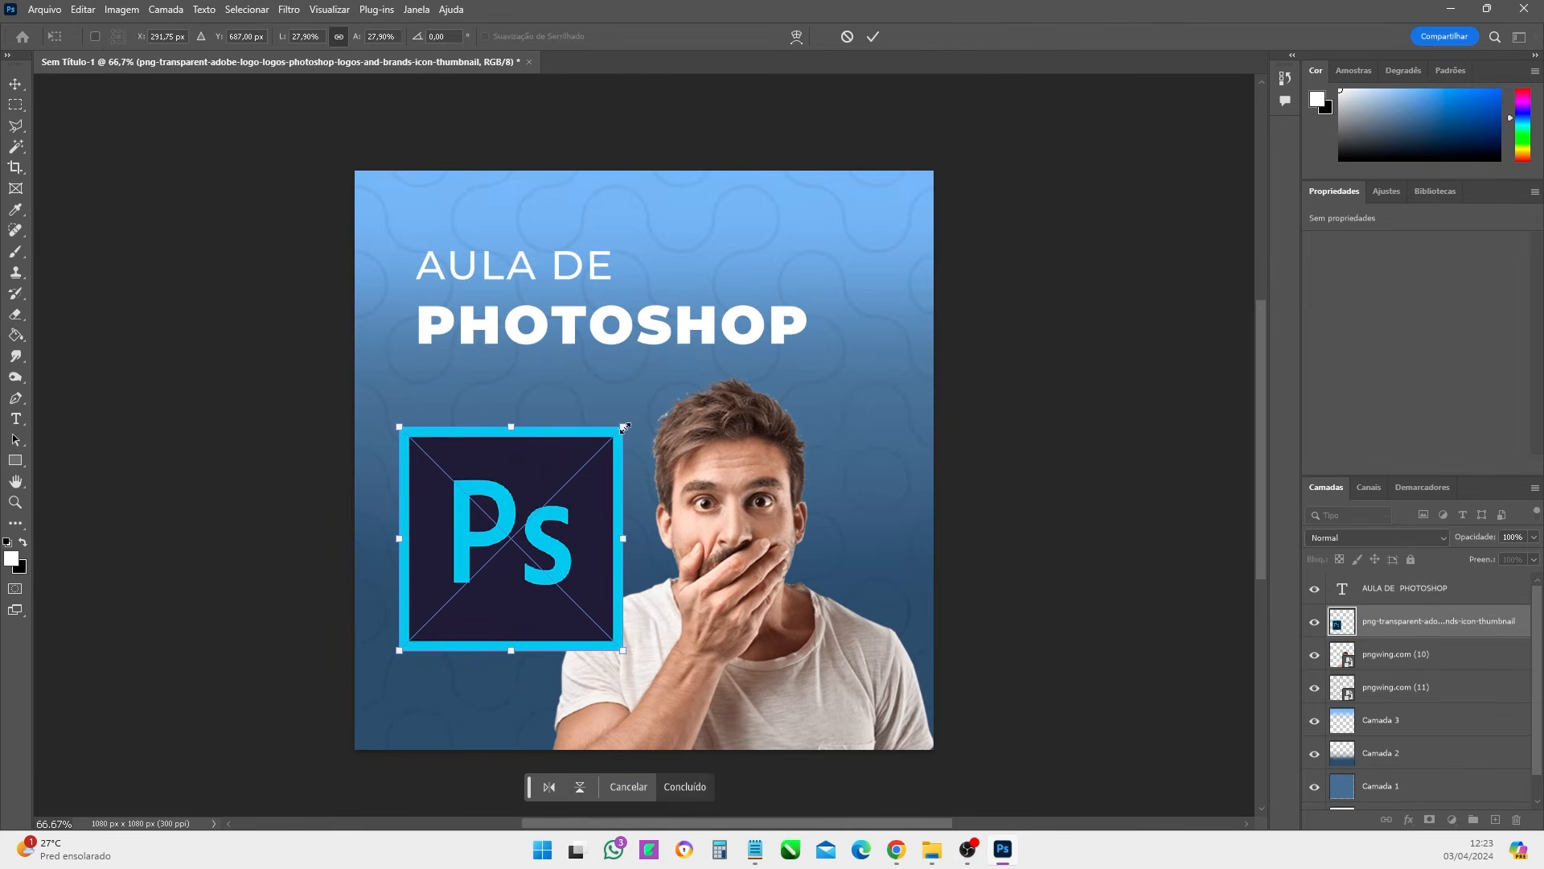
# - Refine the Photoshop logo's scale to about 25%, tilt it about -11.7°, and fit it between the text and the man's shoulder
pyautogui.moveTo(625, 428); pyautogui.dragTo(608, 442)
pyautogui.moveTo(576, 508); pyautogui.dragTo(593, 493)
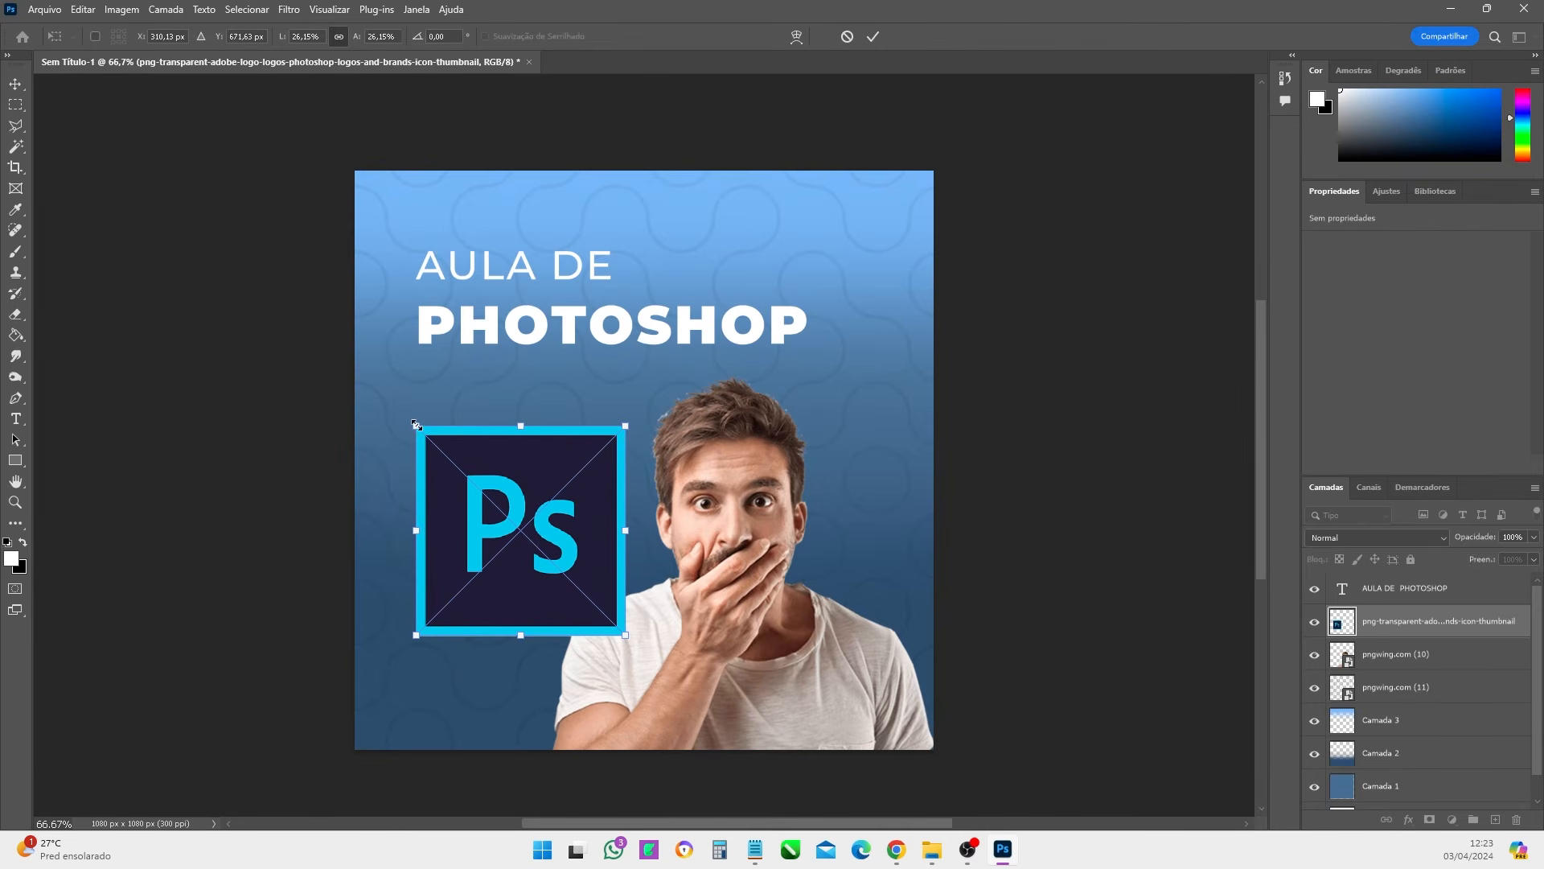
pyautogui.moveTo(421, 436)
pyautogui.mouseDown()
pyautogui.moveTo(448, 452)
pyautogui.moveTo(404, 413)
pyautogui.mouseUp()
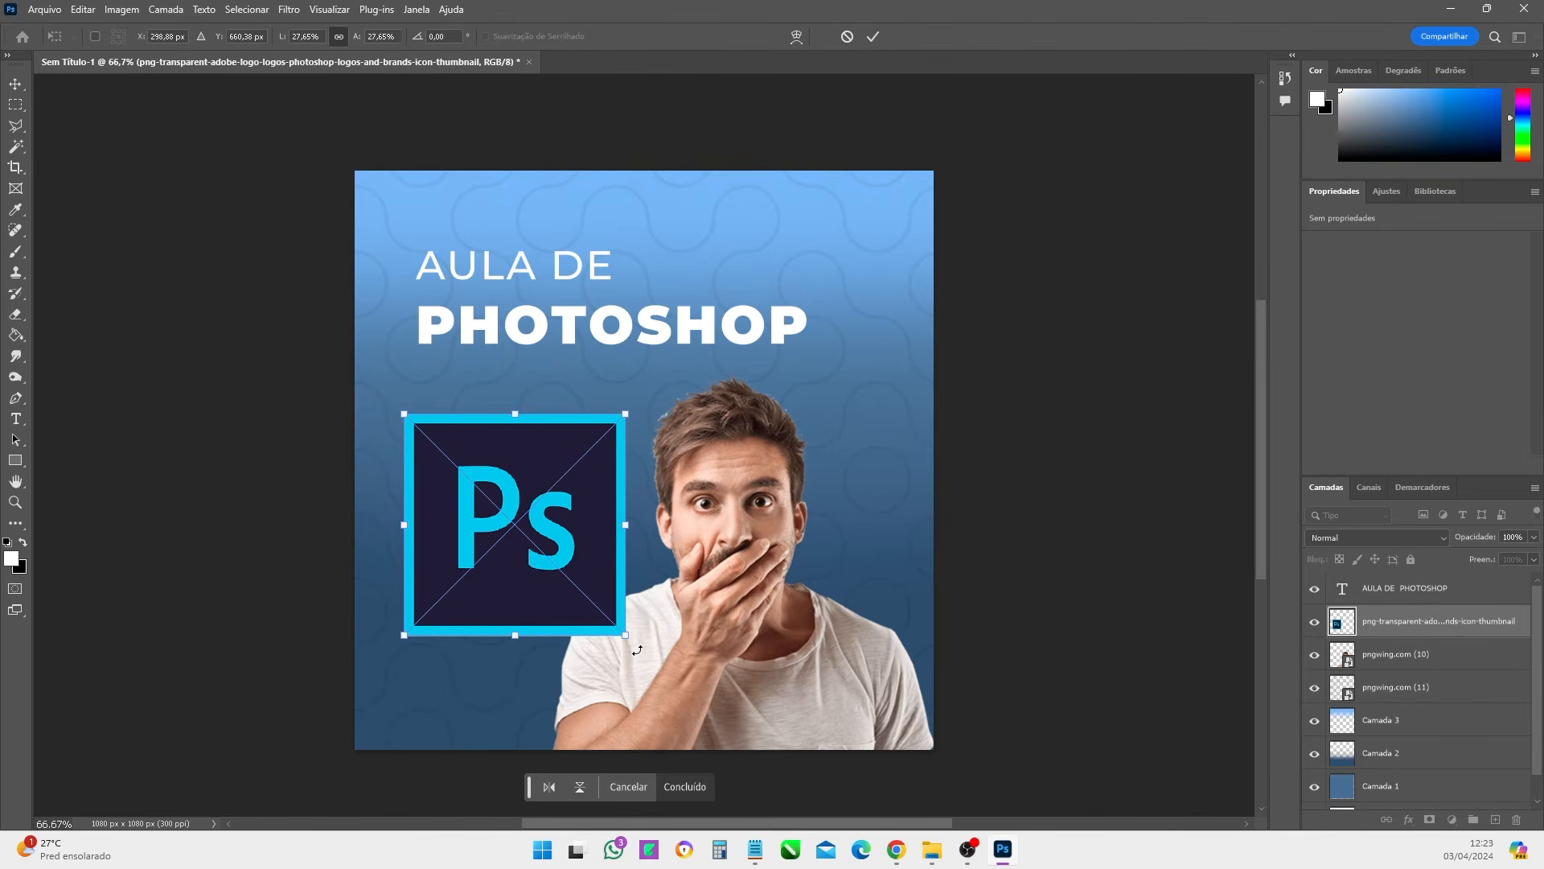
pyautogui.moveTo(637, 650); pyautogui.dragTo(615, 603)
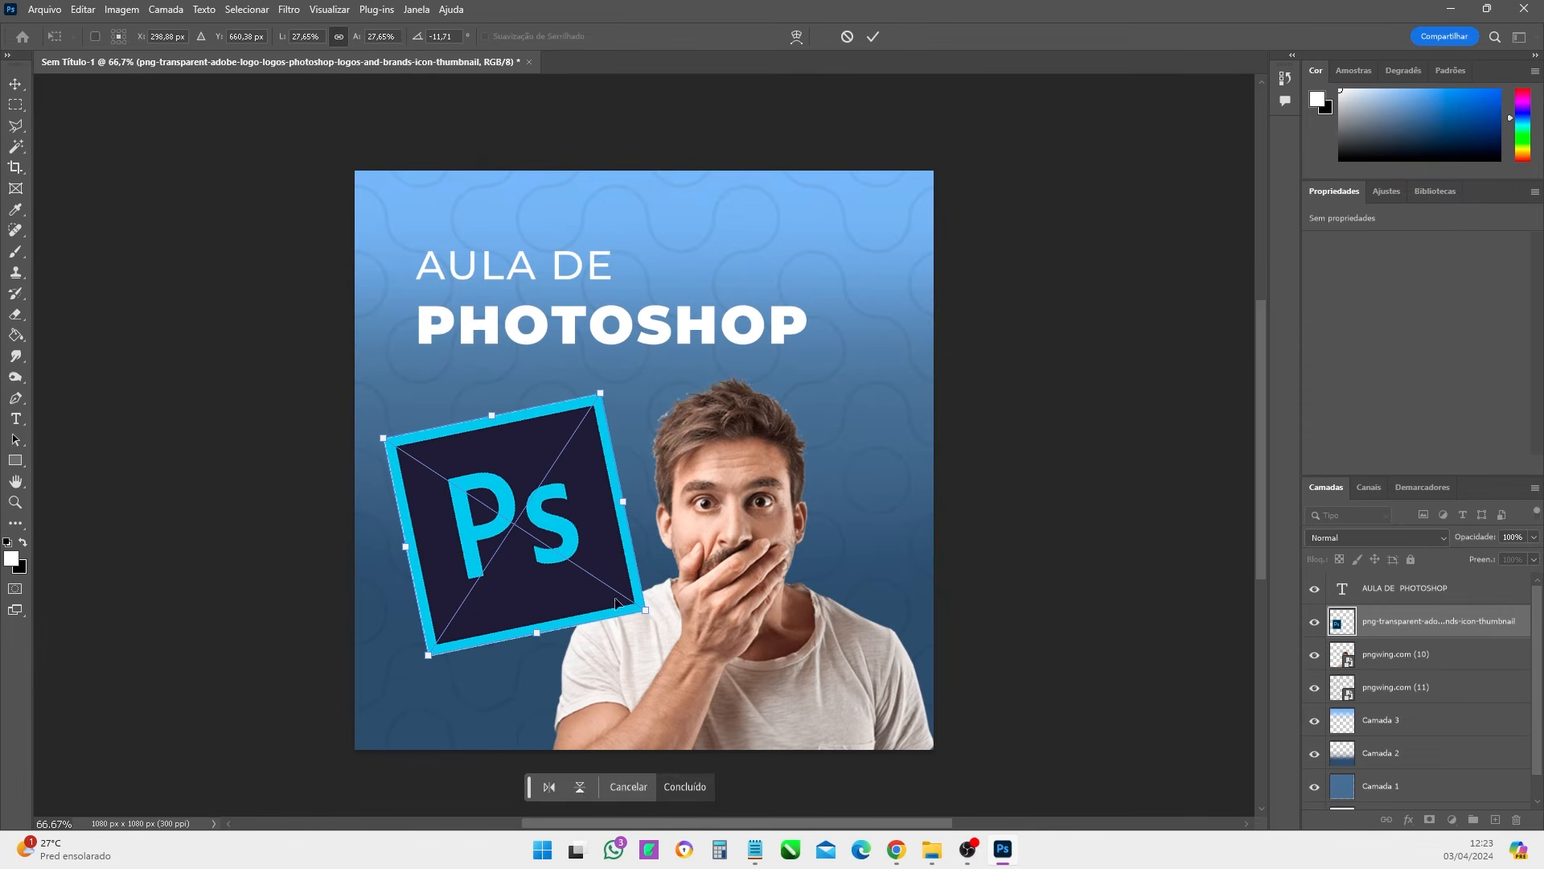
pyautogui.moveTo(379, 435); pyautogui.dragTo(402, 449)
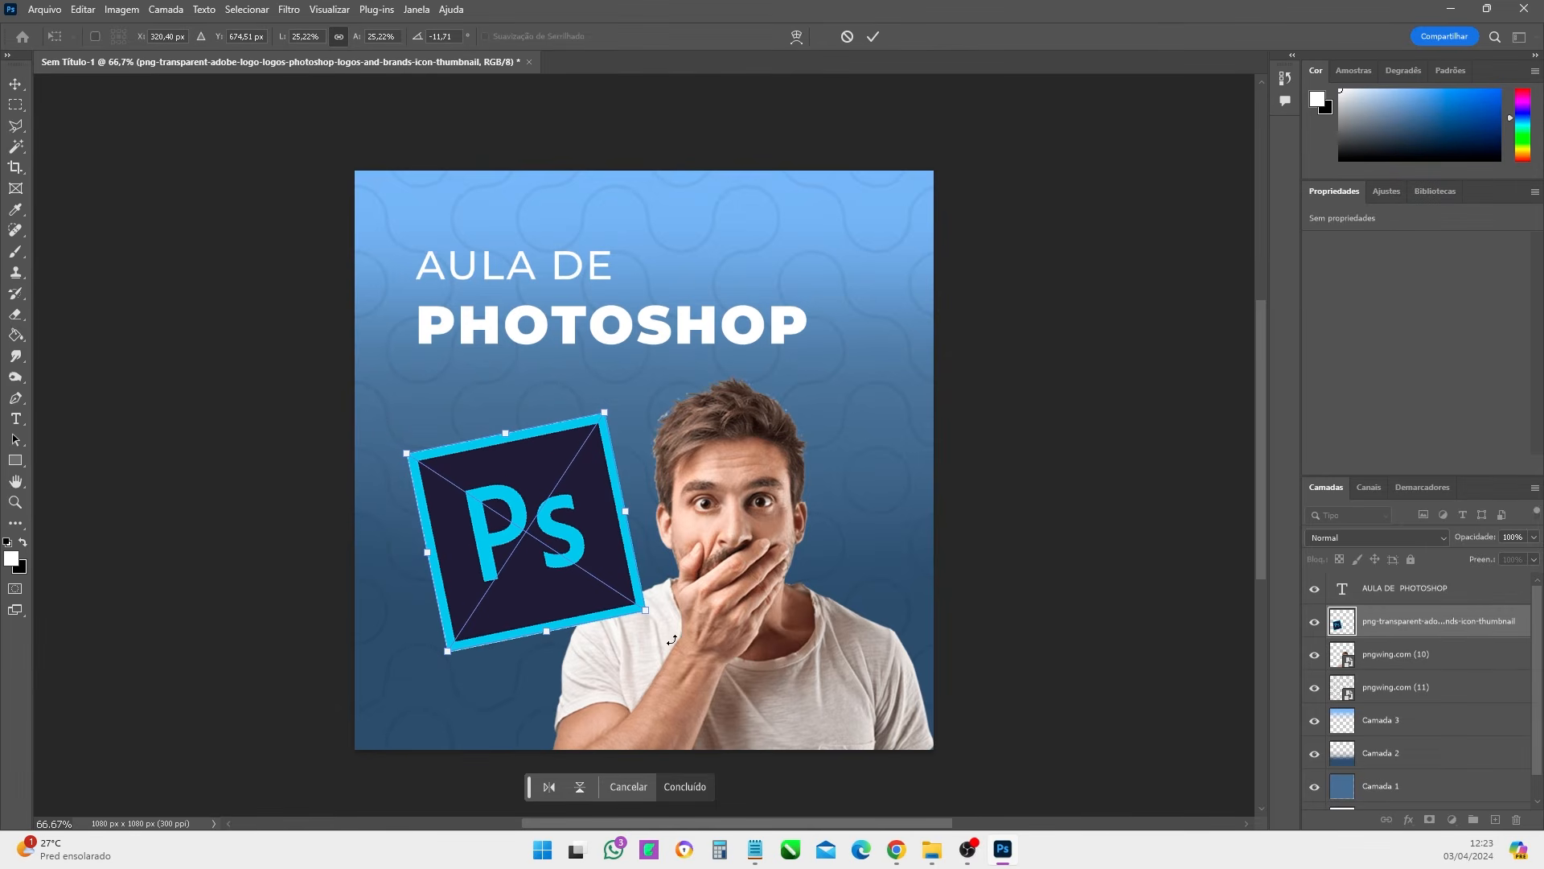
pyautogui.press('Return')
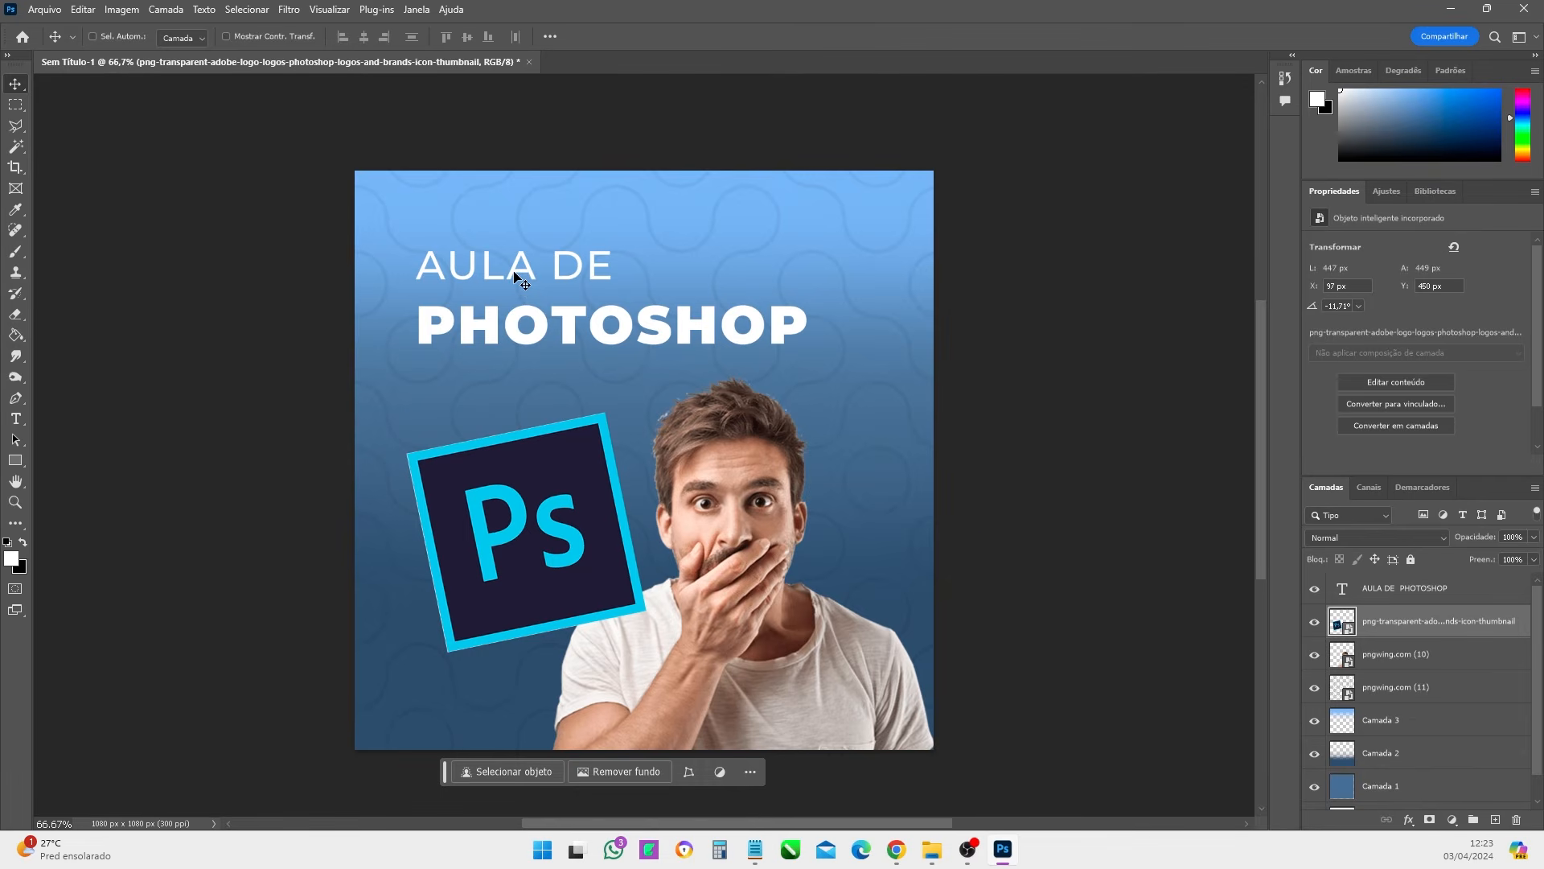
pyautogui.press('ctrl')
pyautogui.hotkey('ctrl', 't')
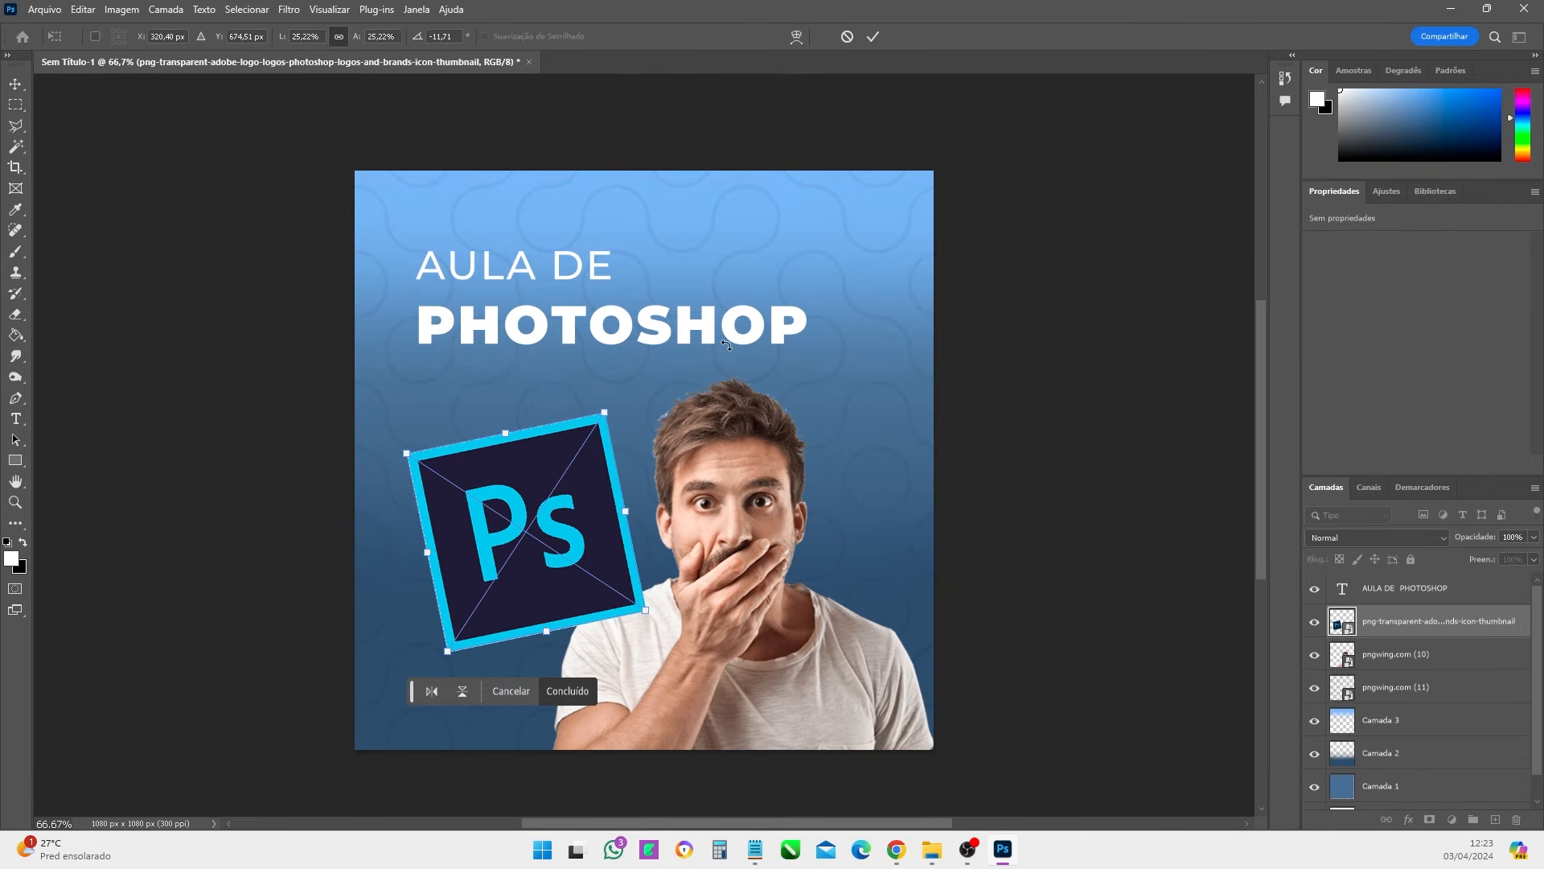
pyautogui.press('Return')
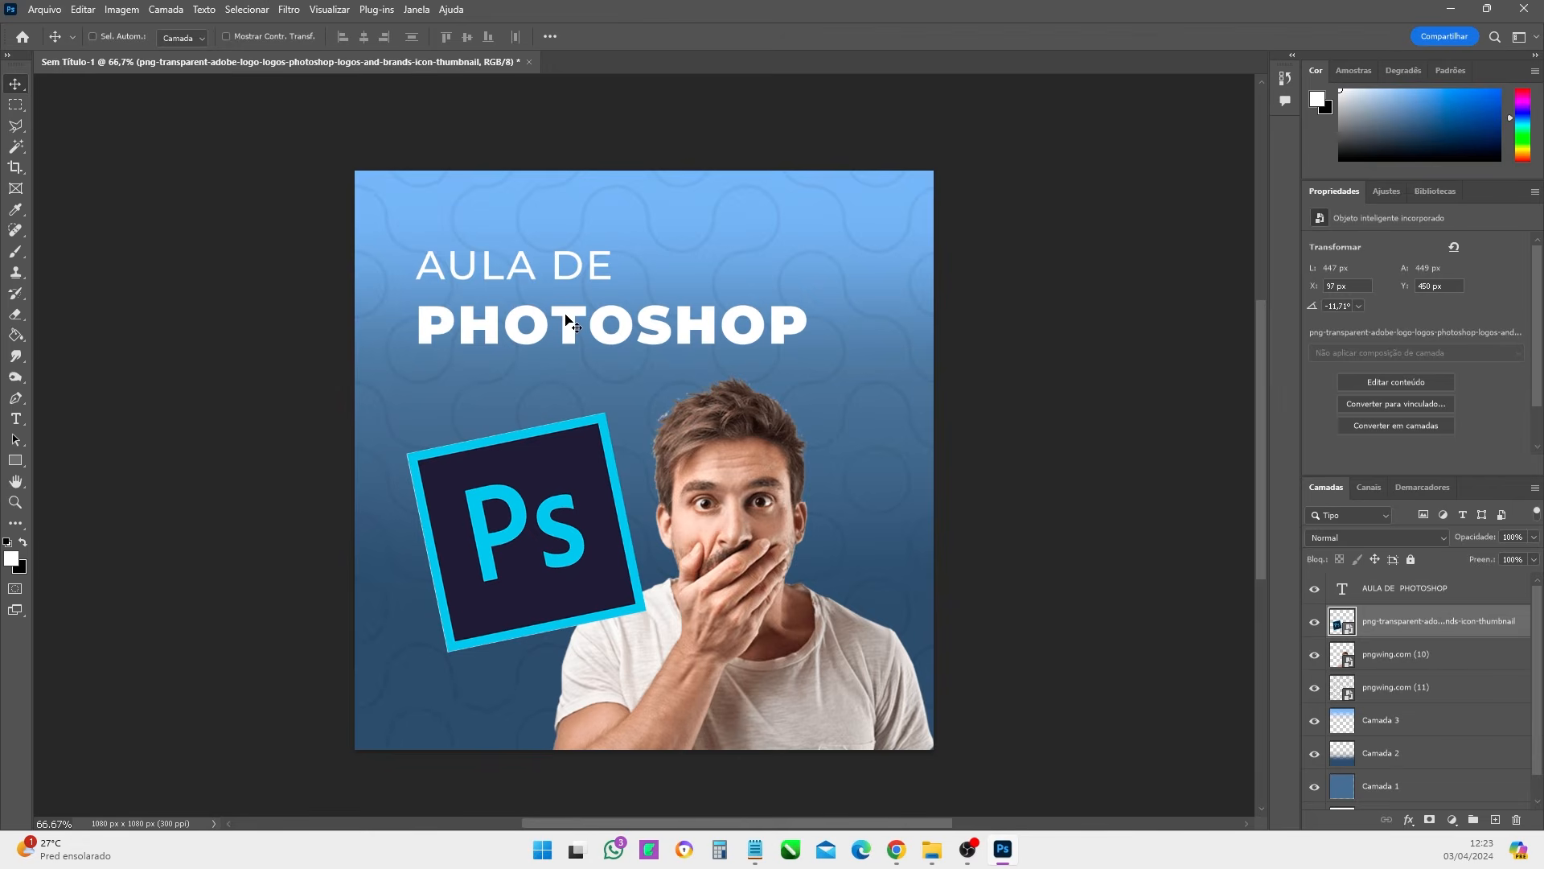
# - Enlarge the AULA DE PHOTOSHOP text with Free Transform and shift it slightly up so it spans most of the canvas width
pyautogui.click(1434, 599)
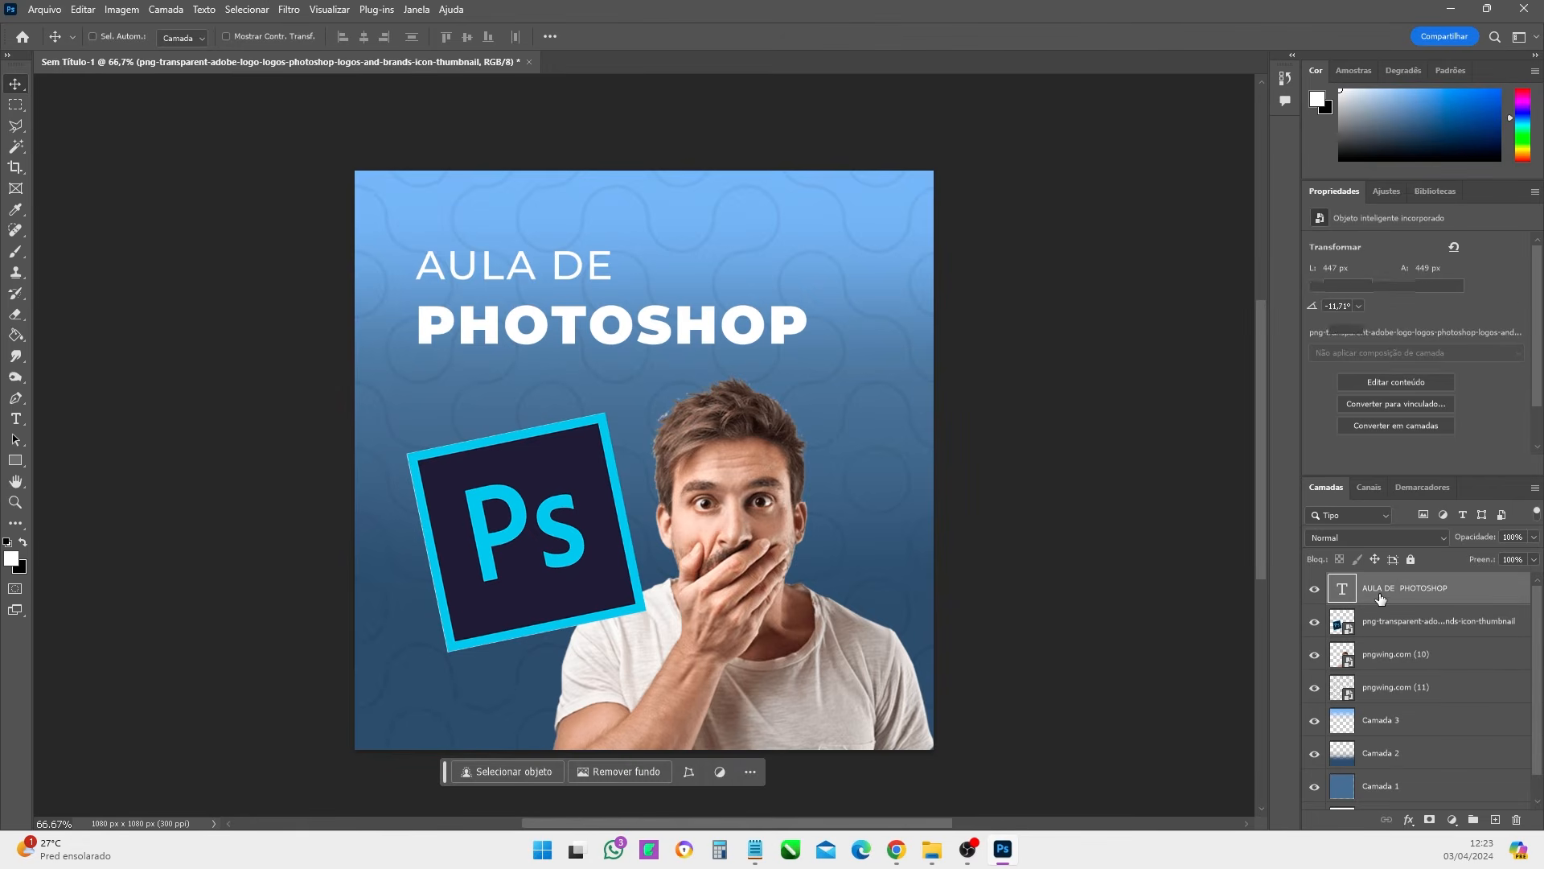
pyautogui.hotkey('ctrl', 't')
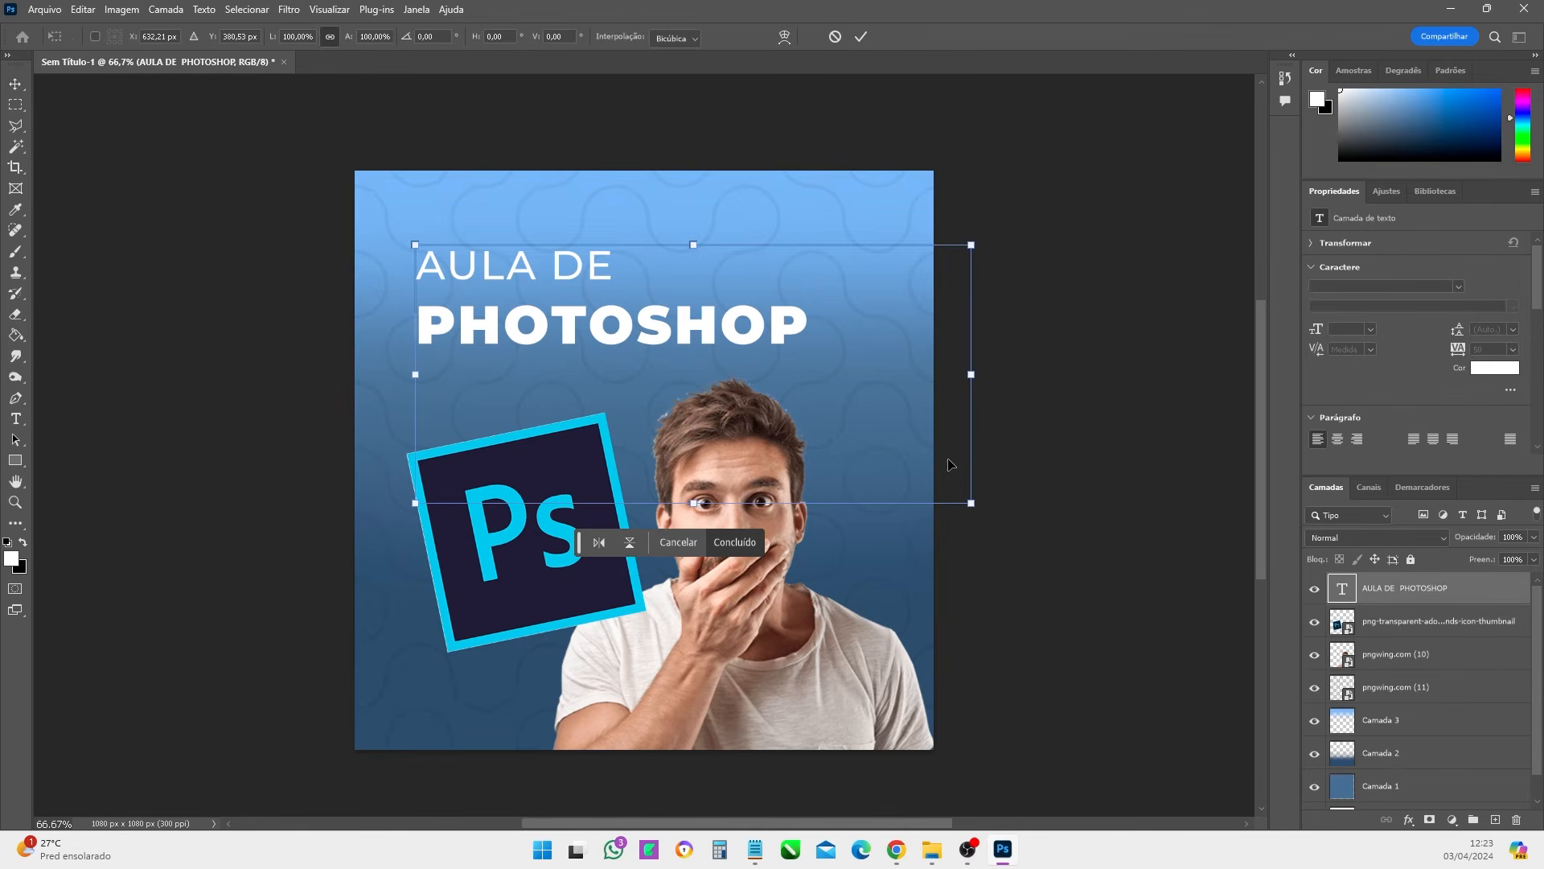
pyautogui.moveTo(969, 502); pyautogui.dragTo(1070, 563)
pyautogui.moveTo(799, 367); pyautogui.dragTo(795, 350)
pyautogui.press('Return')
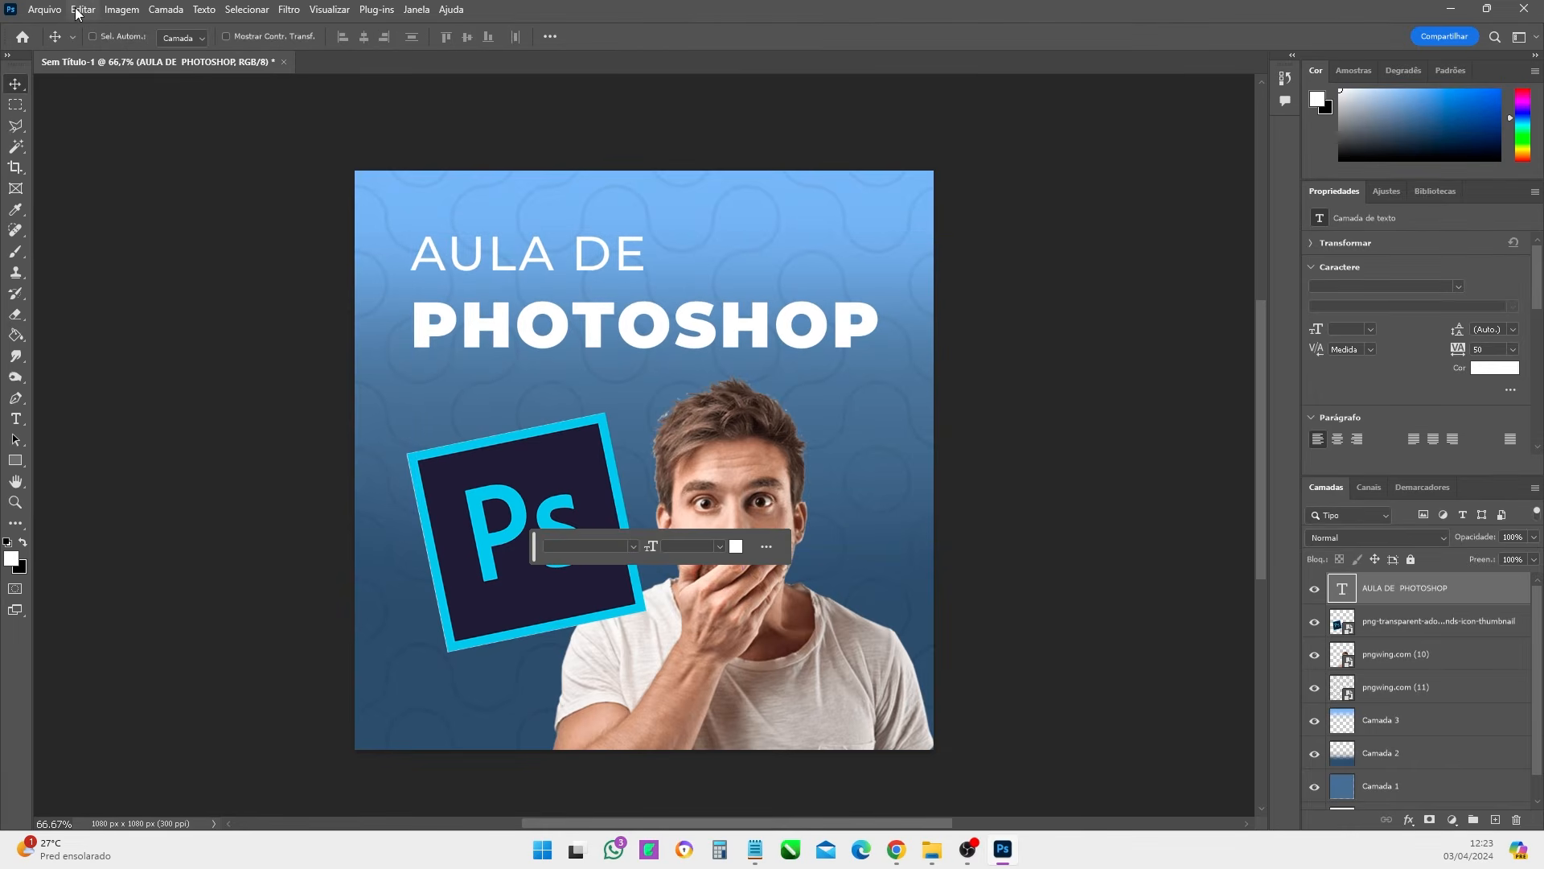
# - Look up the Free Transform command (Transformação Livre) and its keyboard shortcut among the editing commands
pyautogui.click(83, 9)
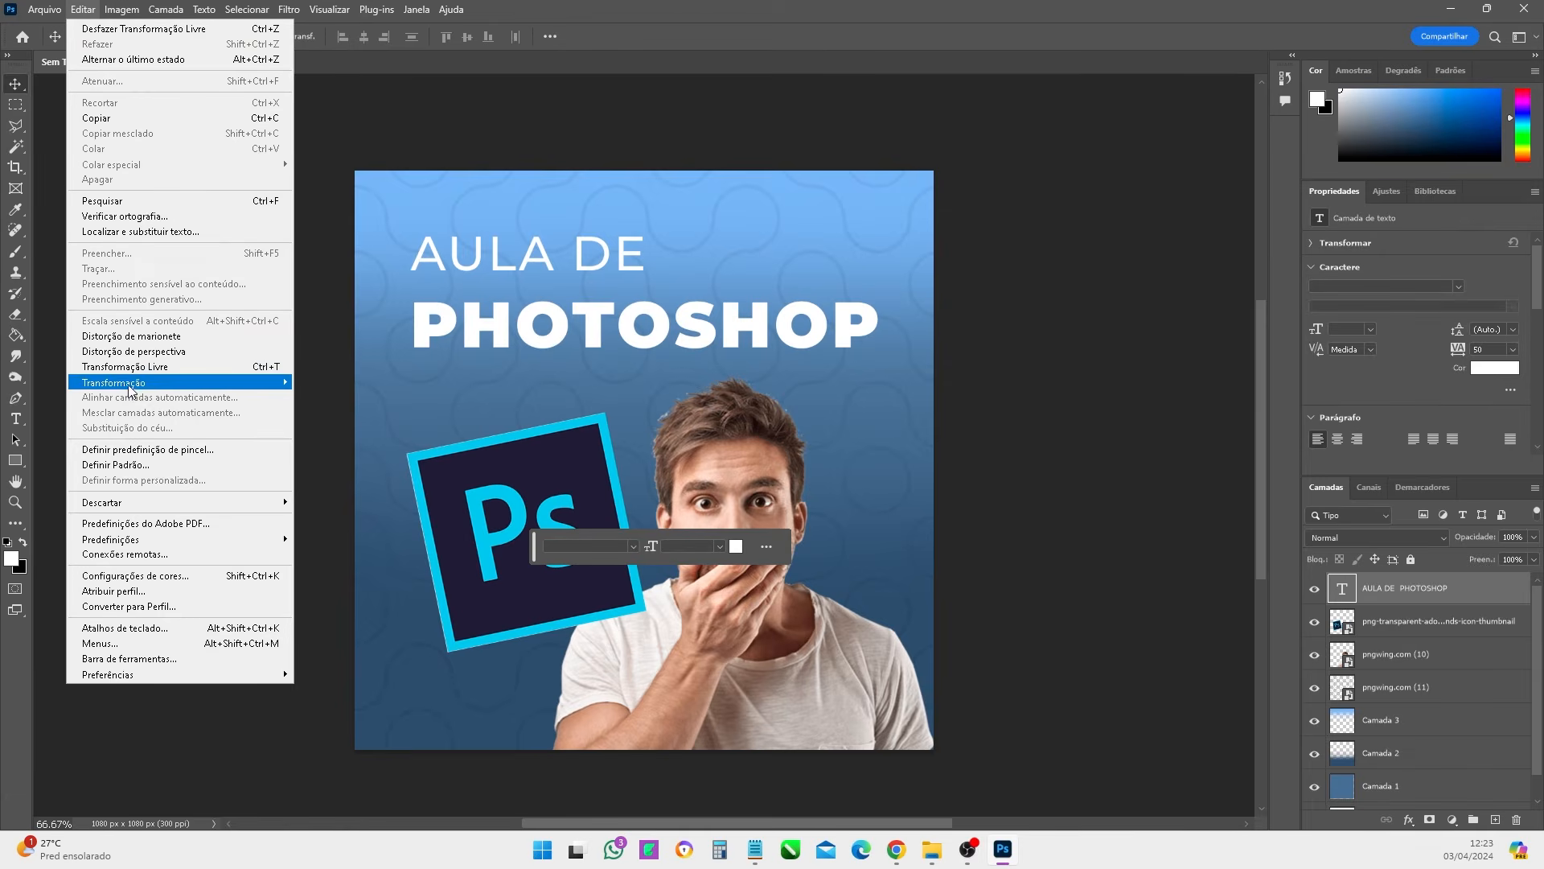
pyautogui.moveTo(126, 389)
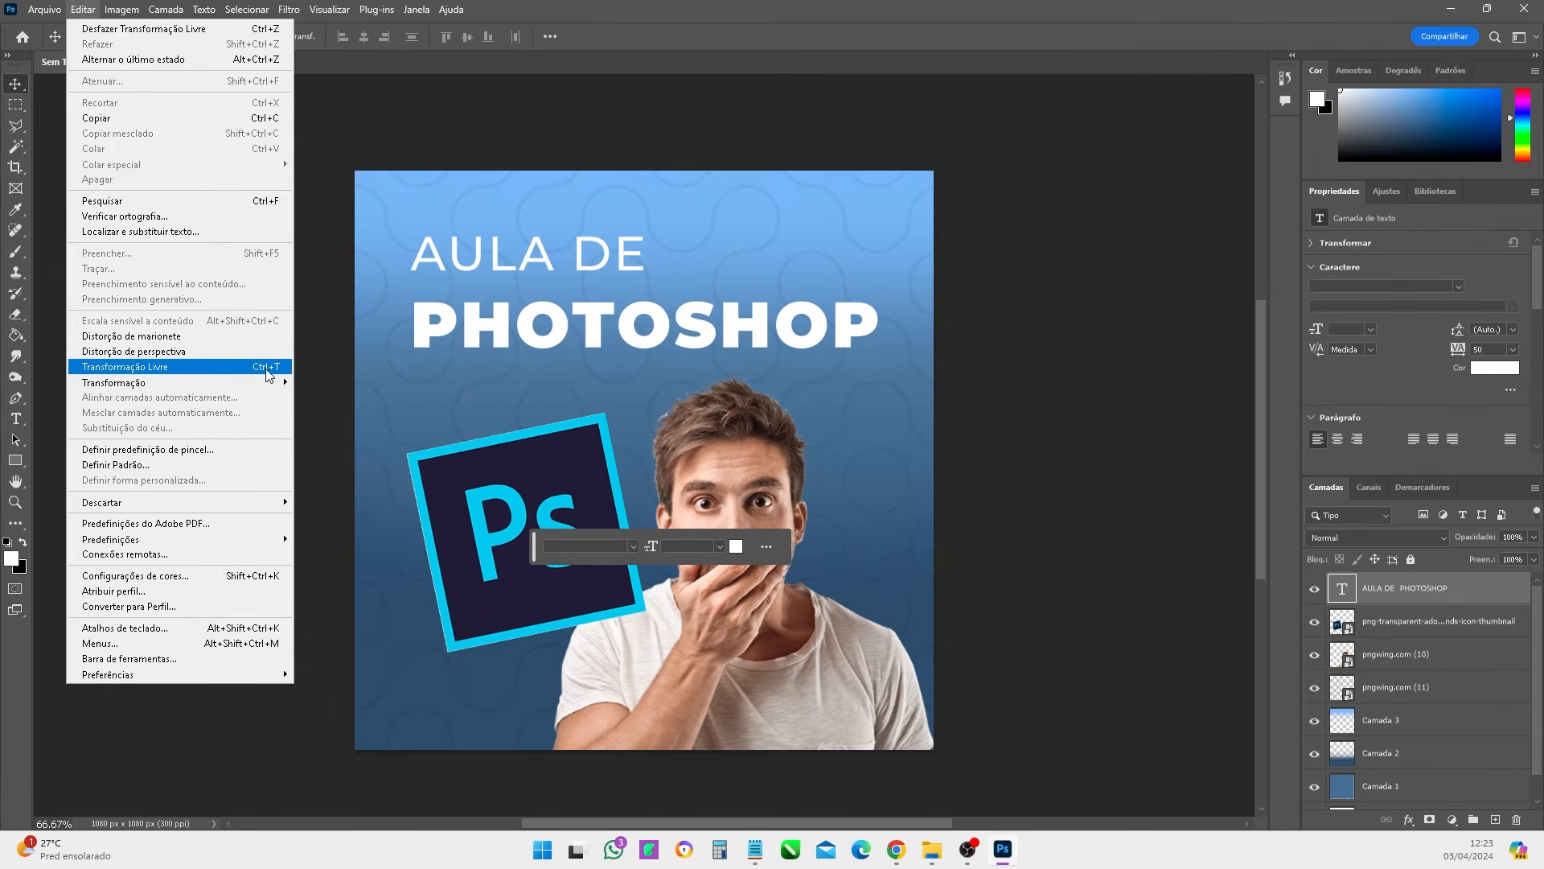
pyautogui.click(325, 307)
# - Try nudging the AULA DE PHOTOSHOP text slightly upward, and move it back down
pyautogui.moveTo(666, 337); pyautogui.dragTo(667, 336)
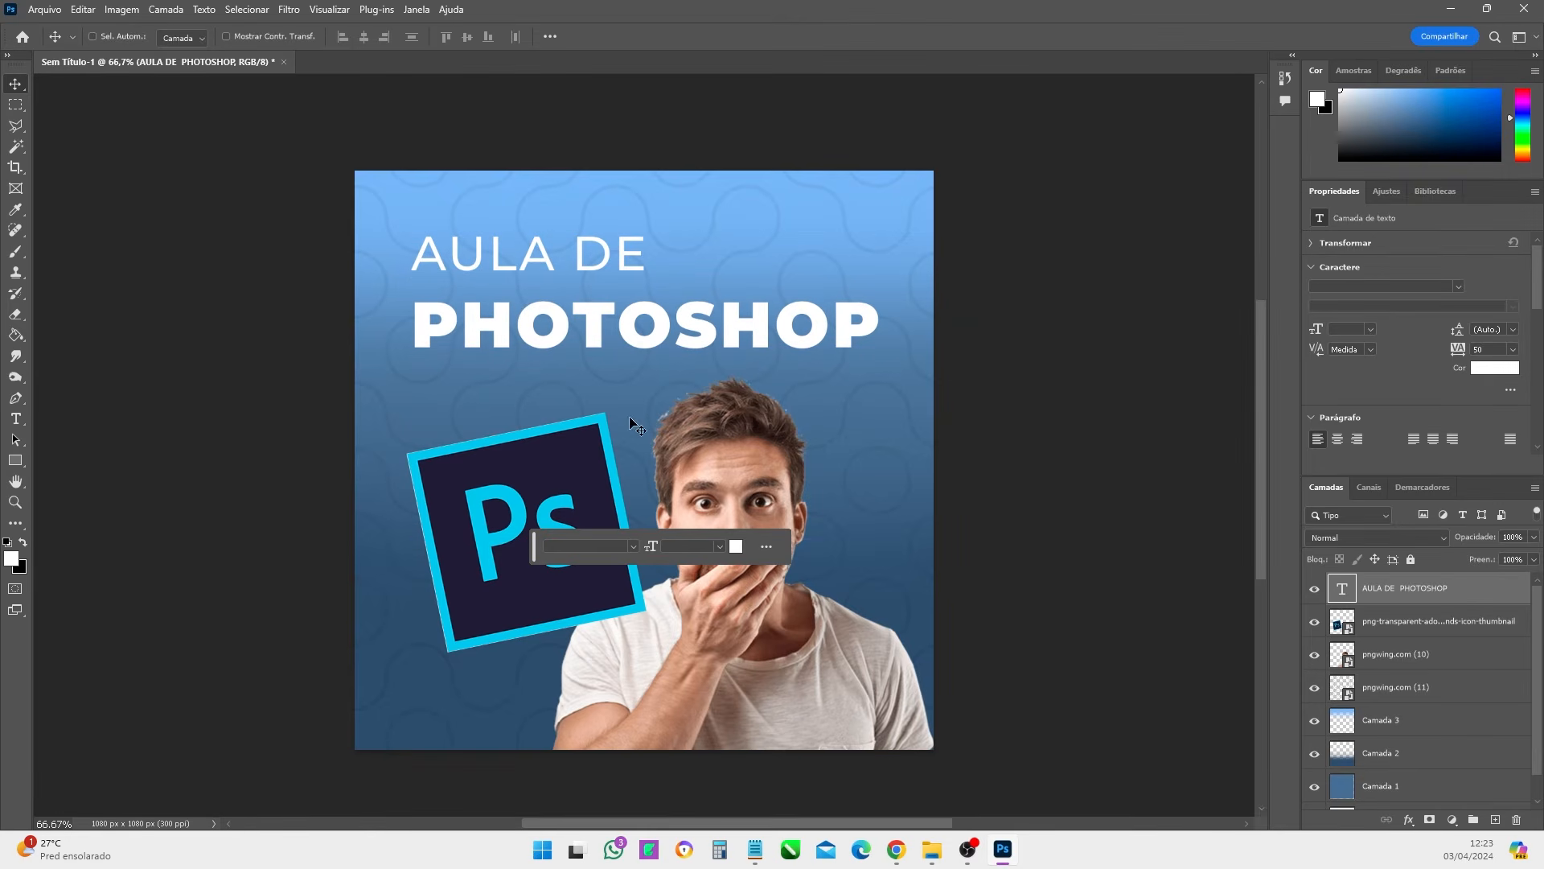
pyautogui.hotkey('shift', 'Up')
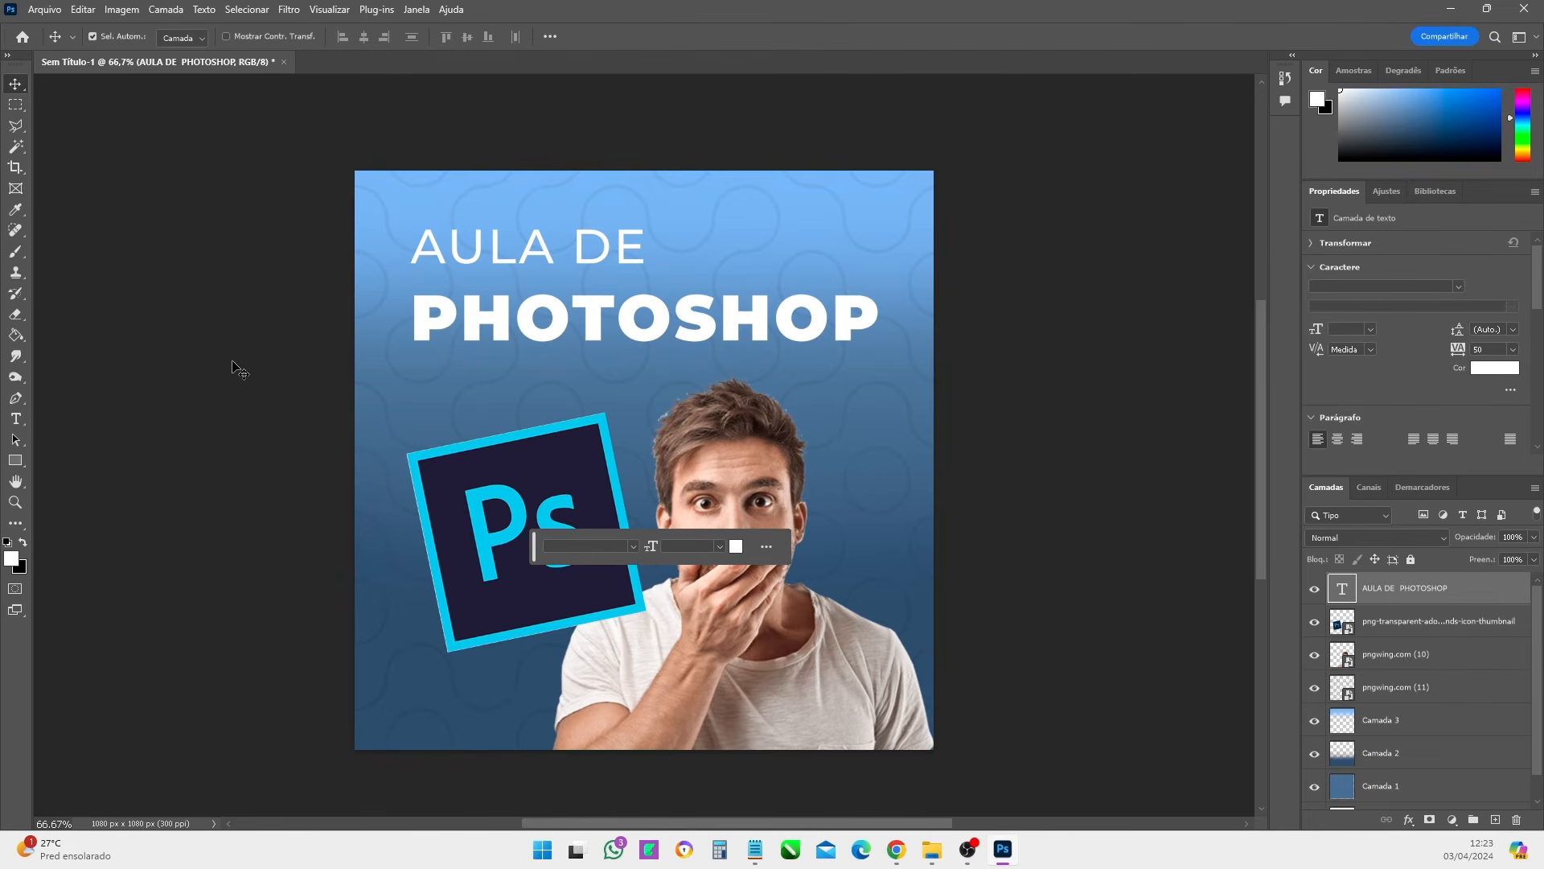
pyautogui.hotkey('shift', 'Down')
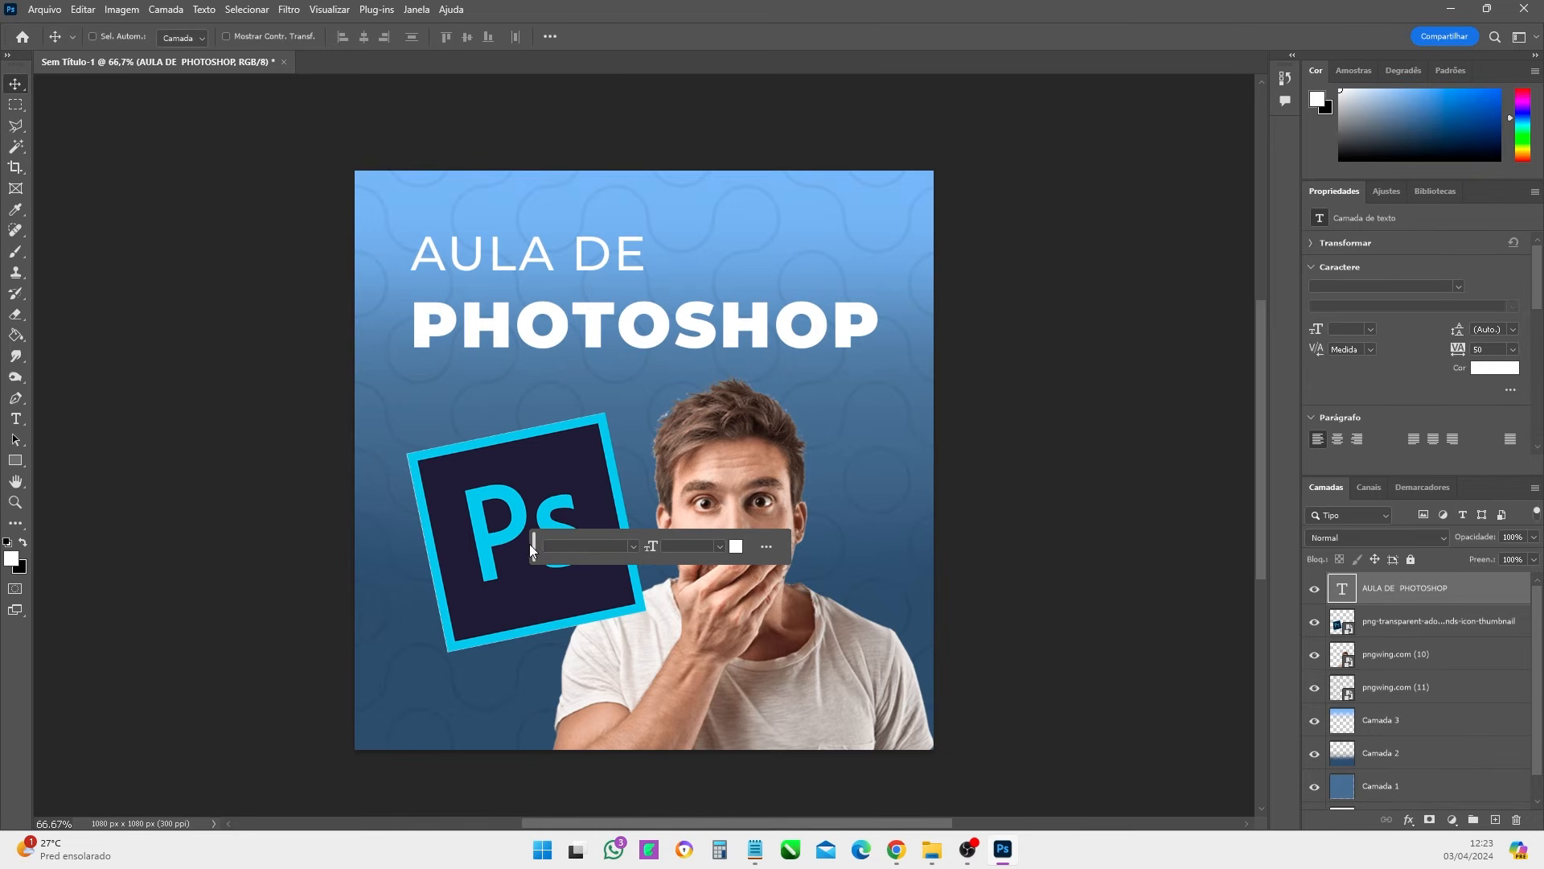
# - Move the floating text task bar off the artwork to the empty area above the canvas
pyautogui.moveTo(531, 546); pyautogui.dragTo(201, 150)
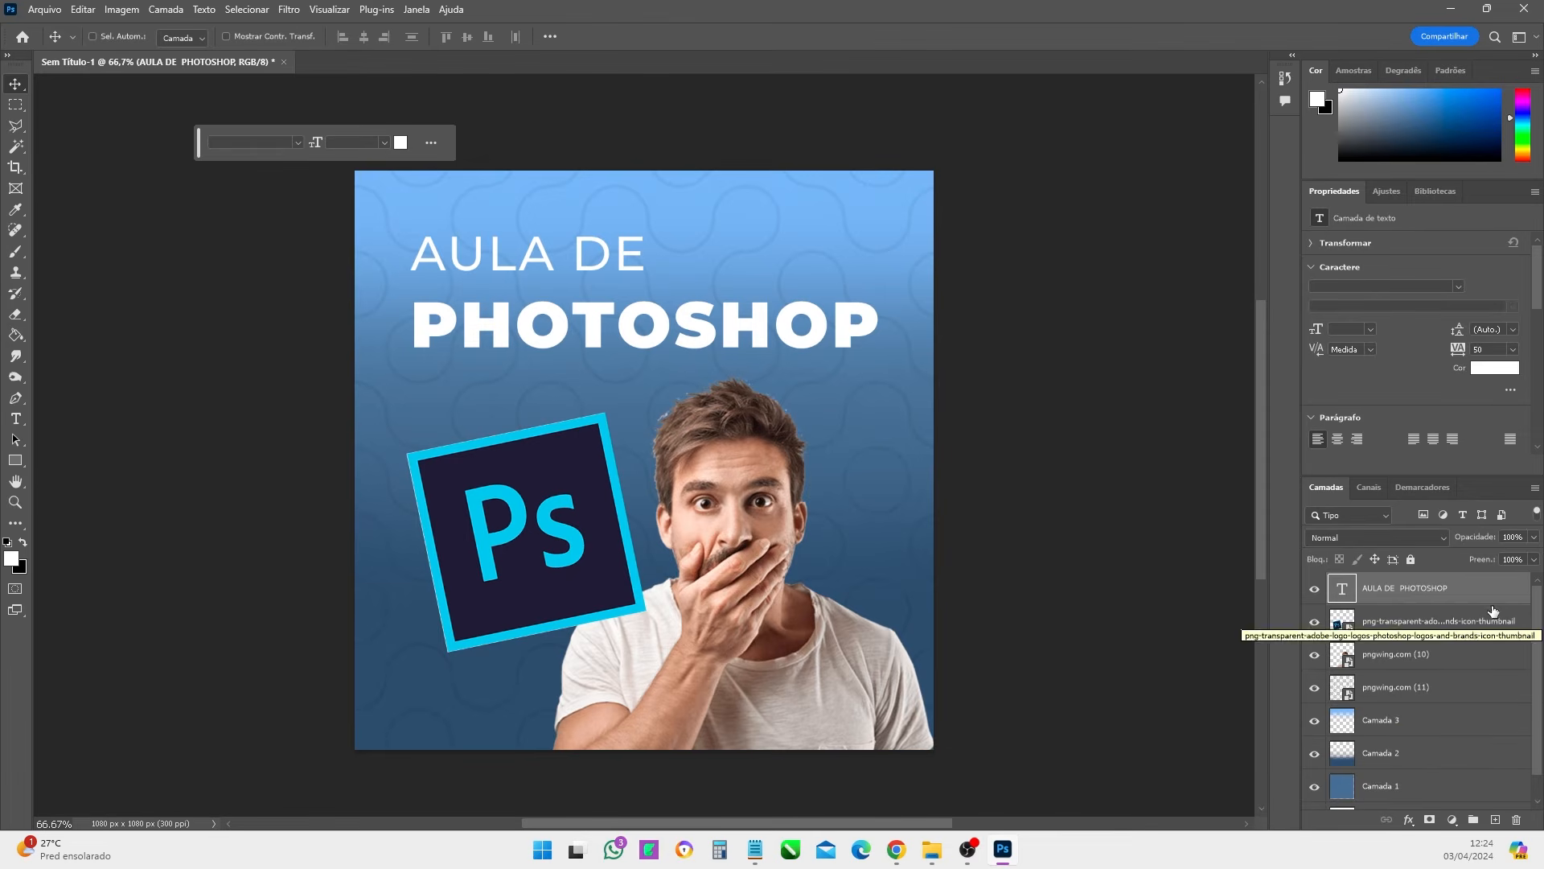
# - Open the layer style settings for the man's image layer, pngwing.com (10)
pyautogui.click(1435, 665)
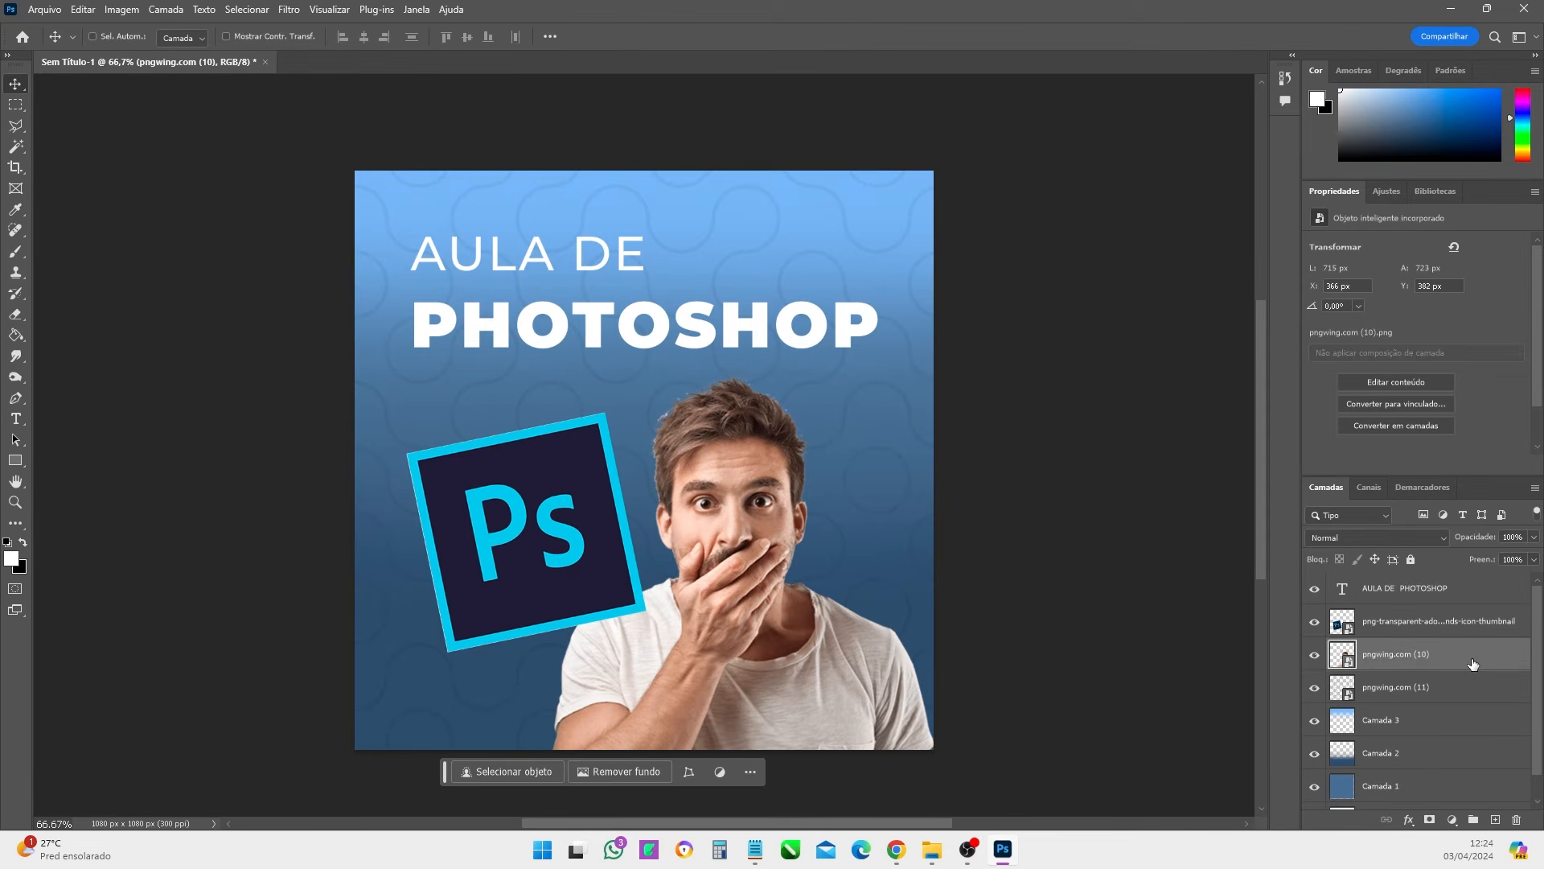
pyautogui.doubleClick(1473, 664)
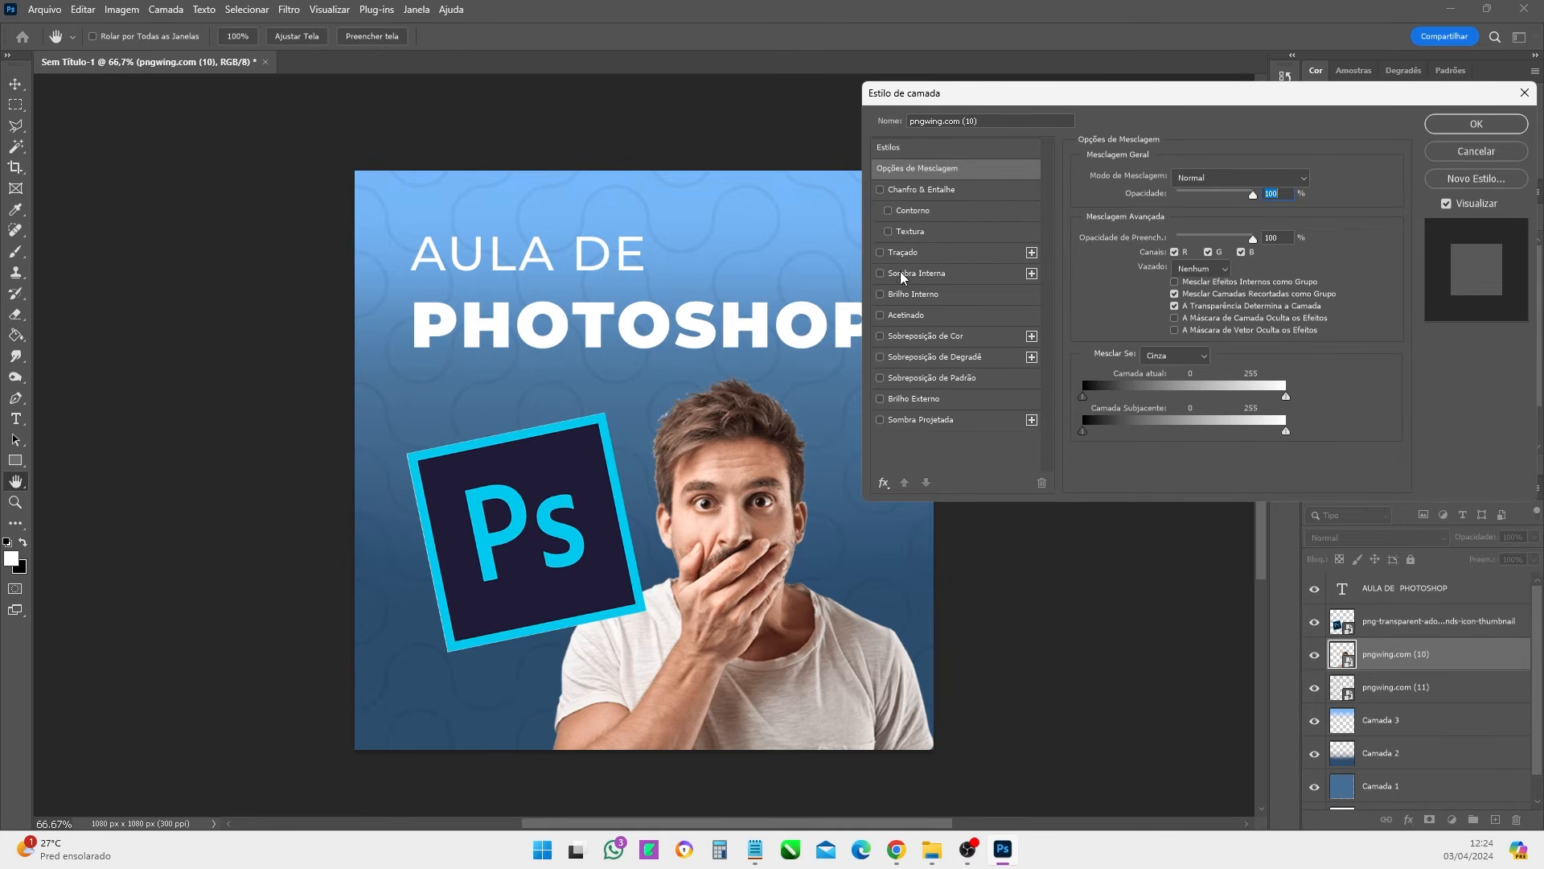
# - Try a black Stroke (Traçado) effect around the man, reduce its size, and turn the effect off
pyautogui.click(879, 253)
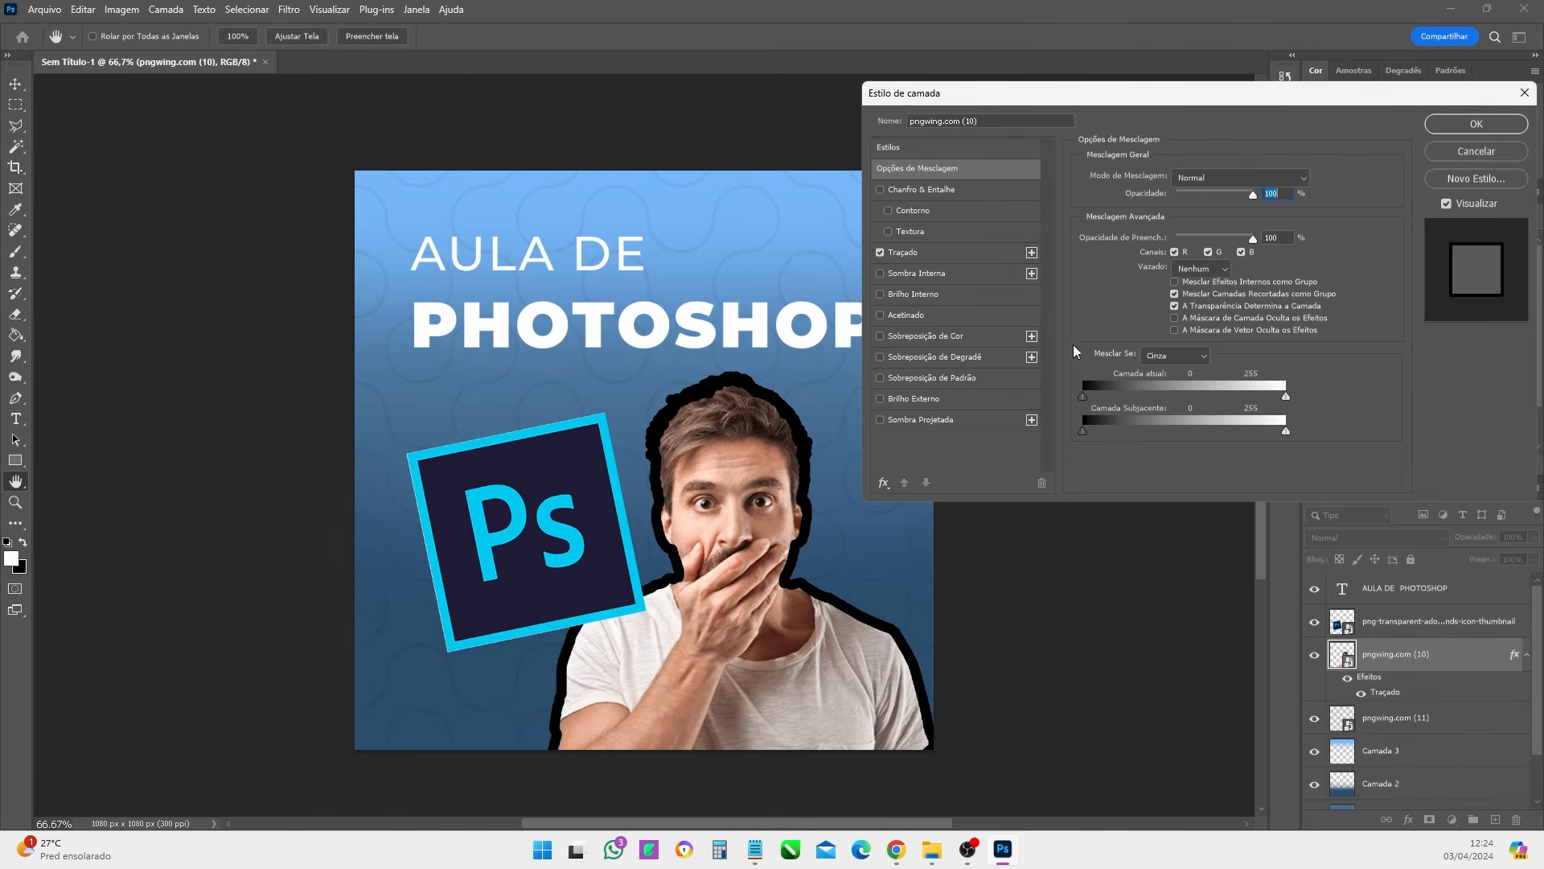
pyautogui.click(960, 252)
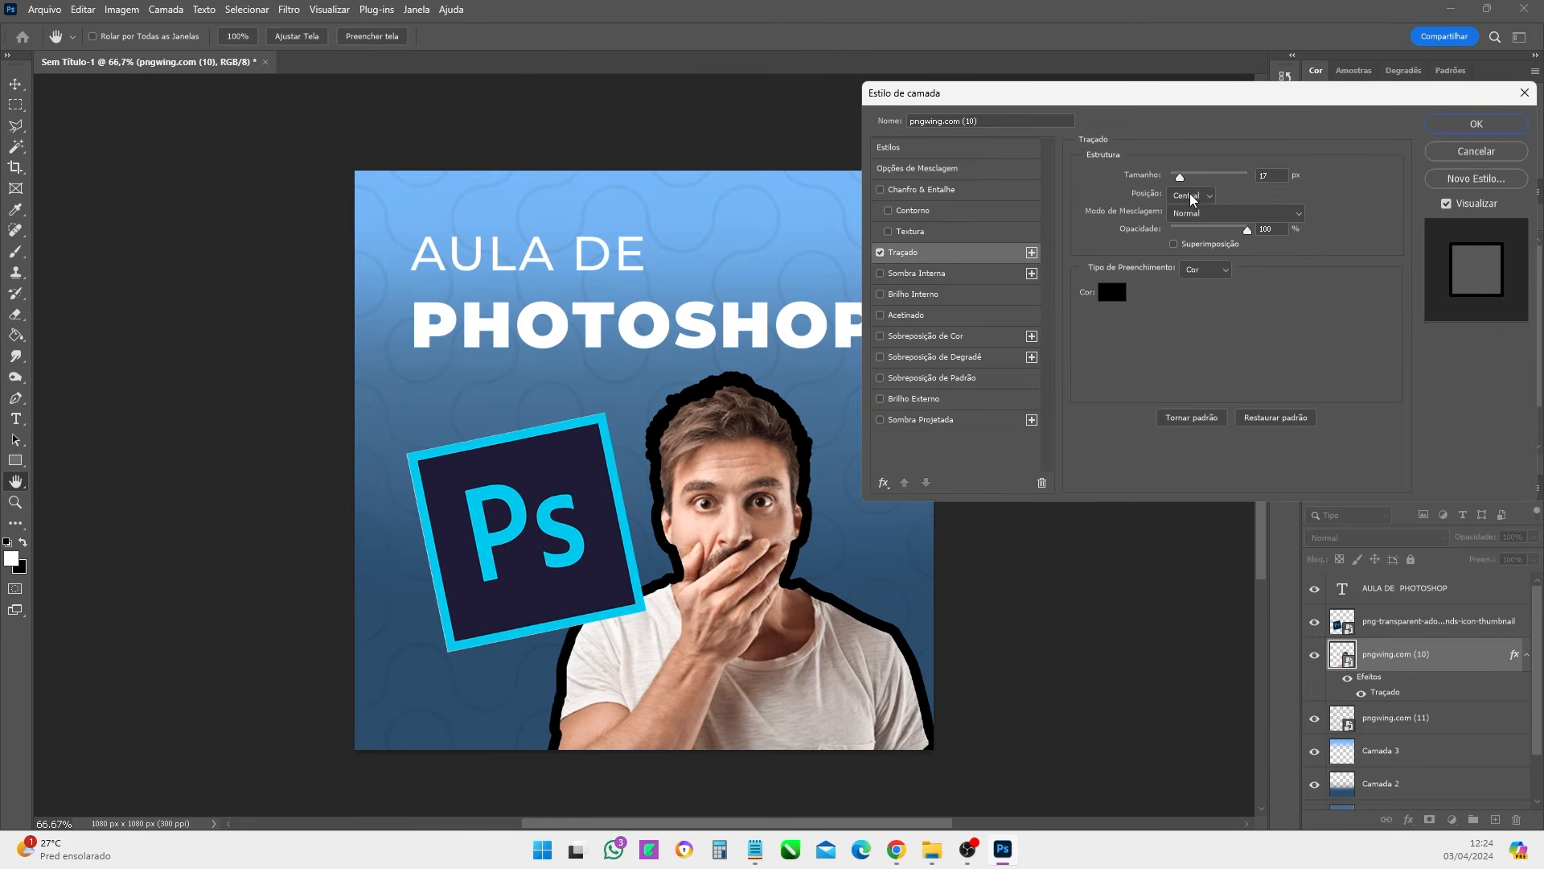
pyautogui.moveTo(1182, 177)
pyautogui.mouseDown()
pyautogui.moveTo(1209, 175)
pyautogui.moveTo(1175, 179)
pyautogui.mouseUp()
pyautogui.click(1175, 177)
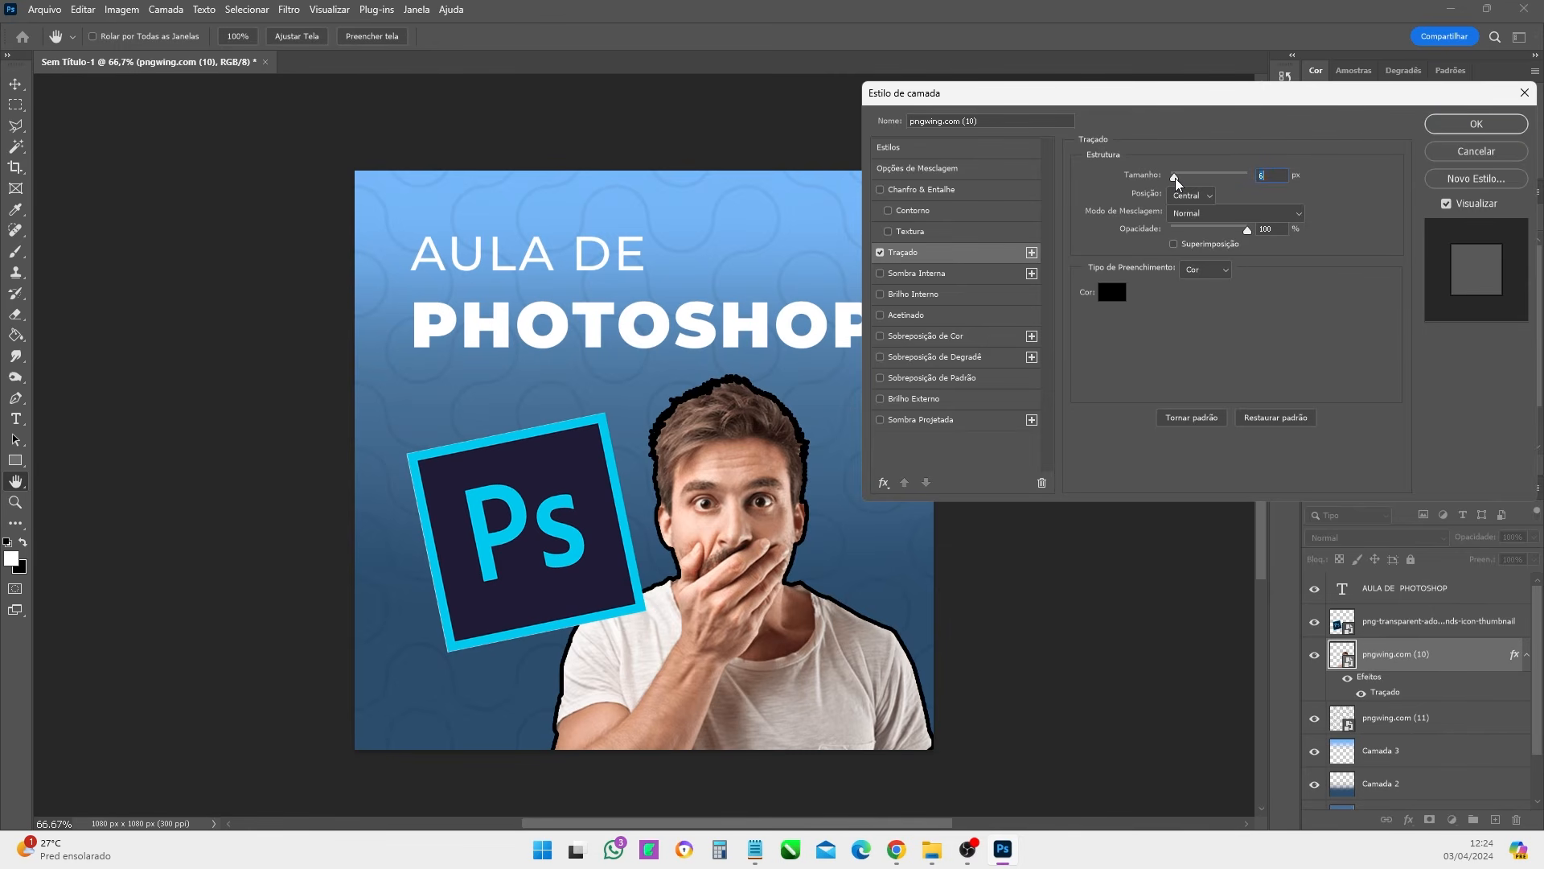
pyautogui.click(880, 253)
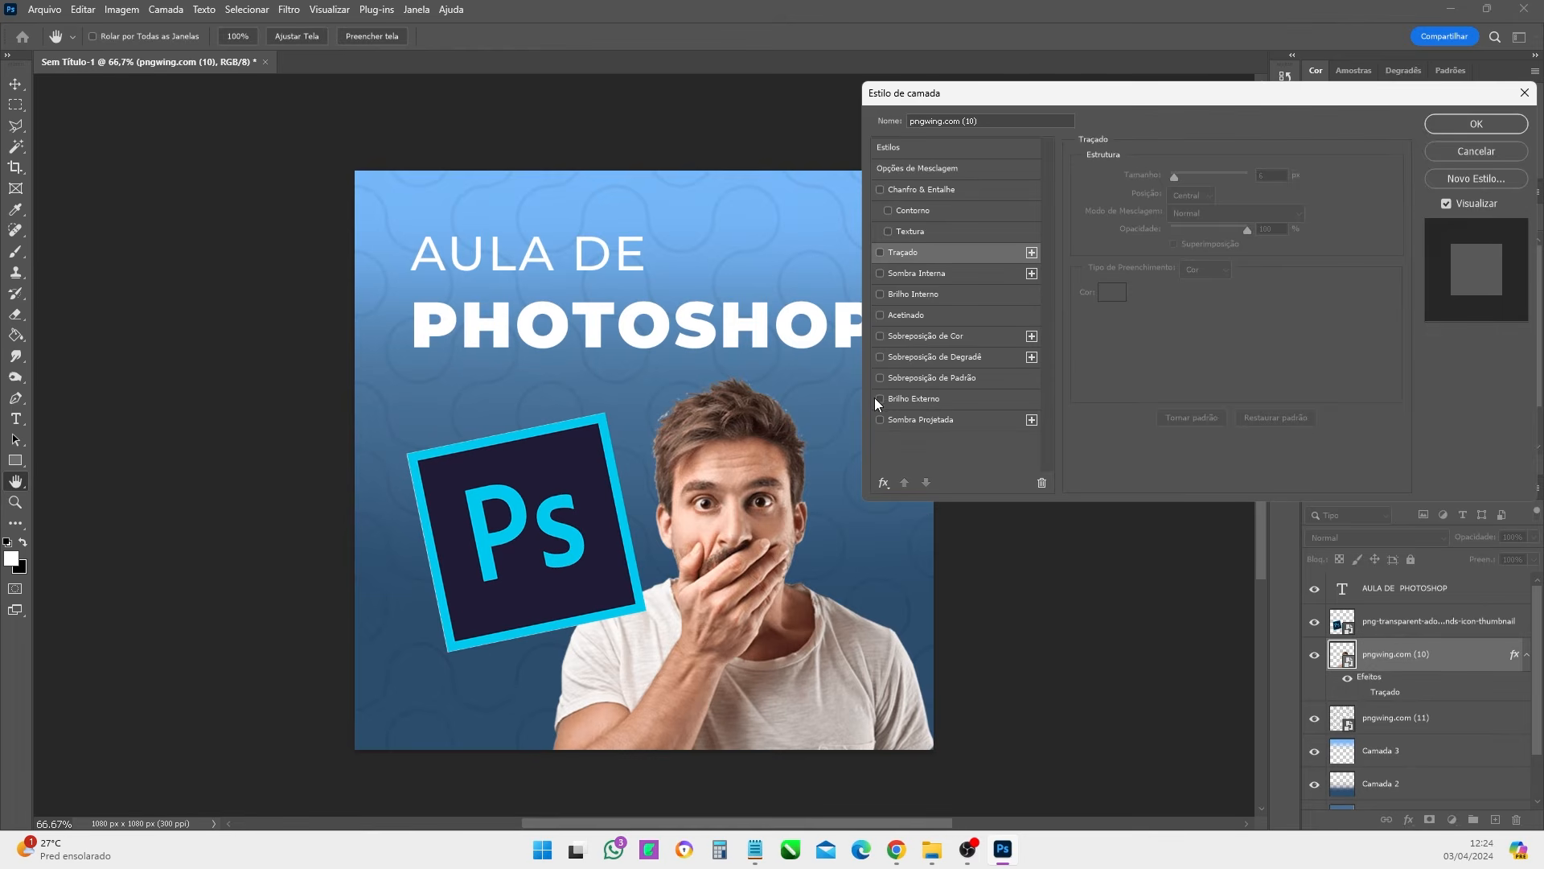
# - Add an Inner Shadow and a 34% opacity Drop Shadow to the man, angling the light so the shadow falls to his right
pyautogui.click(878, 274)
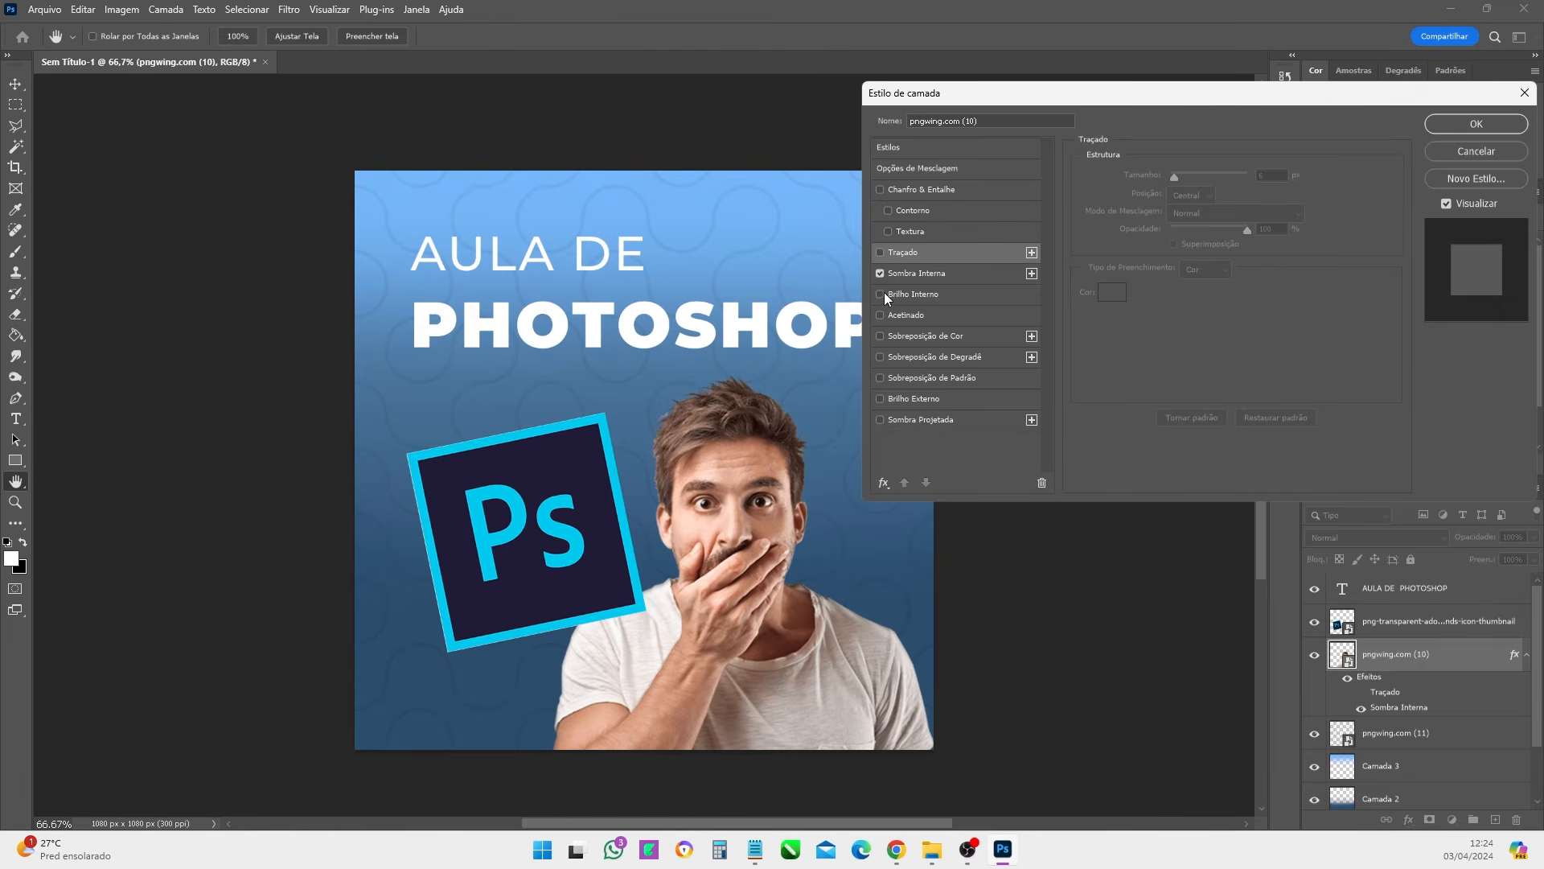
pyautogui.click(877, 421)
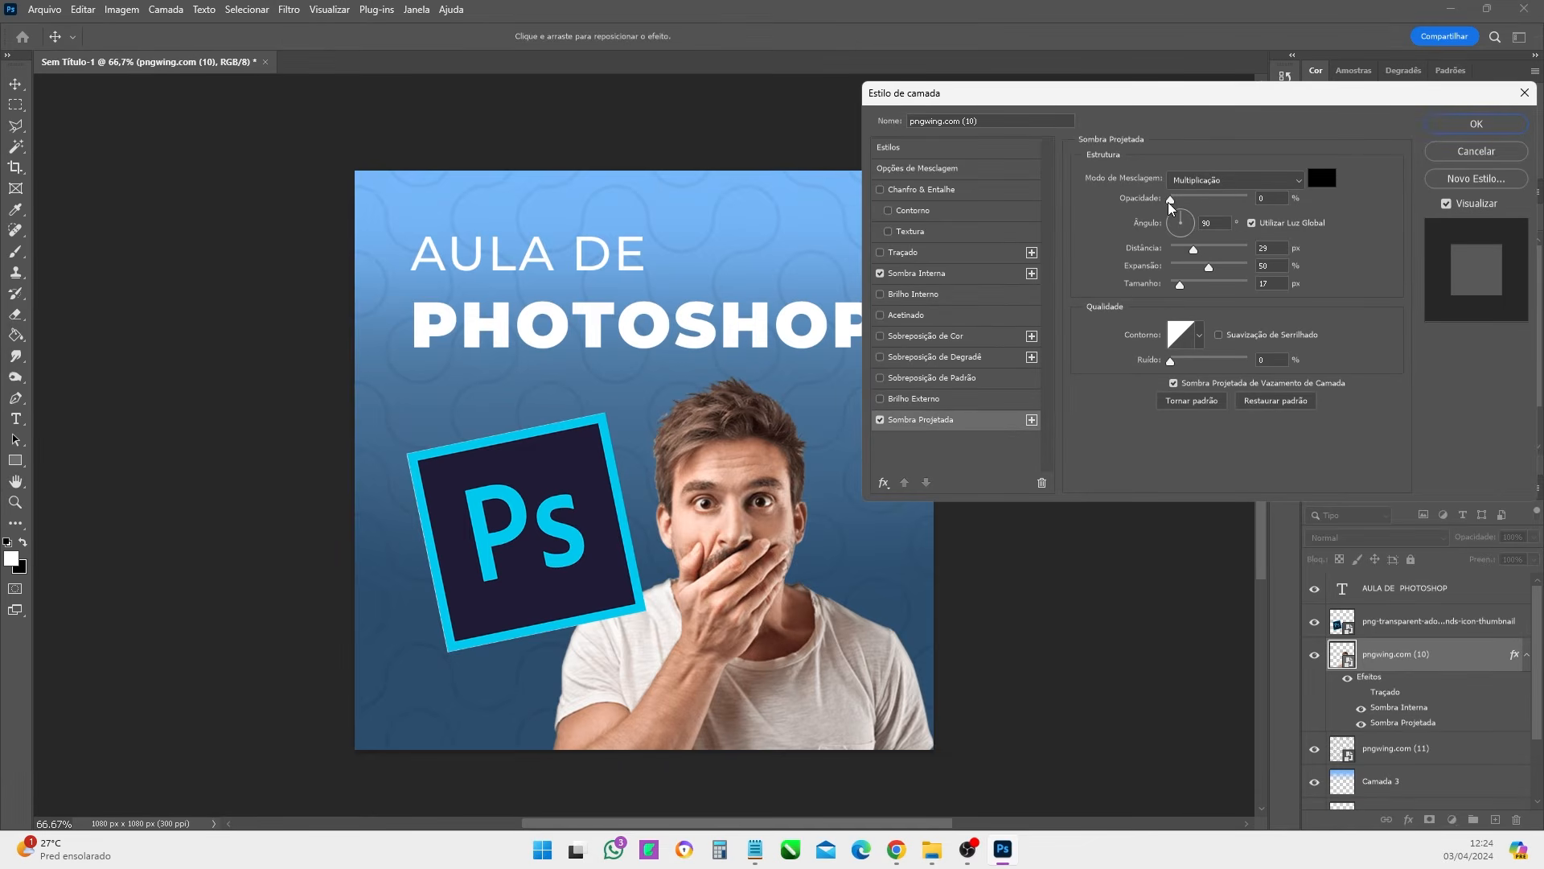
pyautogui.click(1185, 221)
pyautogui.moveTo(1191, 218)
pyautogui.mouseDown()
pyautogui.moveTo(1181, 201)
pyautogui.moveTo(1198, 202)
pyautogui.mouseUp()
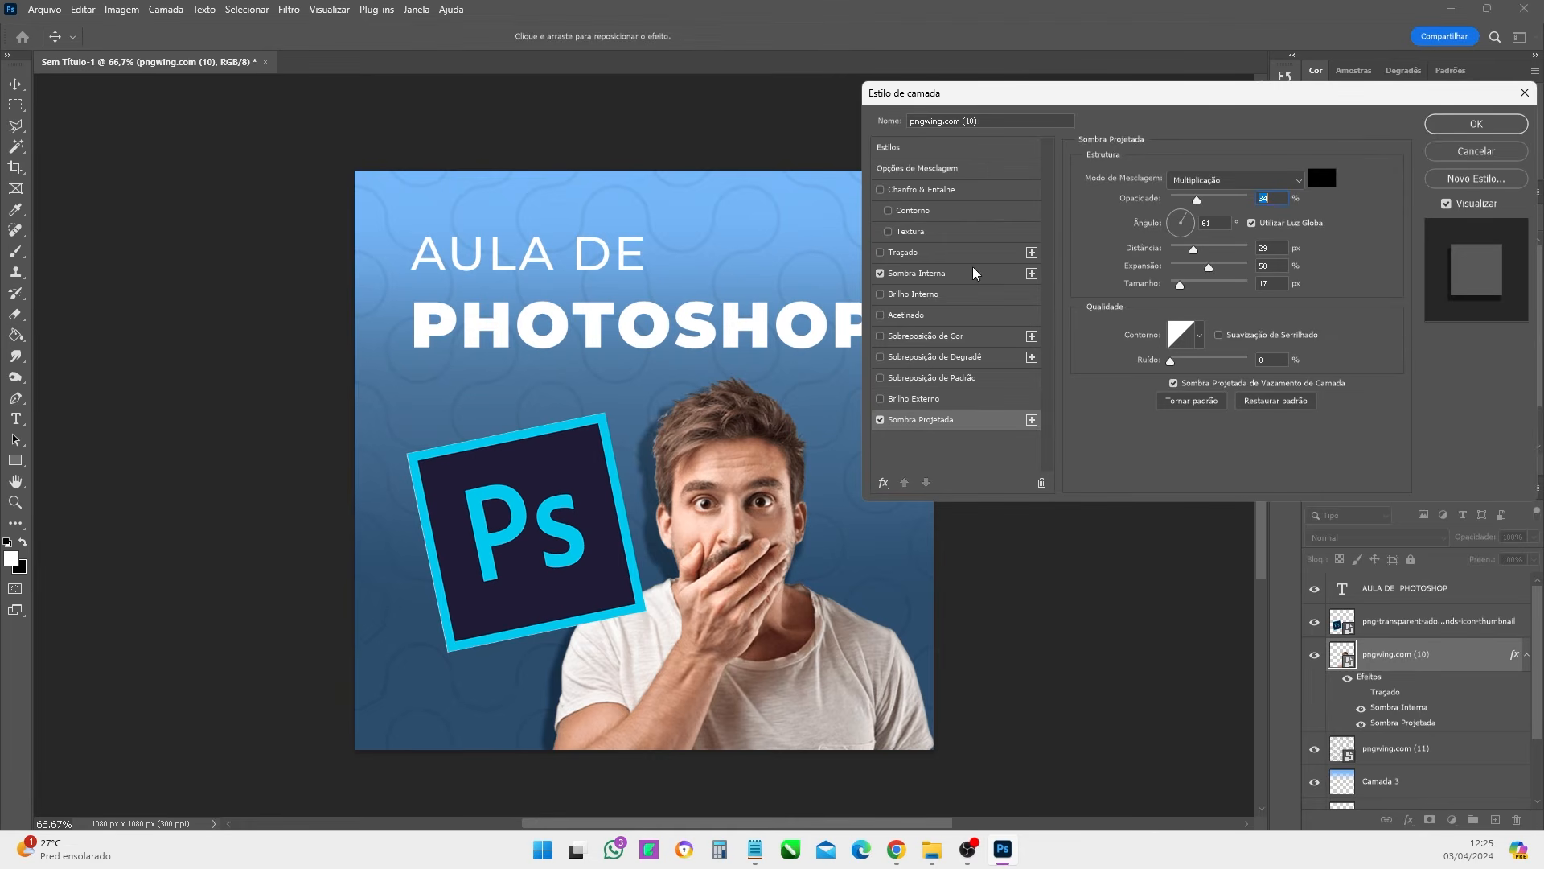
pyautogui.moveTo(1185, 225); pyautogui.dragTo(1174, 220)
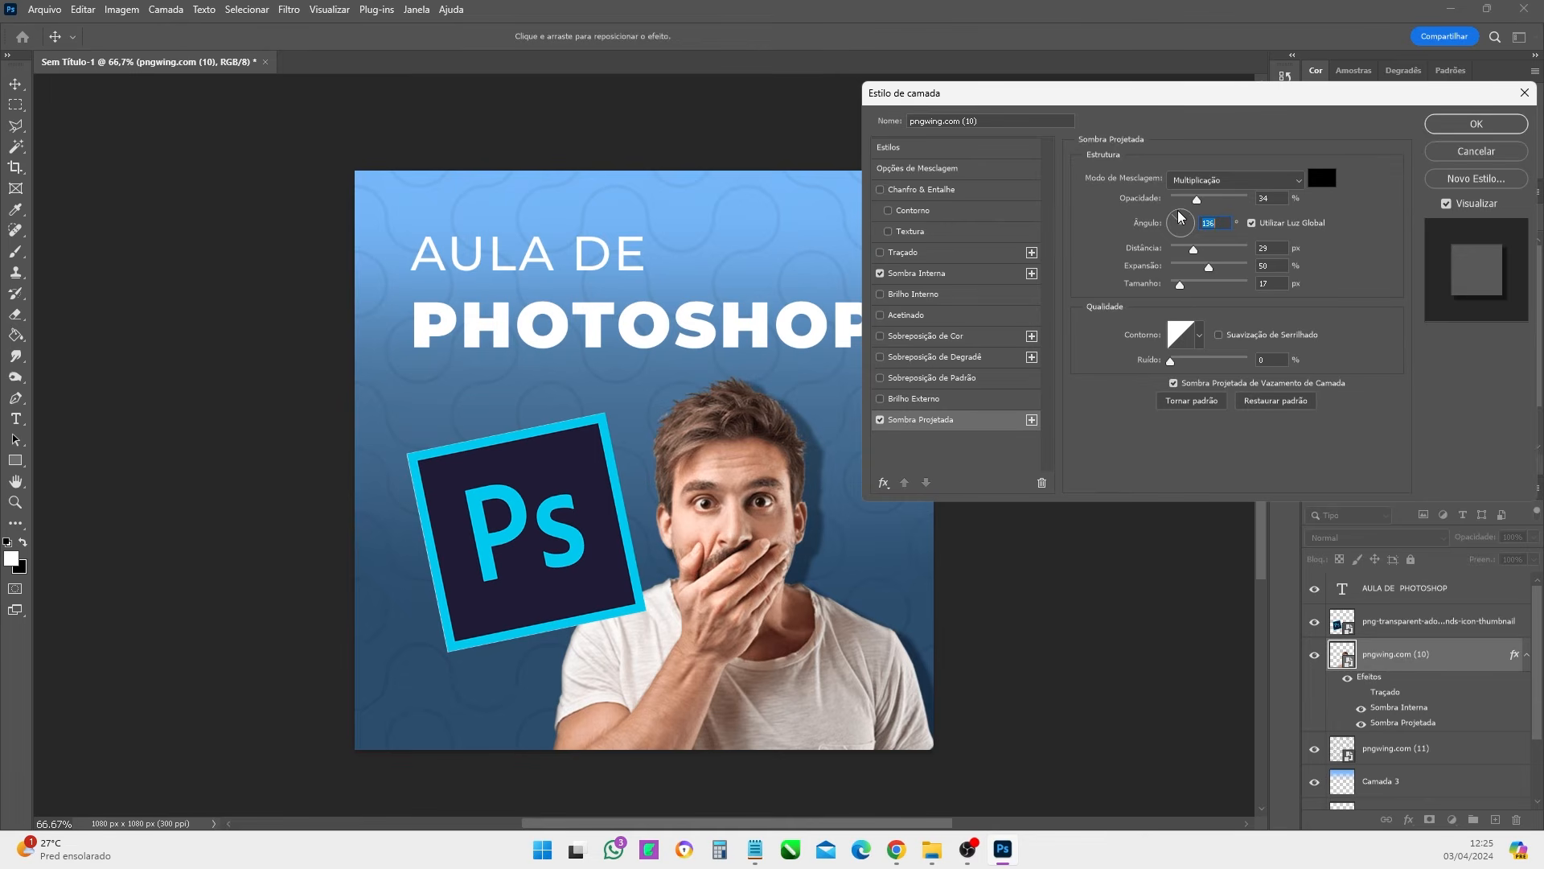
pyautogui.moveTo(1180, 215)
pyautogui.mouseDown()
pyautogui.moveTo(1194, 214)
pyautogui.moveTo(1173, 217)
pyautogui.mouseUp()
pyautogui.click(1471, 125)
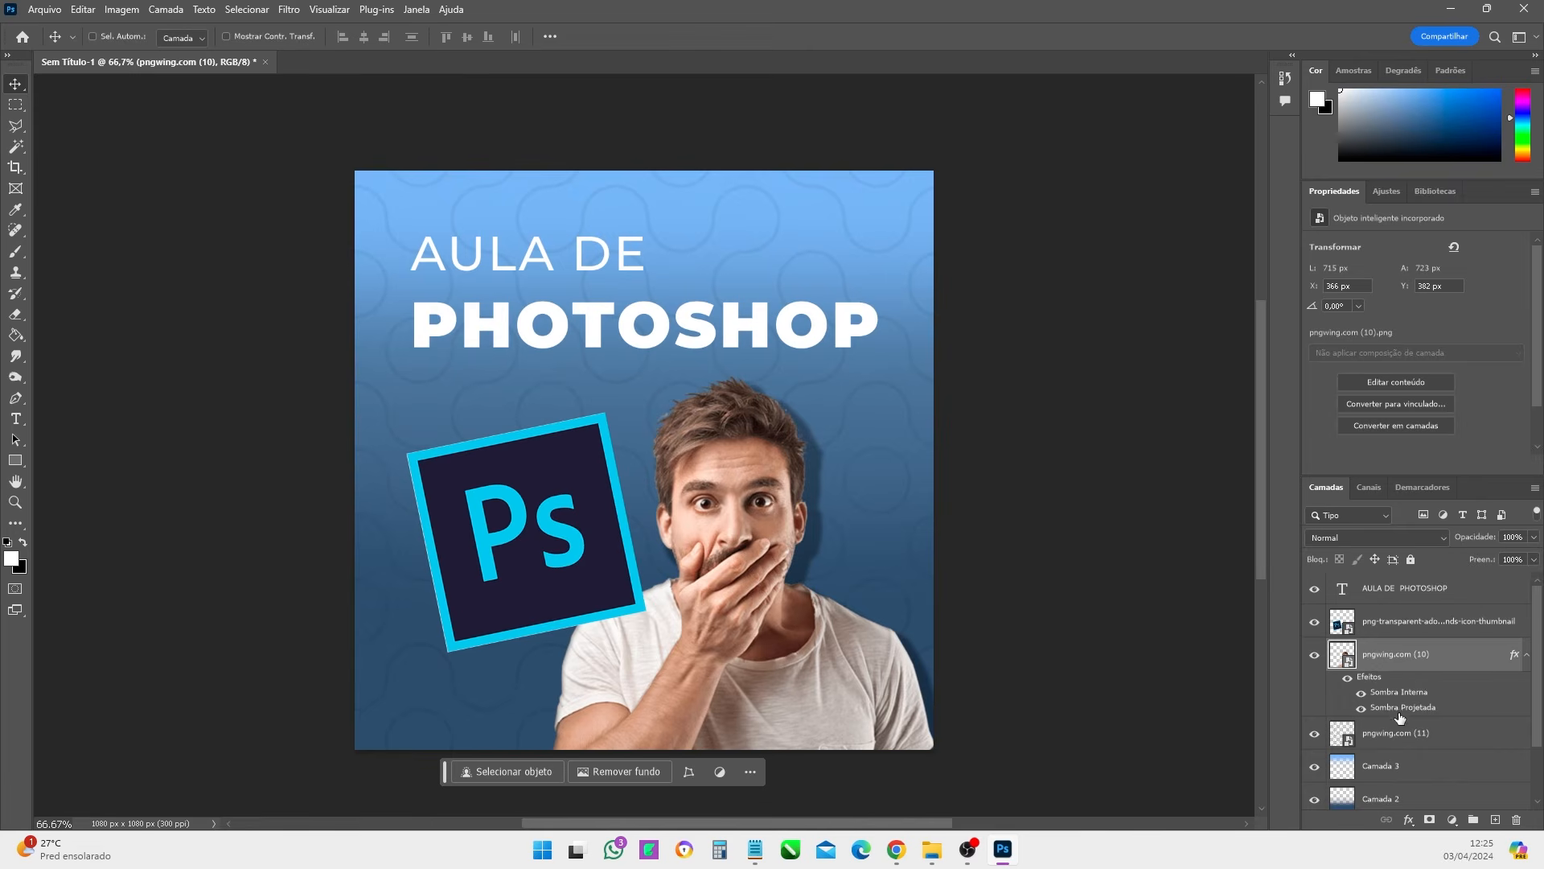
# - Brush the sampled background blue along the canvas's lower edge on a new layer above the man, and set that layer's opacity to 55%
pyautogui.click(1496, 820)
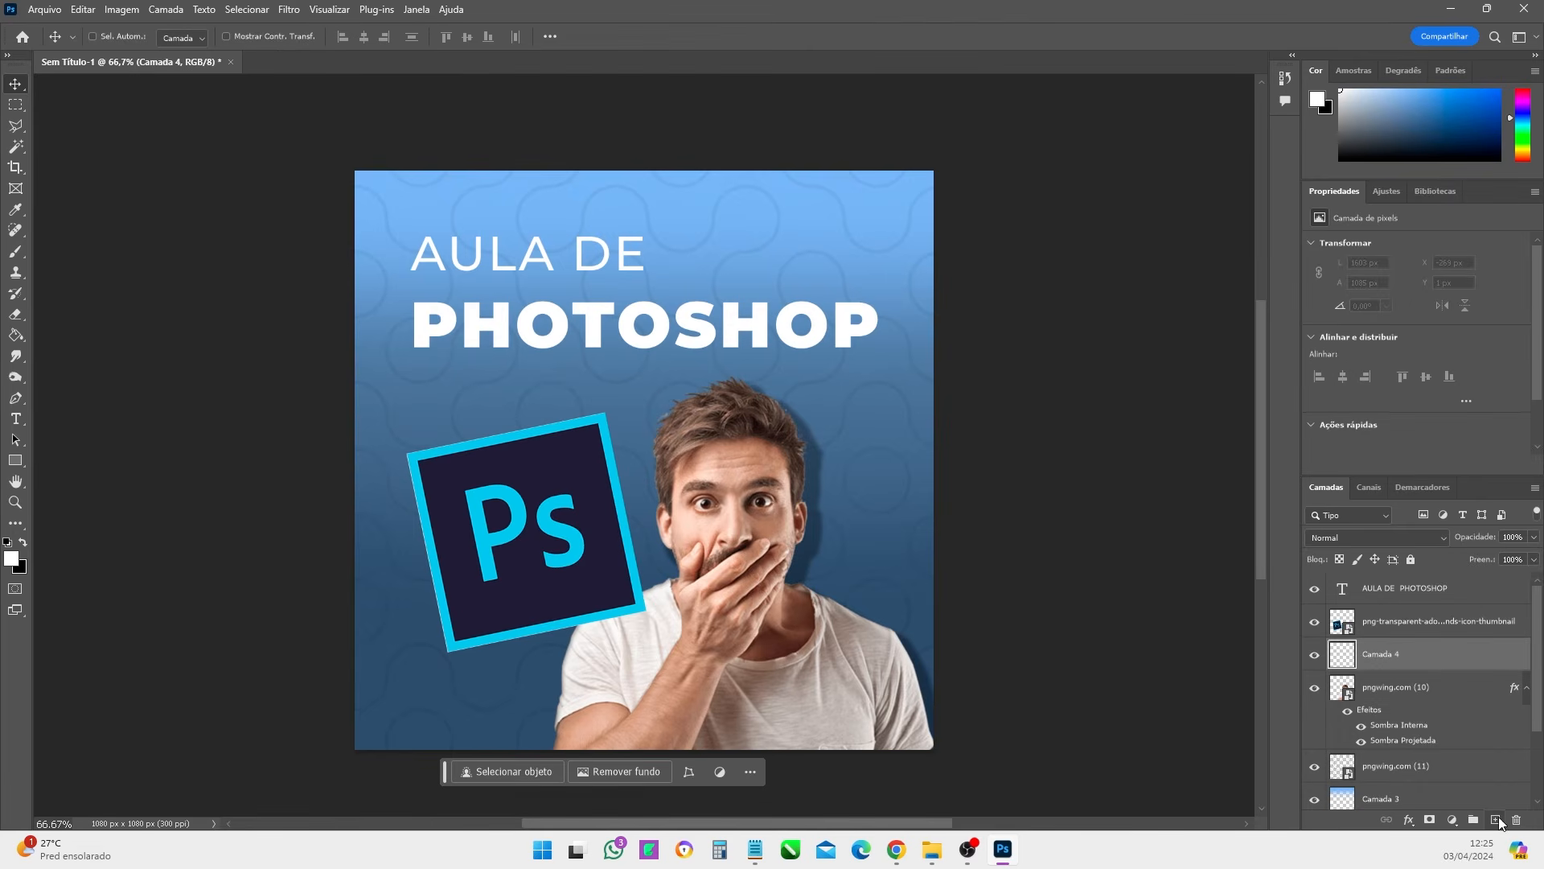
pyautogui.click(17, 255)
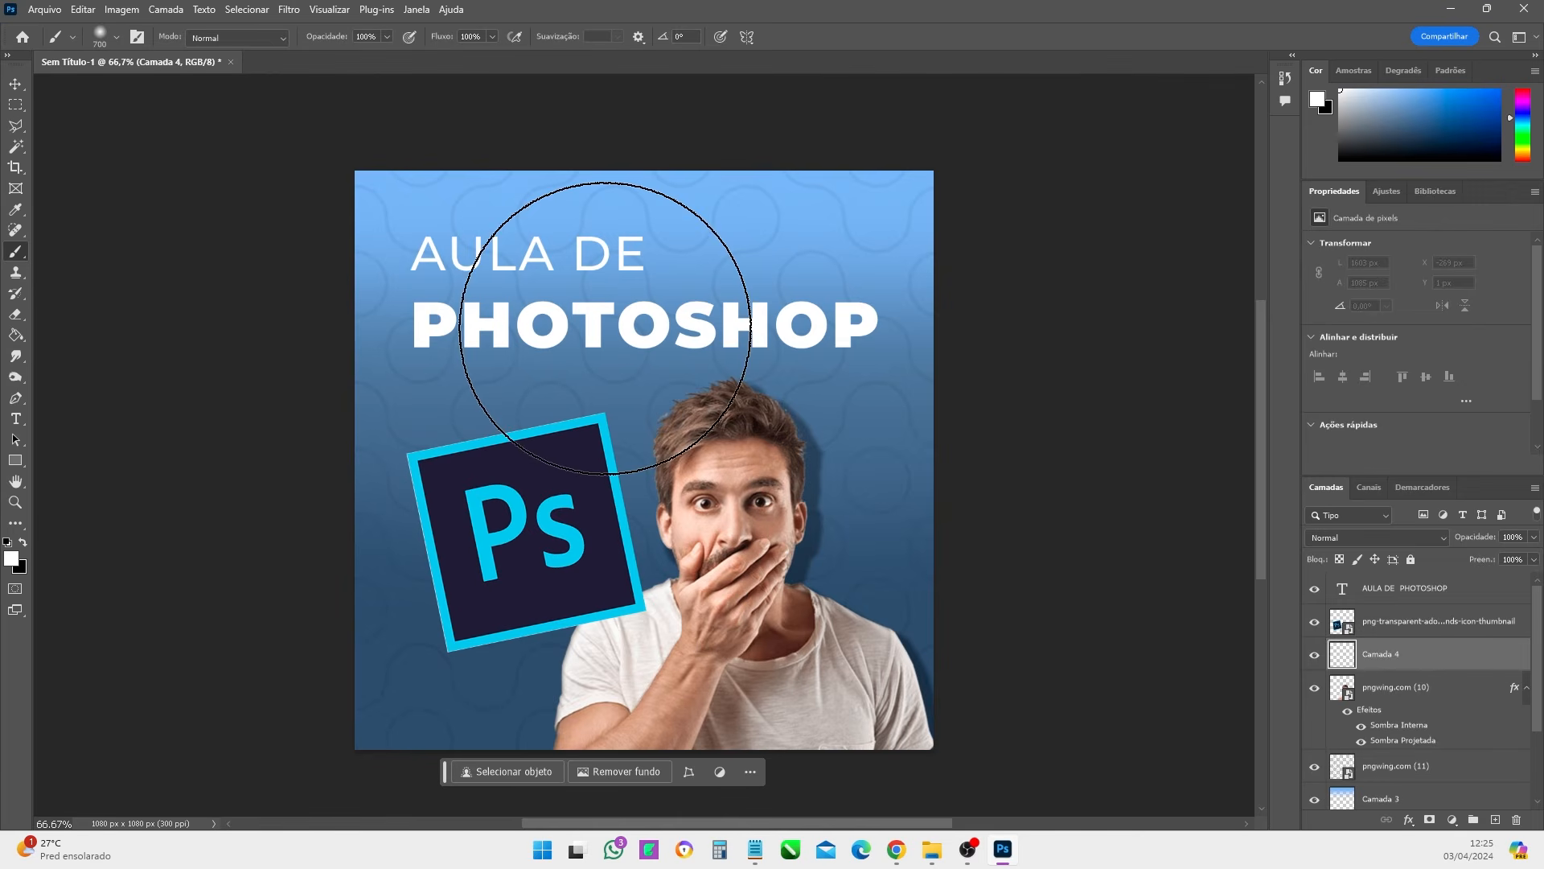
pyautogui.keyDown('alt'); pyautogui.click(394, 496); pyautogui.keyUp('alt')
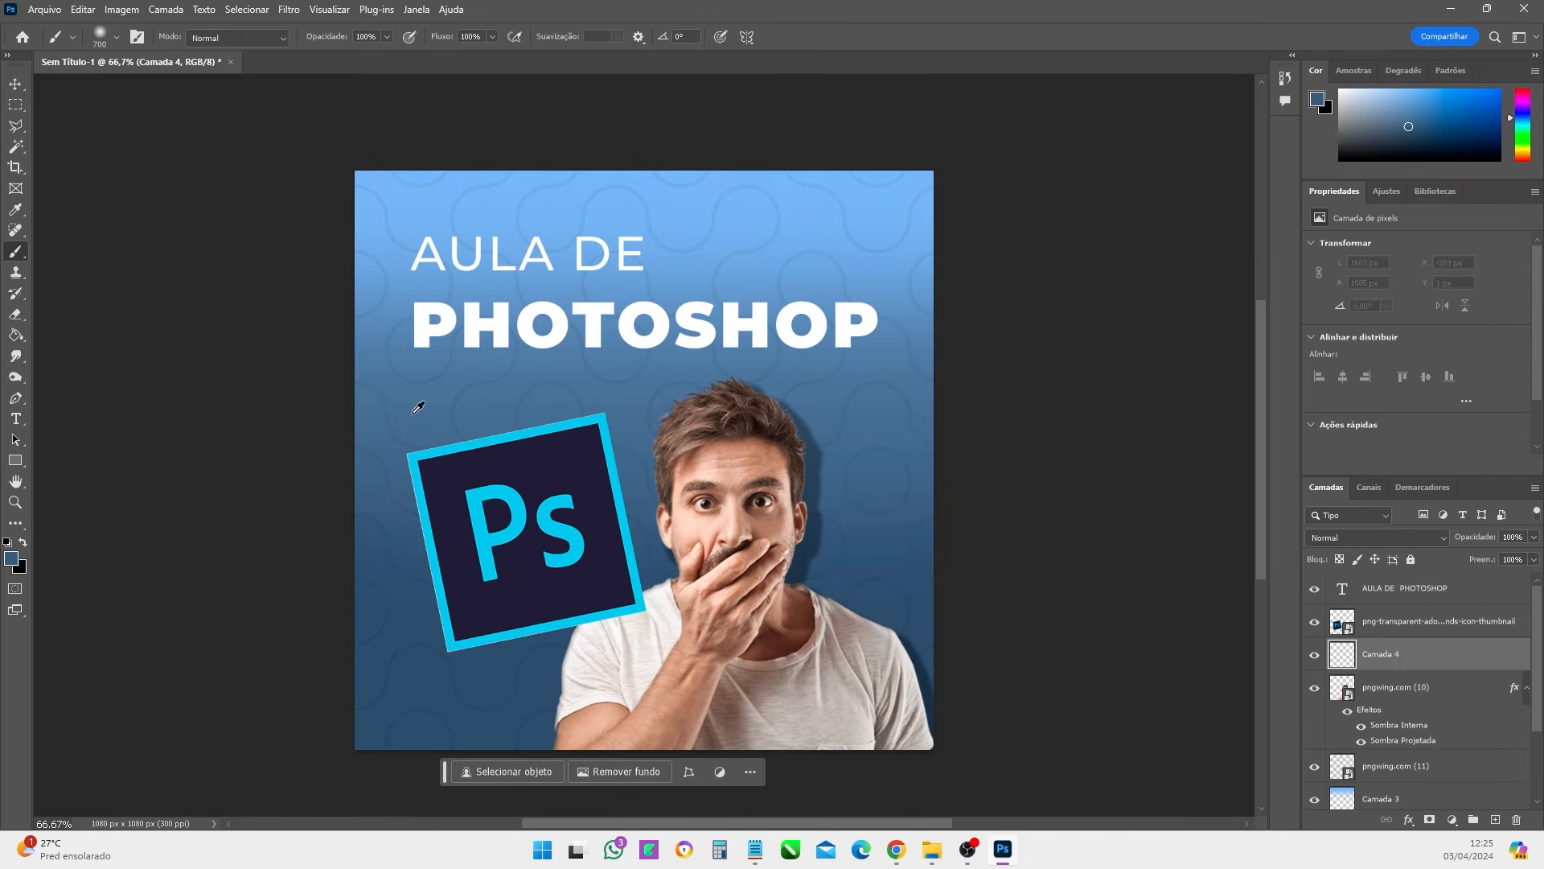
pyautogui.keyDown('alt'); pyautogui.click(385, 492); pyautogui.keyUp('alt')
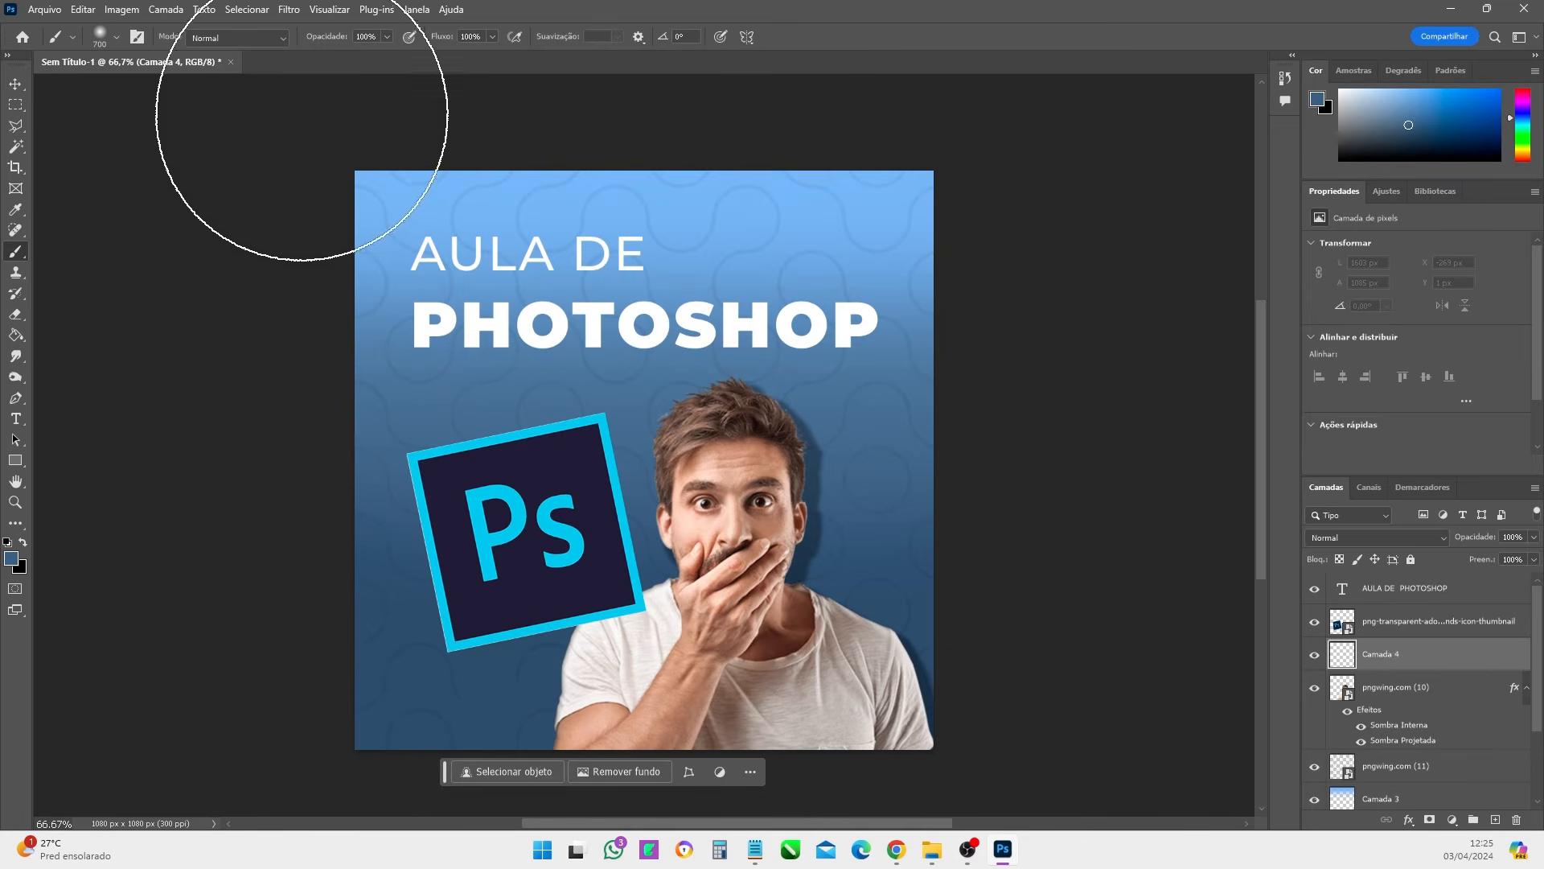
pyautogui.moveTo(292, 756); pyautogui.dragTo(1094, 804)
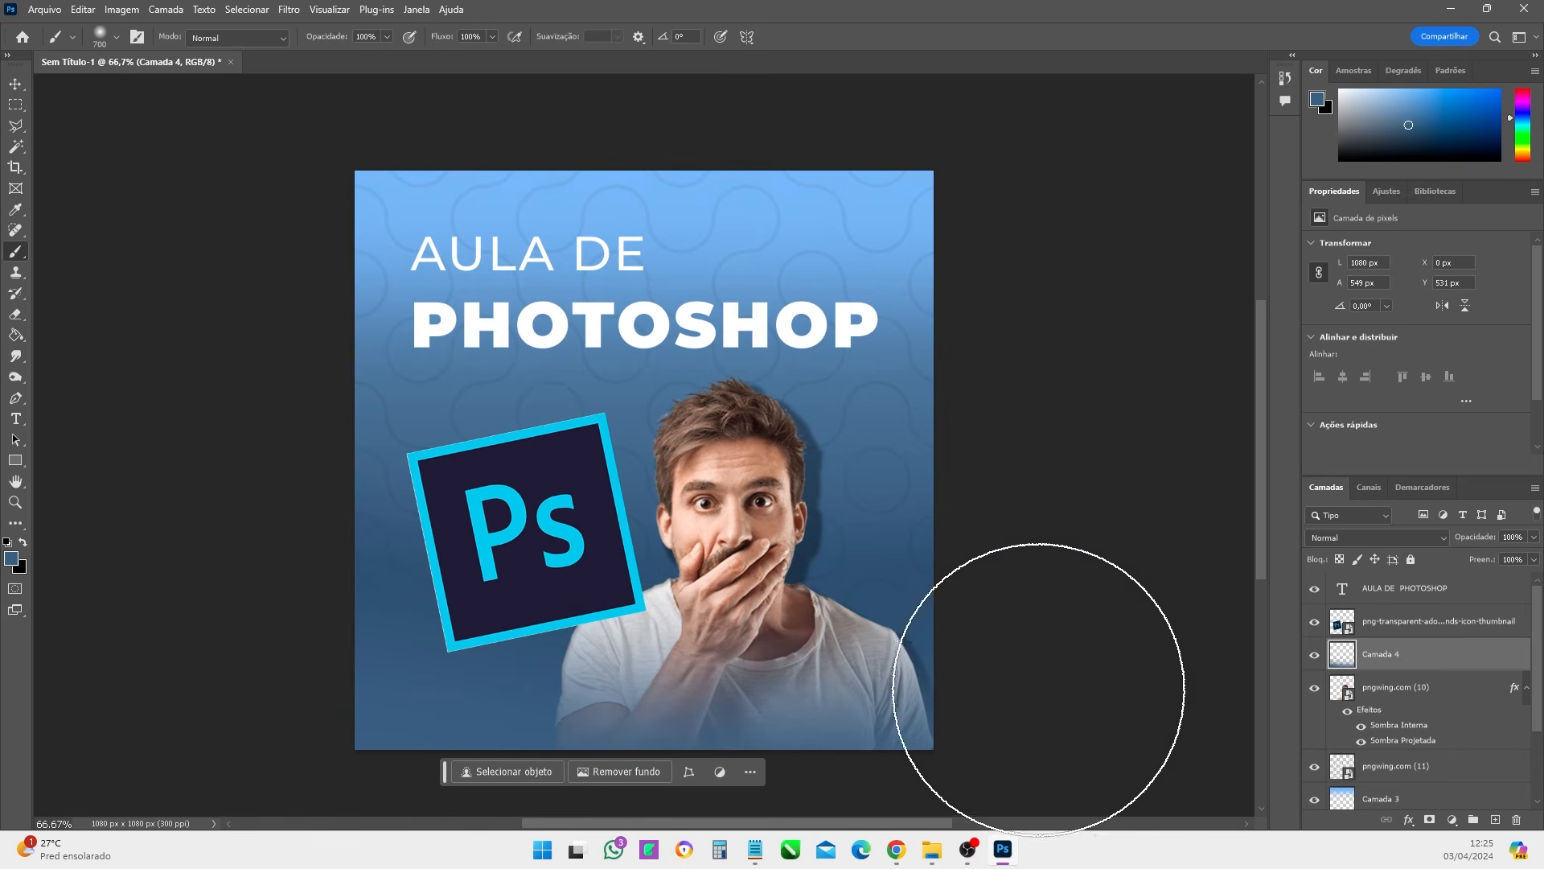
pyautogui.click(1534, 537)
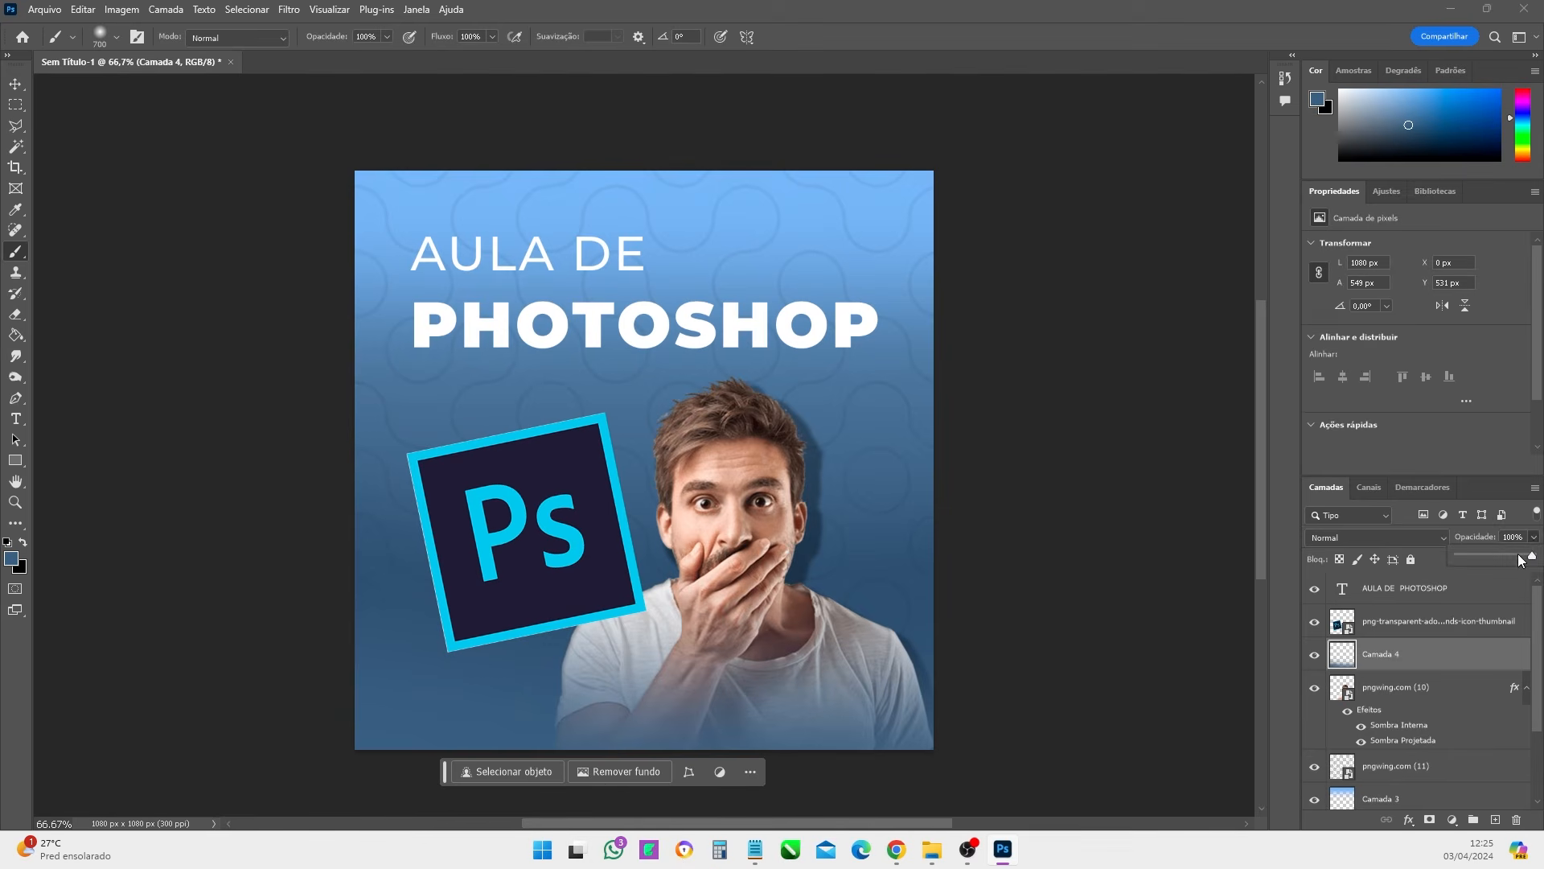
pyautogui.moveTo(1487, 552); pyautogui.dragTo(1500, 549)
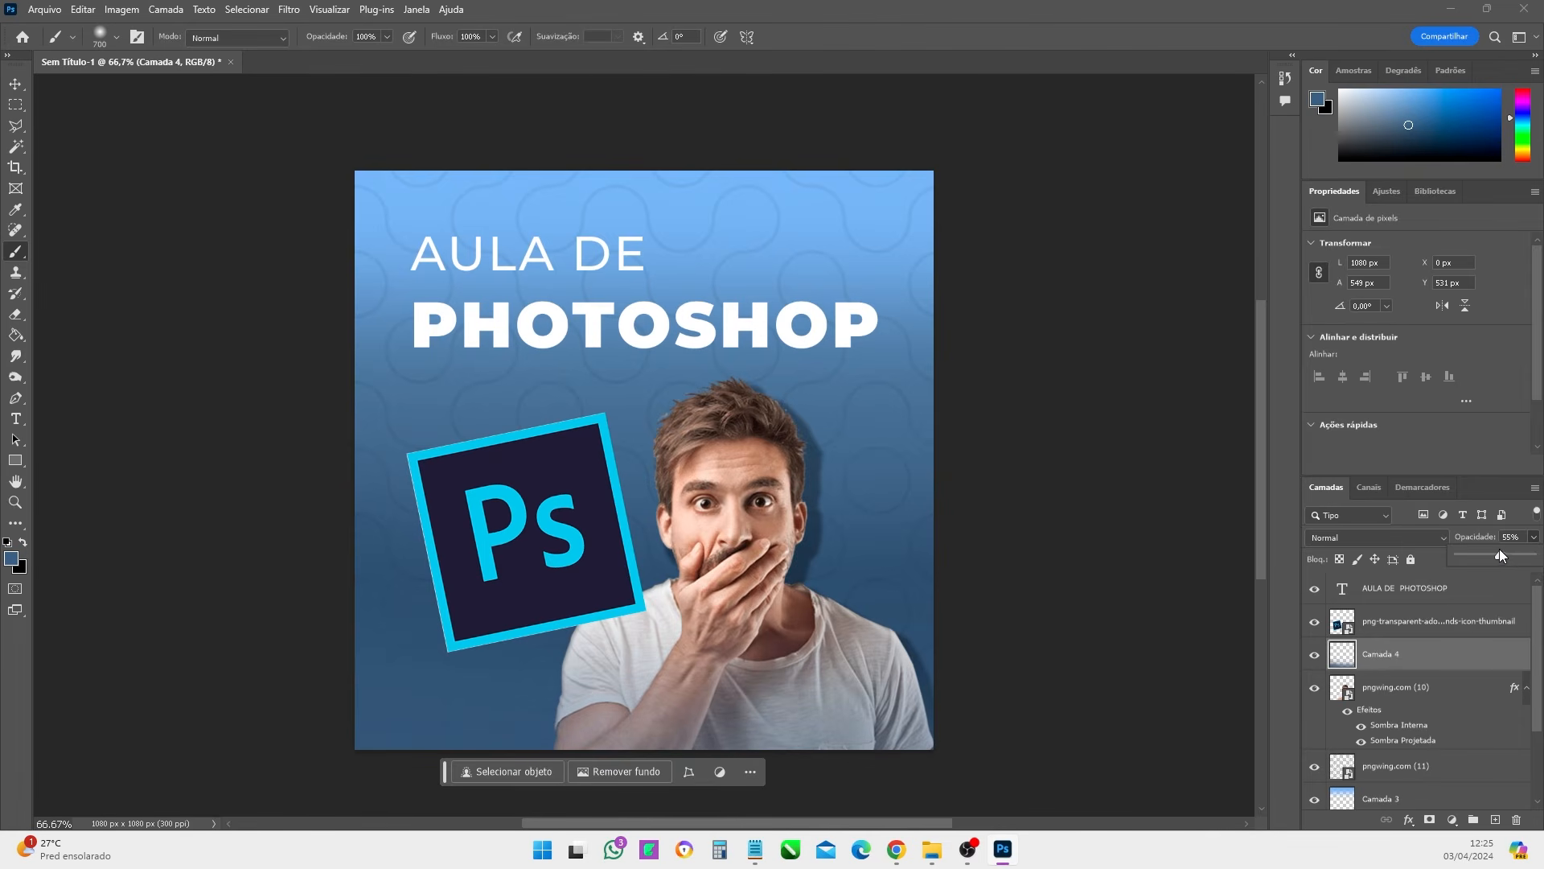
# - Brush the logo's dark navy across the lower background on a new layer above pngwing.com (11), and set that layer's opacity to 76%
pyautogui.click(1449, 773)
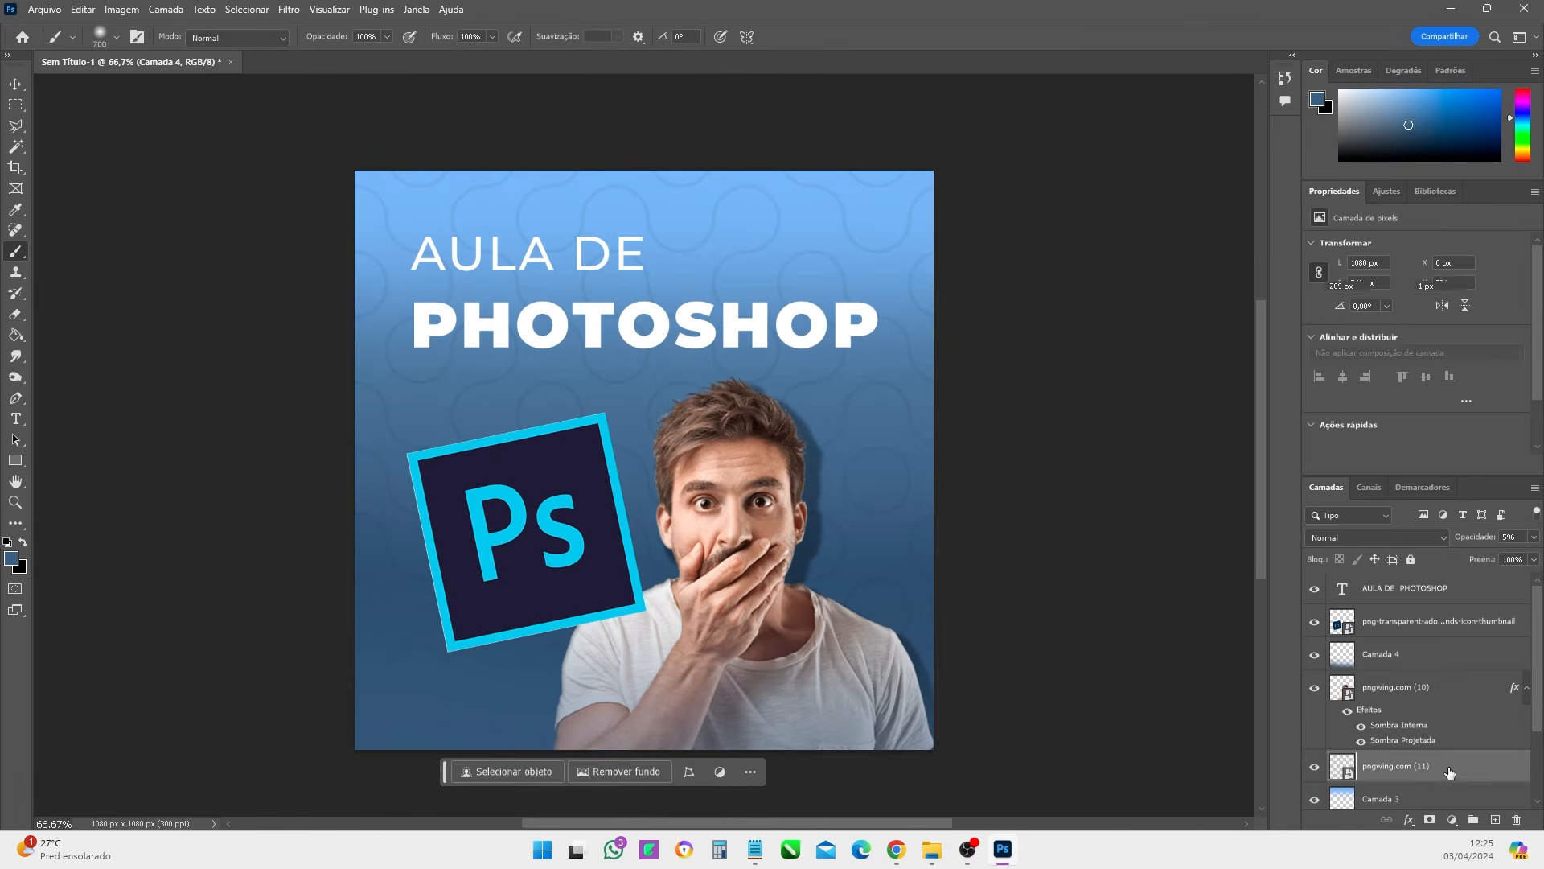
pyautogui.click(1495, 819)
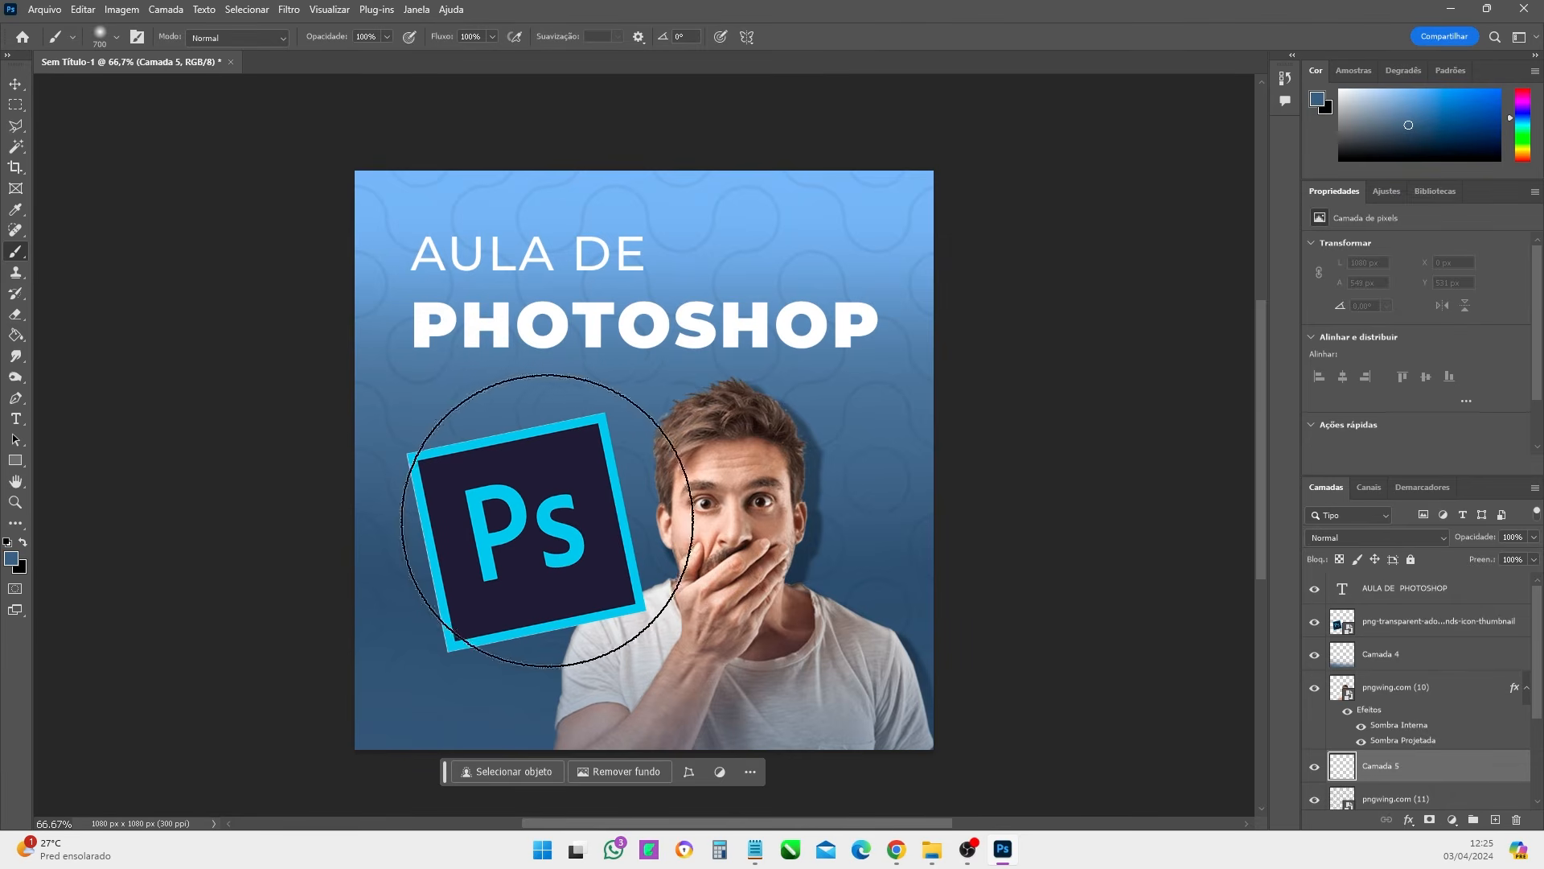
pyautogui.keyDown('alt'); pyautogui.click(560, 455); pyautogui.keyUp('alt')
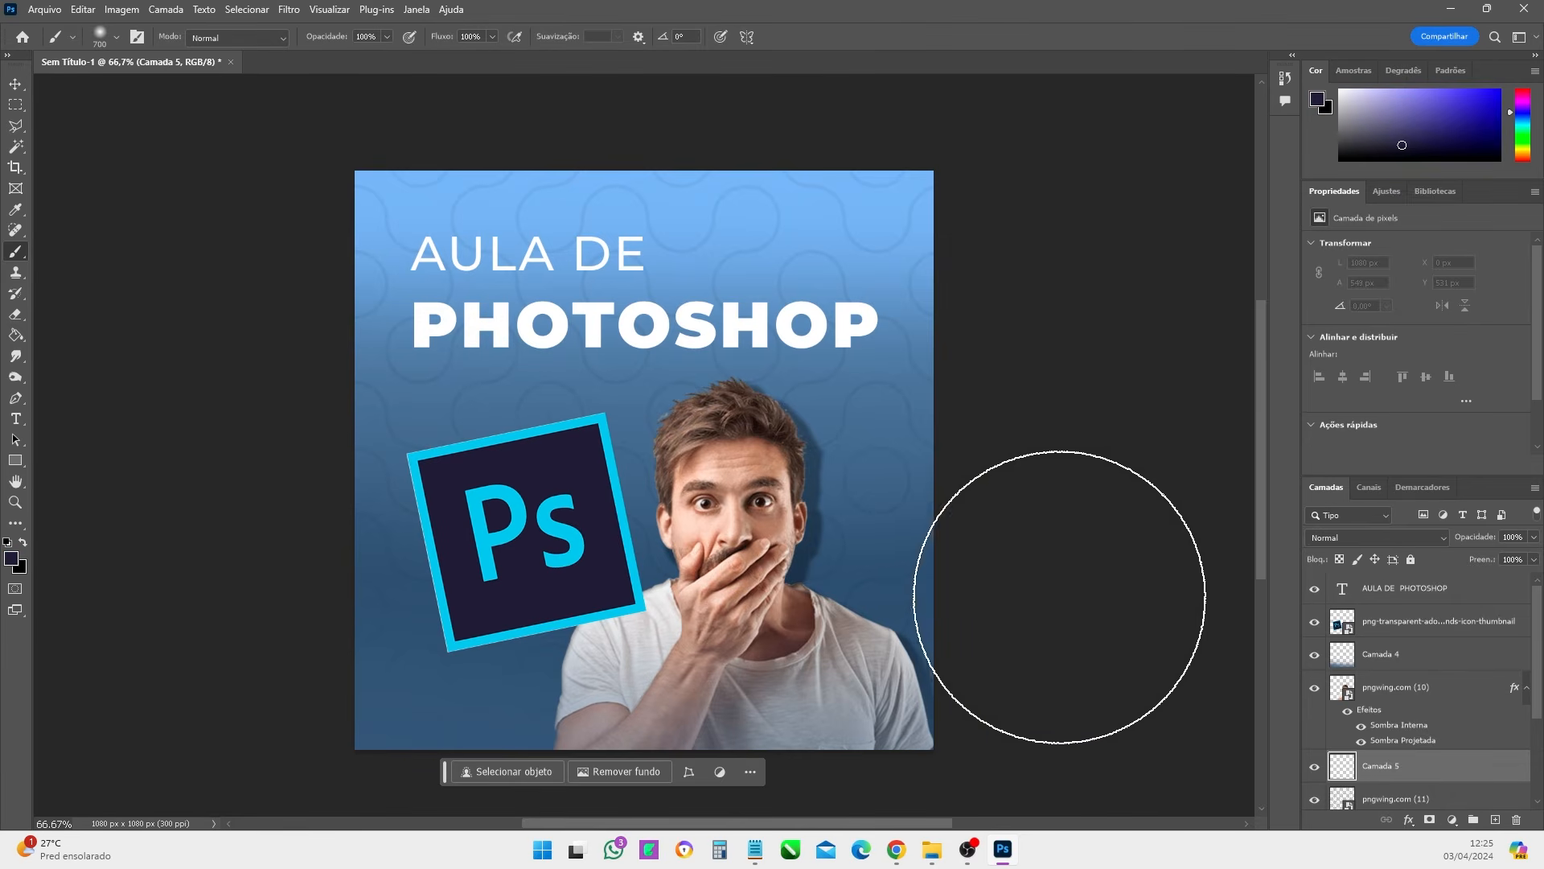
pyautogui.moveTo(1059, 597); pyautogui.dragTo(145, 867)
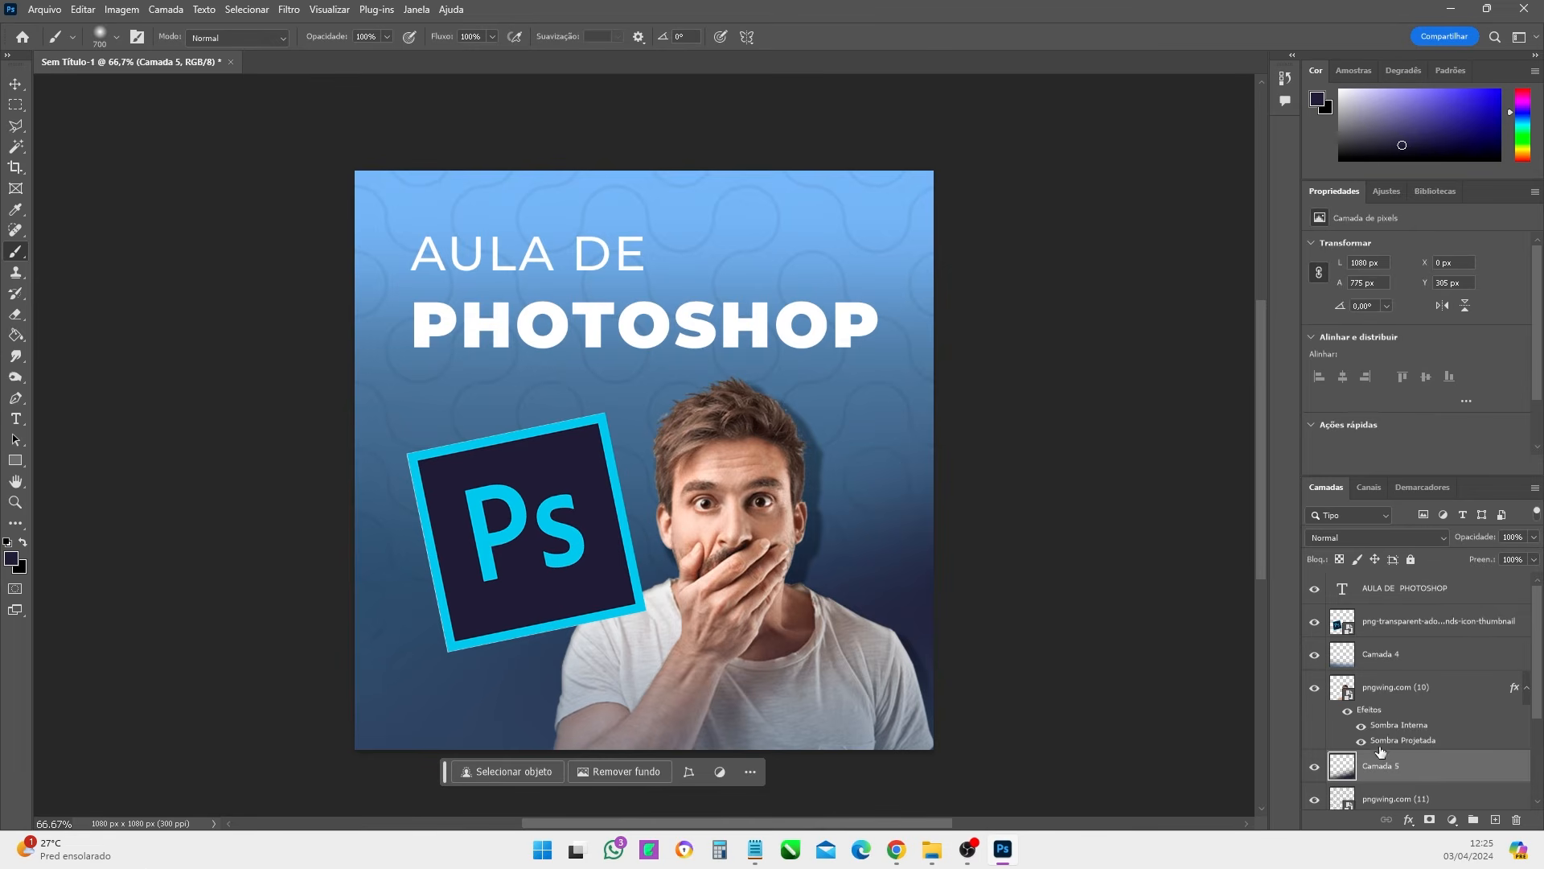
pyautogui.click(1532, 538)
pyautogui.moveTo(1531, 557); pyautogui.dragTo(1503, 556)
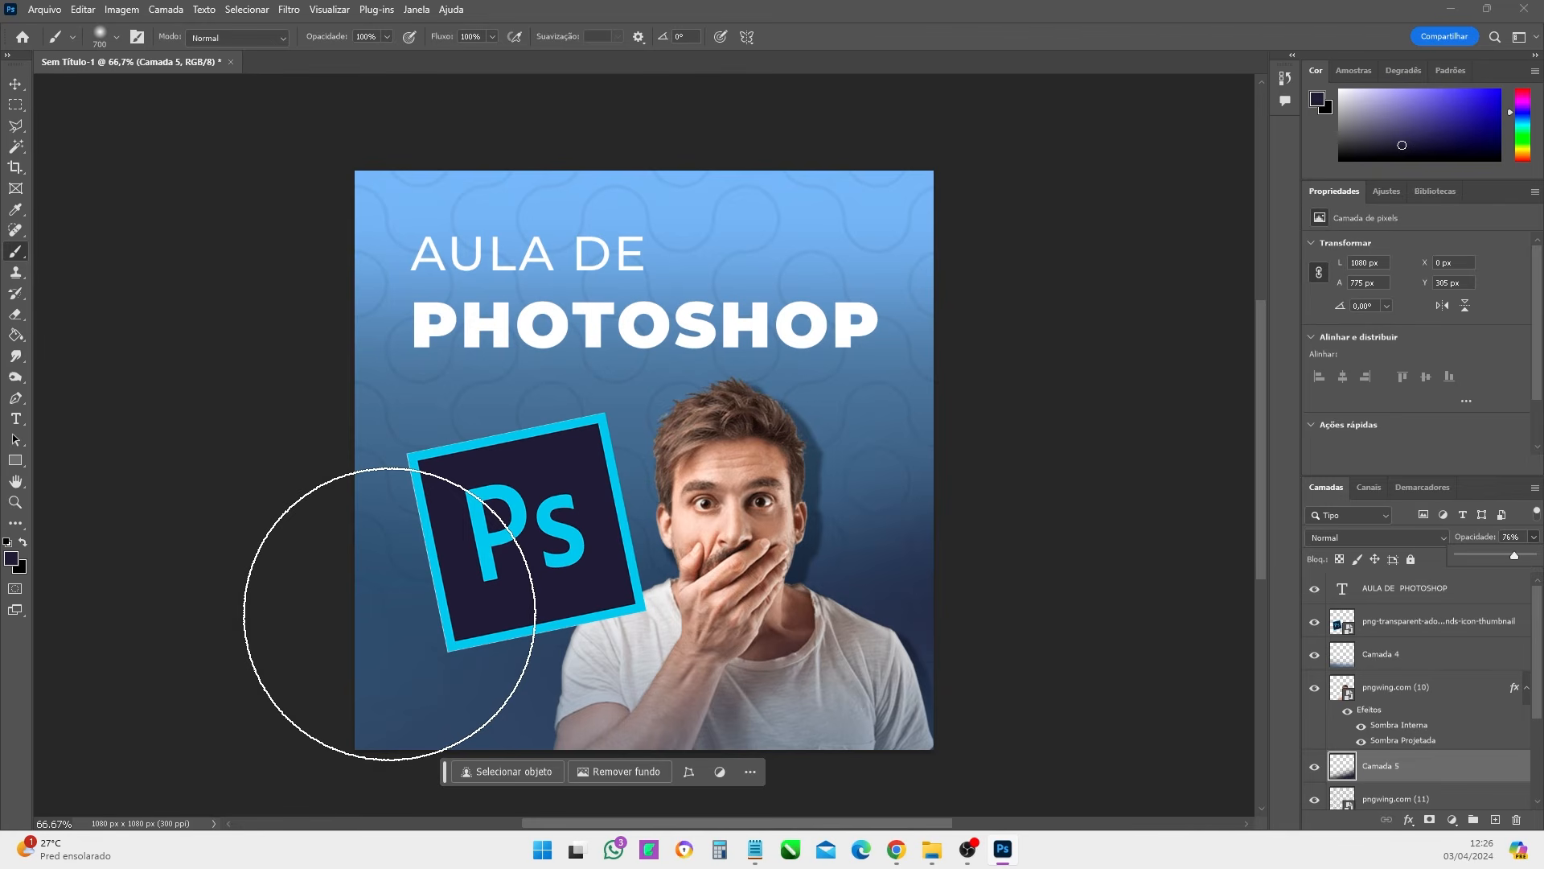
# - Start saving the document in Photoshop format with the file name AULA
pyautogui.click(15, 84)
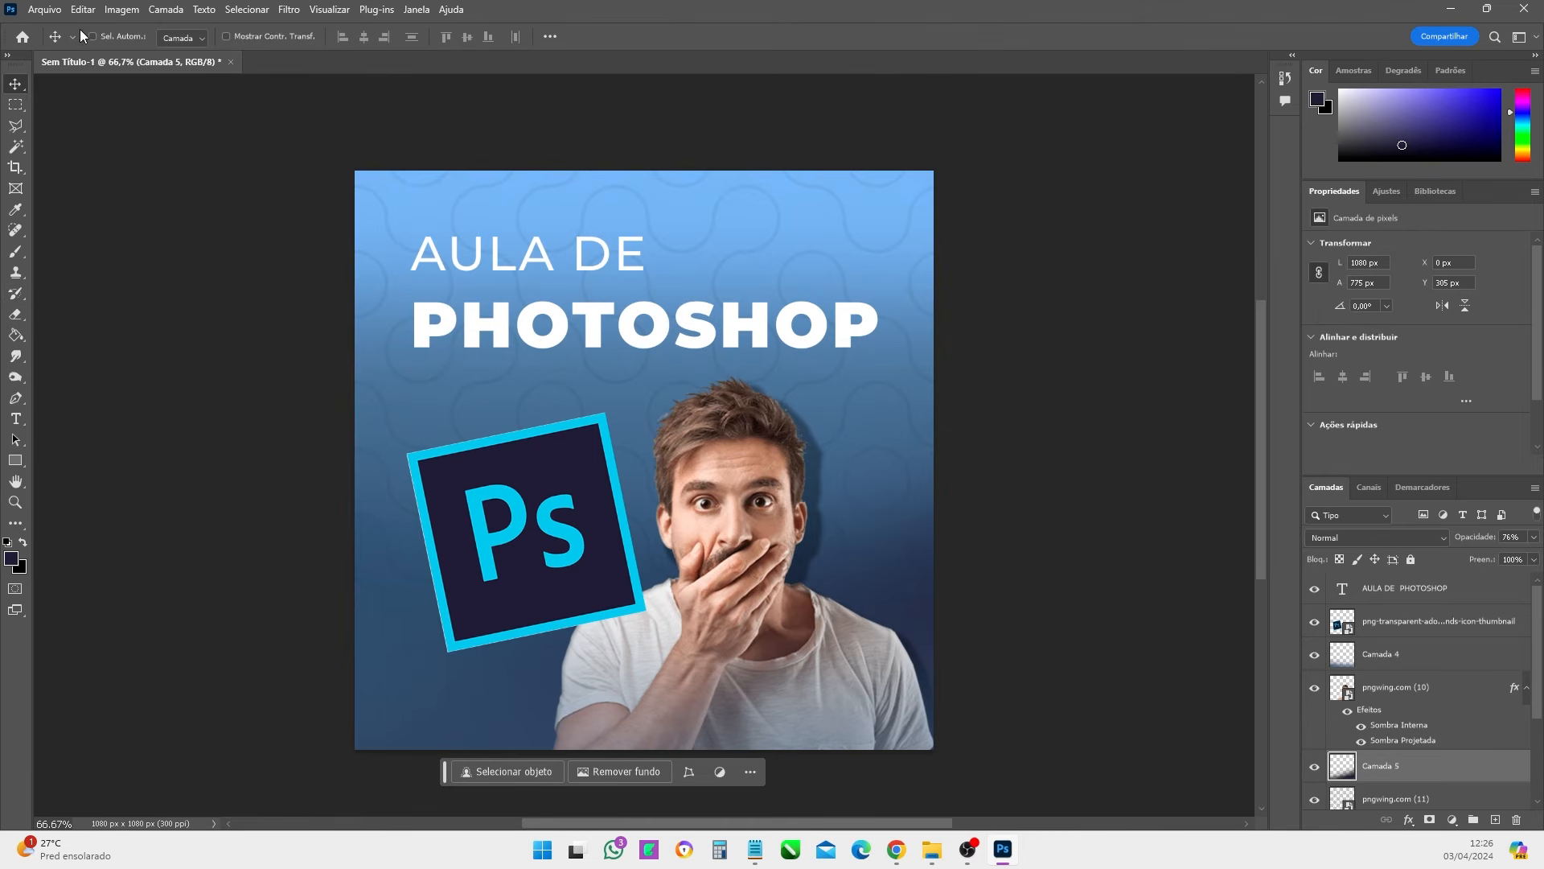
pyautogui.click(55, 10)
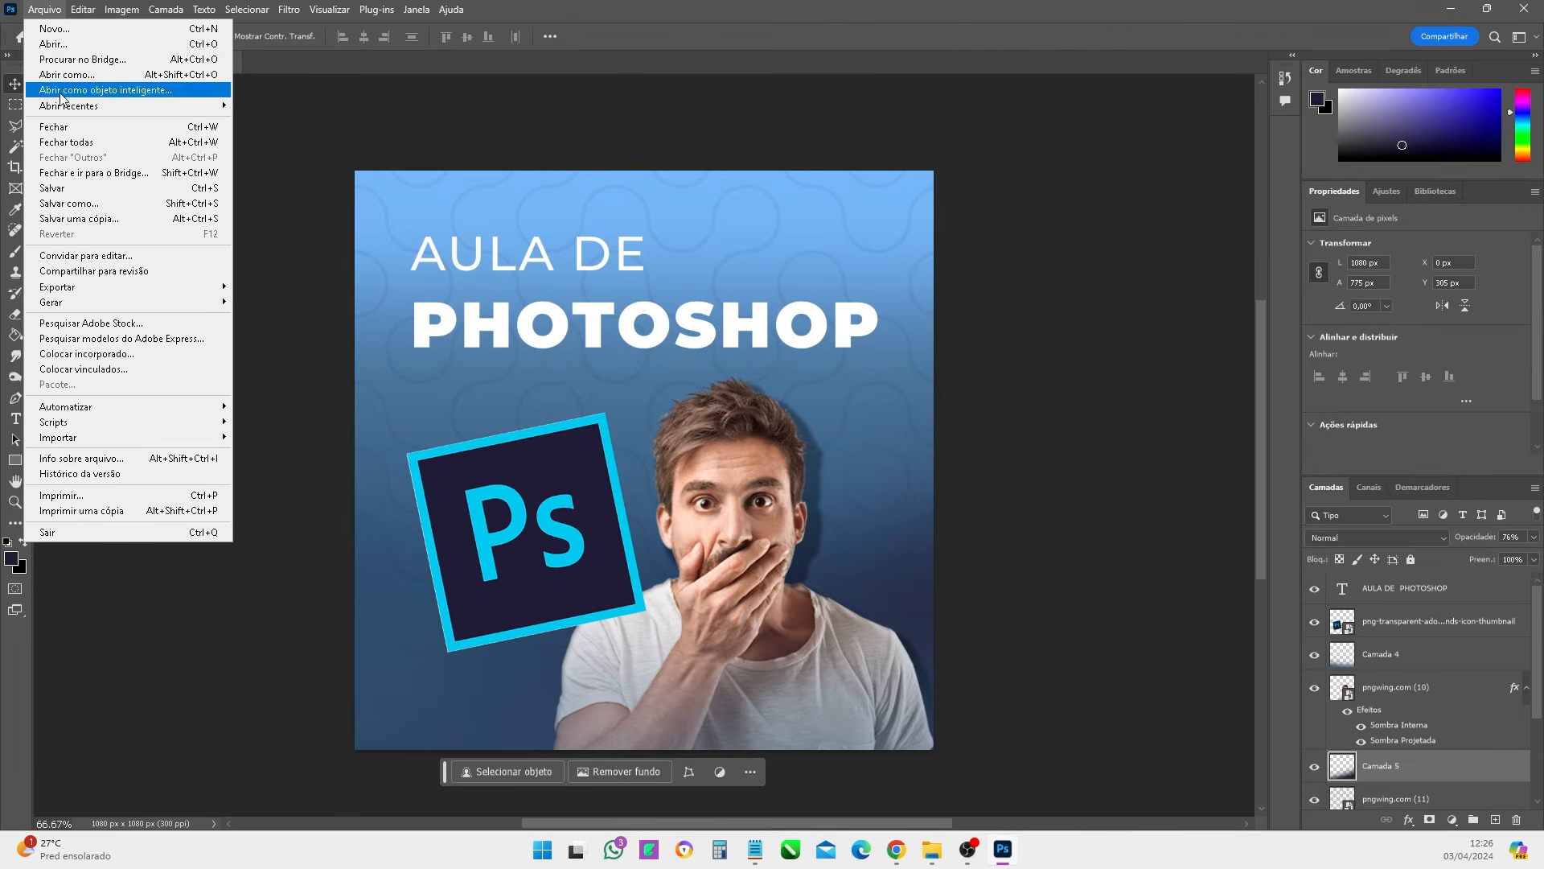
pyautogui.click(55, 188)
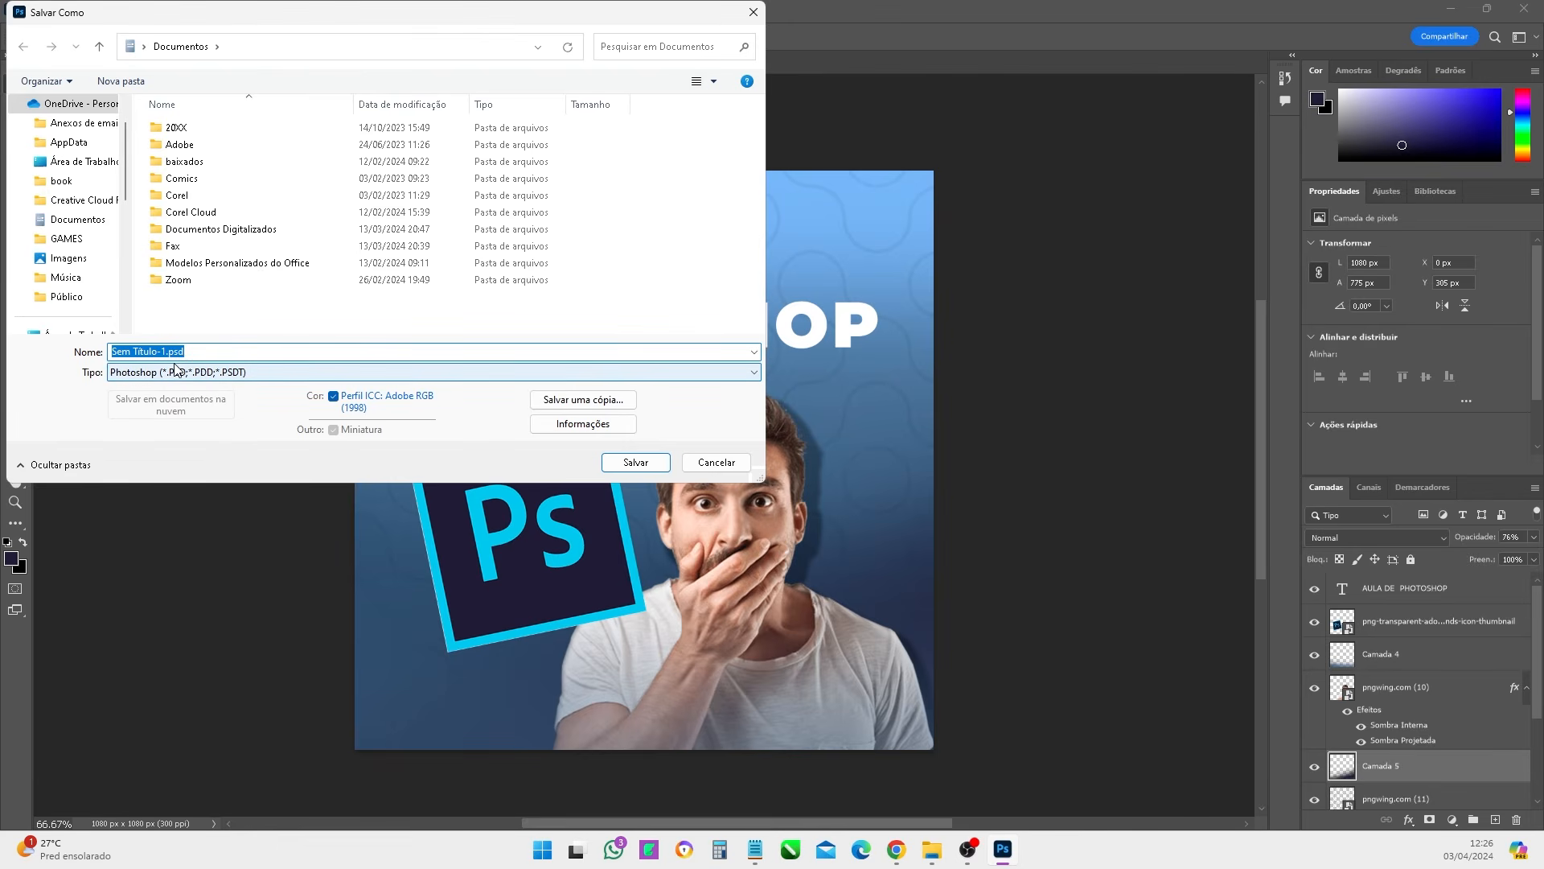
pyautogui.click(146, 352)
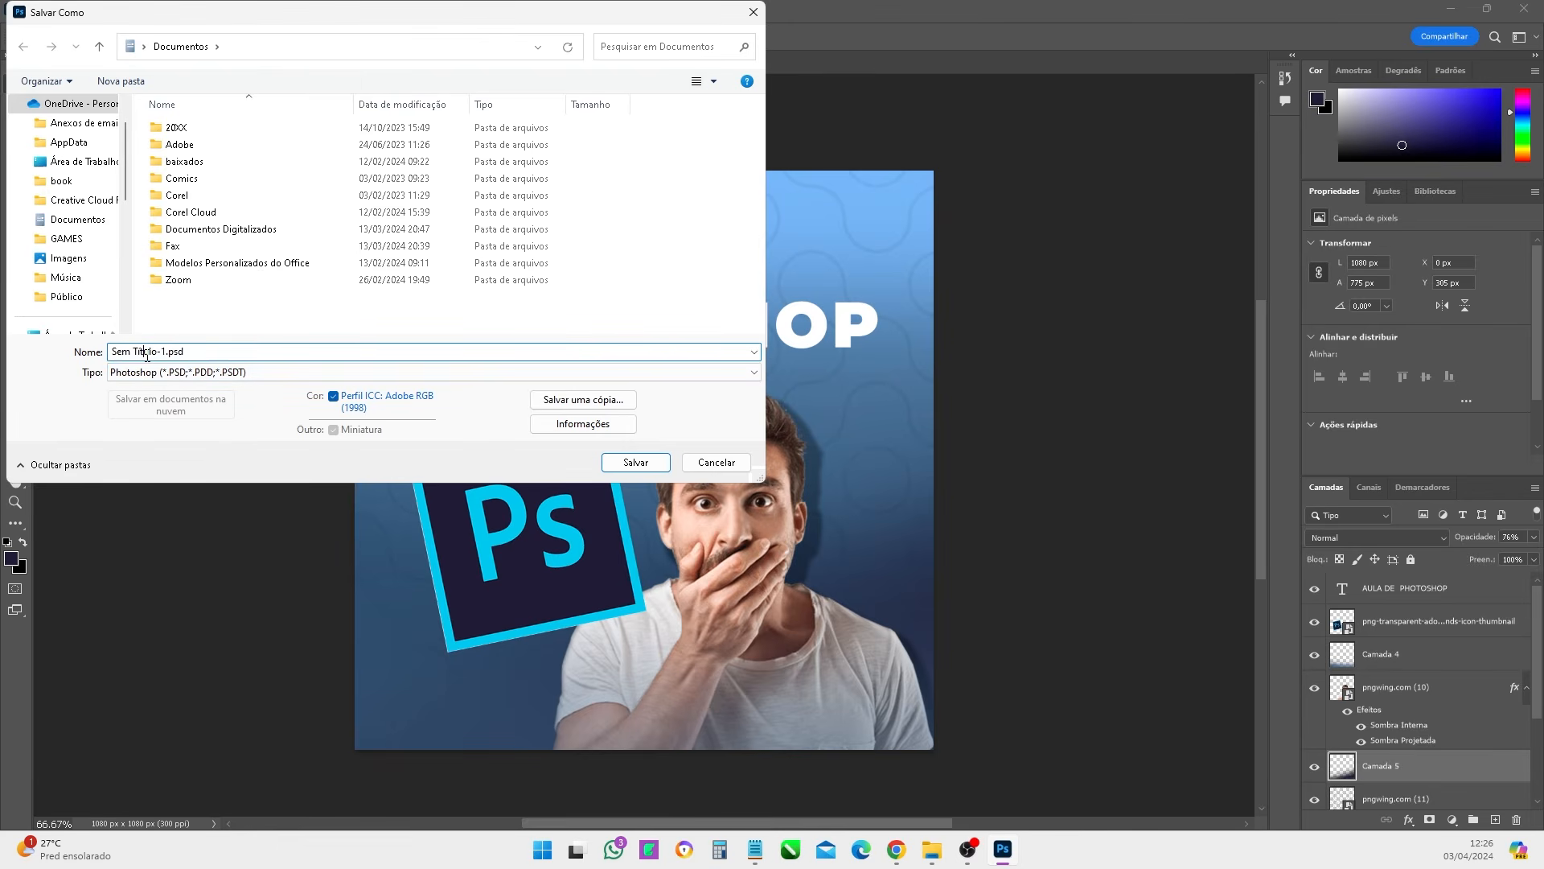
pyautogui.moveTo(165, 352); pyautogui.dragTo(78, 361)
pyautogui.write('AULA')
# - Create a folder named photoshop in Downloads and save AULA.psd there with Maximize Compatibility enabled
pyautogui.moveTo(123, 172); pyautogui.dragTo(124, 251)
pyautogui.click(71, 143)
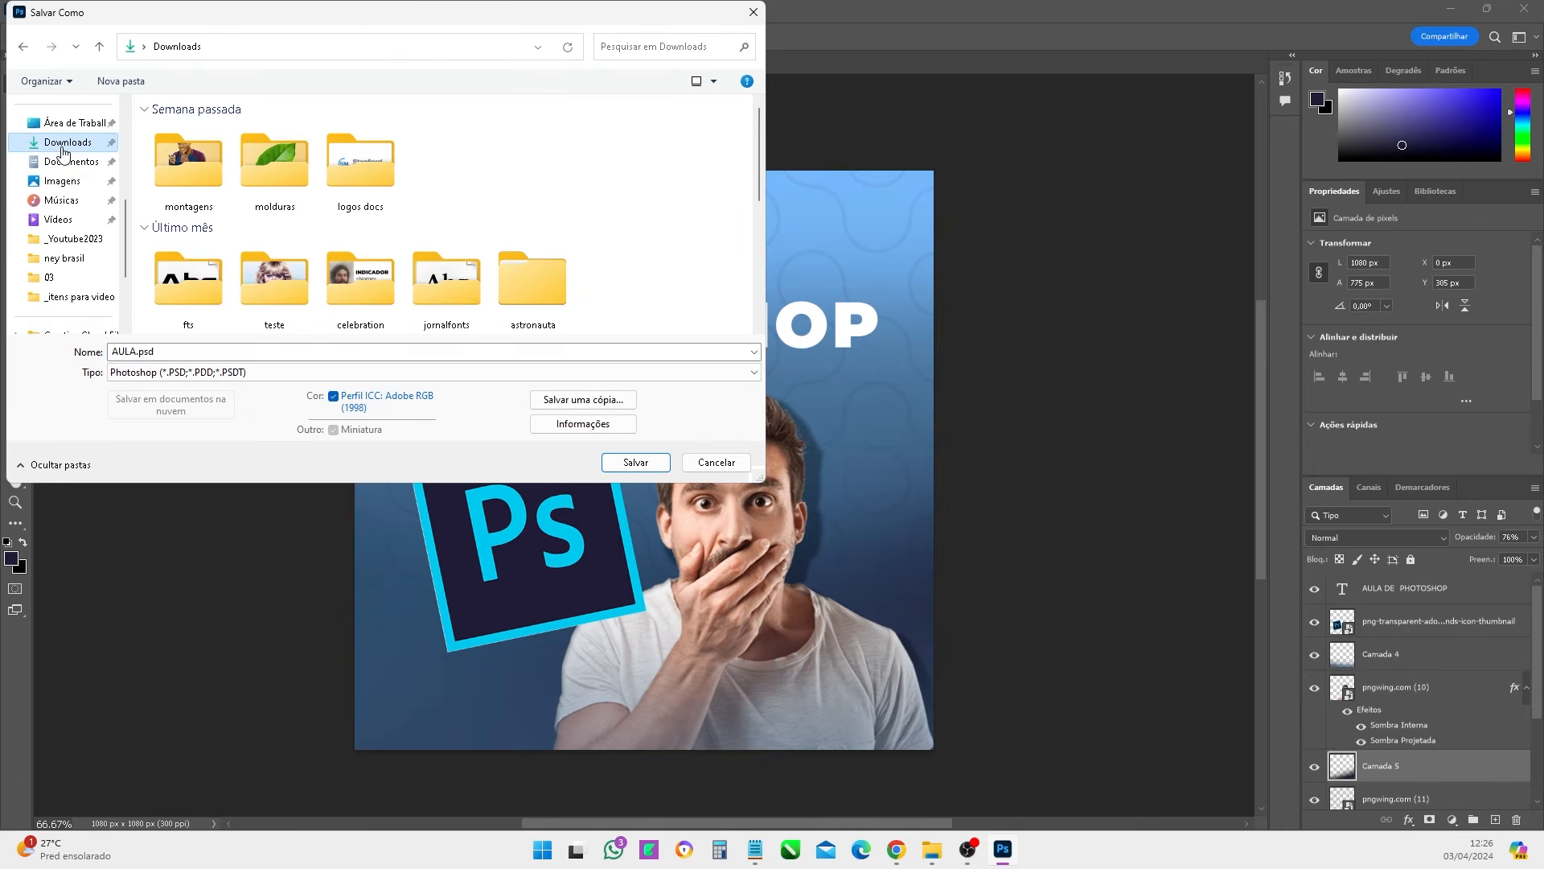
pyautogui.click(127, 82)
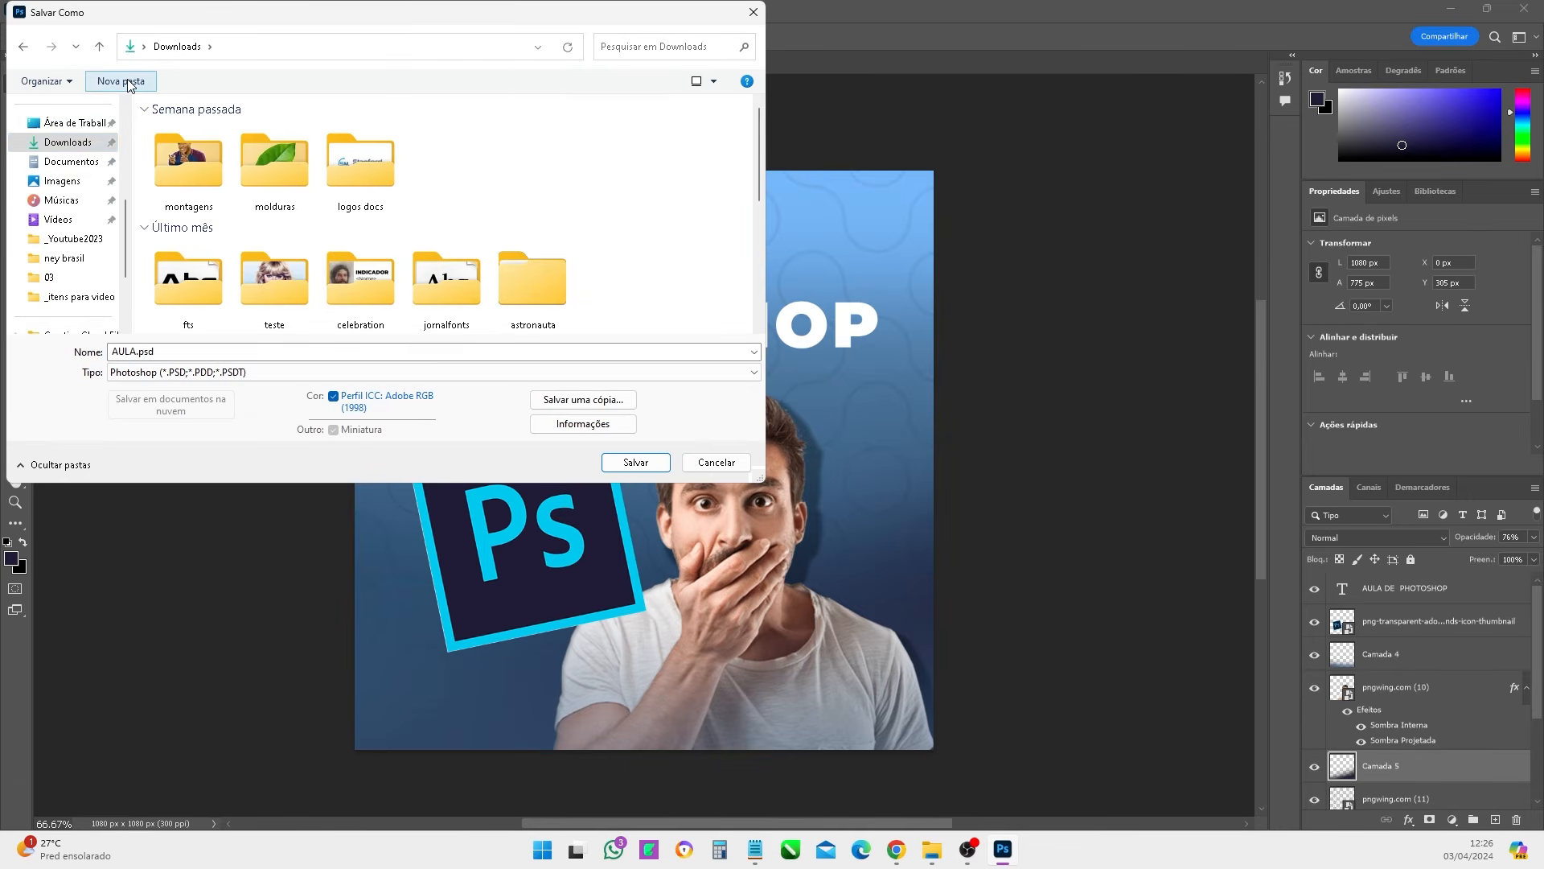
pyautogui.write('photos')
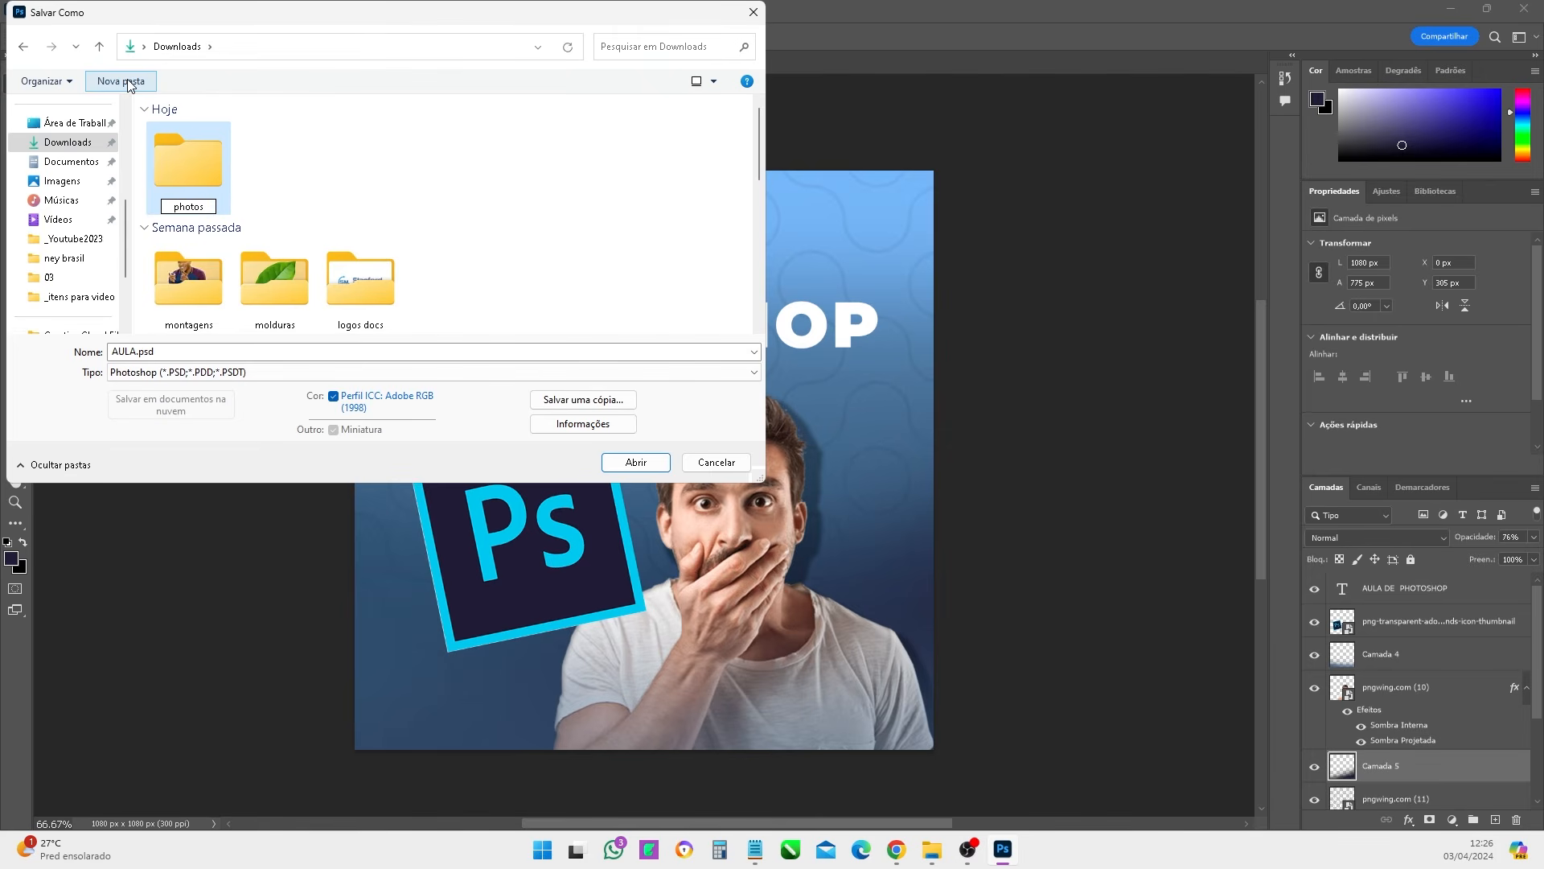
pyautogui.write('hop')
pyautogui.press('Return')
pyautogui.press('Return')
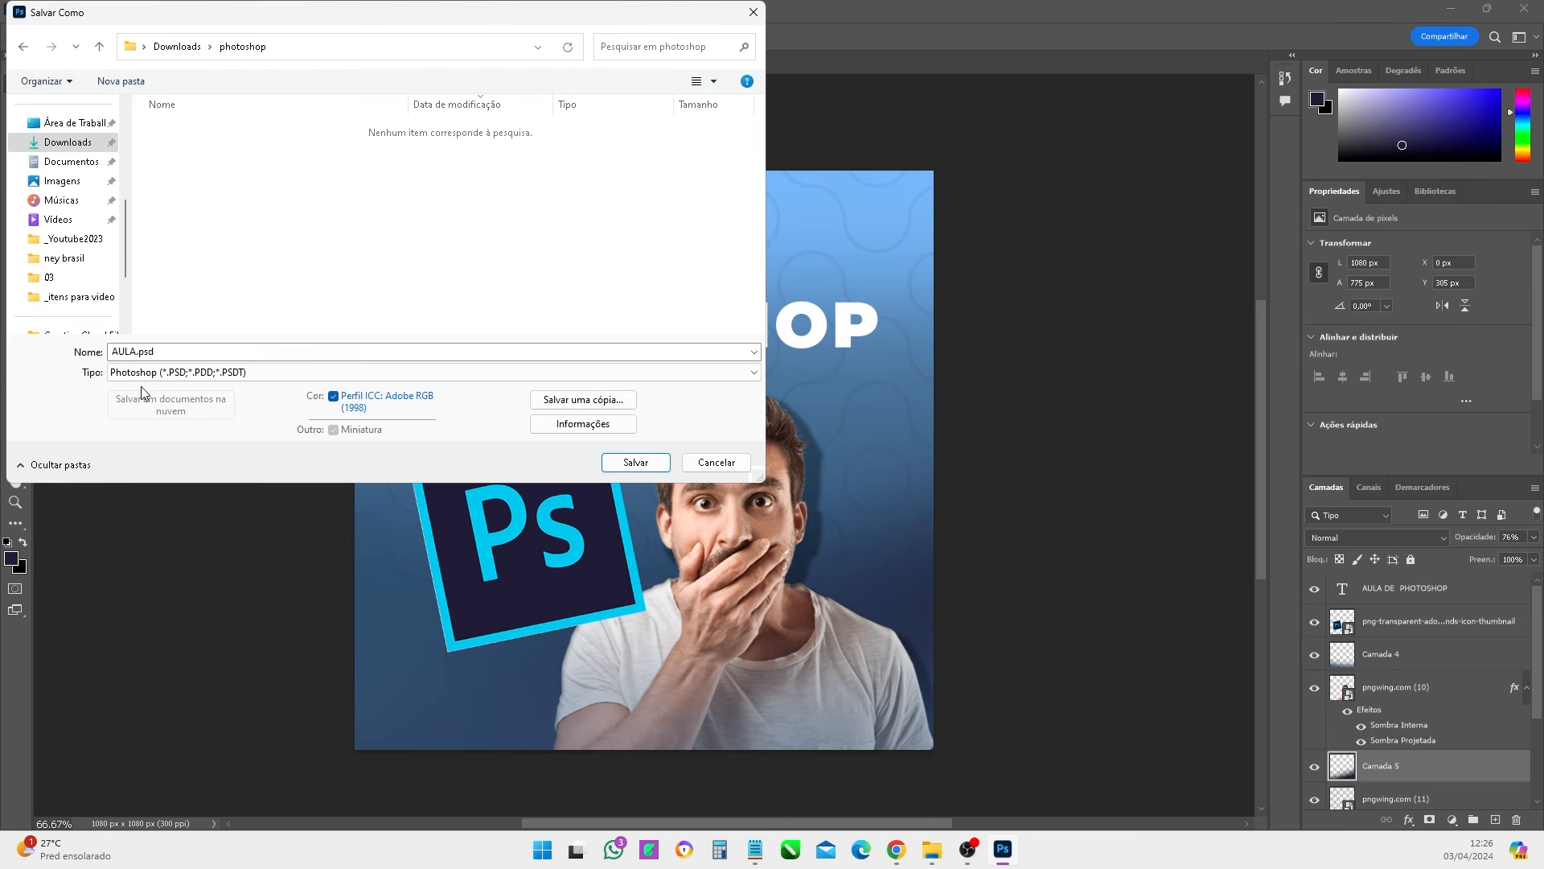
pyautogui.click(636, 462)
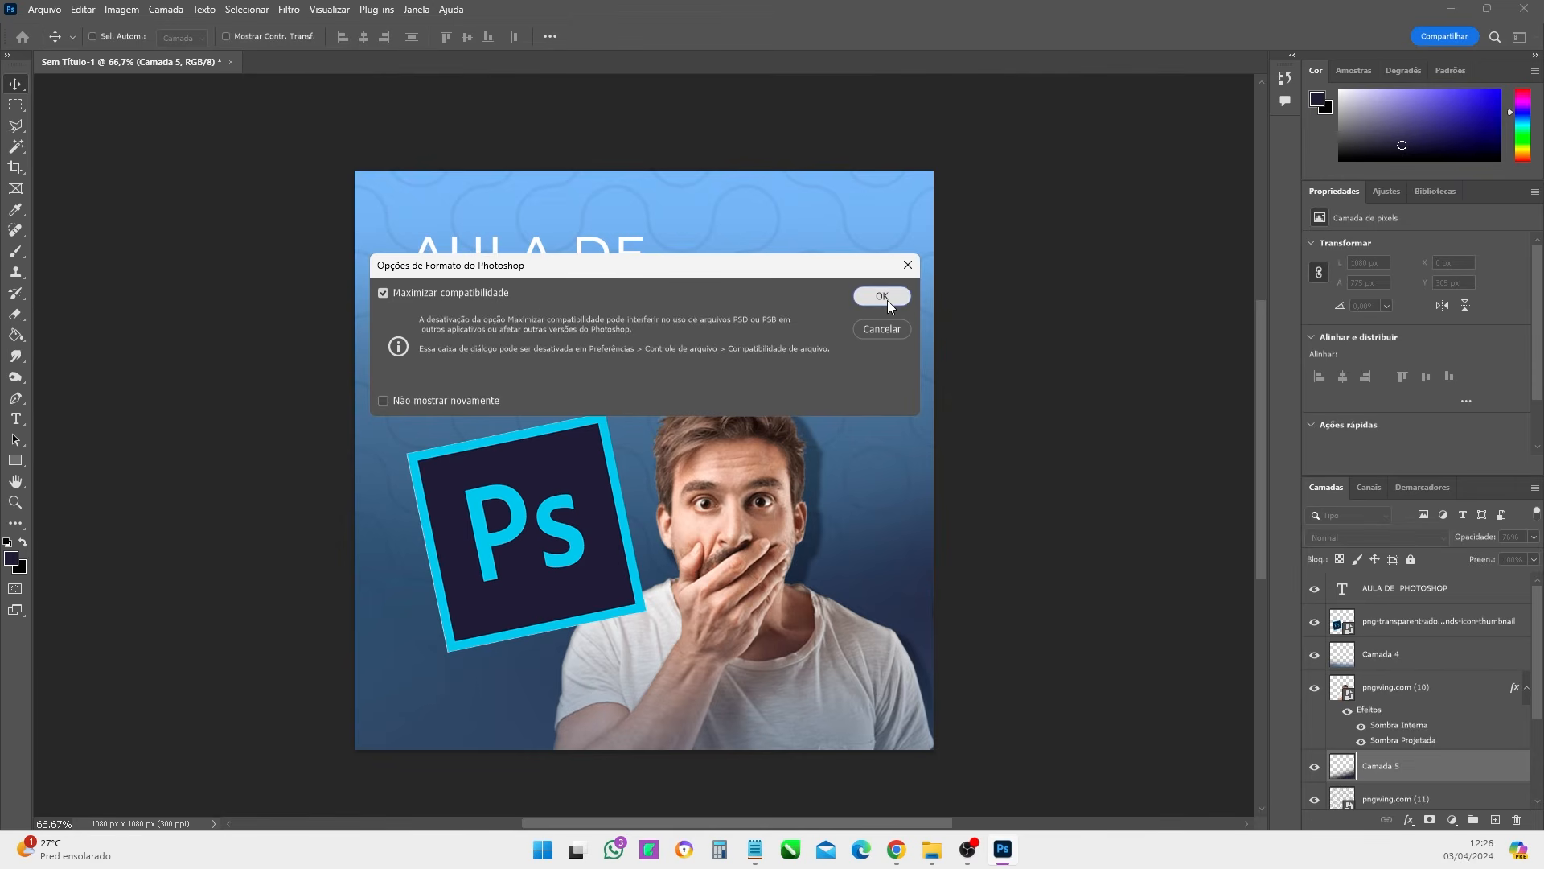
pyautogui.click(887, 301)
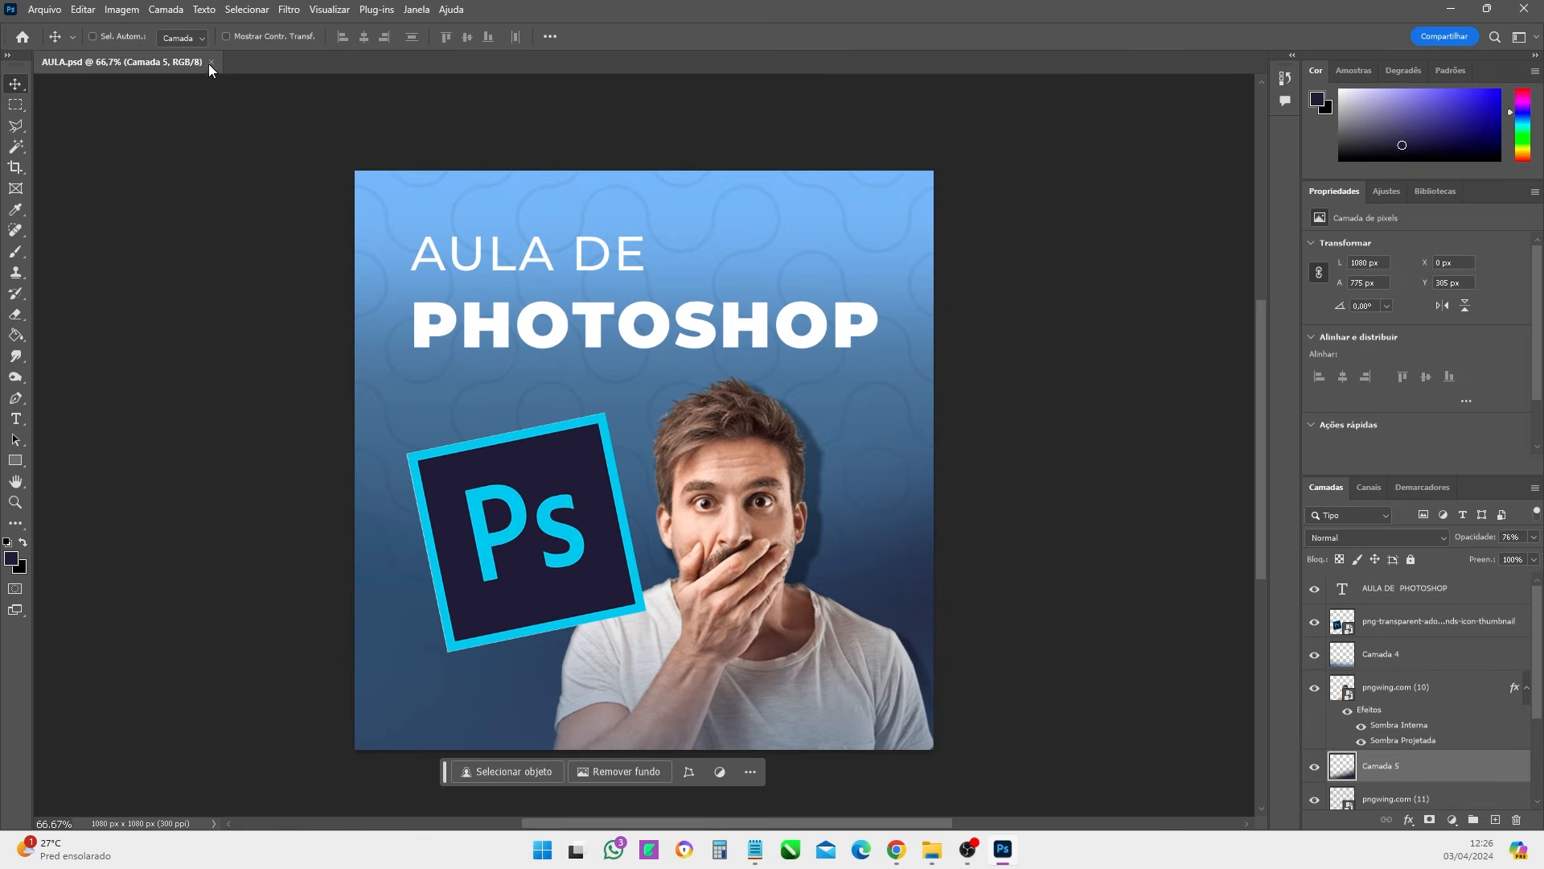
# - Close the AULA.psd document and show the recent files on the Home (Início) screen
pyautogui.click(210, 62)
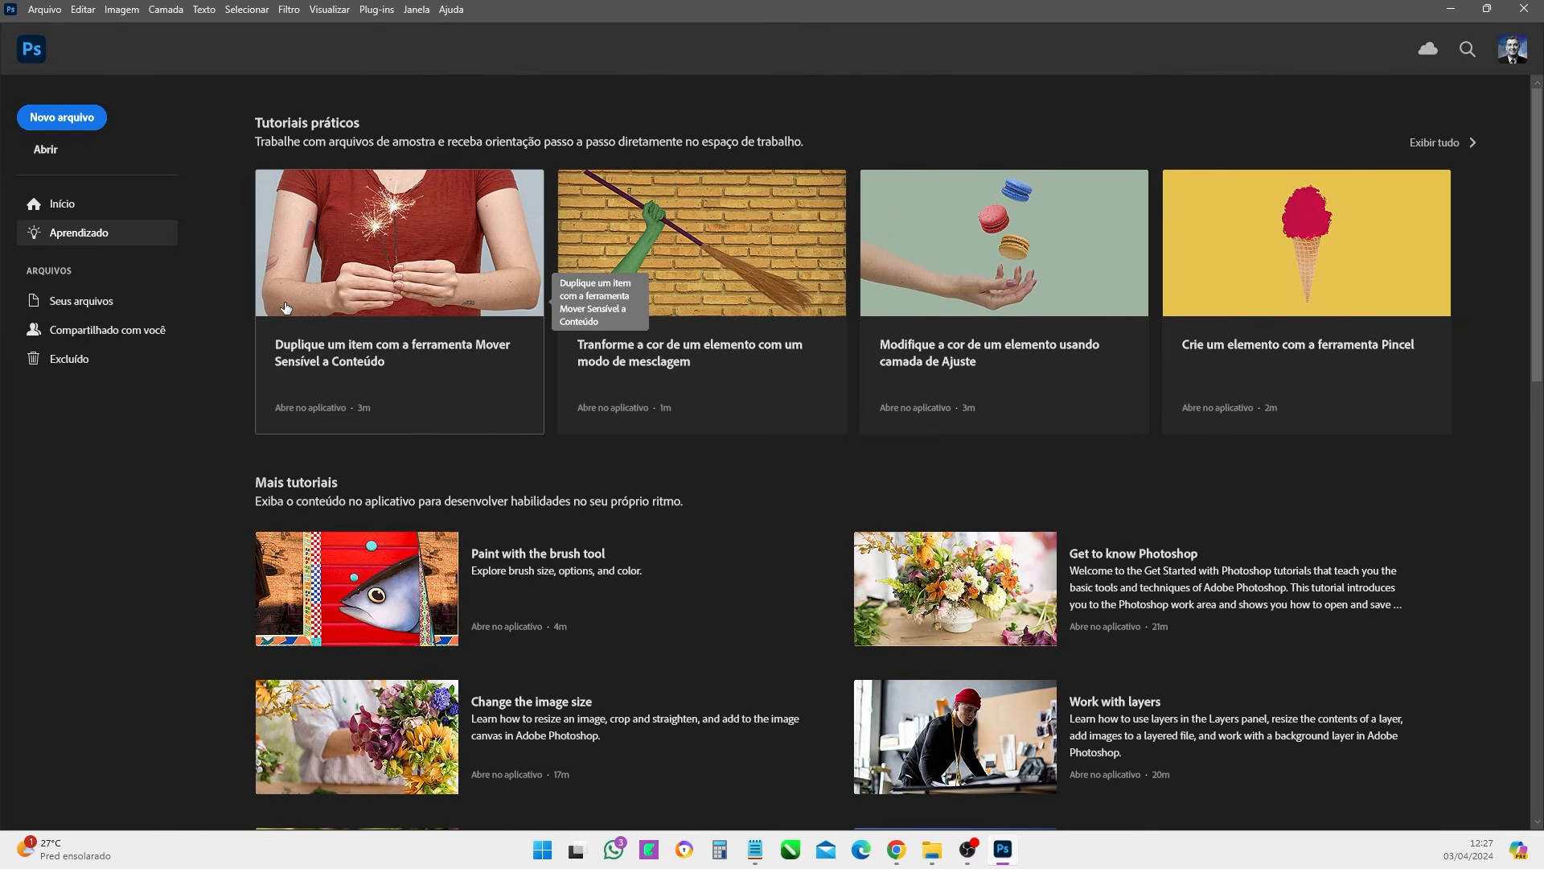
pyautogui.click(63, 205)
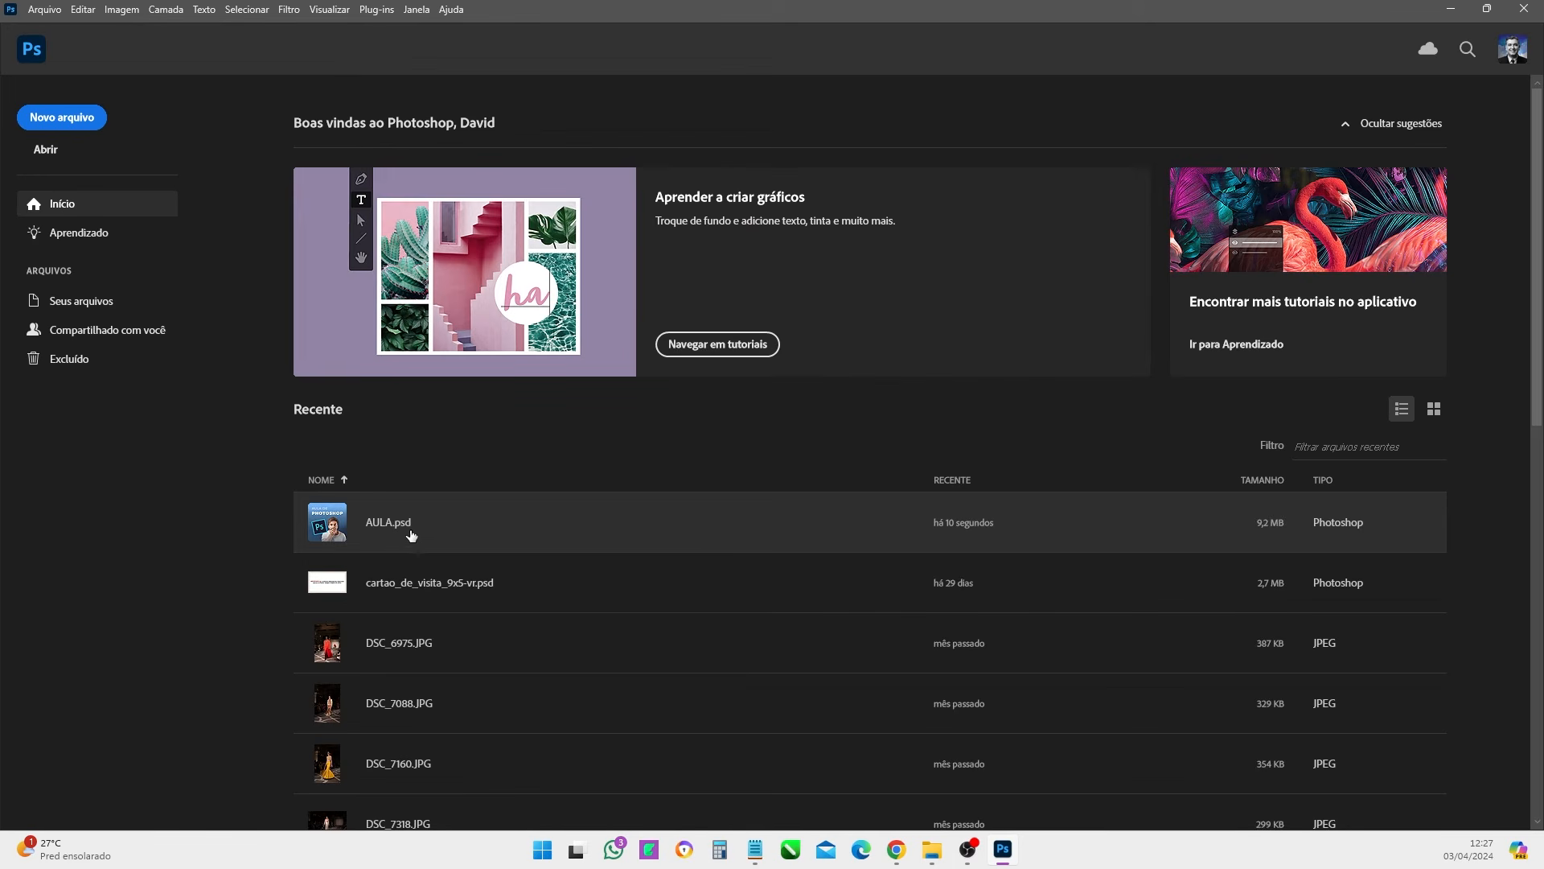
# - Switch to File Explorer, open the photoshop folder in Downloads and display its contents as extra-large icons
pyautogui.click(932, 849)
pyautogui.doubleClick(616, 202)
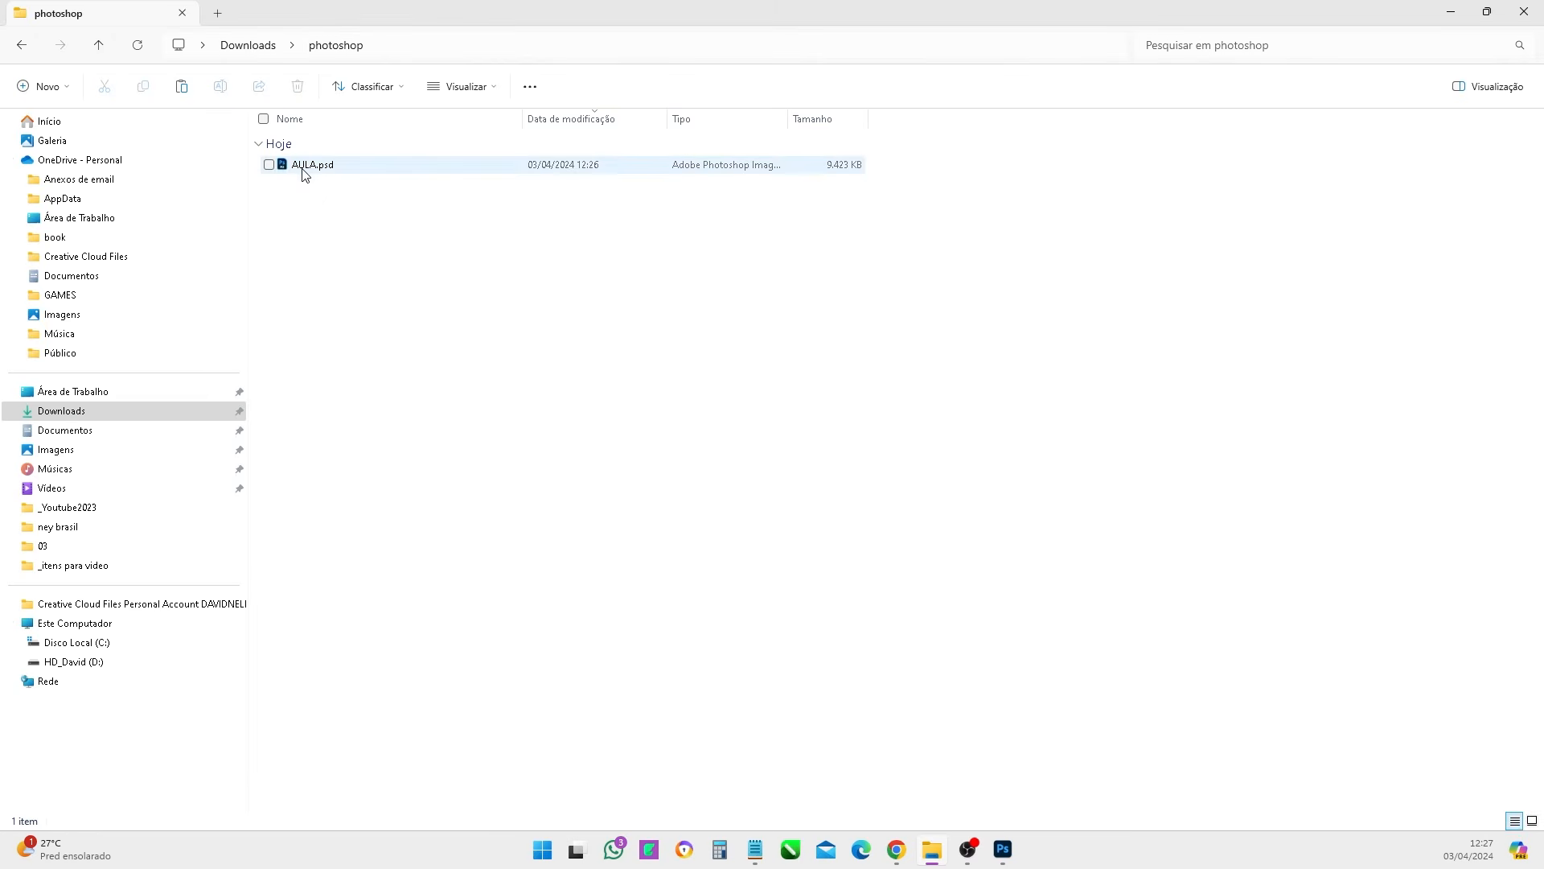
pyautogui.click(483, 91)
pyautogui.click(485, 124)
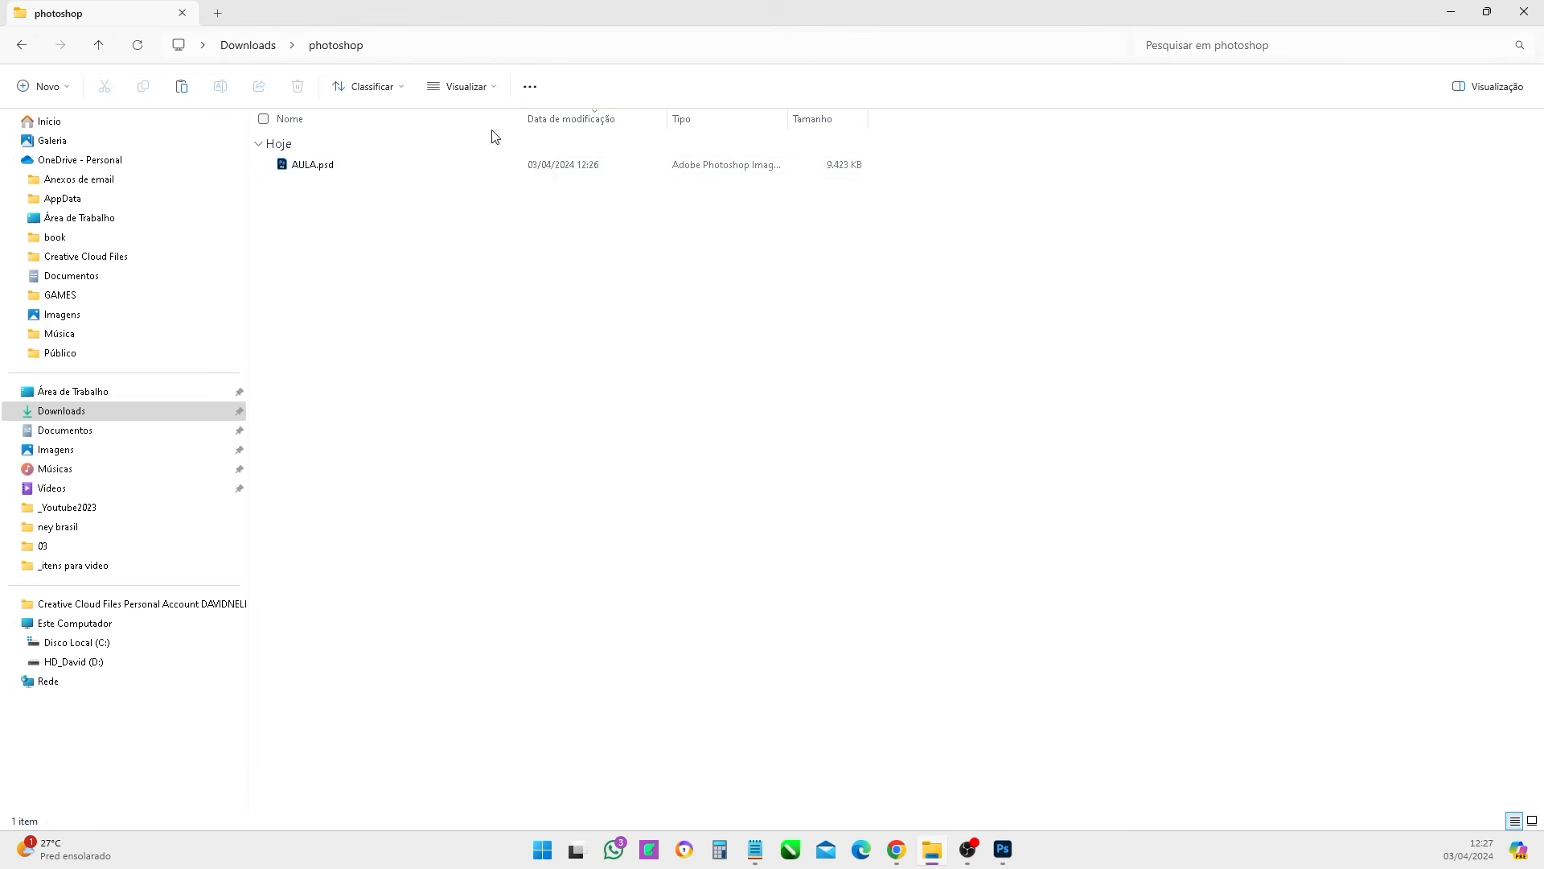
pyautogui.click(358, 246)
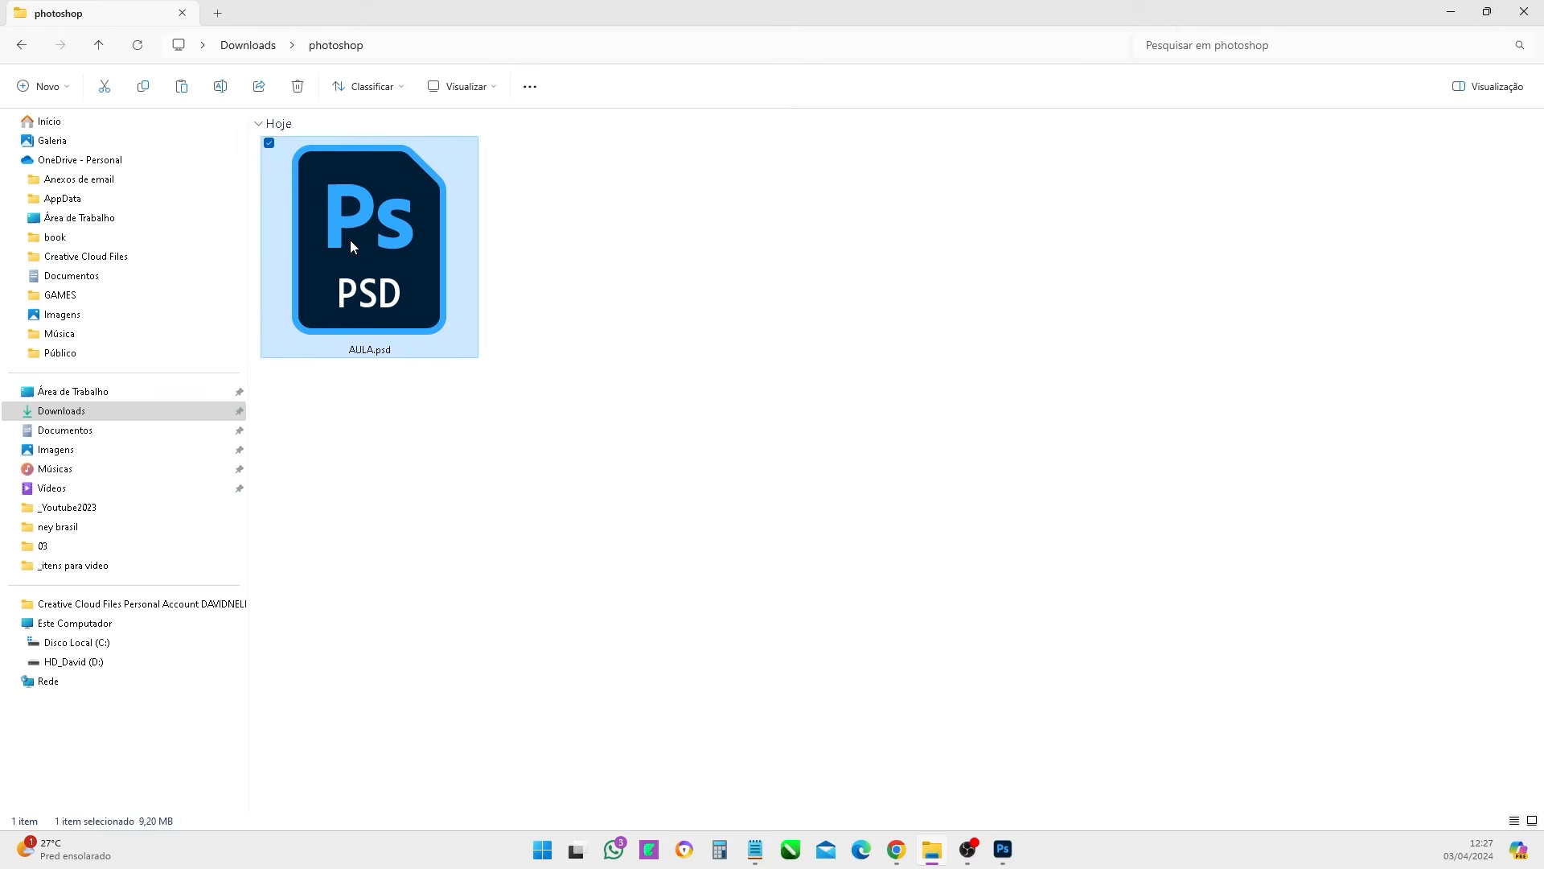
pyautogui.click(633, 319)
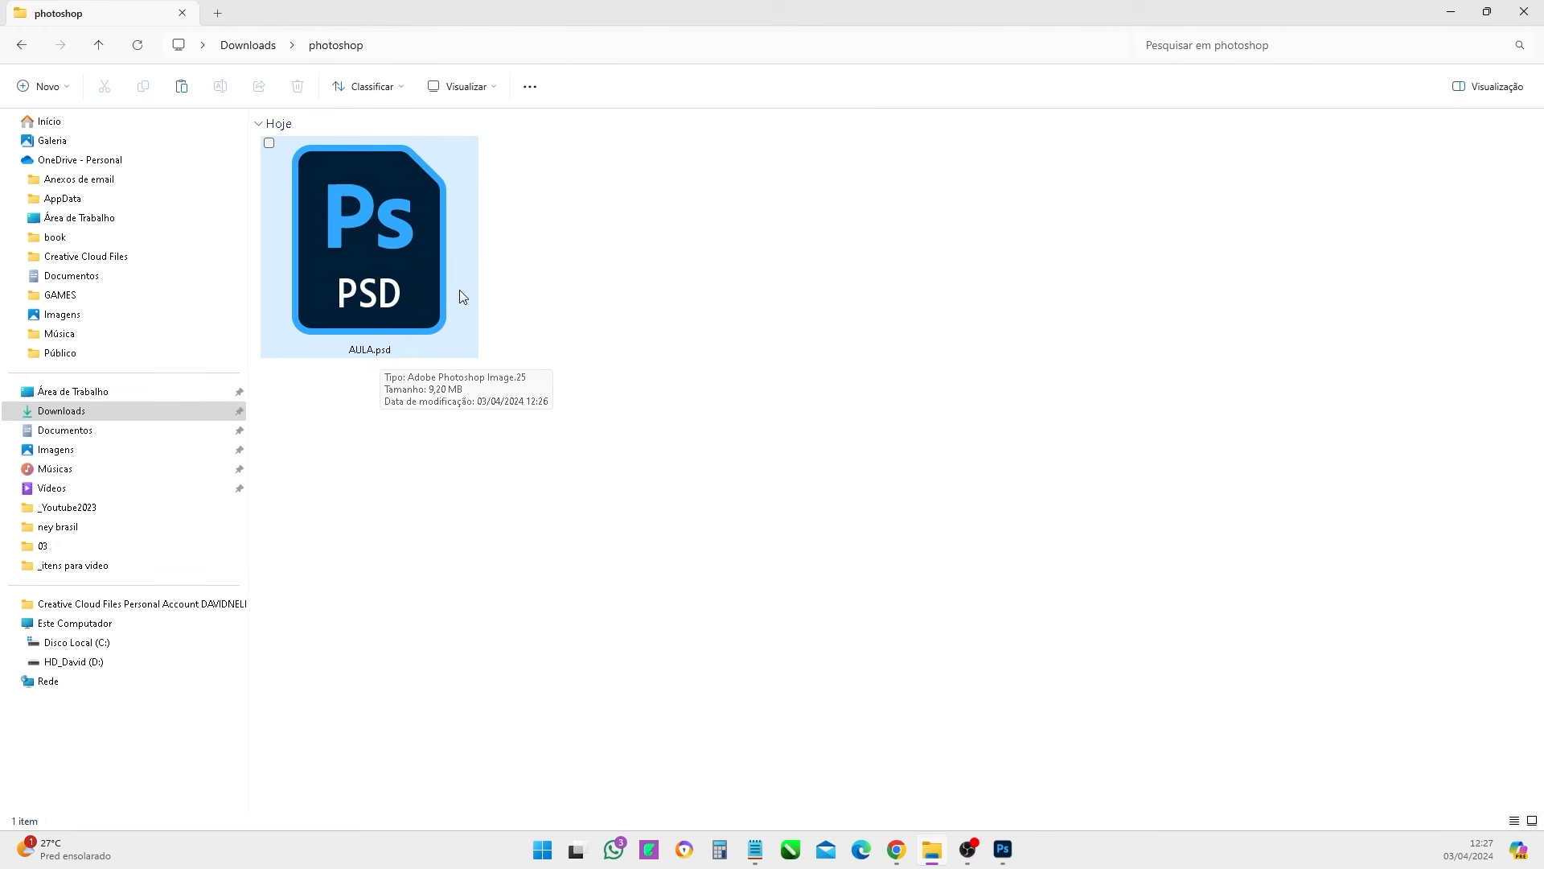
# - Reopen AULA.psd from the folder in Photoshop and select the AULA DE PHOTOSHOP text layer
pyautogui.doubleClick(413, 275)
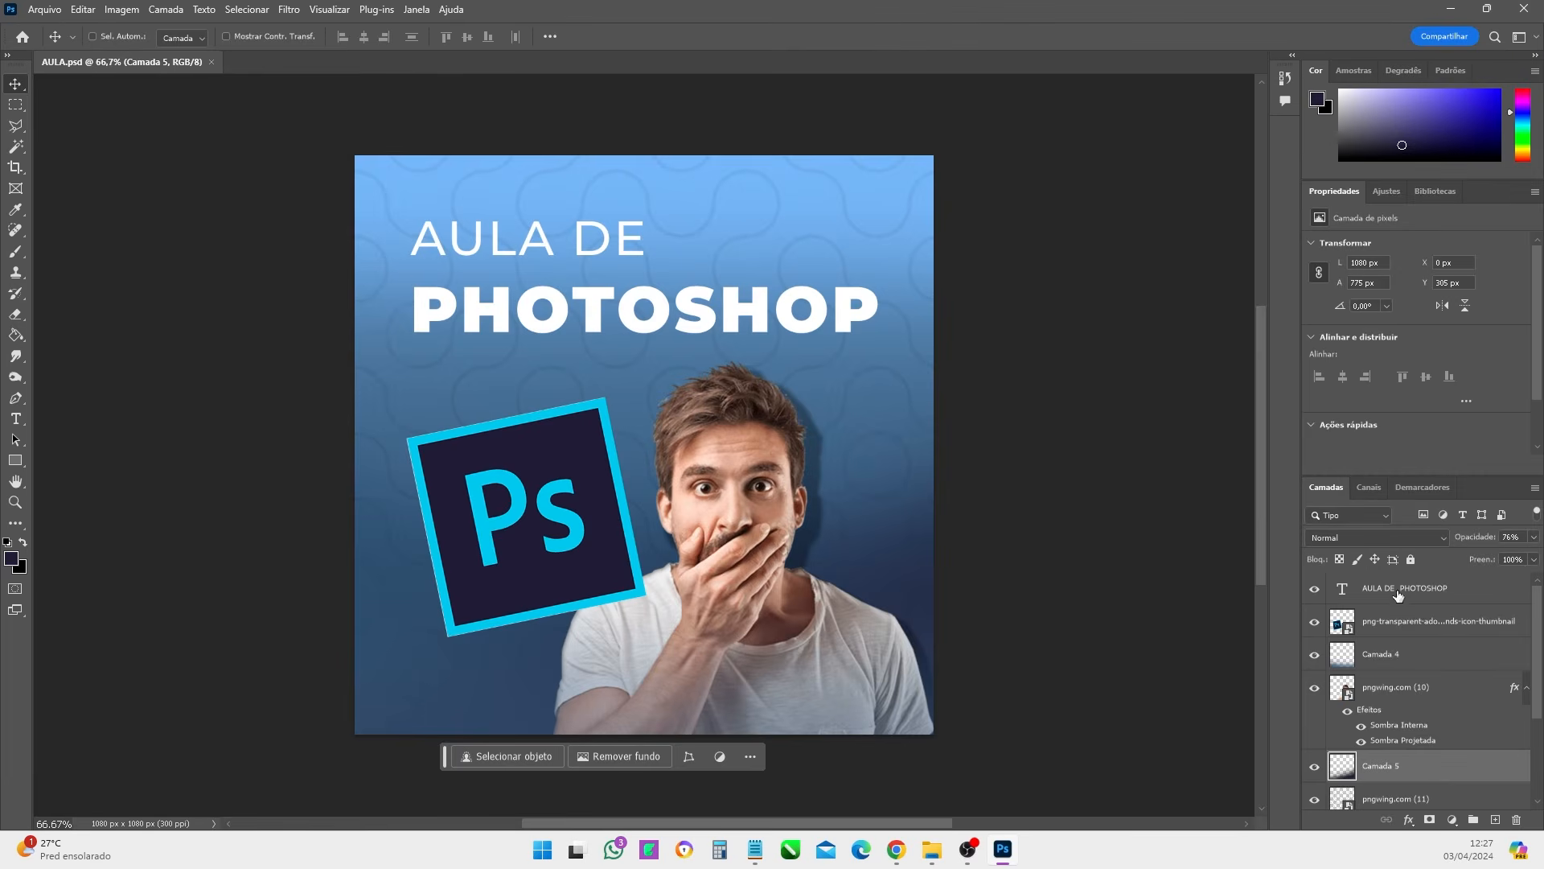
pyautogui.click(1377, 589)
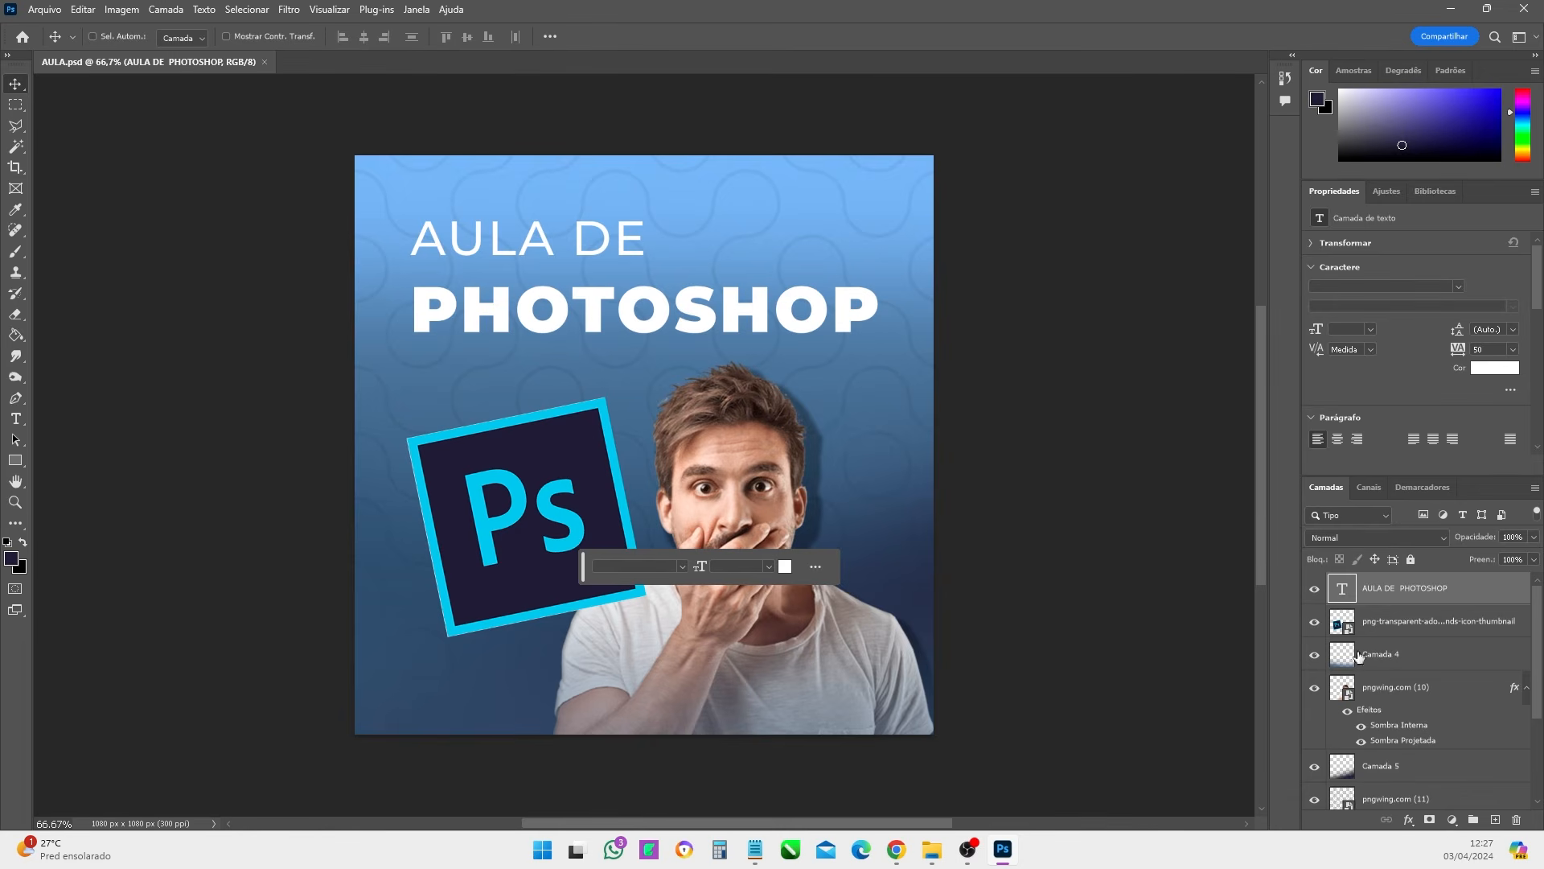
pyautogui.click(44, 9)
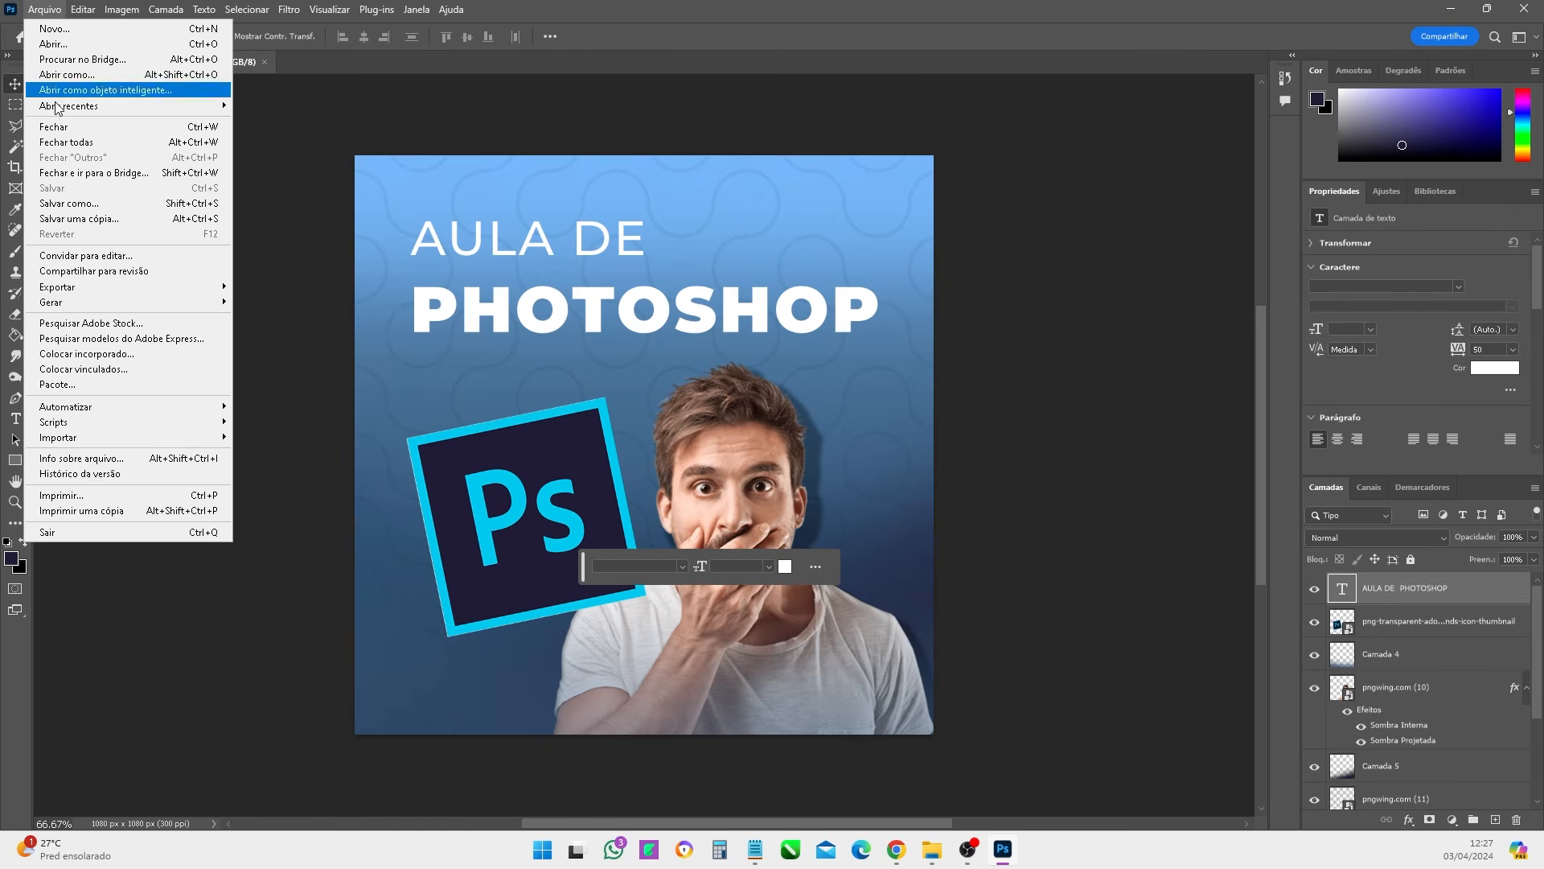
pyautogui.click(298, 153)
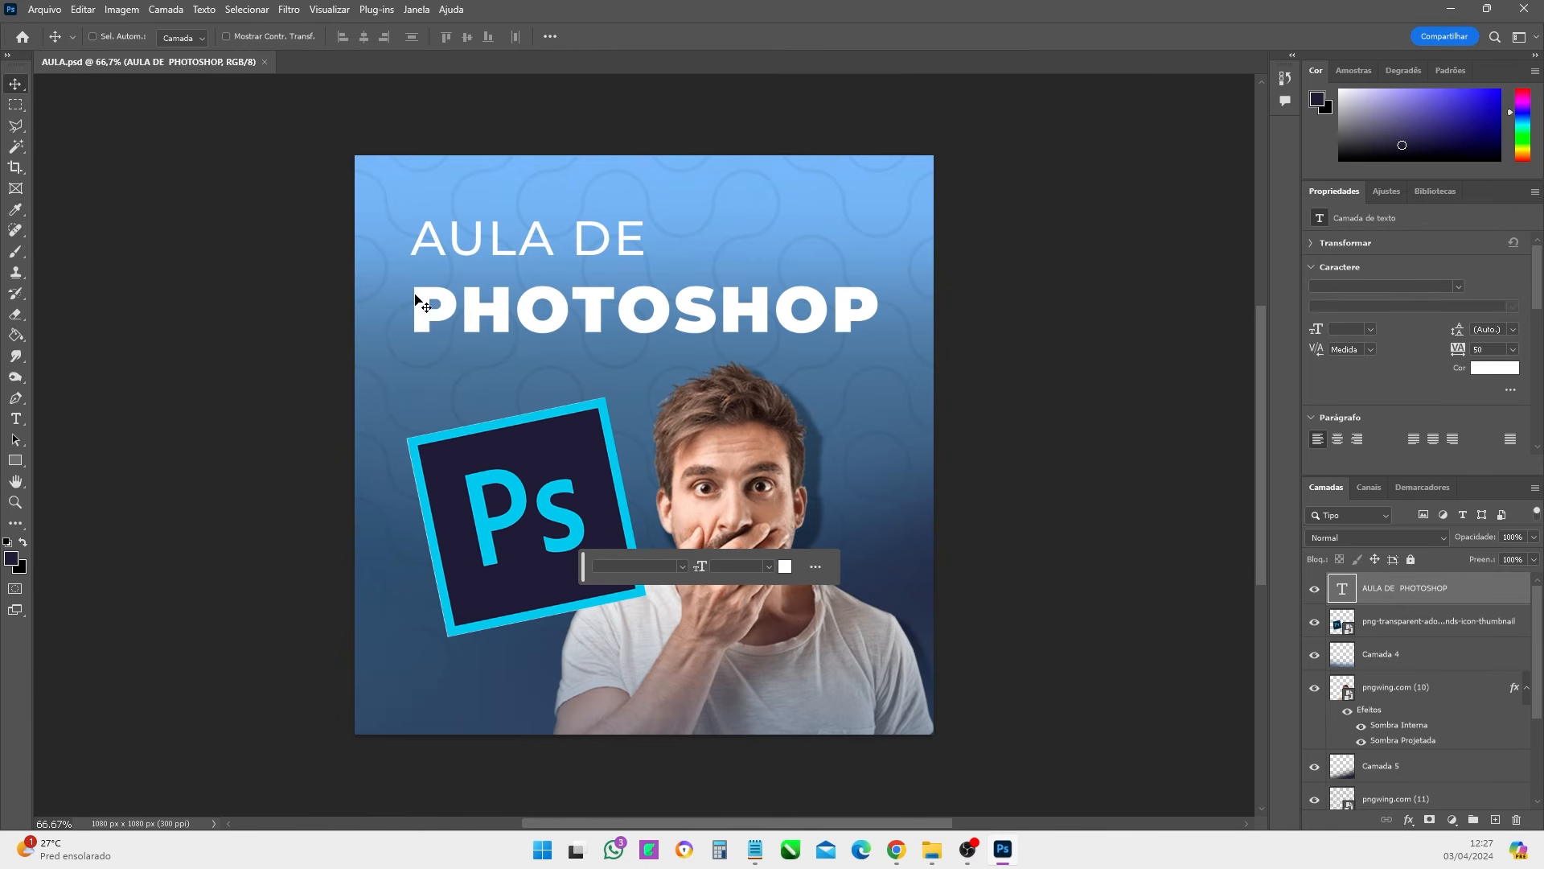
# - Brush dark navy over the canvas's upper-left corner on a new layer above the title text, and set that layer's opacity to 35%
pyautogui.click(18, 251)
pyautogui.moveTo(280, 153); pyautogui.dragTo(450, 161)
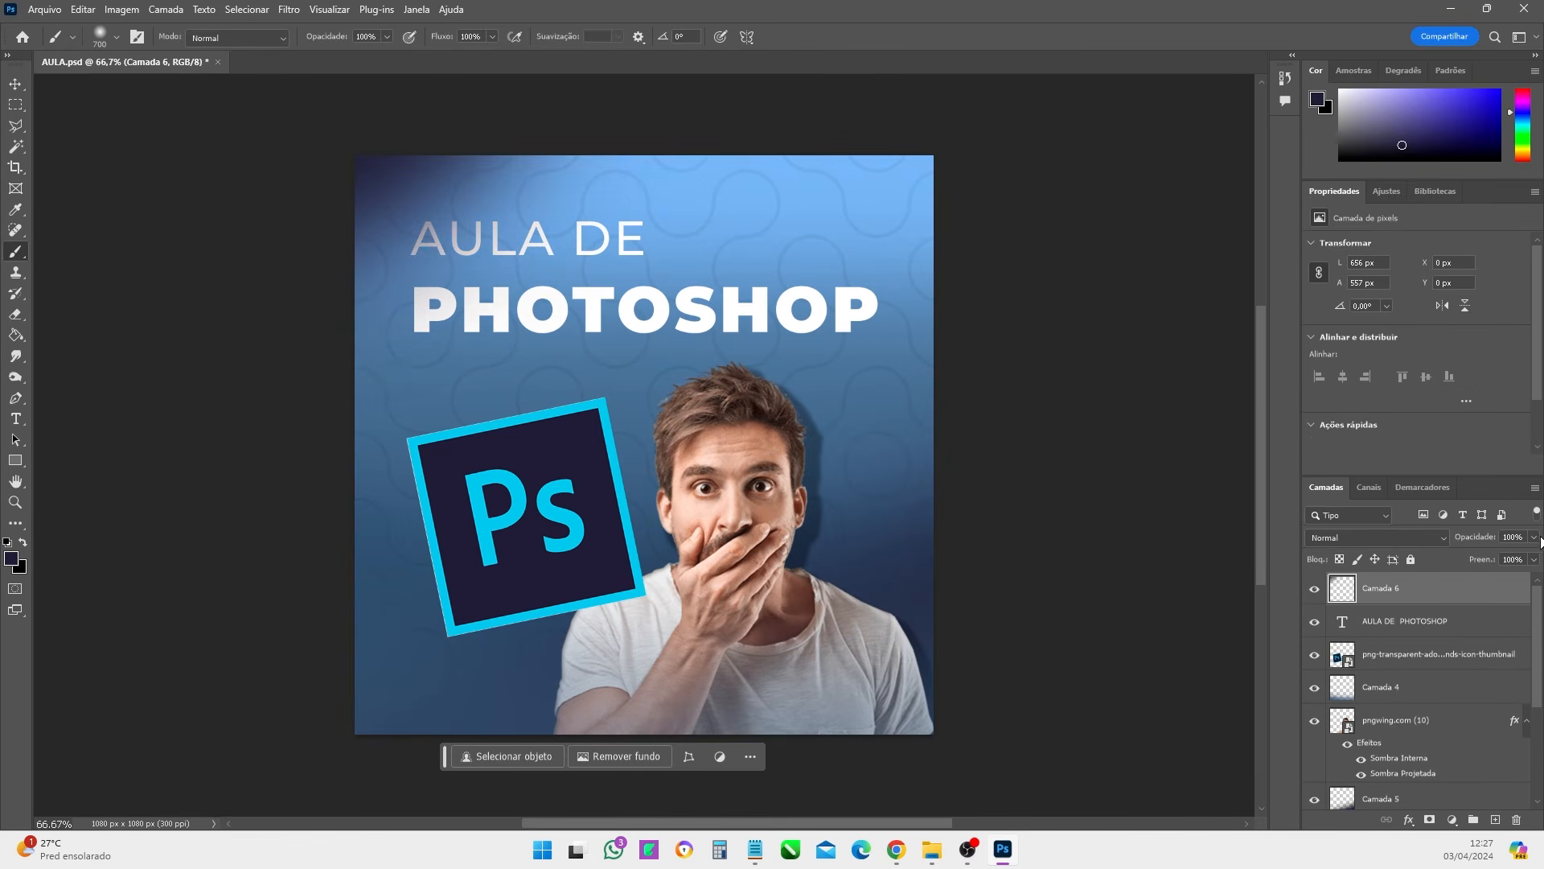
pyautogui.click(1533, 538)
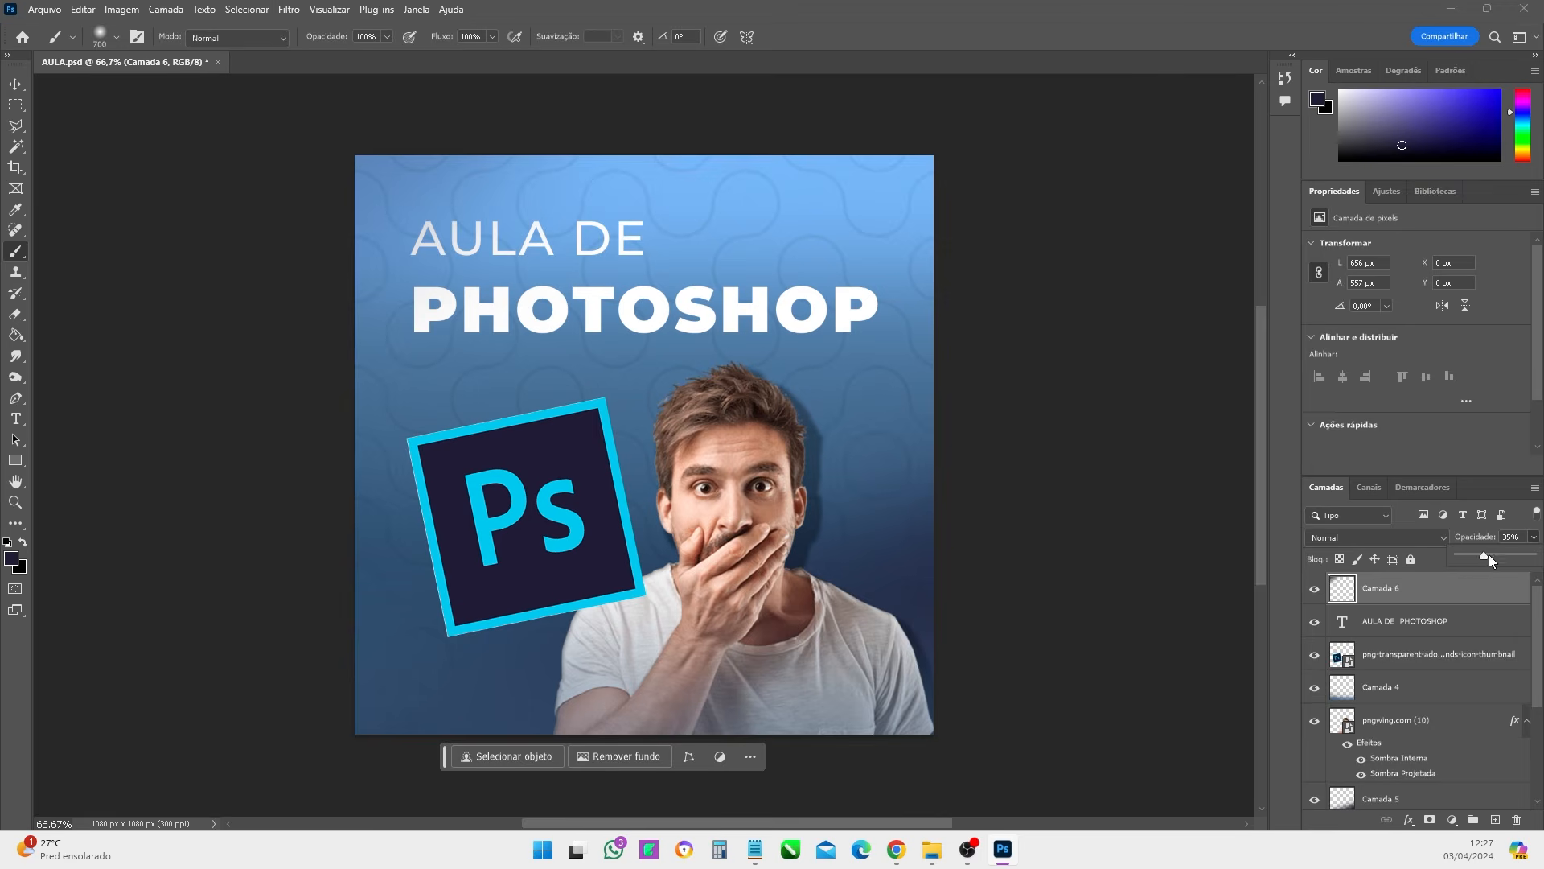
# - Save the changes to AULA.psd and check the updated file in File Explorer before returning to Photoshop
pyautogui.click(45, 11)
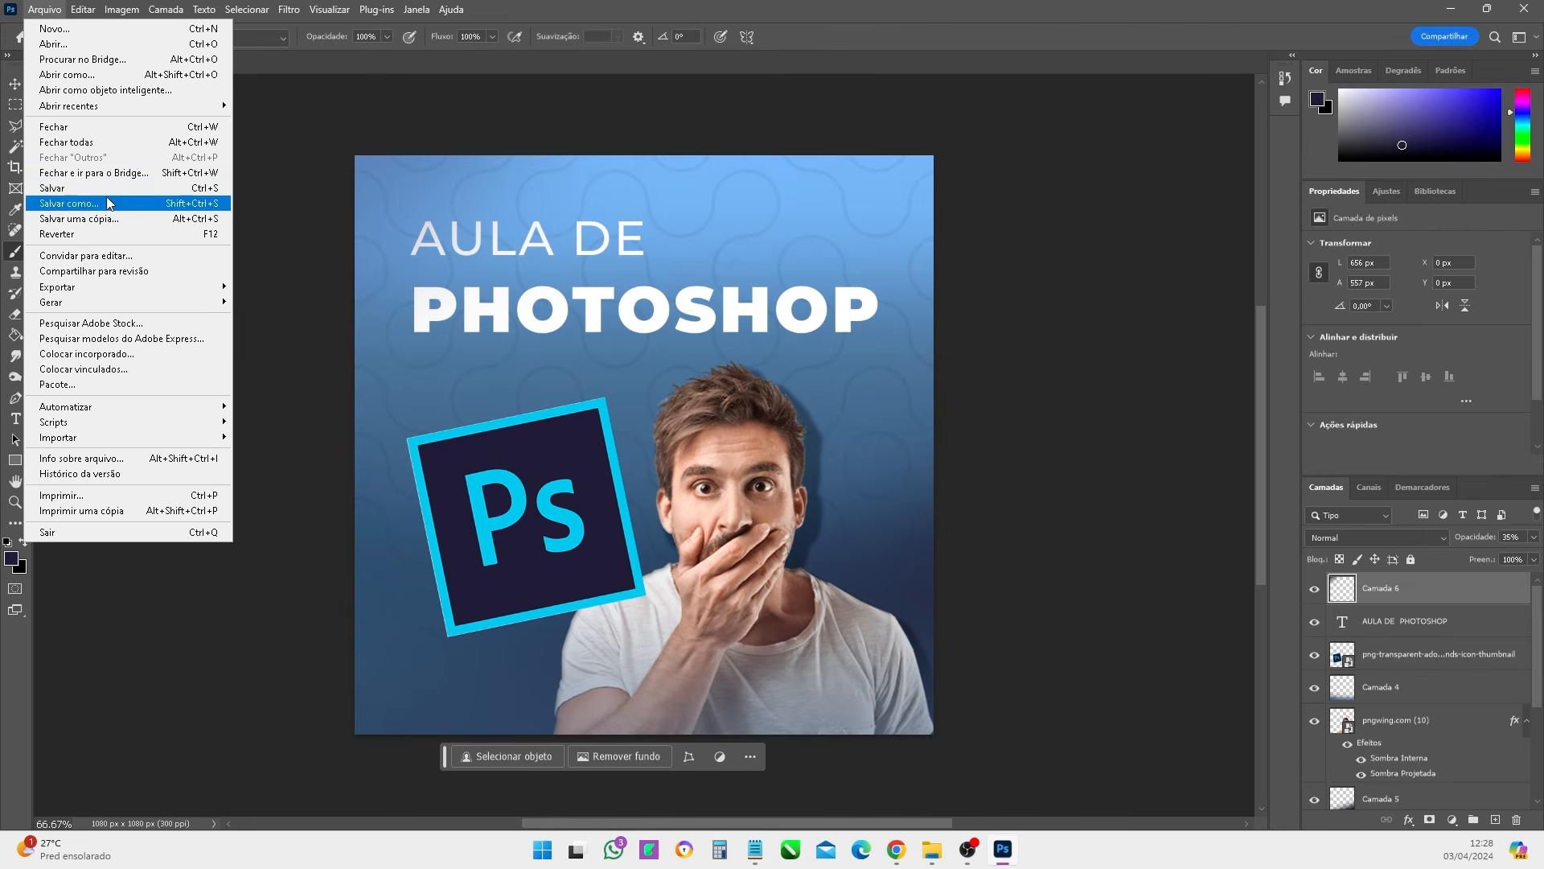
pyautogui.click(65, 190)
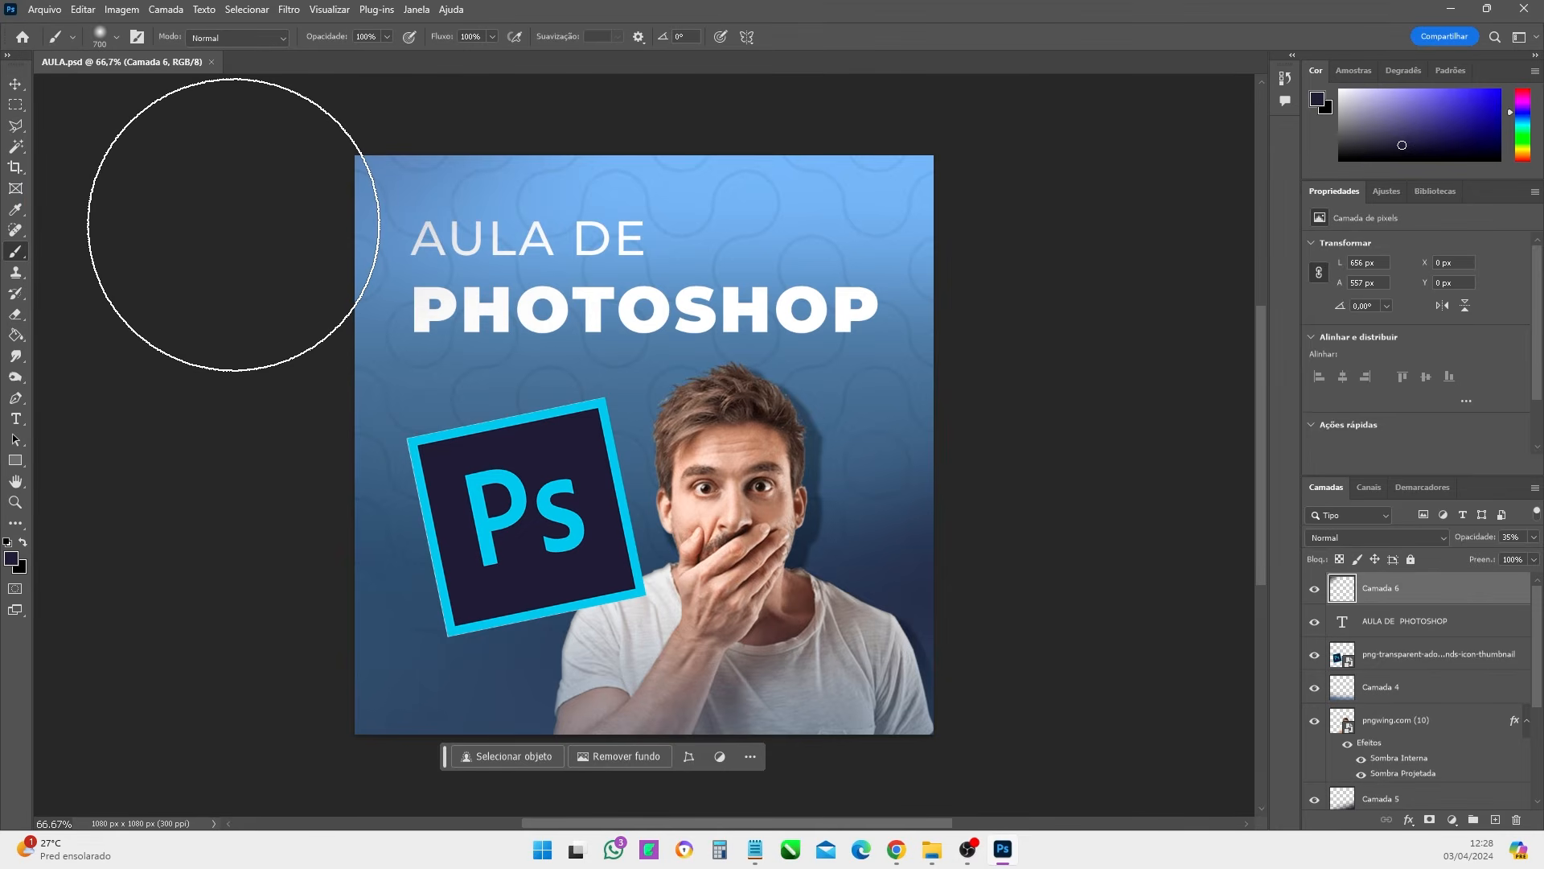
pyautogui.click(933, 849)
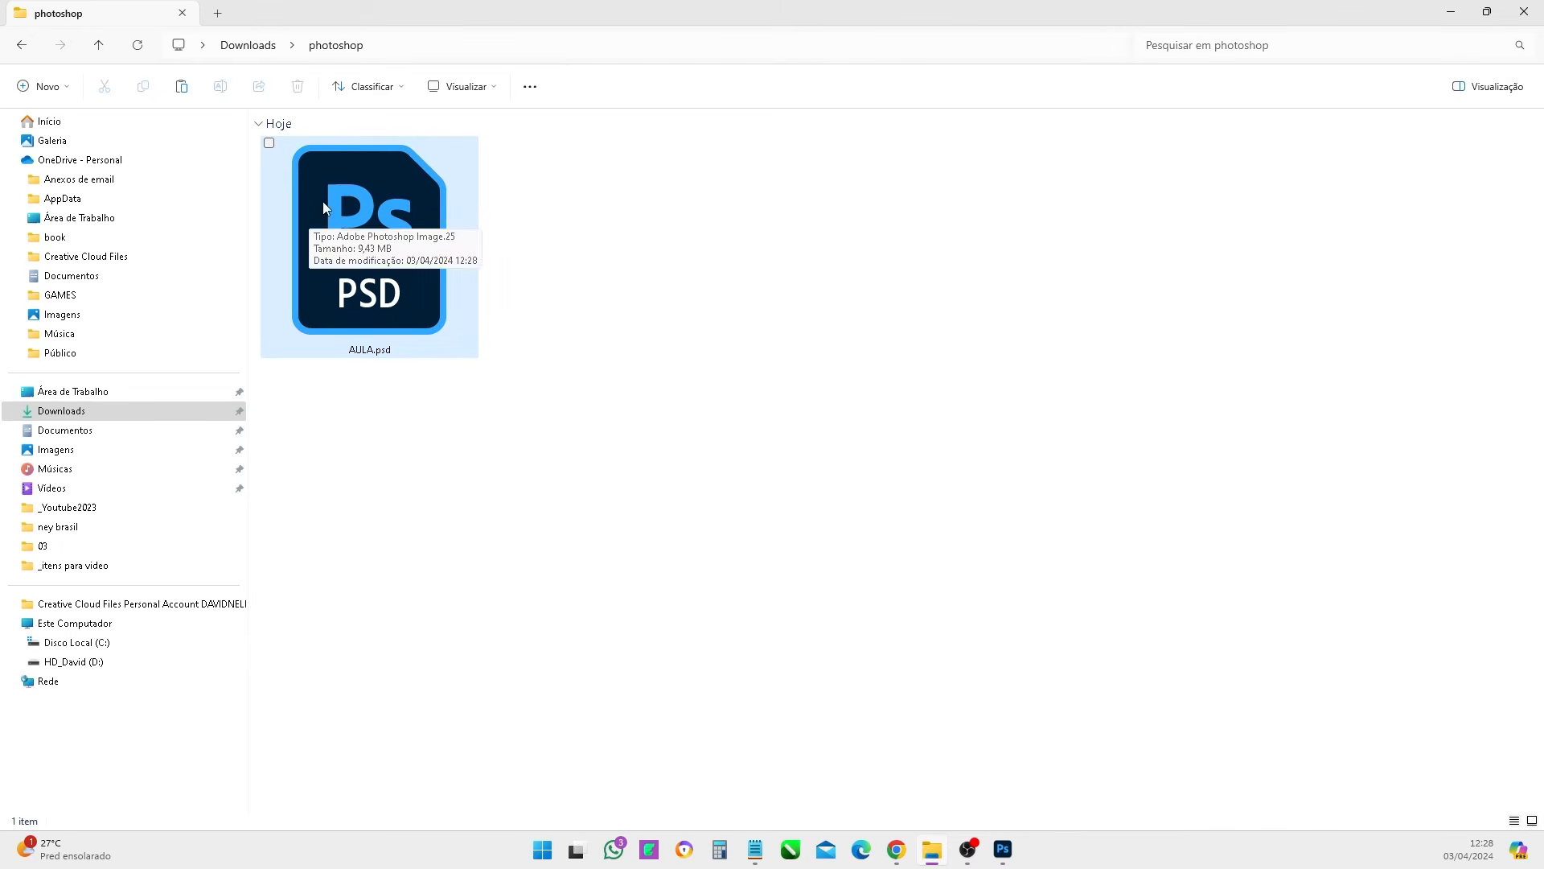
pyautogui.click(400, 203)
pyautogui.click(1003, 848)
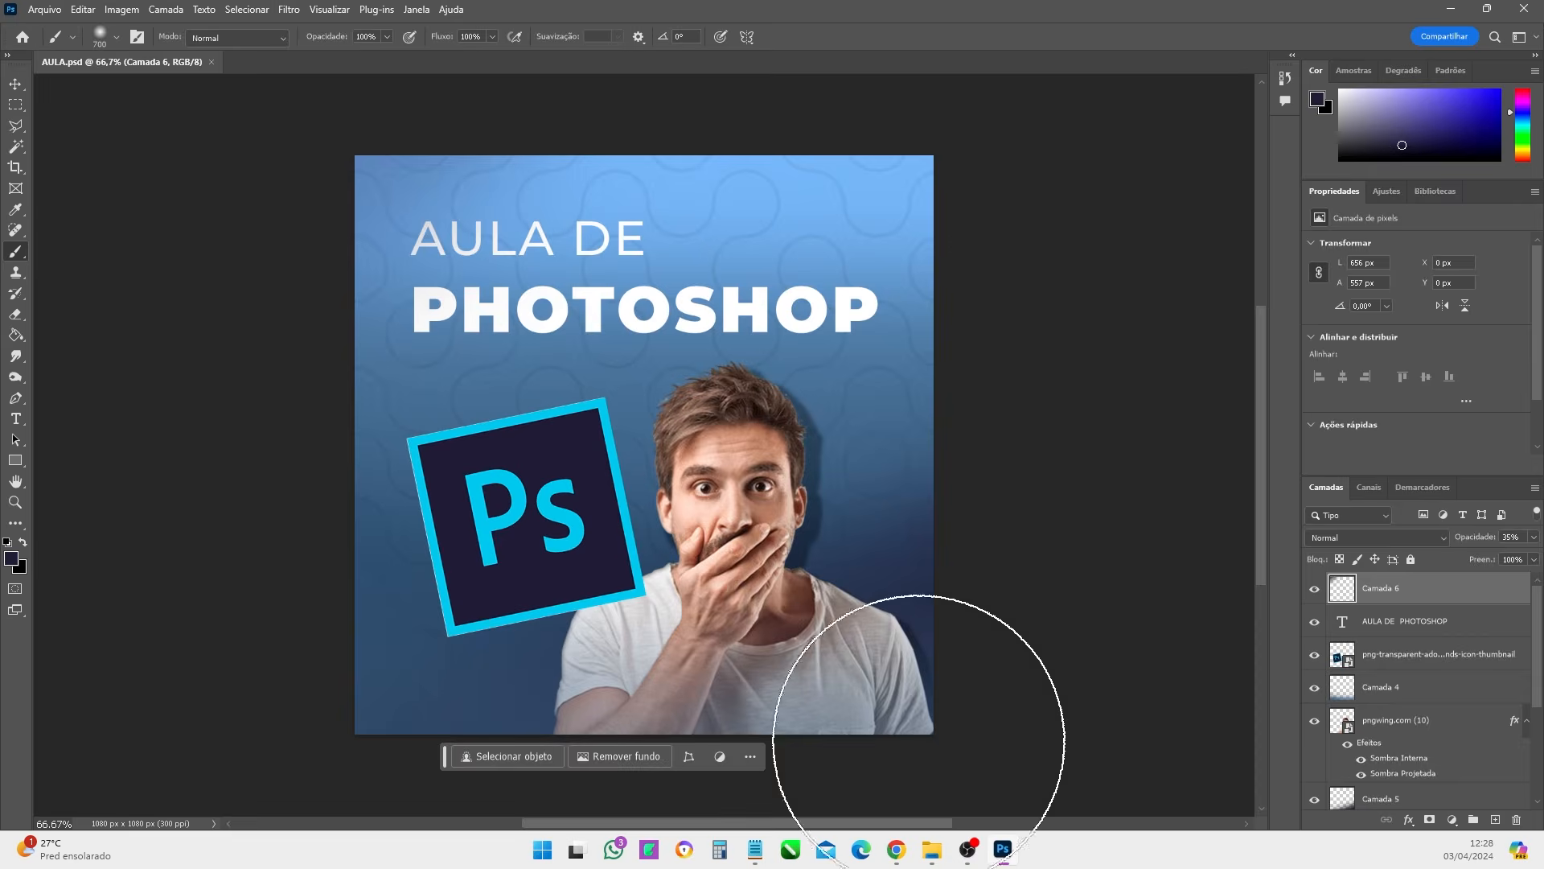
# - Delete the dark brushed corner layer above the title text and move the contextual task bar off the artwork
pyautogui.click(16, 85)
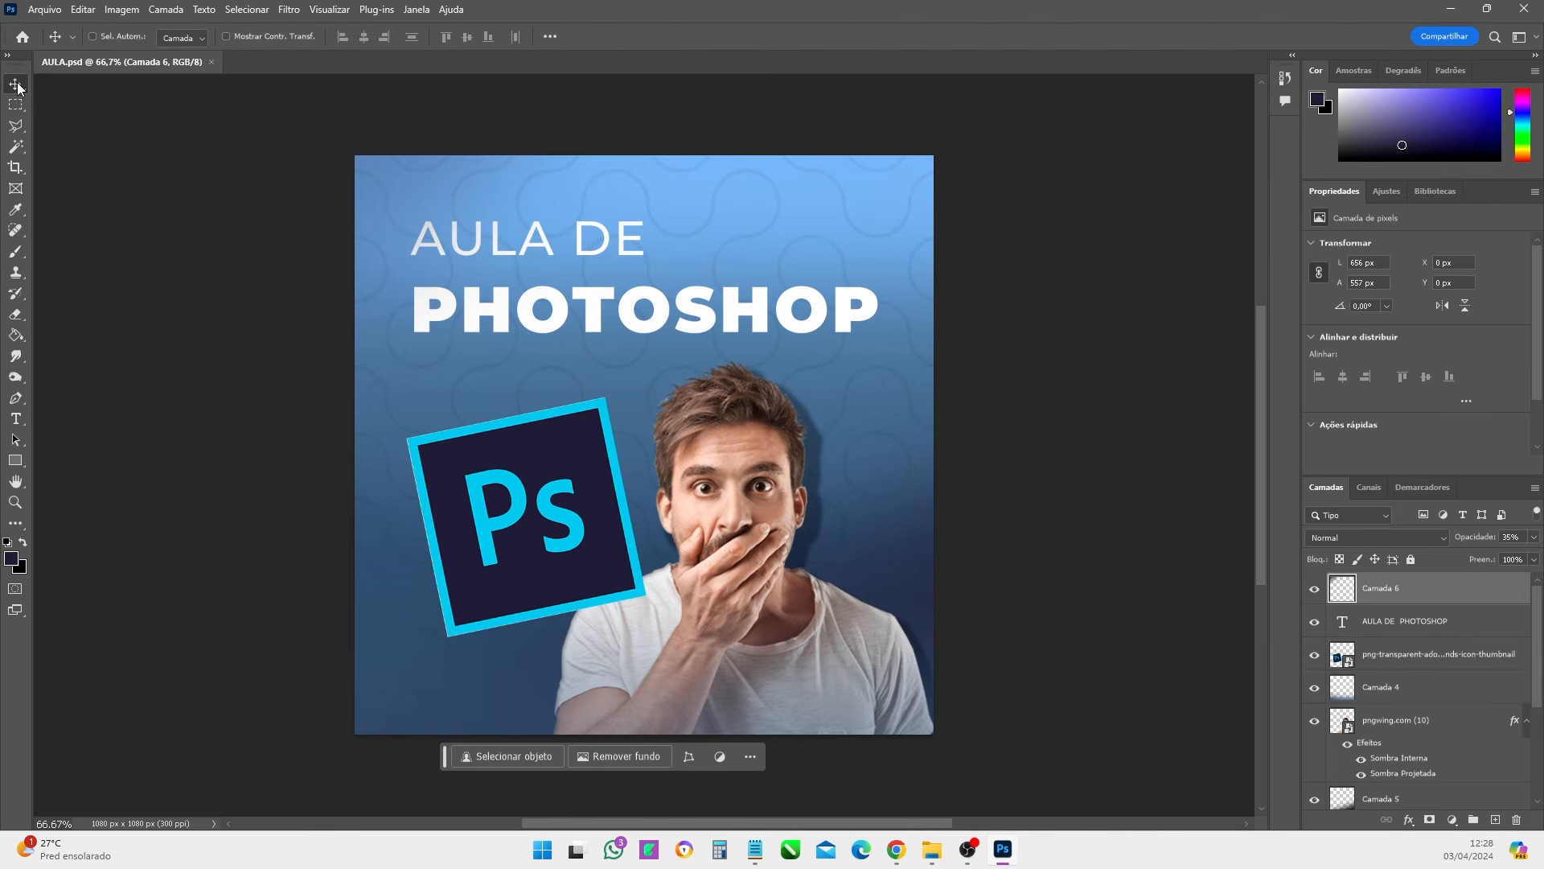
pyautogui.press('Delete')
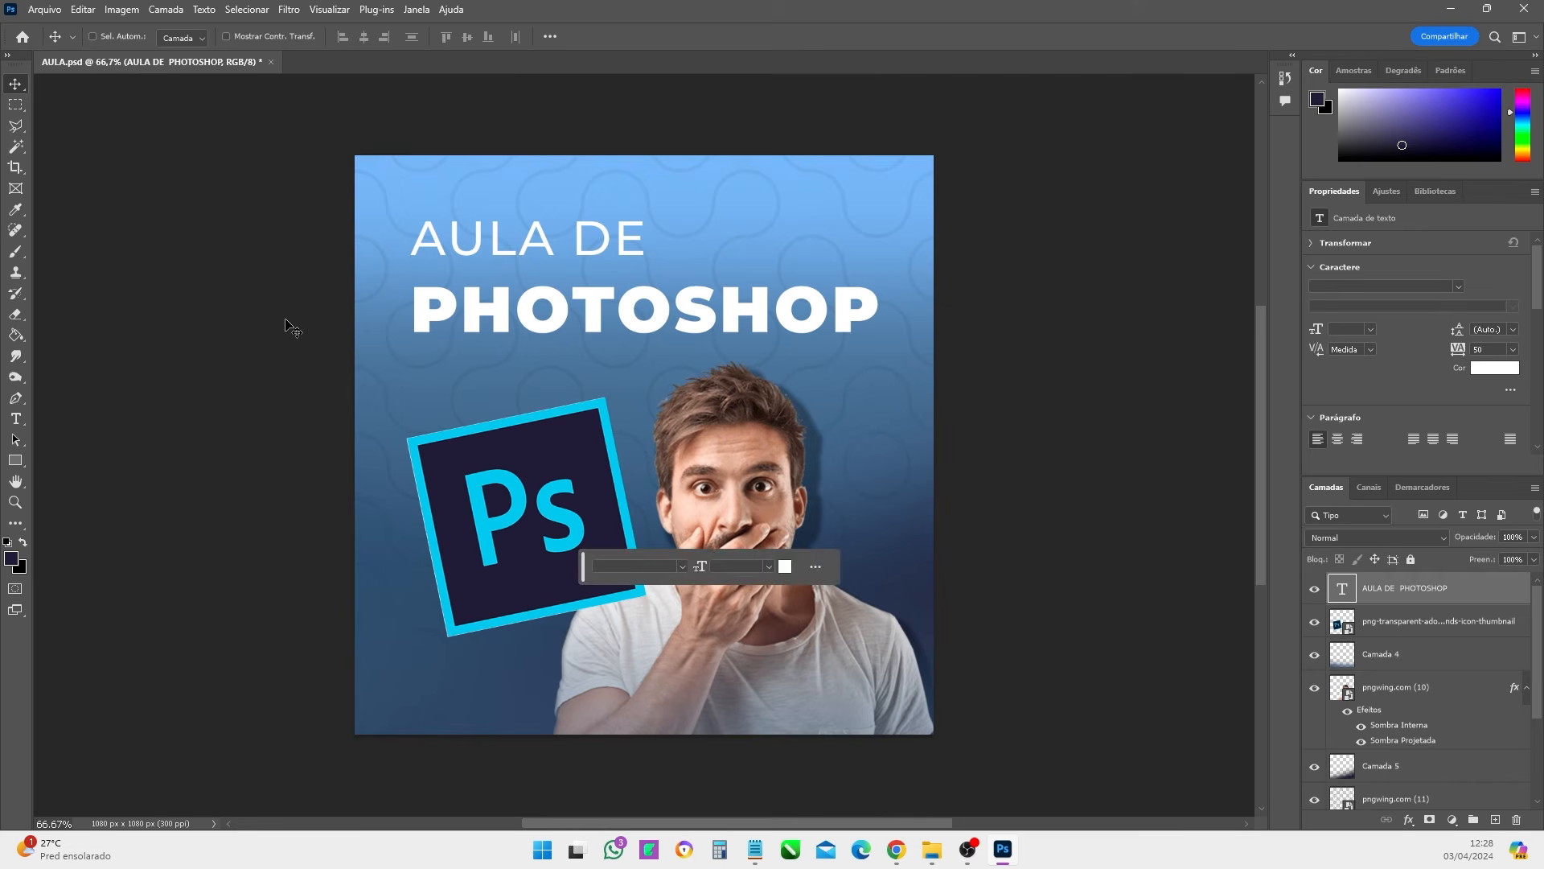
pyautogui.moveTo(586, 567); pyautogui.dragTo(965, 445)
# - Start saving a copy of the document in the photoshop folder and change its file name to AULA
pyautogui.click(43, 12)
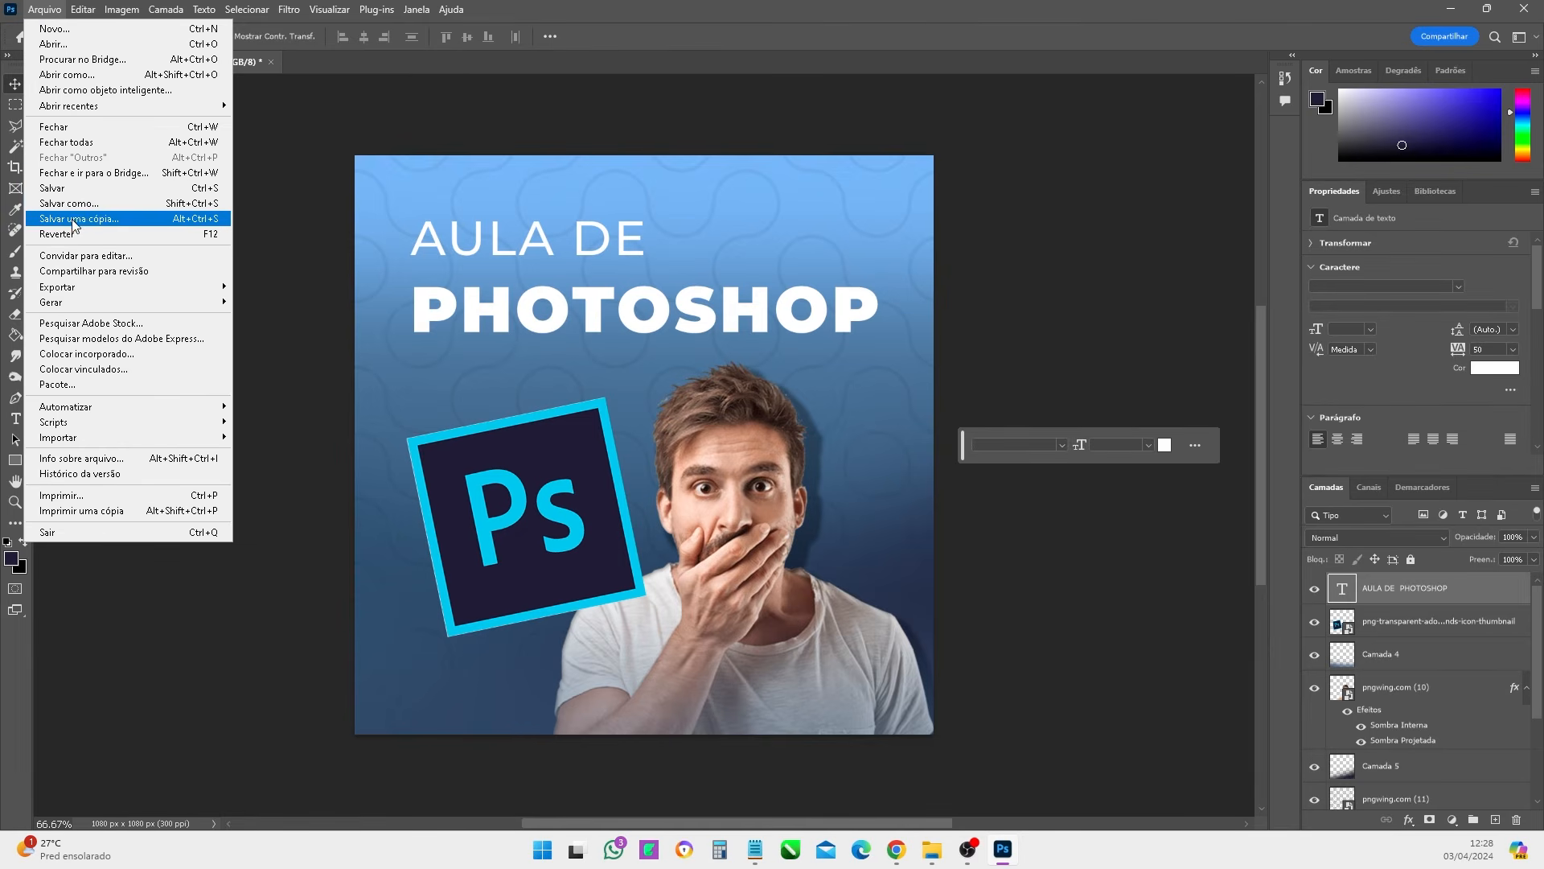
pyautogui.moveTo(87, 289)
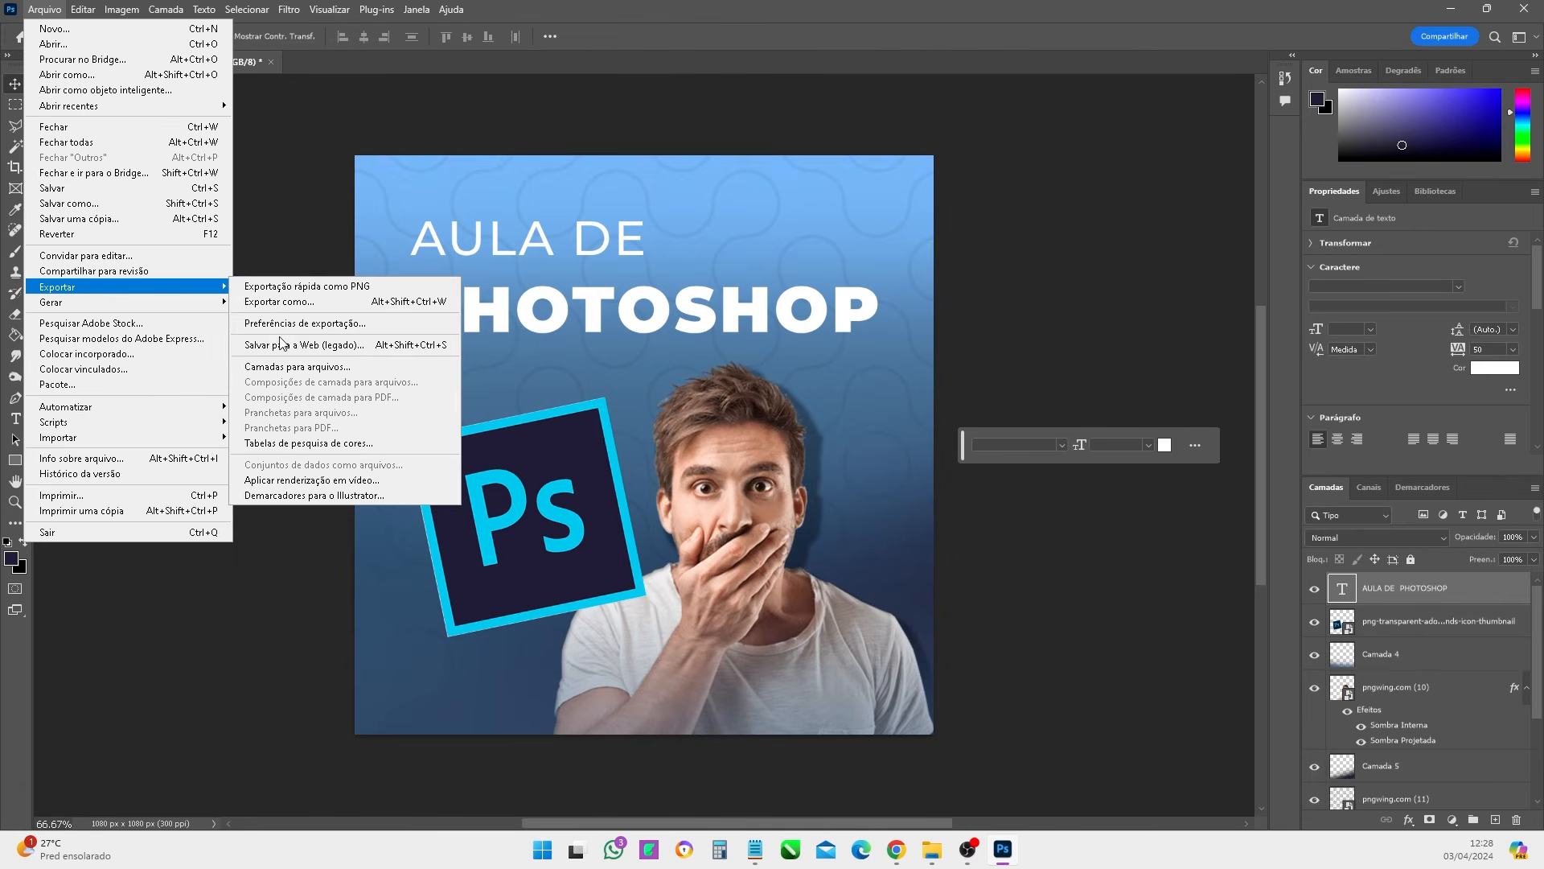
pyautogui.click(105, 219)
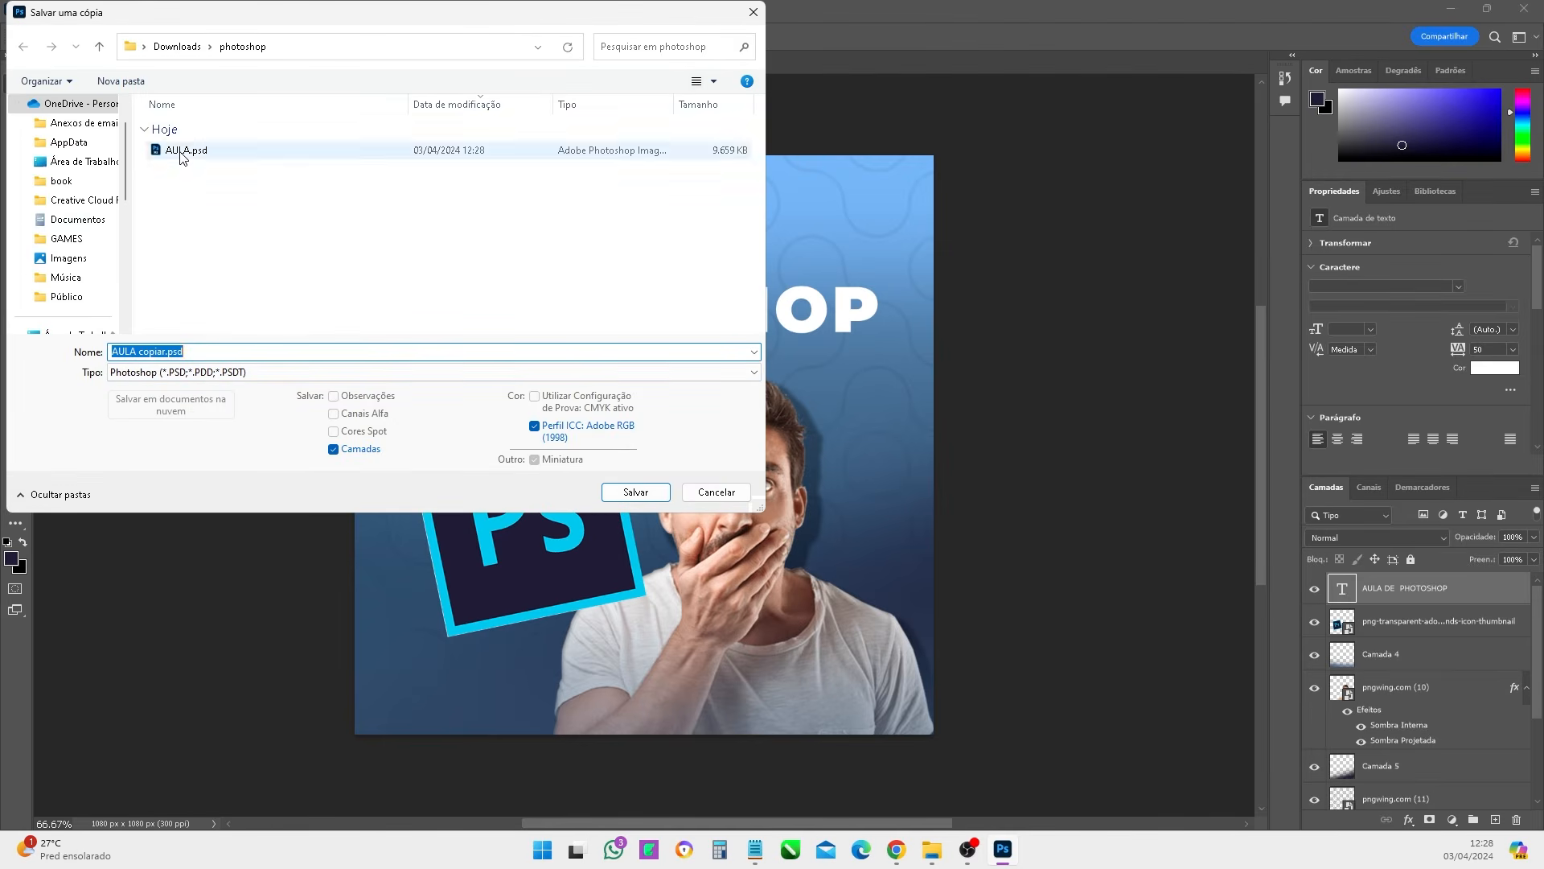
pyautogui.doubleClick(145, 351)
pyautogui.click(145, 351)
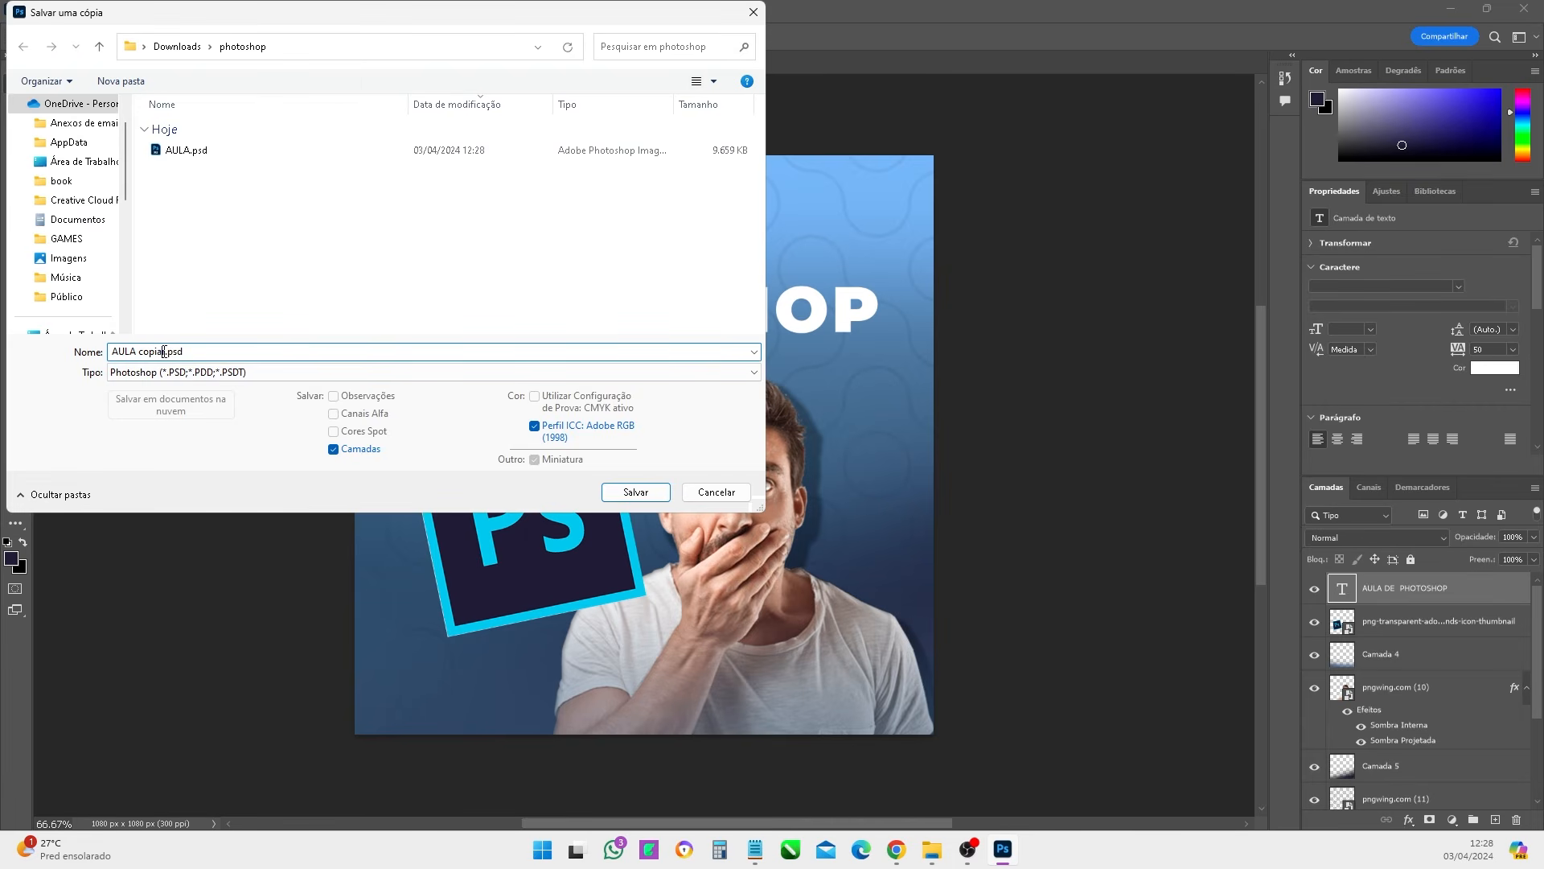
pyautogui.press('BackSpace')
pyautogui.press('BackSpace')
pyautogui.press('BackSpace')
pyautogui.press('BackSpace')
pyautogui.press('BackSpace')
pyautogui.press('BackSpace')
pyautogui.press('BackSpace')
# - Save the copy as AULA.jpg in JPEG format with the image quality set to 12
pyautogui.click(457, 372)
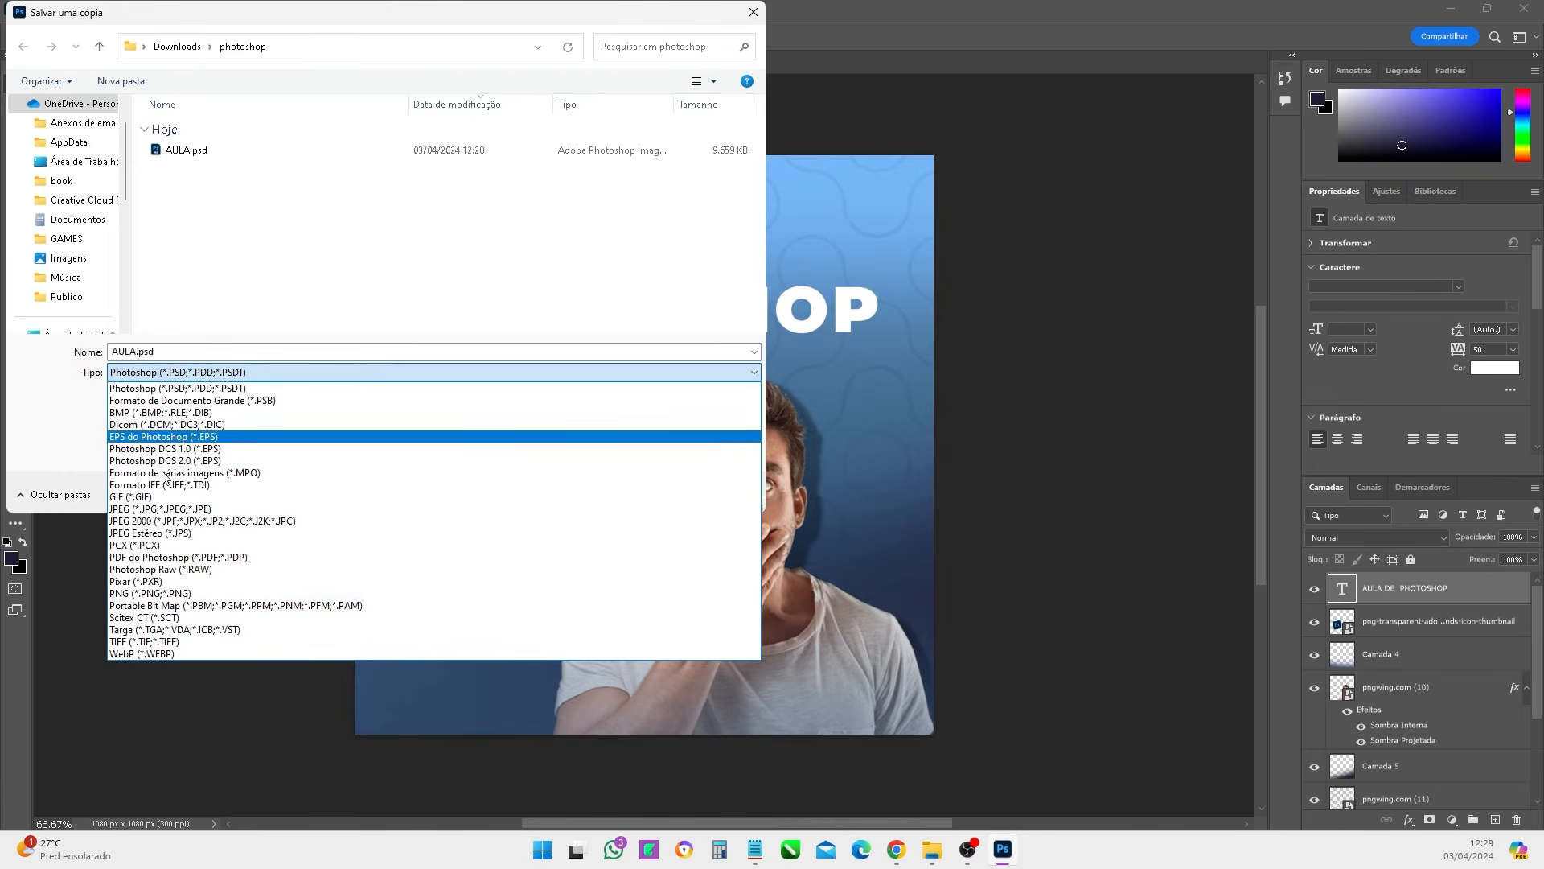
pyautogui.click(158, 510)
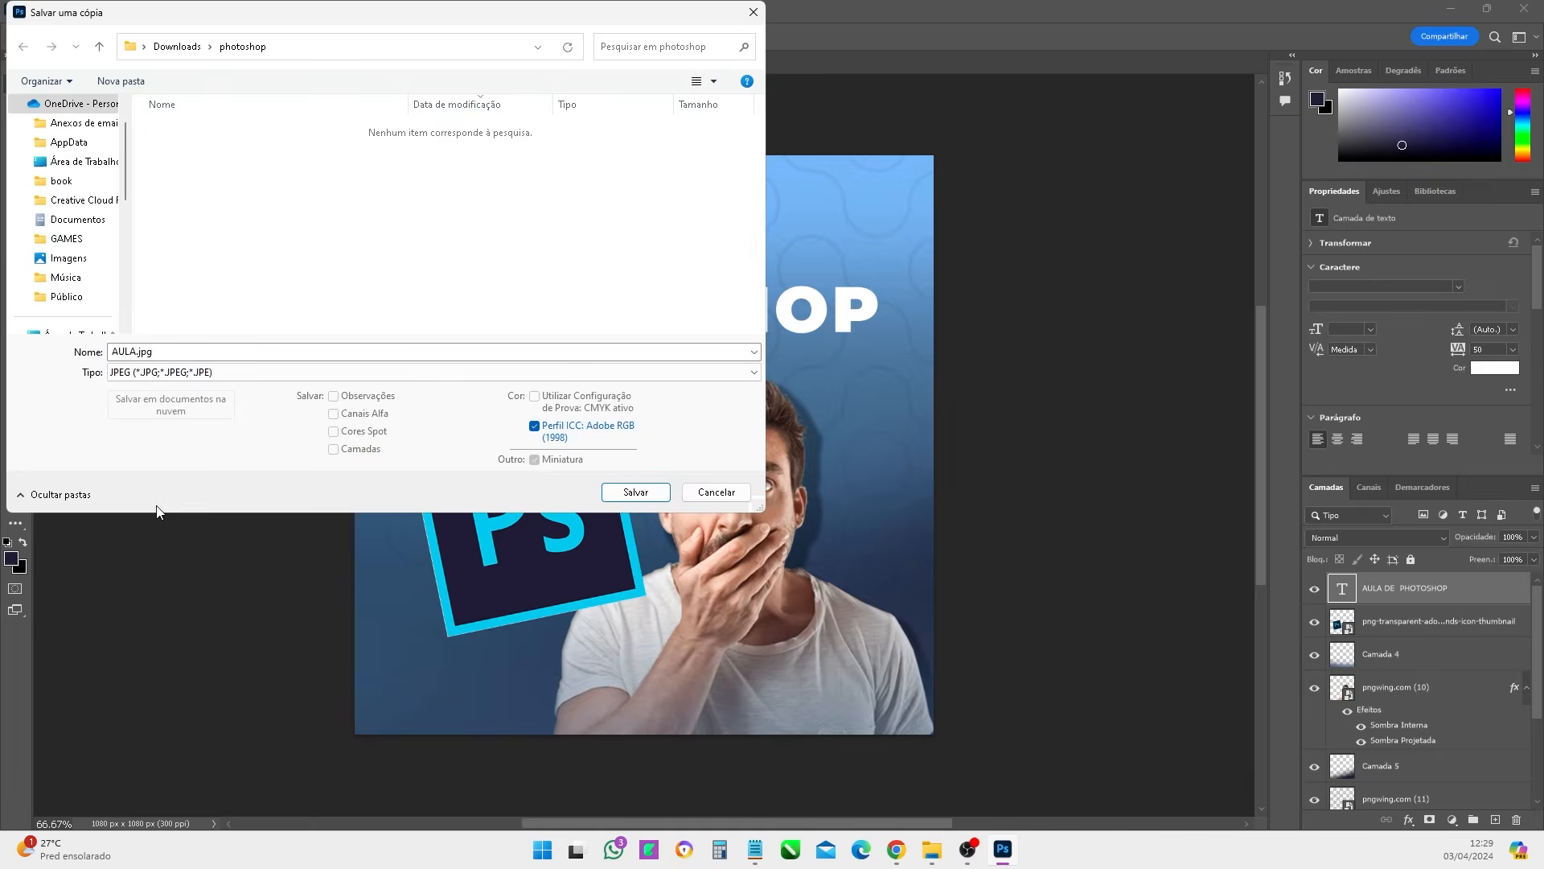
pyautogui.click(625, 493)
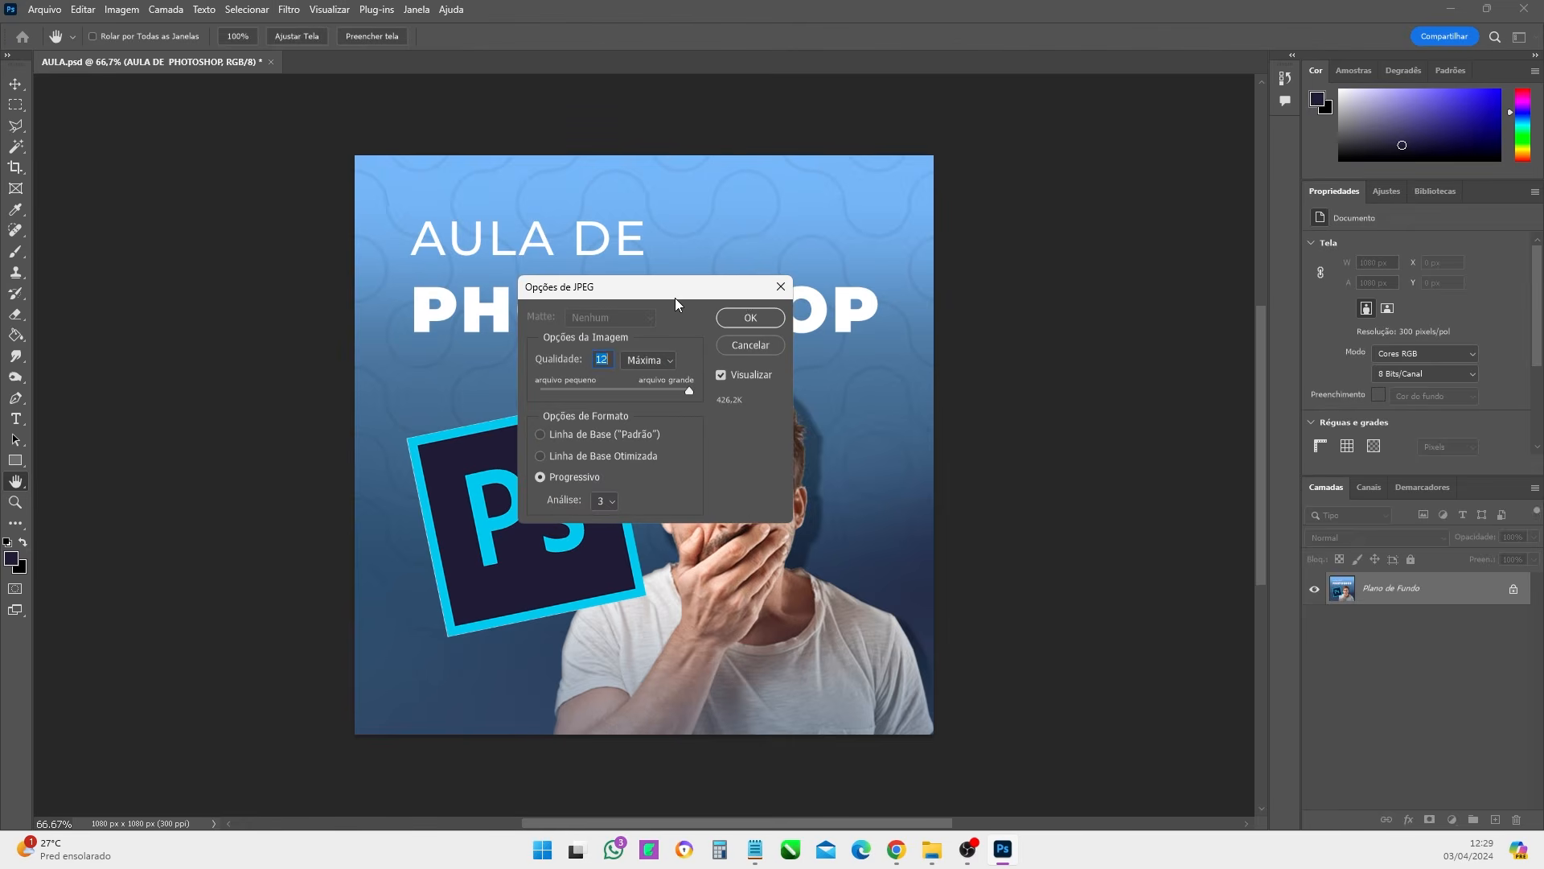
pyautogui.moveTo(694, 296); pyautogui.dragTo(726, 312)
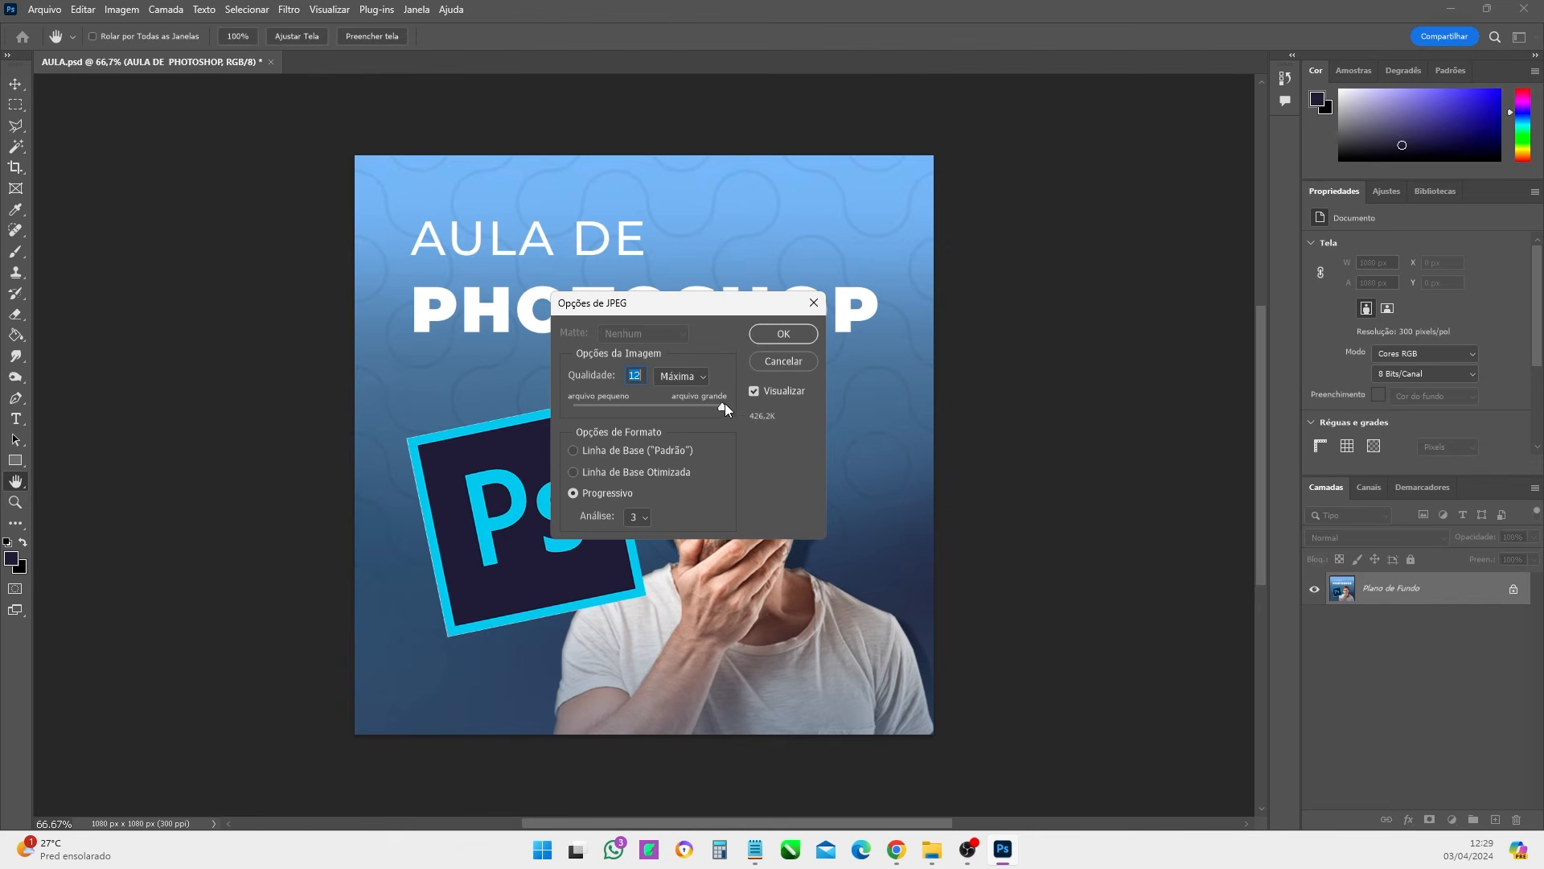
pyautogui.moveTo(723, 405); pyautogui.dragTo(700, 409)
pyautogui.moveTo(604, 418); pyautogui.dragTo(604, 414)
pyautogui.write('12')
pyautogui.click(803, 334)
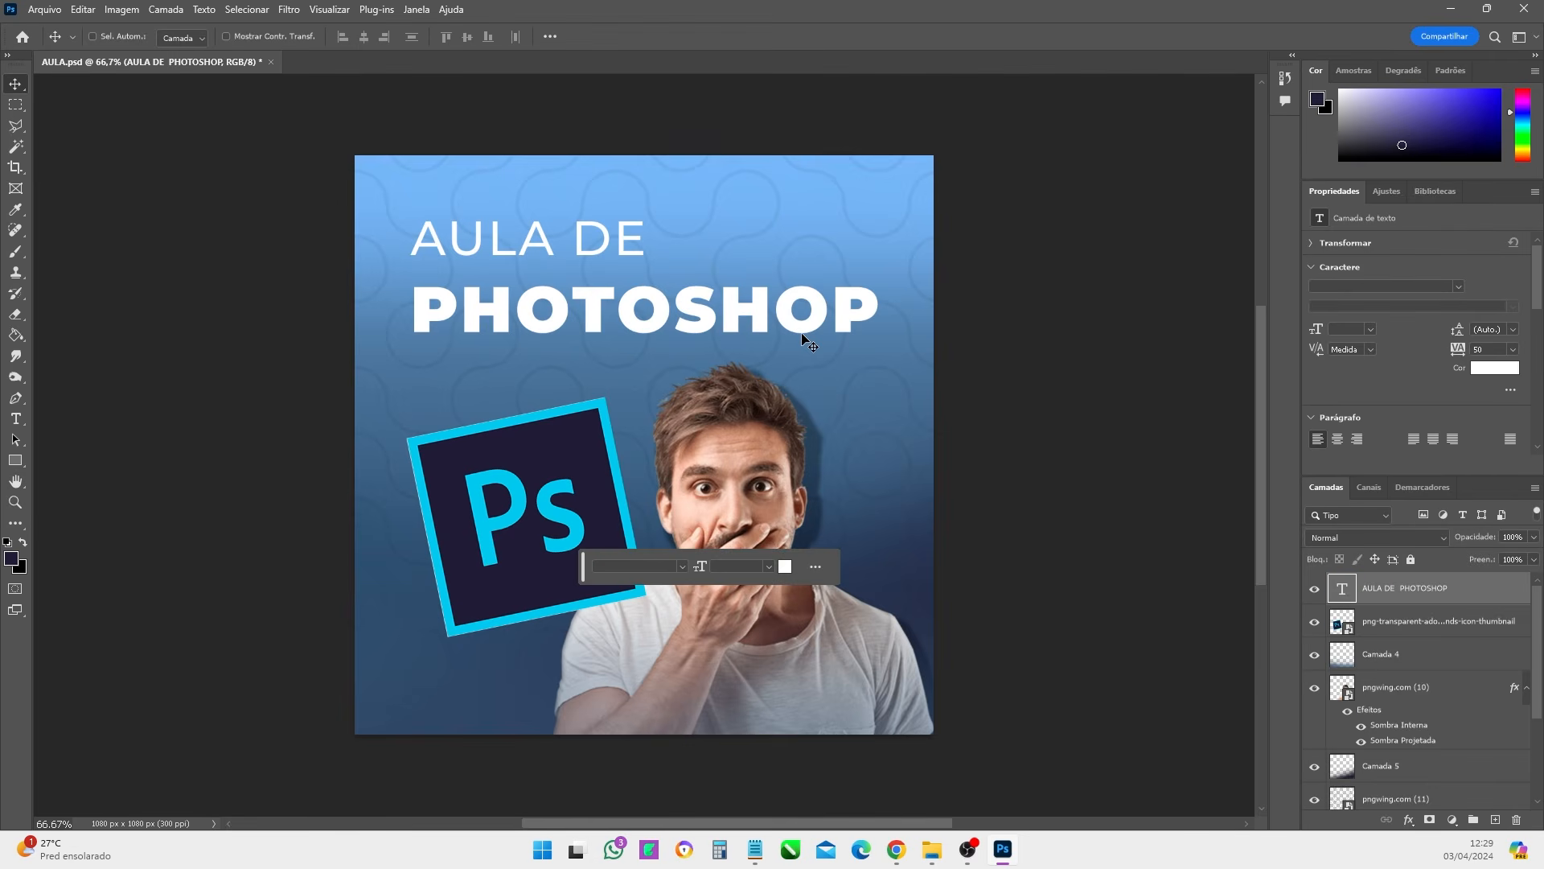
# - Compare AULA.jpg with AULA.psd in File Explorer and view the exported JPEG in the image viewer
pyautogui.click(931, 850)
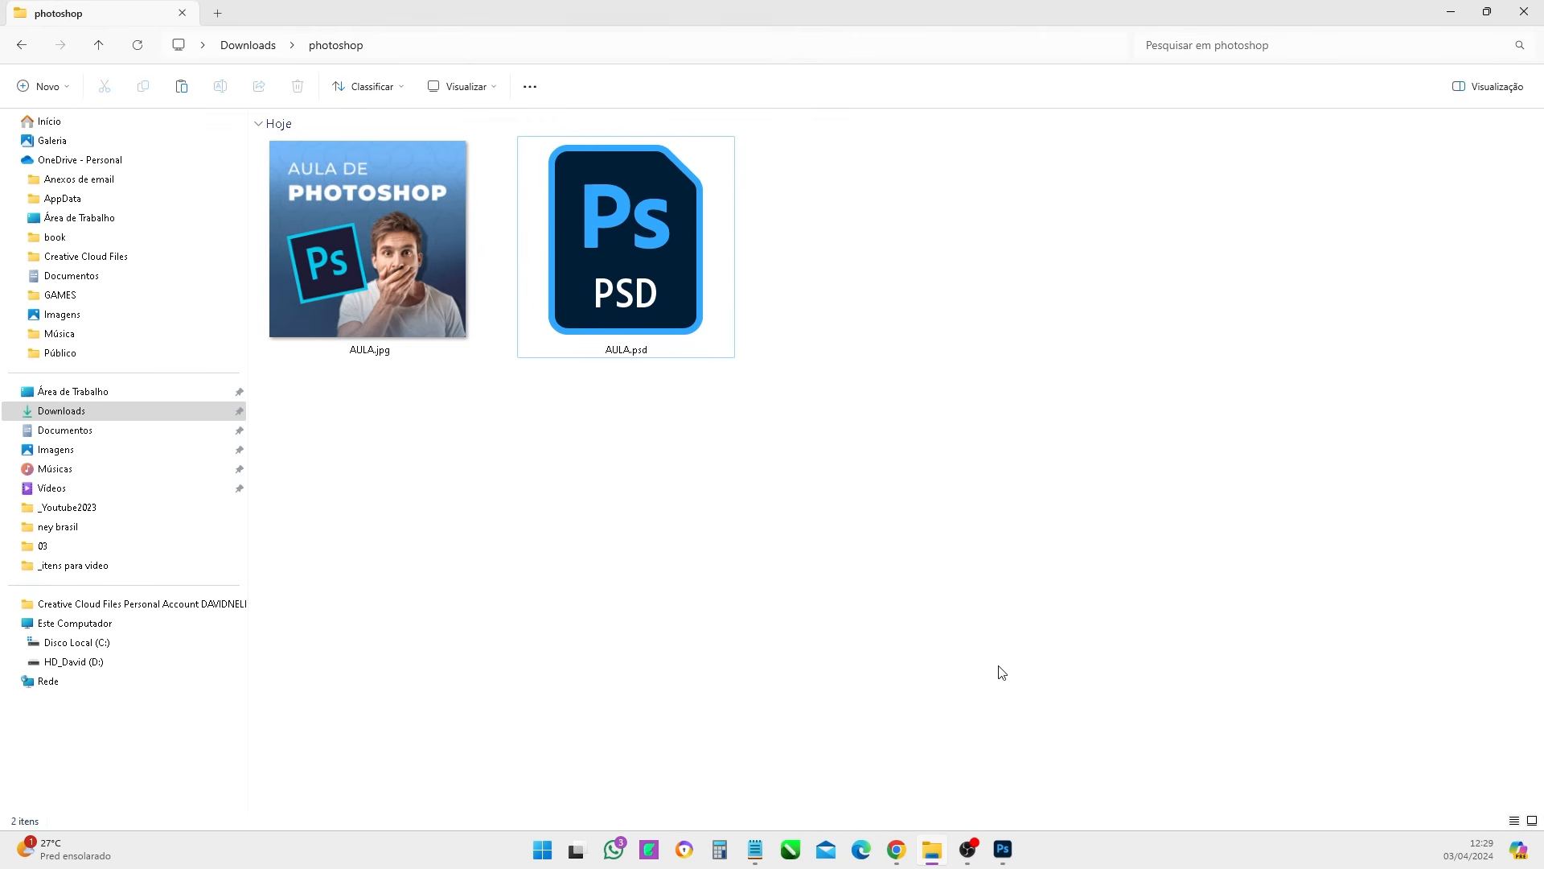
pyautogui.click(389, 267)
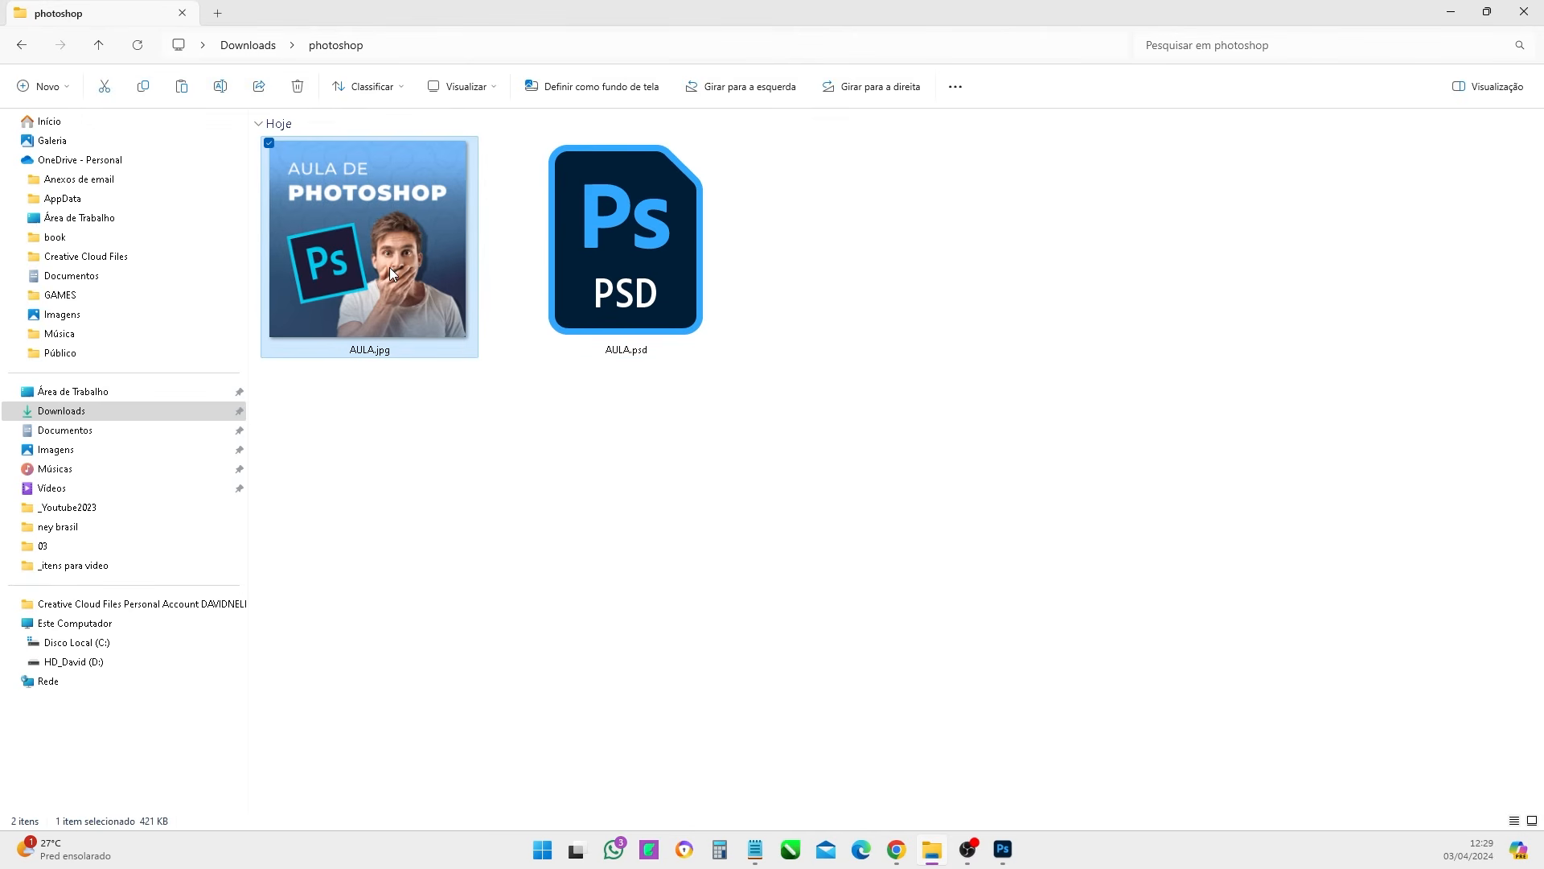
pyautogui.click(525, 257)
pyautogui.click(828, 640)
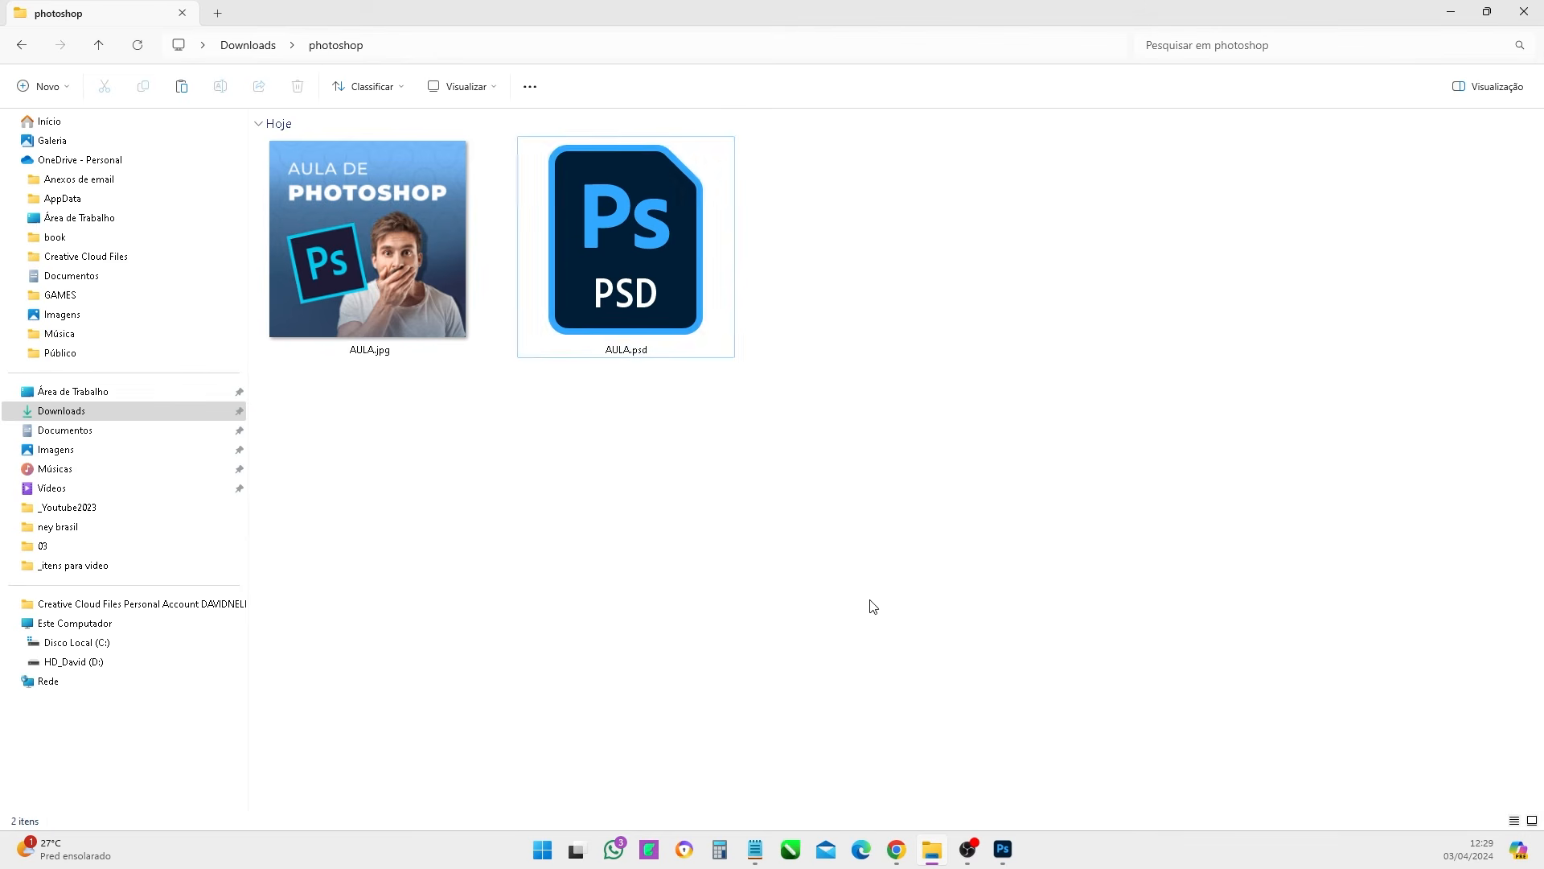
pyautogui.click(605, 205)
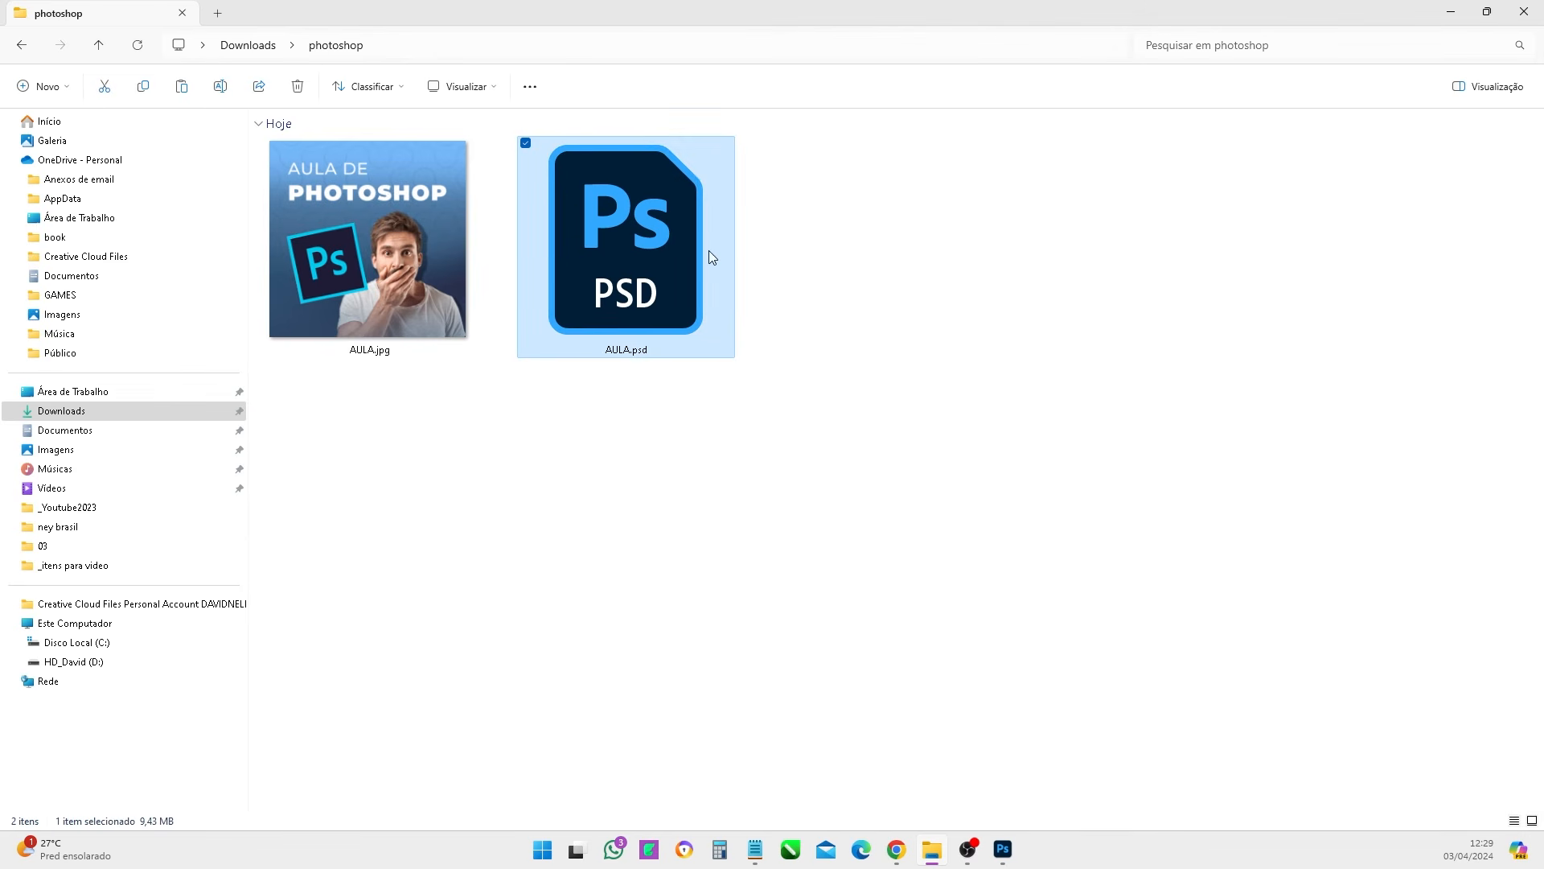
pyautogui.click(370, 266)
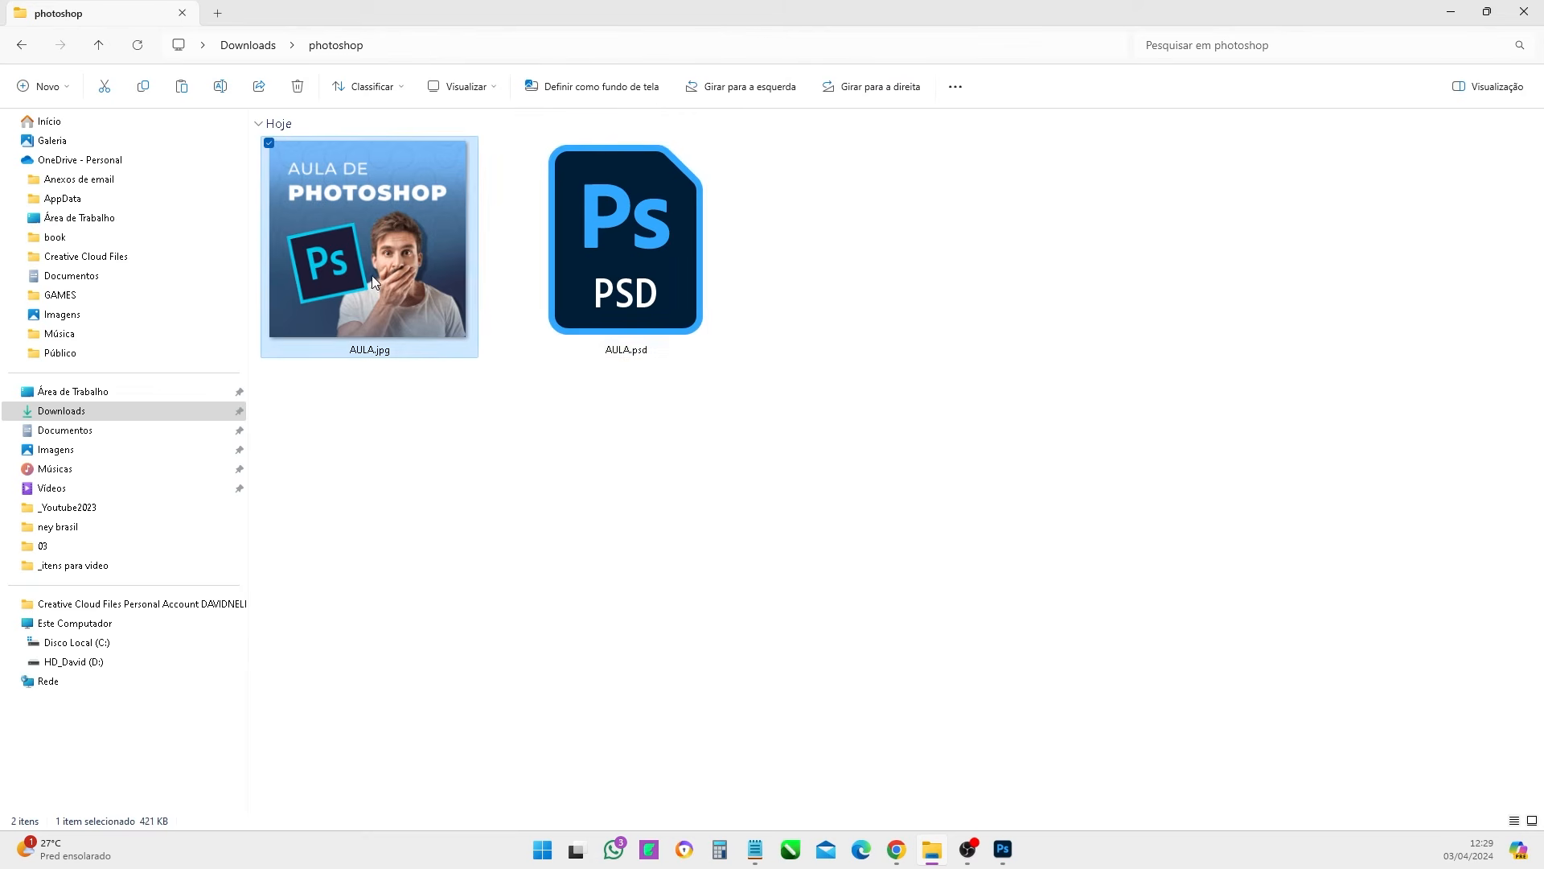
pyautogui.doubleClick(362, 283)
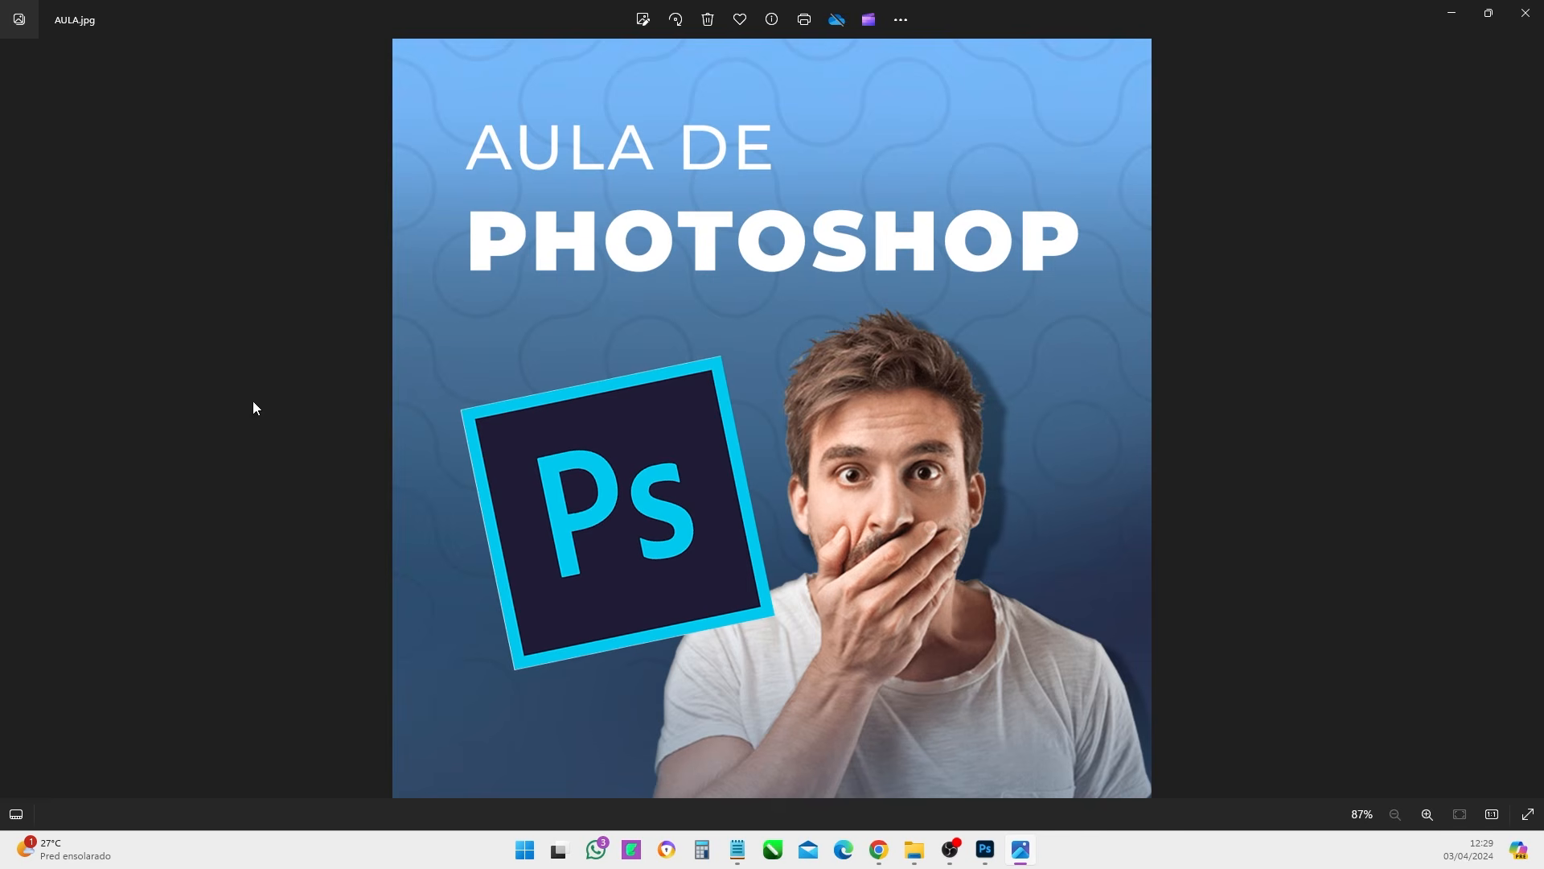
pyautogui.click(1525, 13)
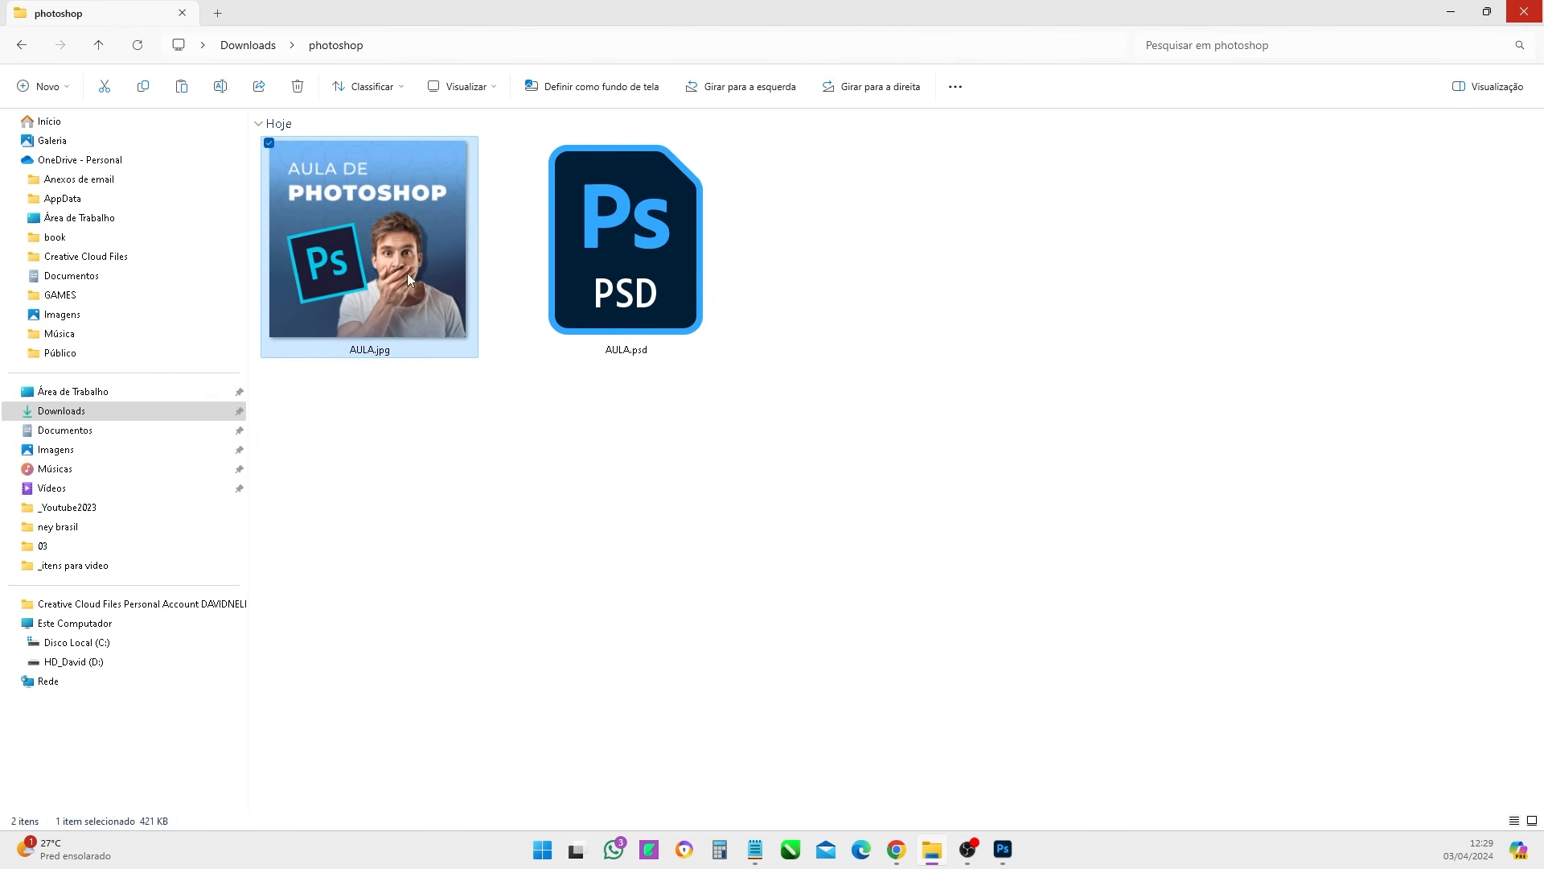
# - Return from File Explorer to Photoshop and move the contextual task bar below the artwork
pyautogui.click(666, 268)
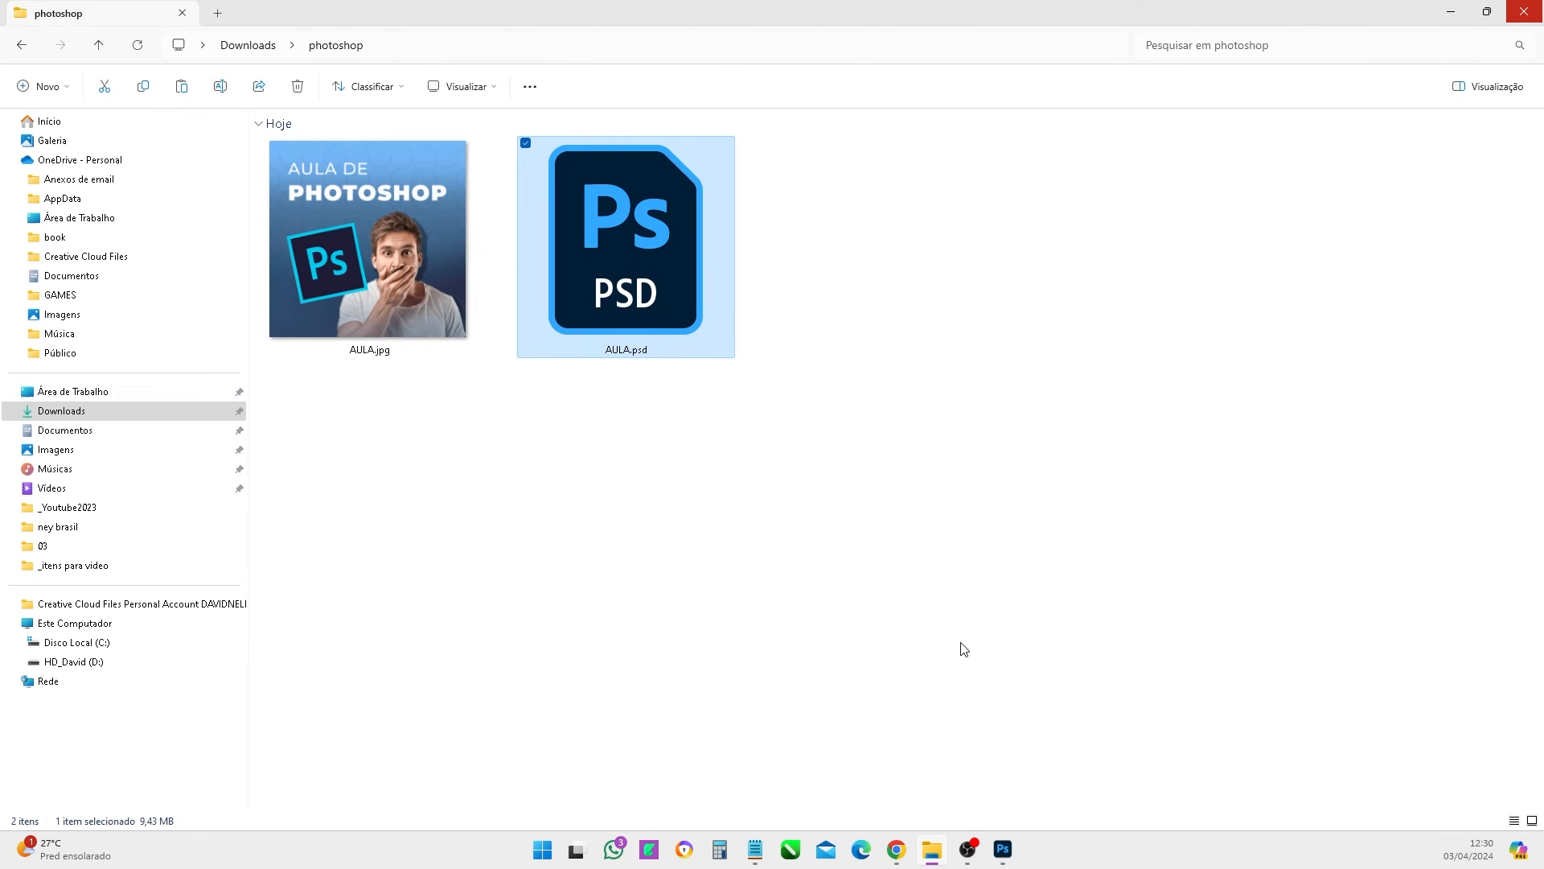
pyautogui.click(990, 407)
pyautogui.click(1001, 857)
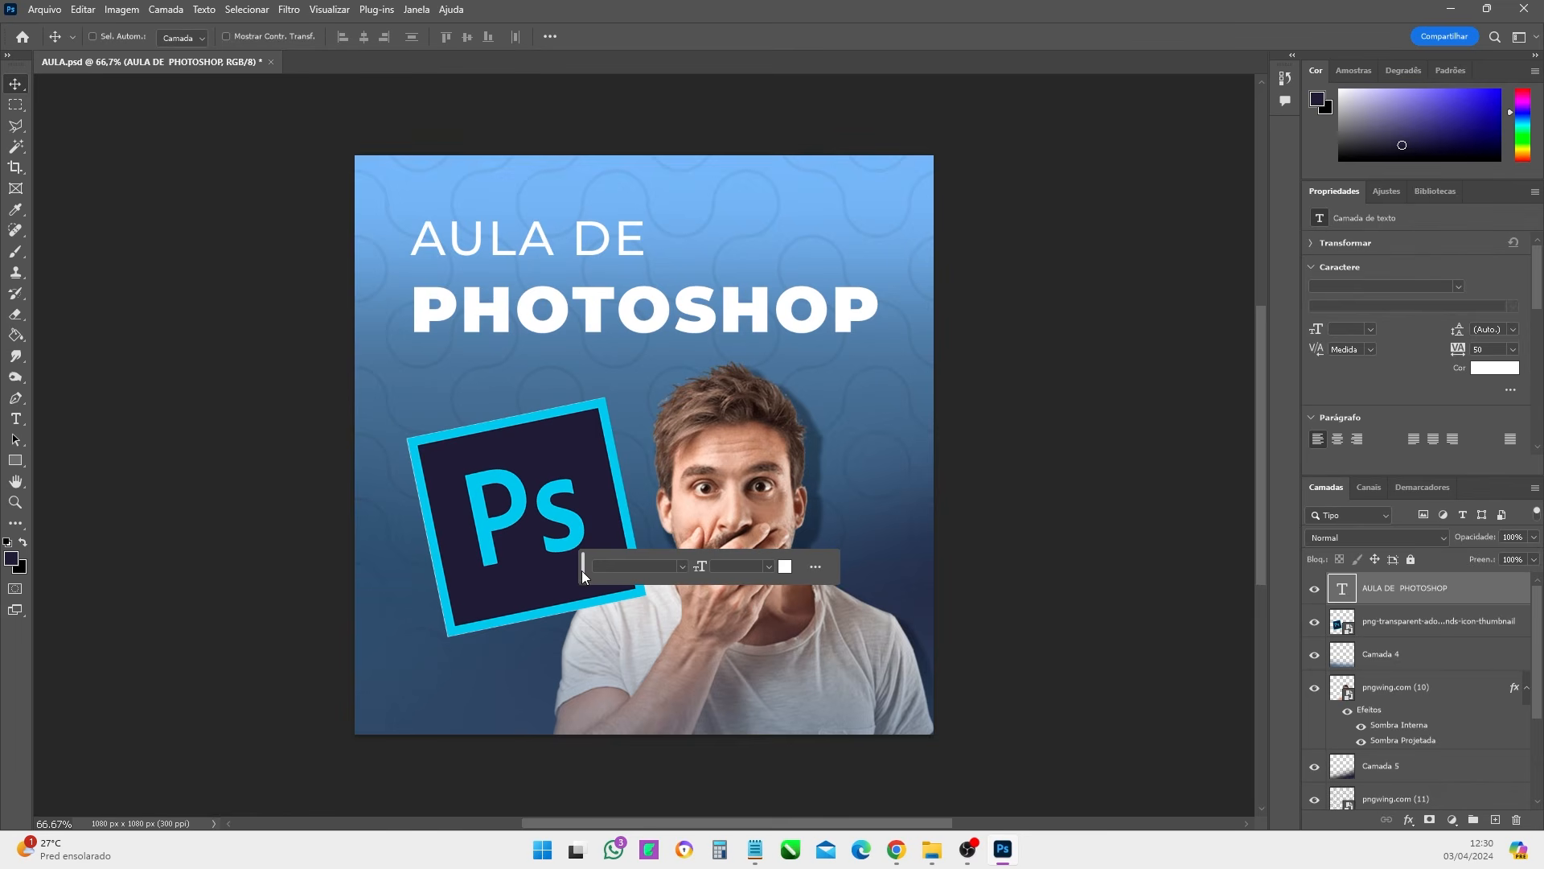
pyautogui.moveTo(582, 571); pyautogui.dragTo(795, 772)
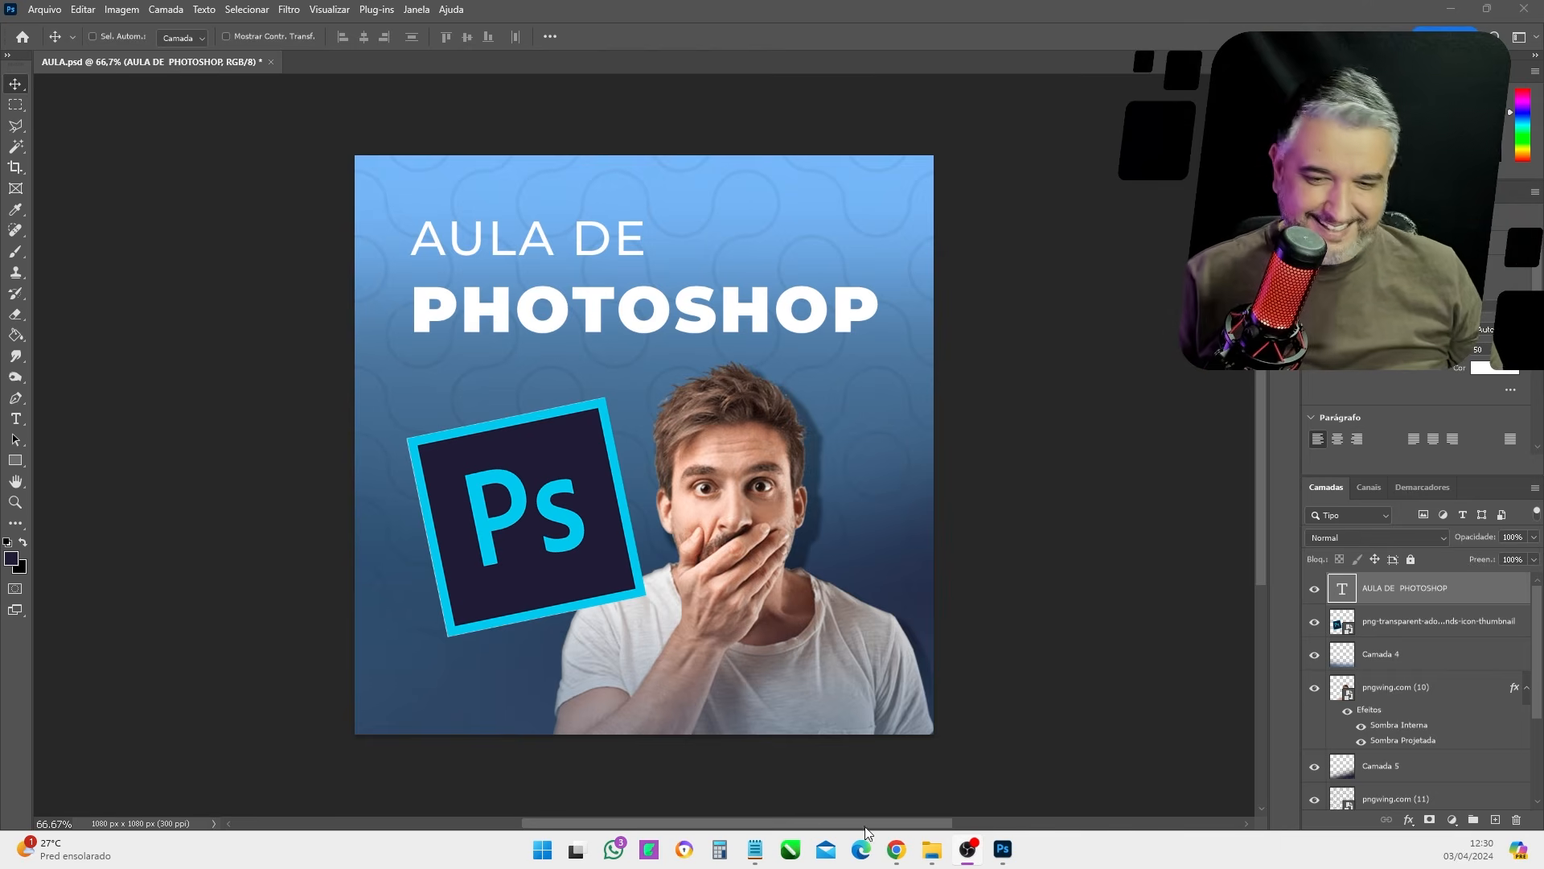
# - Switch to the Chrome window containing the Curso de Photoshop presentation
pyautogui.moveTo(896, 850)
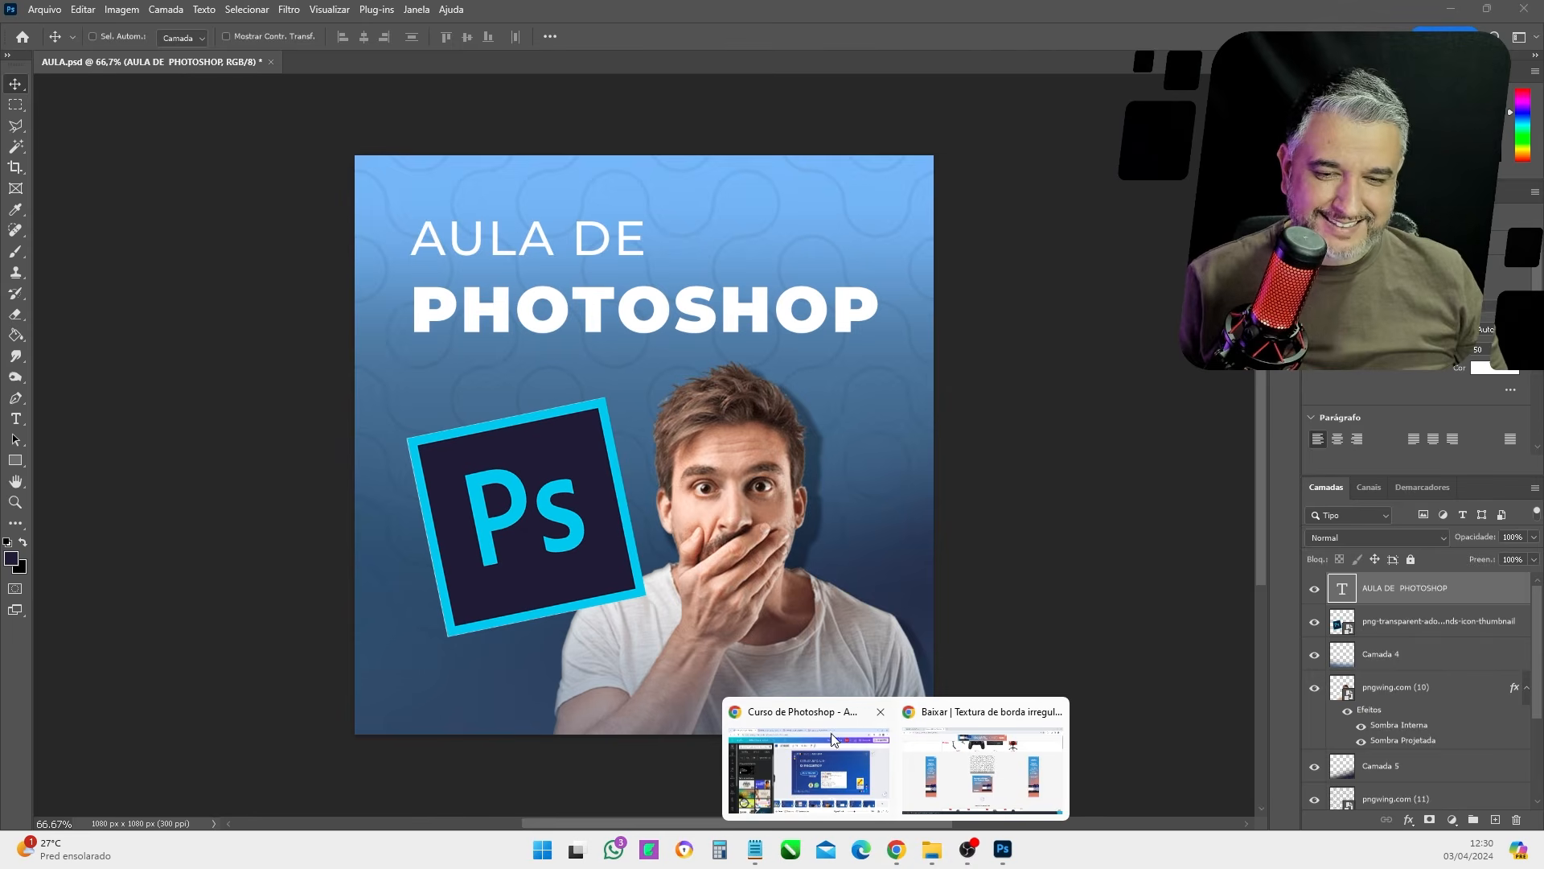
pyautogui.click(833, 738)
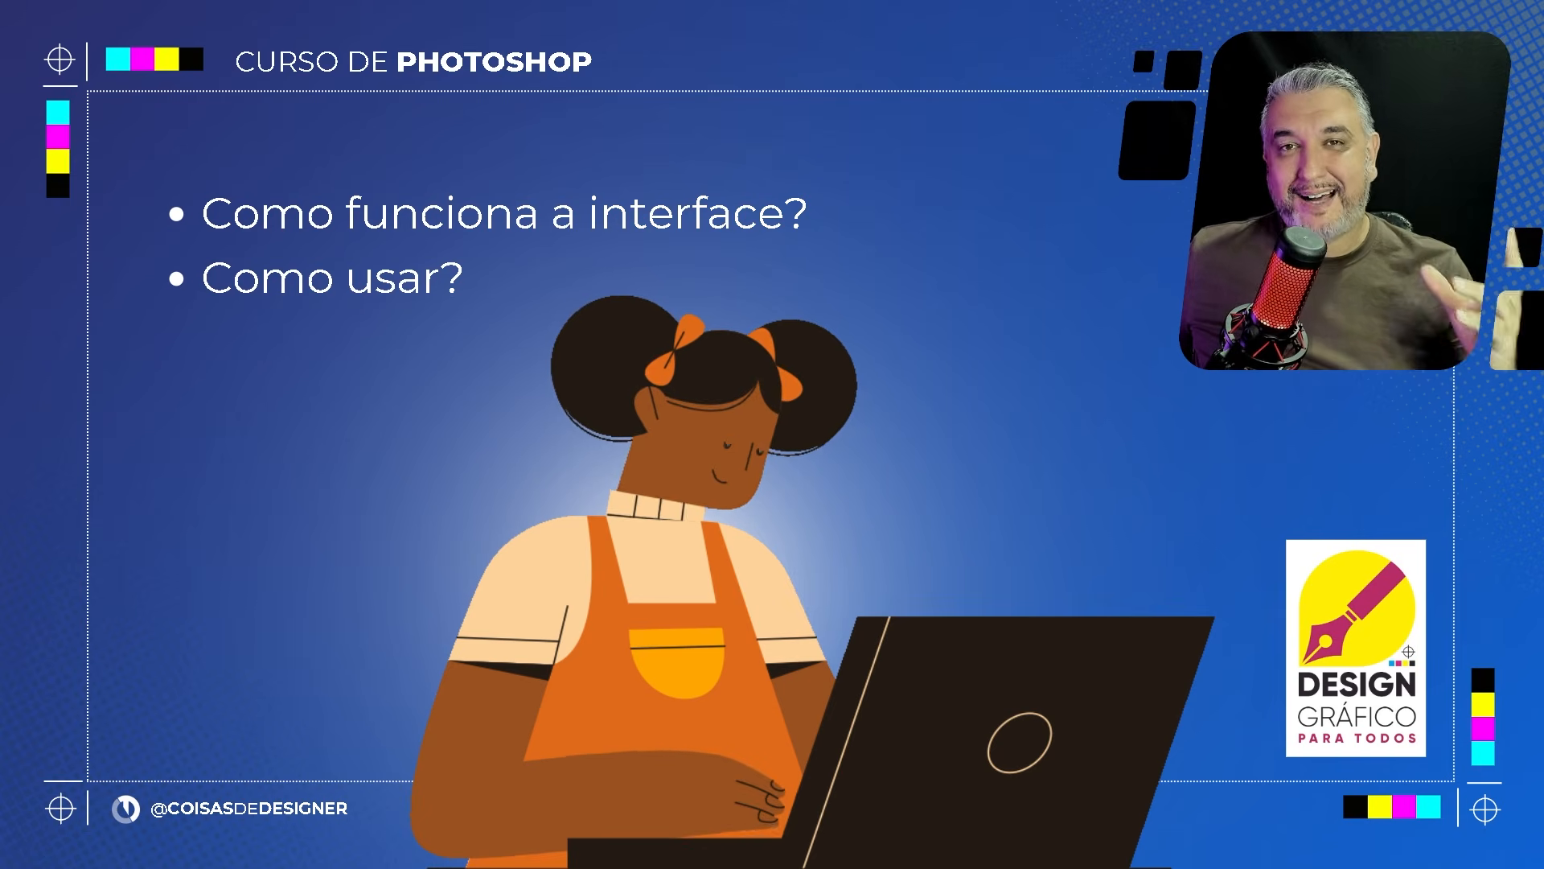